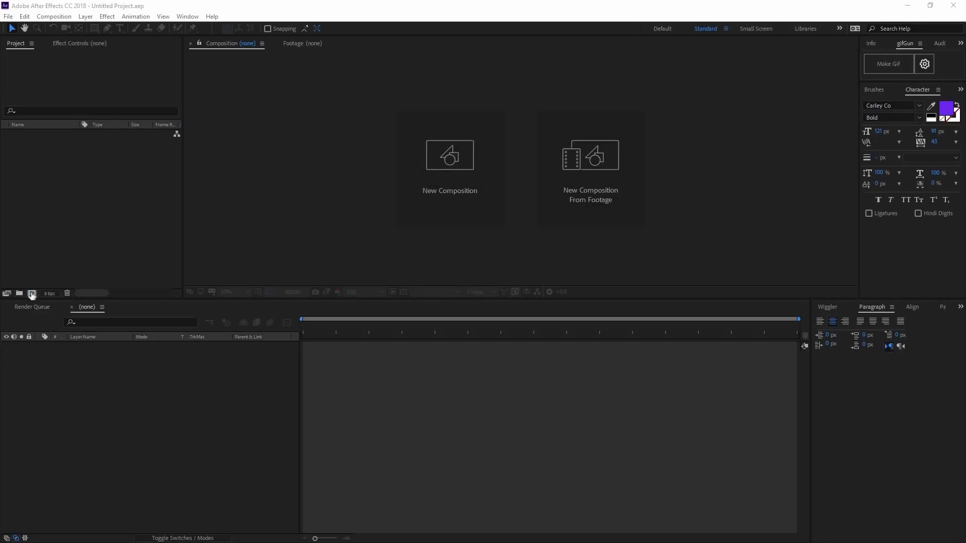
- Create a new composition of 1000 × 1000 px at 30 fps, lasting 120 frames
{"action": "left_click", "coordinate": [32, 294]}
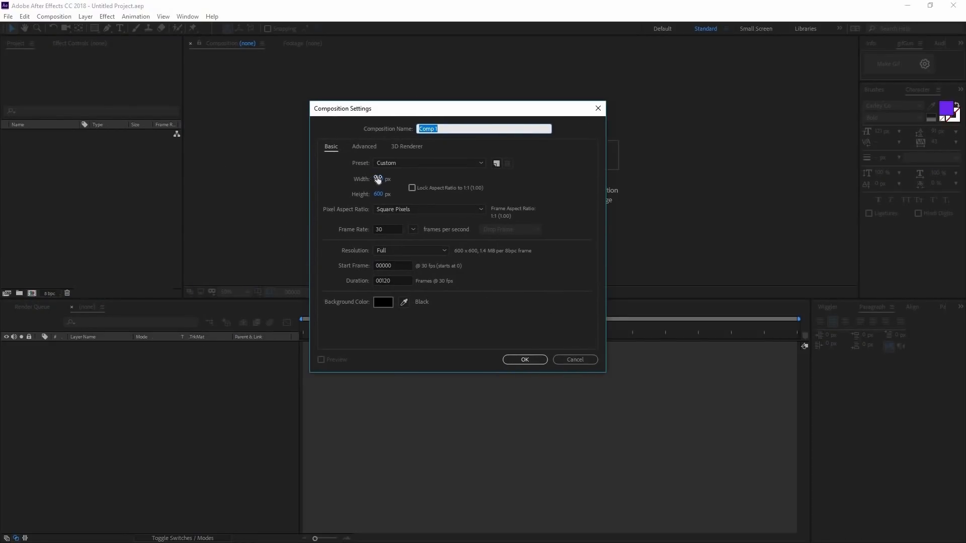
{"action": "key", "text": "Tab"}
{"action": "type", "text": "1000"}
{"action": "left_click", "coordinate": [378, 199]}
{"action": "type", "text": "1000"}
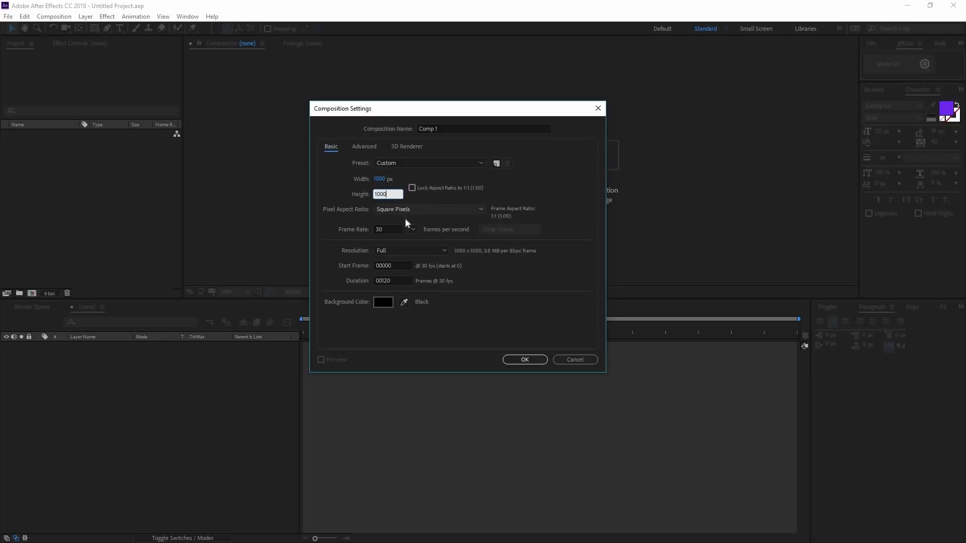
{"action": "key", "text": "Tab"}
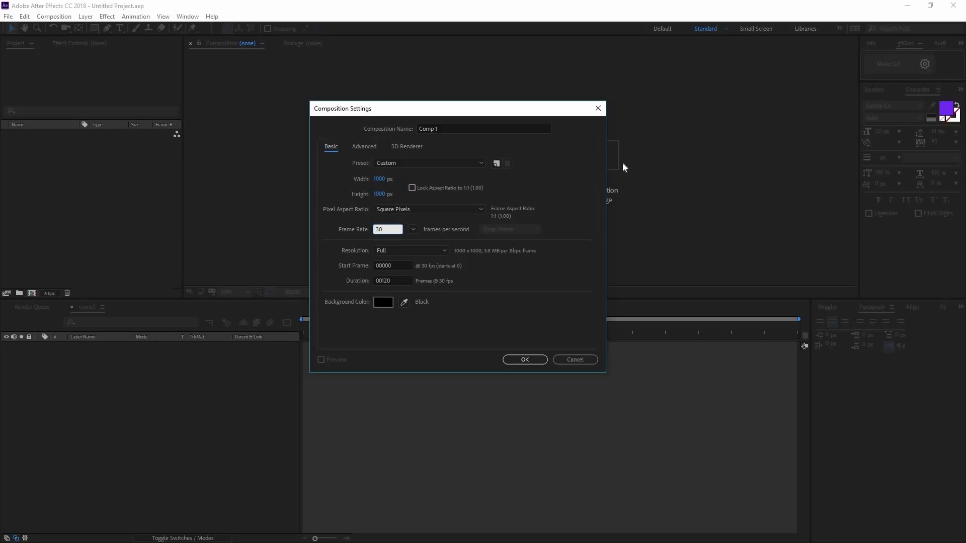
{"action": "left_click", "coordinate": [536, 353]}
{"action": "left_click", "coordinate": [529, 358]}
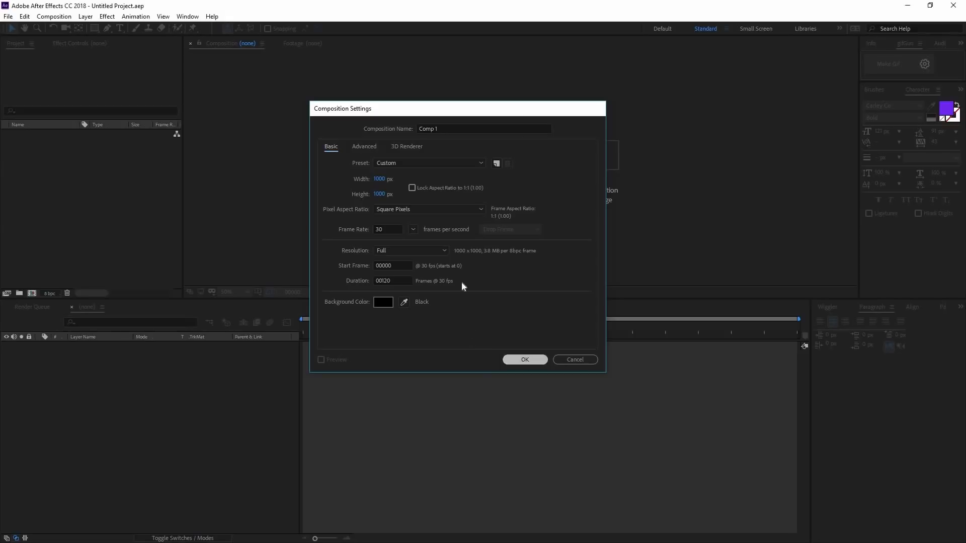
- Add an orange solid layer in color EC7D45, sized 1000 × 1000 px to cover the composition
{"action": "scroll", "coordinate": [528, 207], "scroll_direction": "down", "scroll_amount": 2}
{"action": "scroll", "coordinate": [500, 168], "scroll_direction": "up", "scroll_amount": 2}
{"action": "left_click_drag", "start_coordinate": [479, 176], "coordinate": [387, 177]}
{"action": "scroll", "coordinate": [422, 149], "scroll_direction": "down", "scroll_amount": 2}
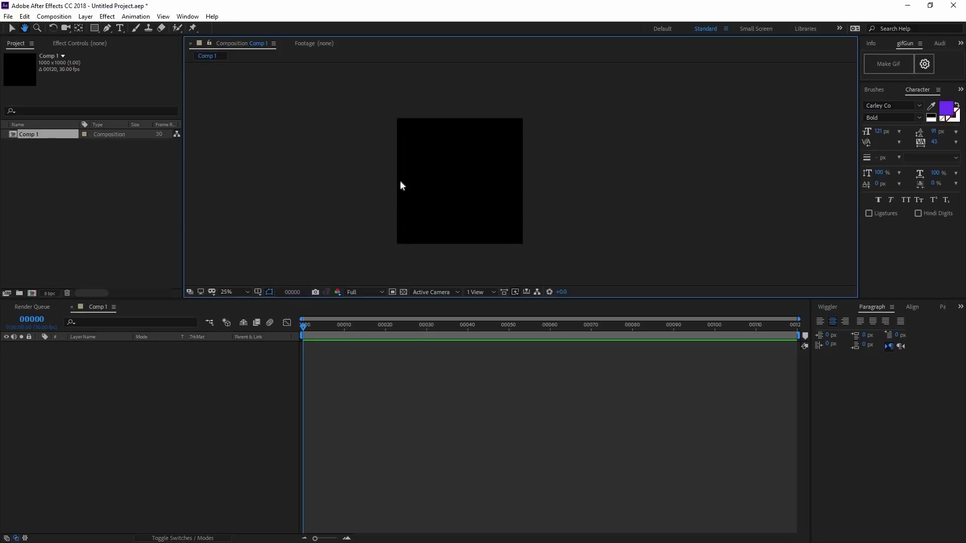
{"action": "left_click", "coordinate": [86, 16]}
{"action": "mouse_move", "coordinate": [231, 29]}
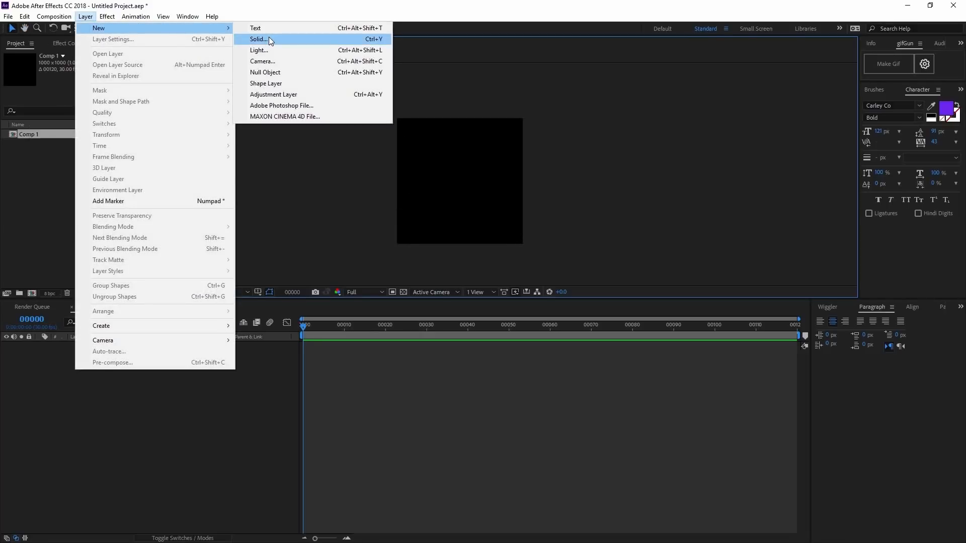
{"action": "left_click", "coordinate": [269, 39]}
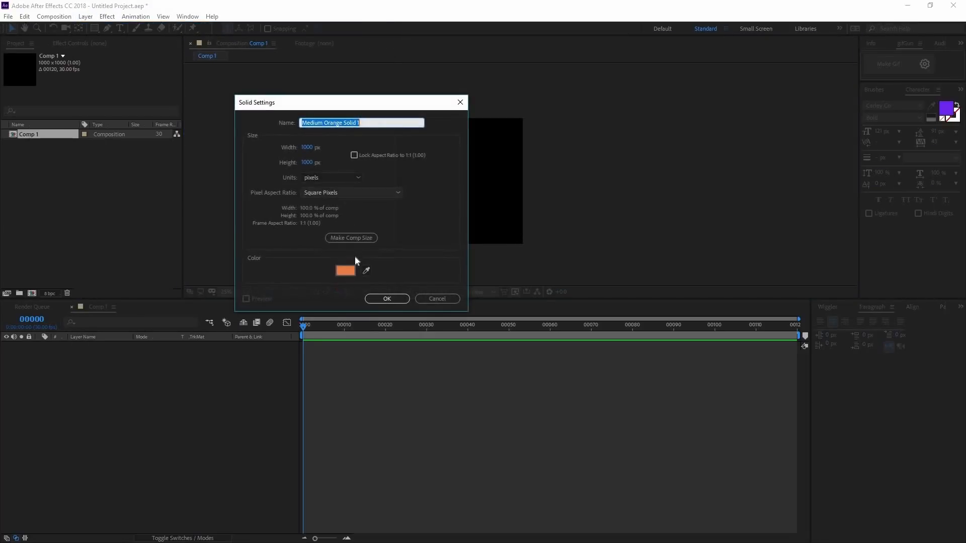
{"action": "left_click", "coordinate": [345, 271]}
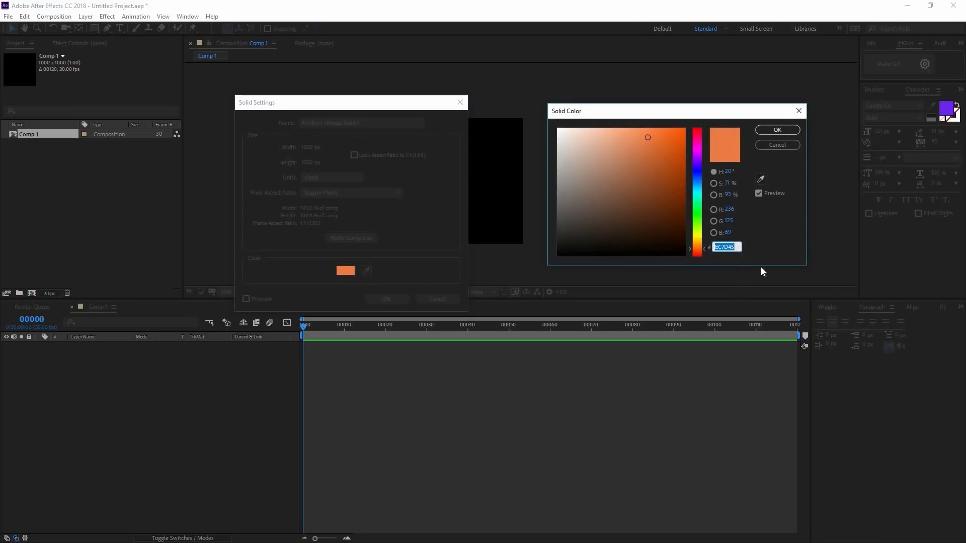
{"action": "left_click", "coordinate": [770, 132]}
{"action": "left_click", "coordinate": [385, 299]}
{"action": "left_click", "coordinate": [566, 370]}
{"action": "left_click_drag", "start_coordinate": [476, 195], "coordinate": [562, 192]}
{"action": "key", "text": "ctrl+z"}
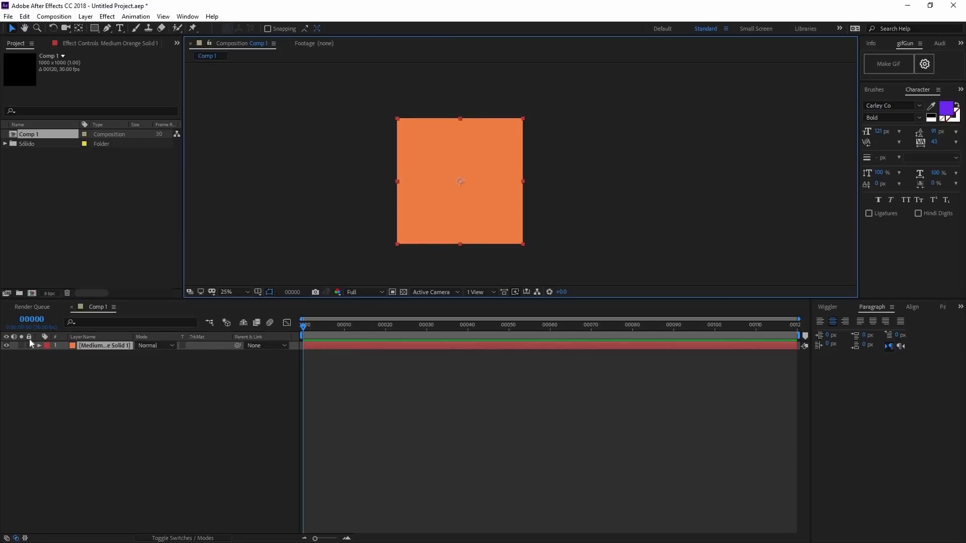
- Lock the orange solid layer and add an ellipse shape layer that fills the composition
{"action": "left_click", "coordinate": [29, 345]}
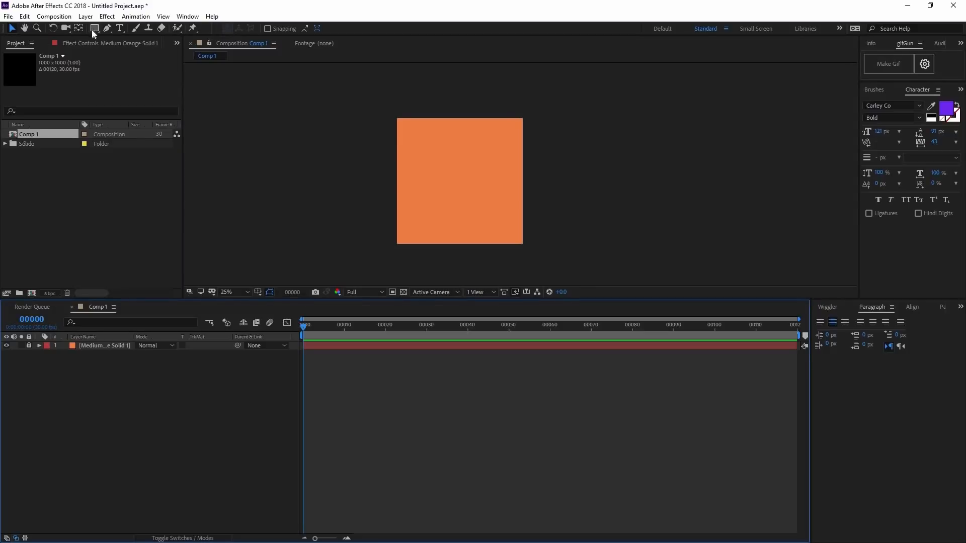
{"action": "mouse_move", "coordinate": [92, 29]}
{"action": "left_mouse_down"}
{"action": "mouse_move", "coordinate": [139, 36]}
{"action": "mouse_move", "coordinate": [149, 58]}
{"action": "mouse_move", "coordinate": [118, 49]}
{"action": "left_mouse_up"}
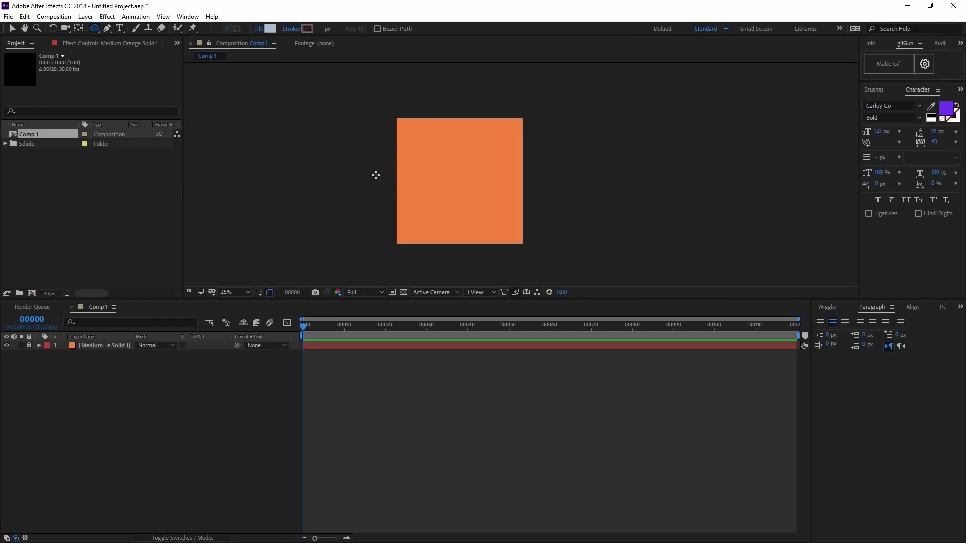
{"action": "double_click", "coordinate": [94, 28]}
{"action": "key", "text": "v"}
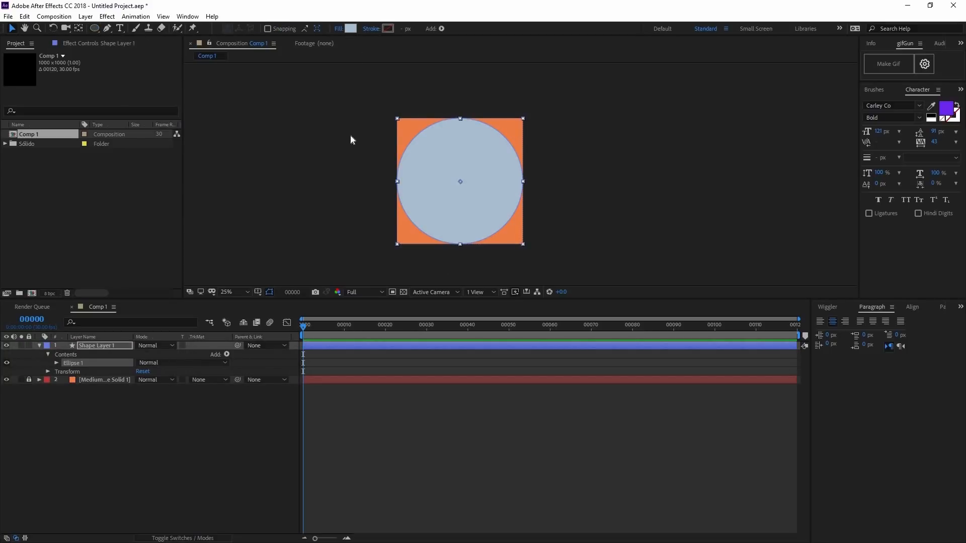
- Change the ellipse's fill color to white (FFFFFF) and deselect the layer
{"action": "left_click", "coordinate": [351, 28]}
{"action": "left_click_drag", "start_coordinate": [610, 161], "coordinate": [517, 103]}
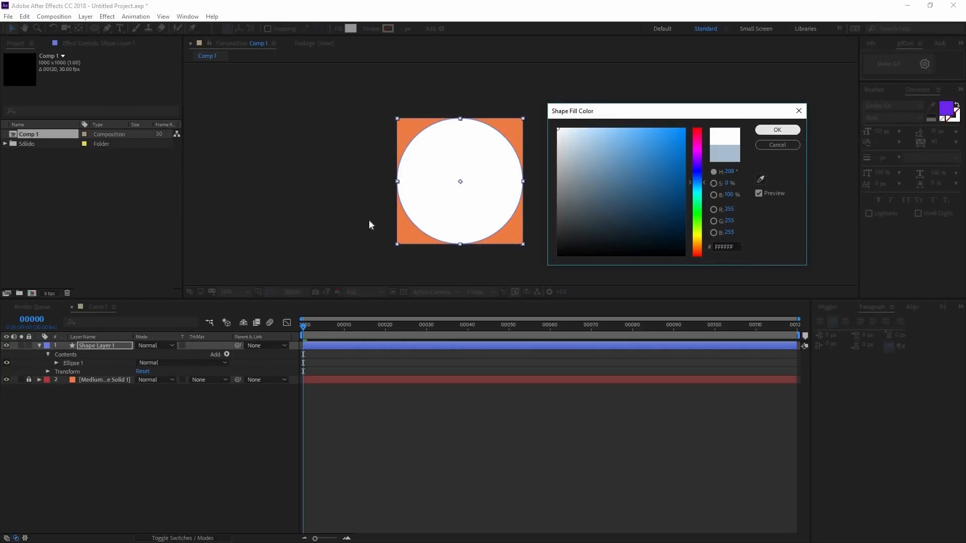
{"action": "left_click", "coordinate": [777, 129]}
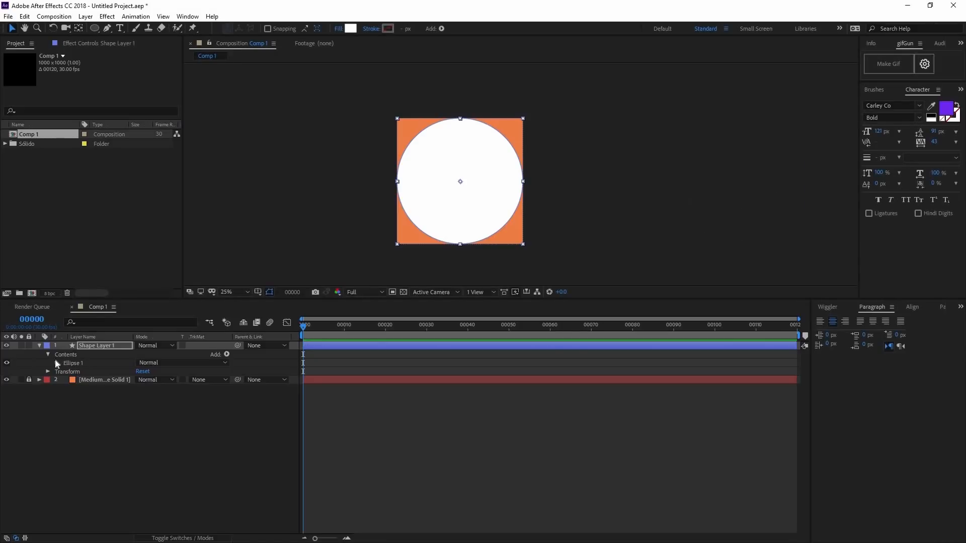
{"action": "left_click", "coordinate": [177, 420]}
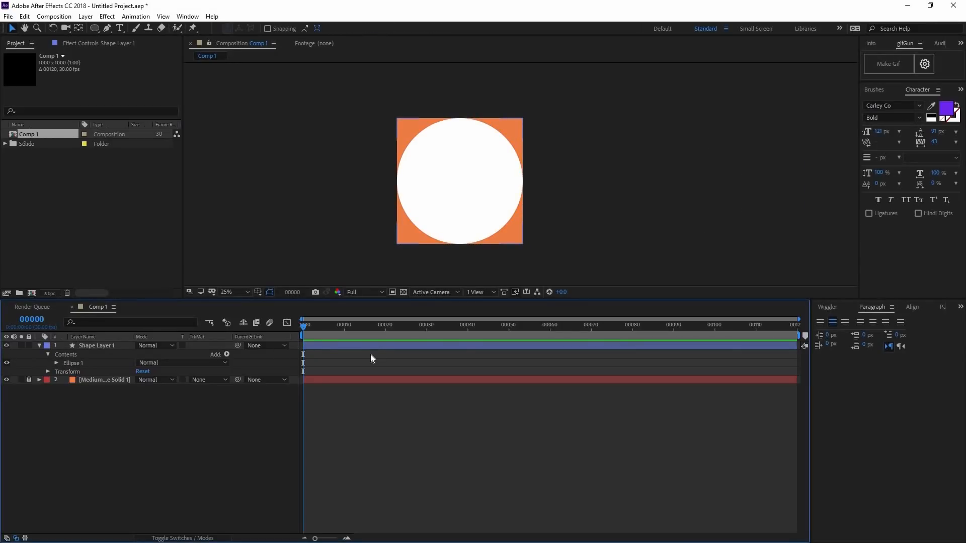
- Set the ellipse path's size to 150 × 150
{"action": "left_click", "coordinate": [56, 363]}
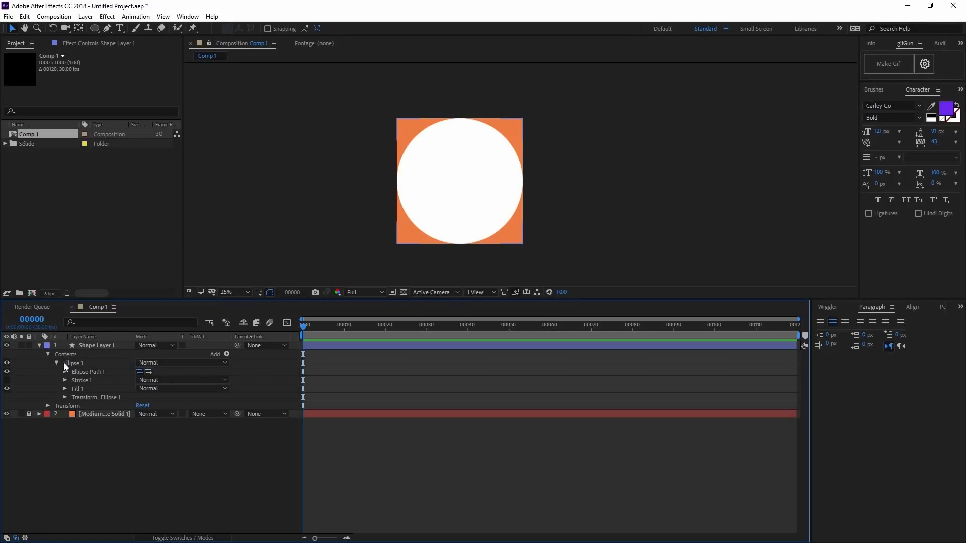
{"action": "left_click", "coordinate": [53, 347]}
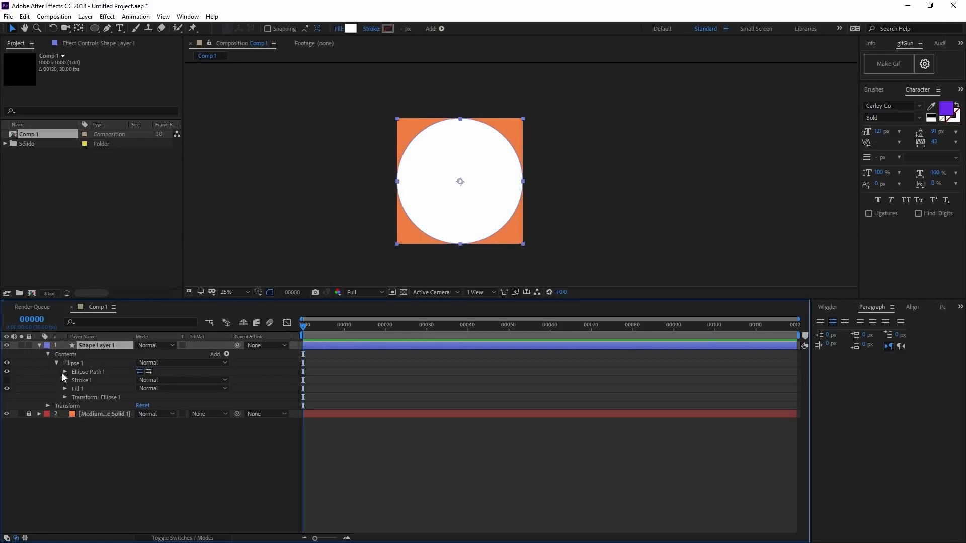
{"action": "left_click", "coordinate": [65, 372]}
{"action": "left_click", "coordinate": [102, 382]}
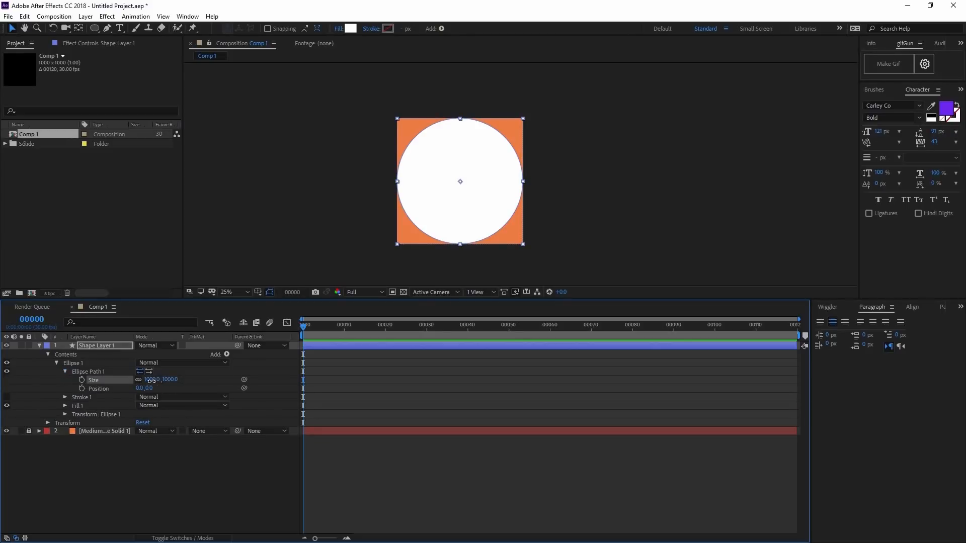
{"action": "left_click", "coordinate": [152, 380]}
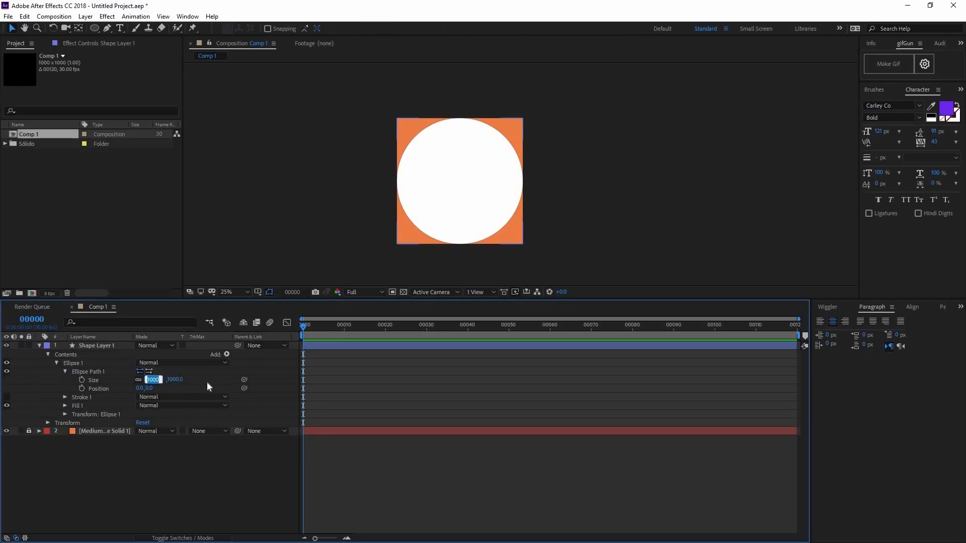
{"action": "type", "text": "150"}
{"action": "key", "text": "Return"}
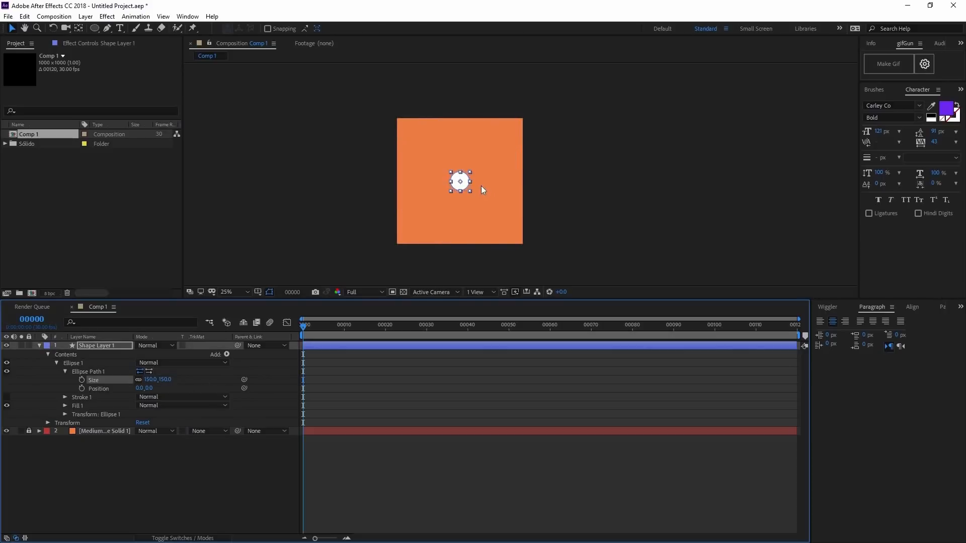
- Set the ellipse path's size to 350 × 350 and deselect the layer
{"action": "scroll", "coordinate": [387, 189], "scroll_direction": "up", "scroll_amount": 3}
{"action": "scroll", "coordinate": [387, 189], "scroll_direction": "down", "scroll_amount": 1}
{"action": "left_click_drag", "start_coordinate": [420, 203], "coordinate": [425, 207]}
{"action": "left_click", "coordinate": [152, 380]}
{"action": "key", "text": "BackSpace"}
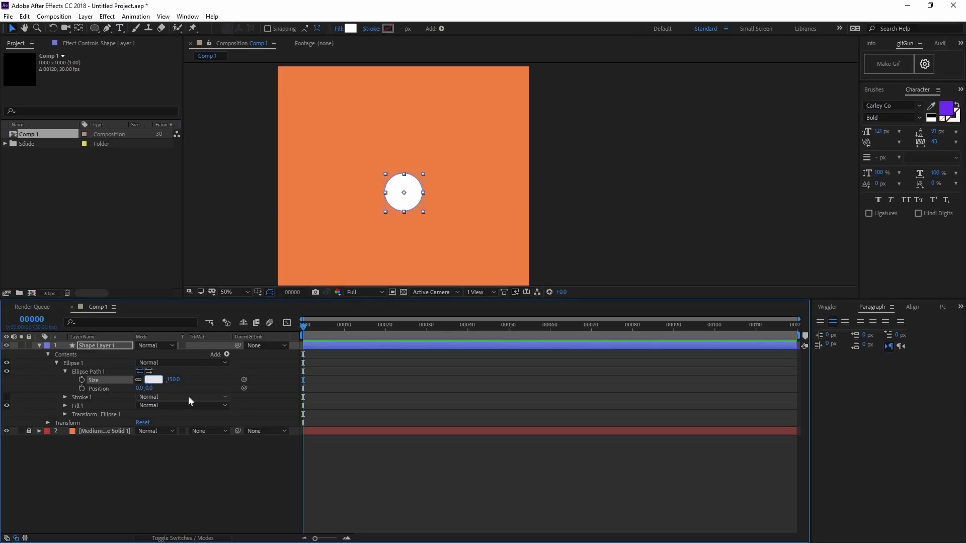
{"action": "type", "text": "350"}
{"action": "key", "text": "Return"}
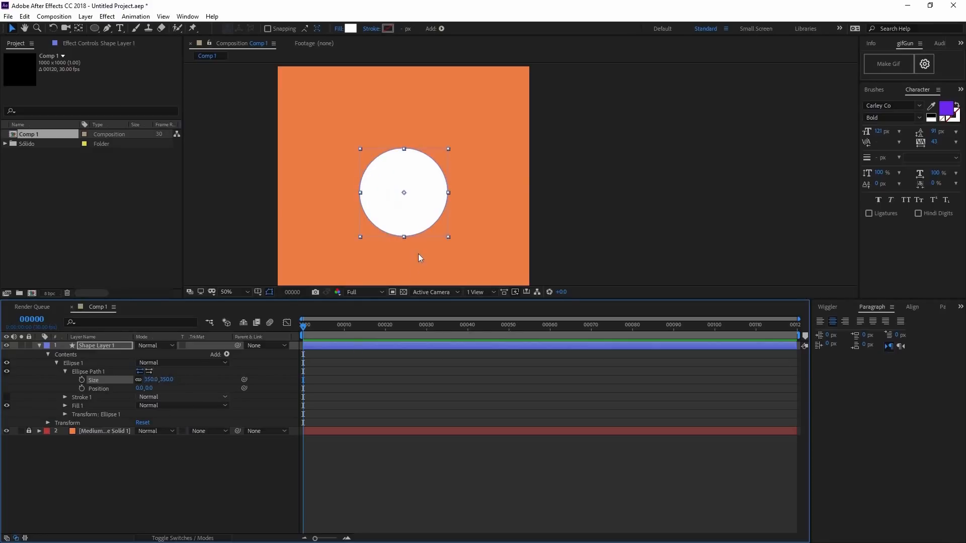
{"action": "left_click", "coordinate": [403, 457]}
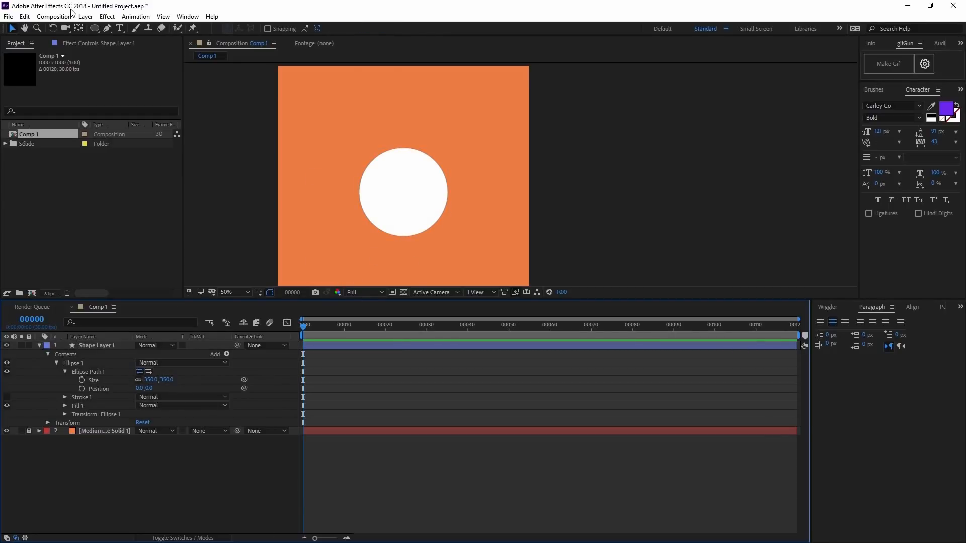
- Add a rectangle shape layer filling the composition, and rename the ellipse layer "circle" and the new layer "rectangle"
{"action": "left_click_drag", "start_coordinate": [95, 27], "coordinate": [129, 29]}
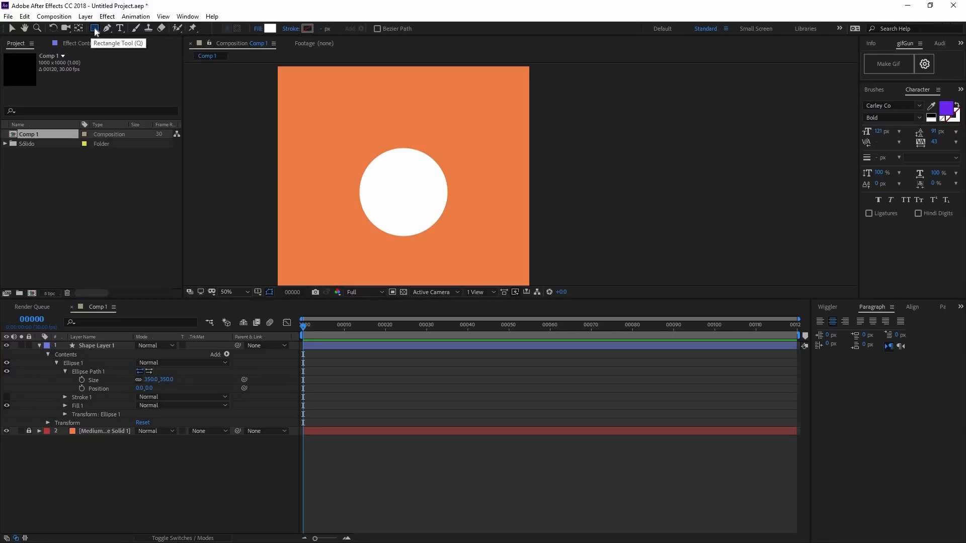
{"action": "double_click", "coordinate": [95, 29]}
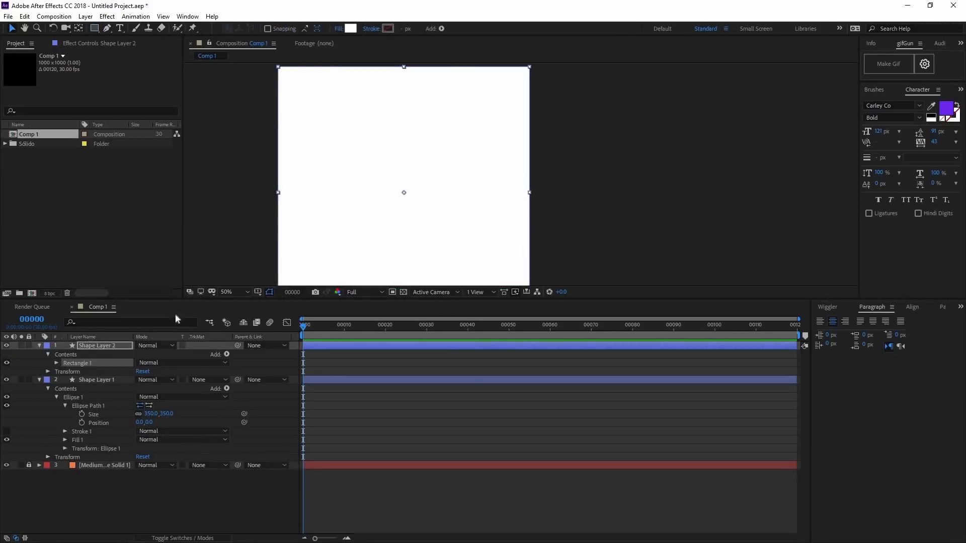
{"action": "left_click", "coordinate": [107, 378]}
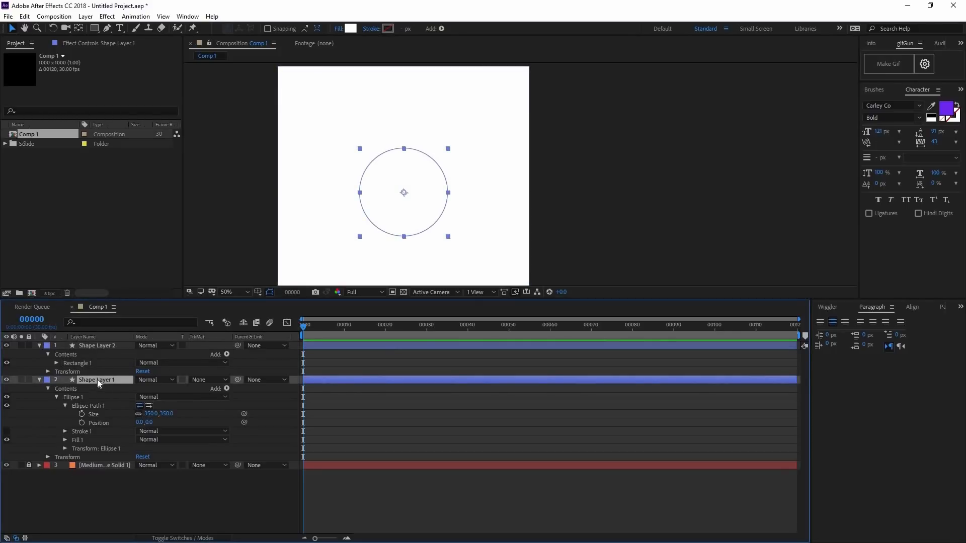
{"action": "key", "text": "Return"}
{"action": "type", "text": "circle"}
{"action": "left_click", "coordinate": [92, 347]}
{"action": "key", "text": "Return"}
{"action": "type", "text": "rectangle"}
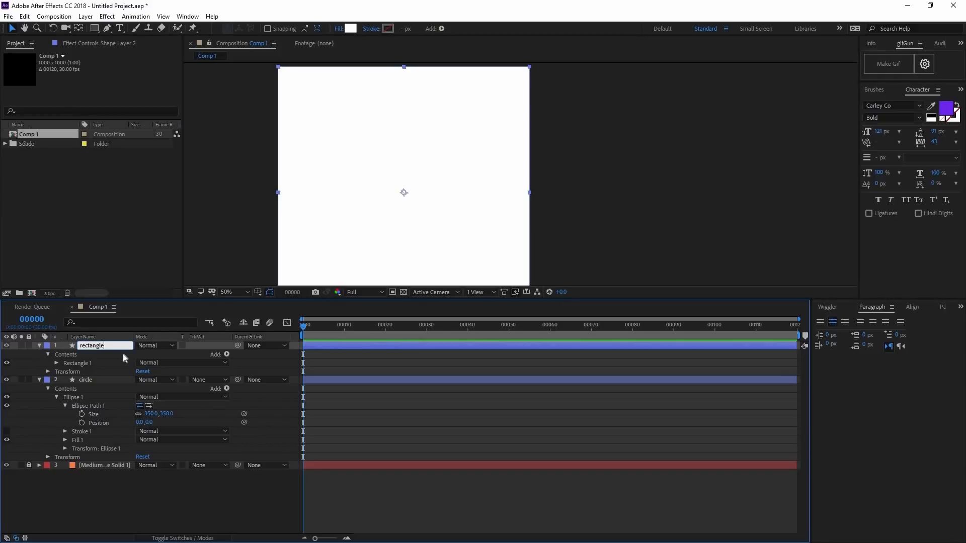
{"action": "key", "text": "Return"}
- Set the rectangle path's size to 350 × 350
{"action": "left_click", "coordinate": [56, 363]}
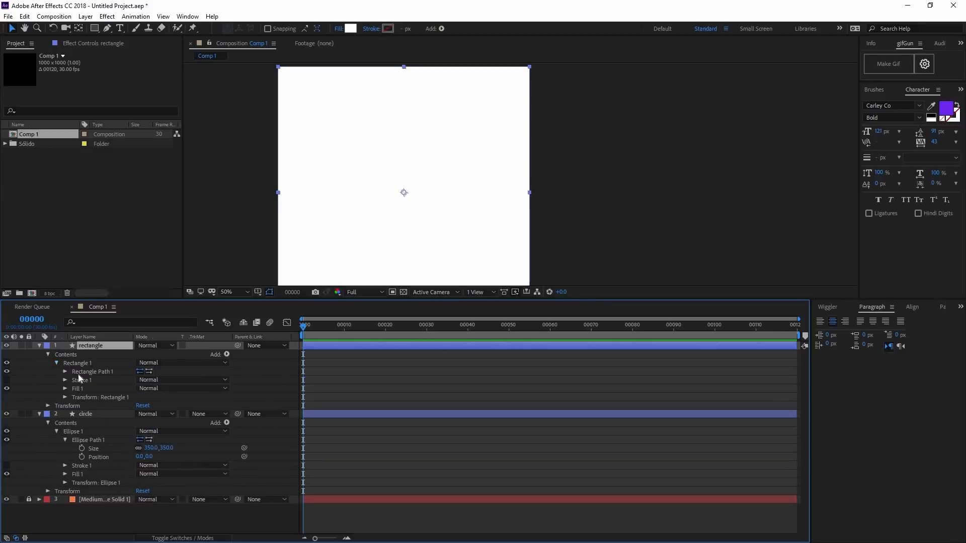
{"action": "left_click", "coordinate": [65, 371]}
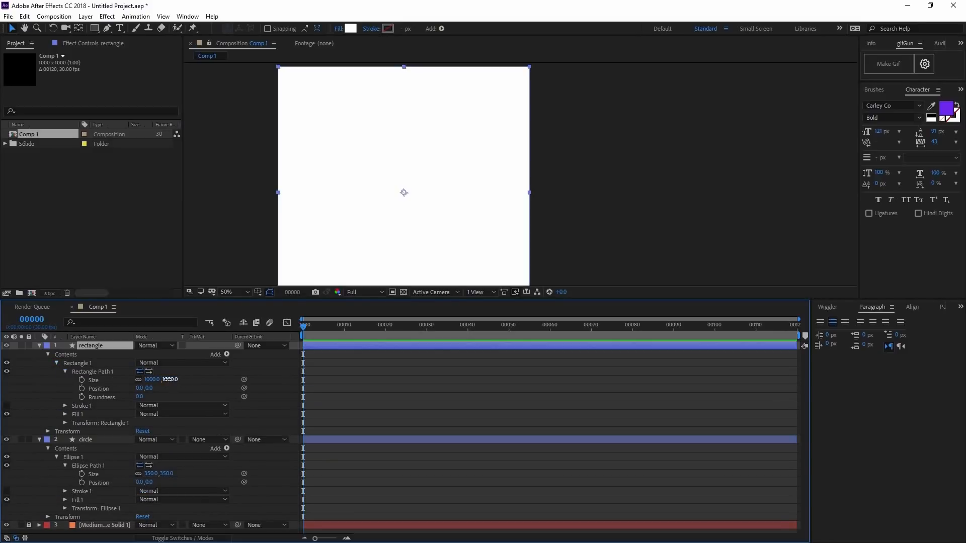
{"action": "left_click_drag", "start_coordinate": [172, 380], "coordinate": [158, 423]}
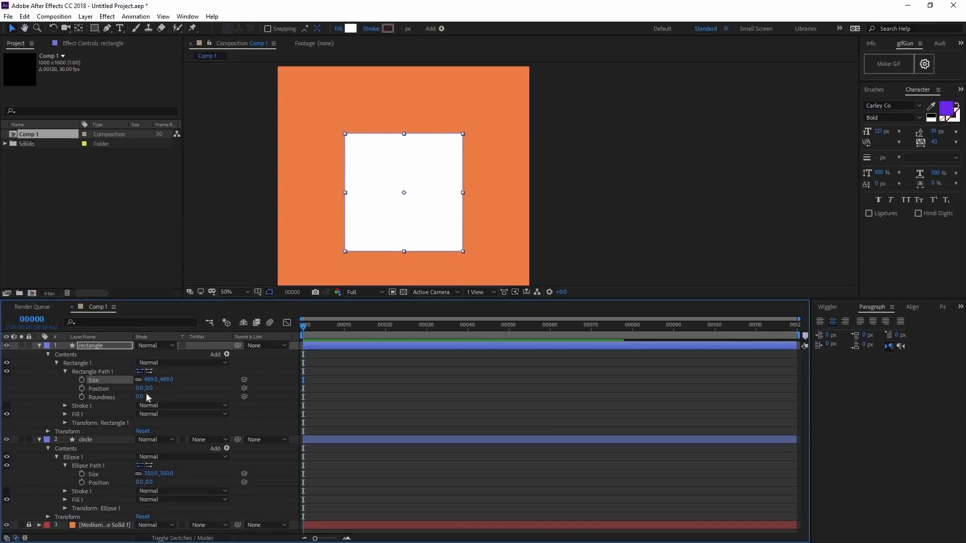
{"action": "left_click", "coordinate": [151, 379]}
{"action": "type", "text": "350"}
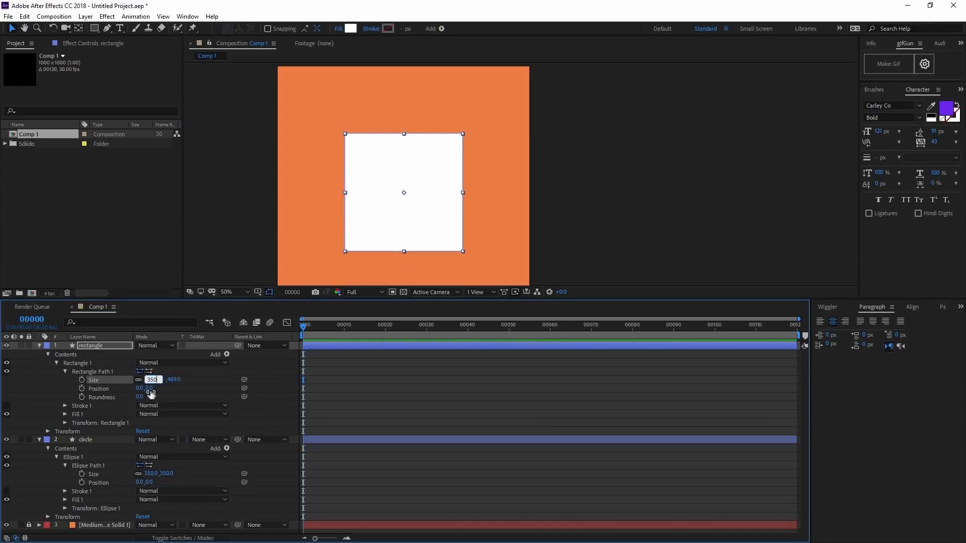
{"action": "key", "text": "Return"}
{"action": "mouse_move", "coordinate": [405, 170]}
{"action": "left_mouse_down"}
{"action": "mouse_move", "coordinate": [412, 211]}
{"action": "mouse_move", "coordinate": [414, 172]}
{"action": "left_mouse_up"}
{"action": "left_click_drag", "start_coordinate": [407, 246], "coordinate": [405, 219]}
{"action": "key", "text": "ctrl+z"}
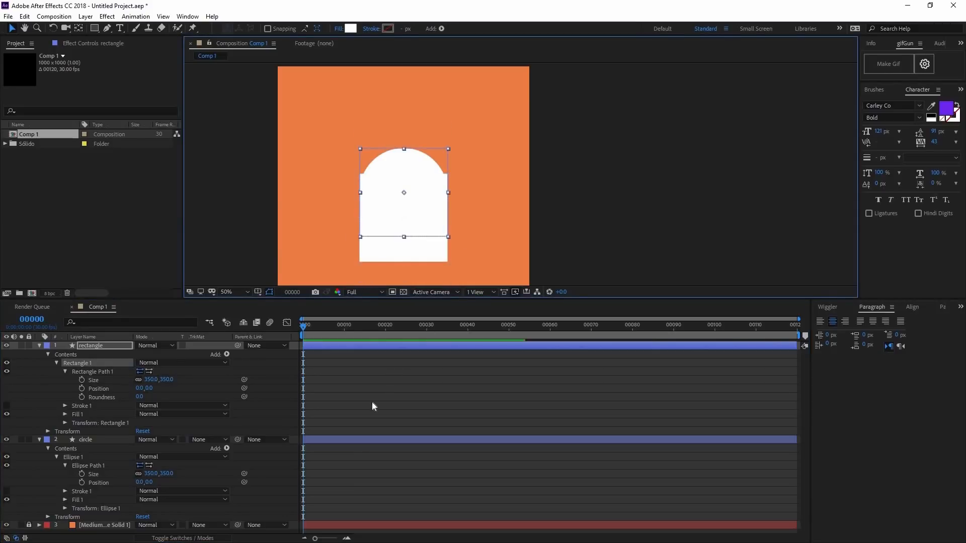
- Move the rectangle straight down so only its upper part overlaps the circle's lower end
{"action": "key", "text": "space"}
{"action": "left_click_drag", "start_coordinate": [380, 198], "coordinate": [375, 130]}
{"action": "left_click_drag", "start_coordinate": [426, 244], "coordinate": [418, 276]}
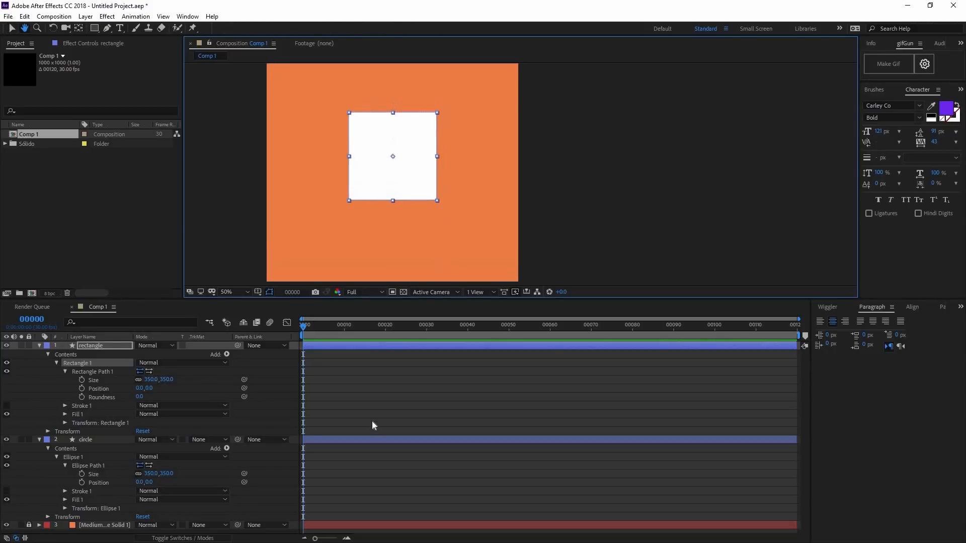
{"action": "left_click", "coordinate": [386, 313]}
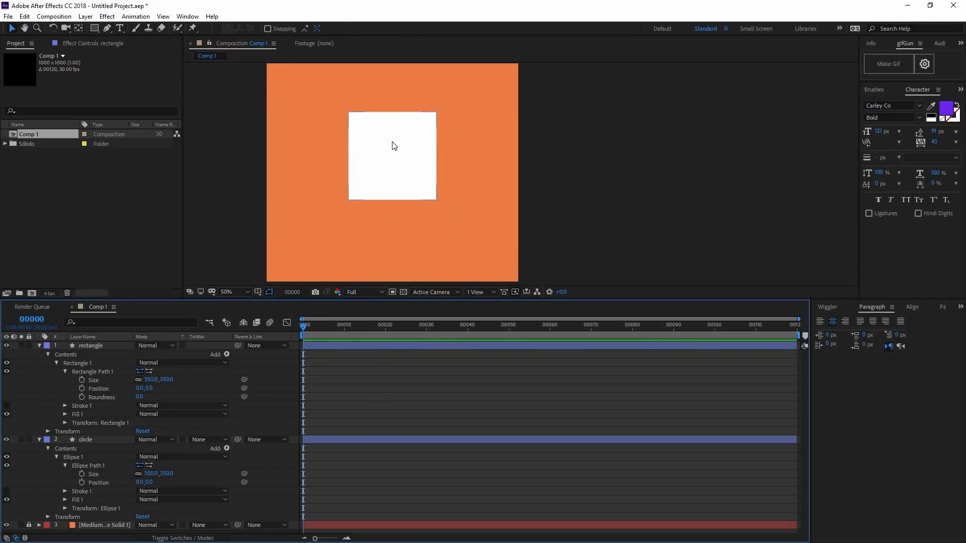
{"action": "left_click", "coordinate": [375, 144]}
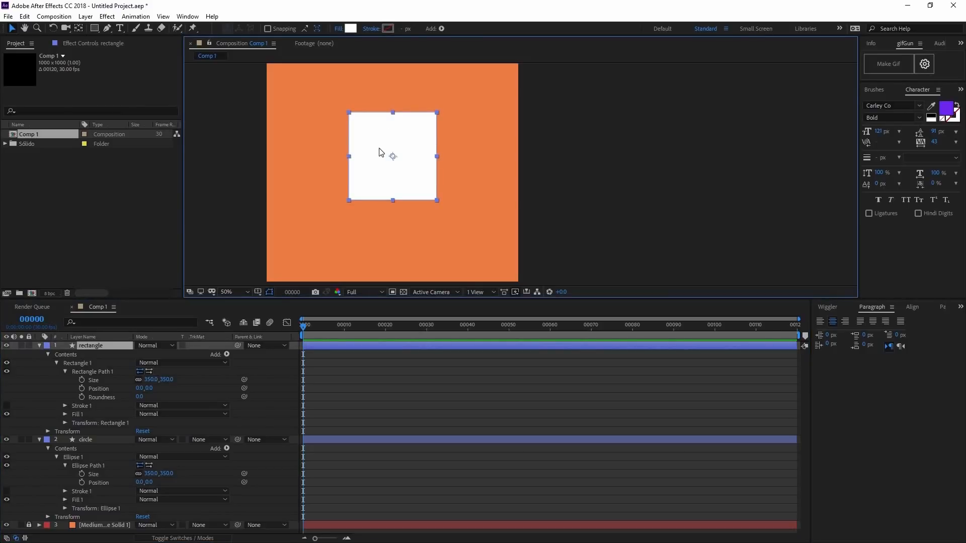
{"action": "left_click_drag", "start_coordinate": [381, 185], "coordinate": [383, 259]}
- Show the rulers and place a horizontal guide through the circle's center
{"action": "scroll", "coordinate": [403, 129], "scroll_direction": "up", "scroll_amount": 1}
{"action": "left_click_drag", "start_coordinate": [298, 159], "coordinate": [475, 183]}
{"action": "left_click", "coordinate": [432, 179]}
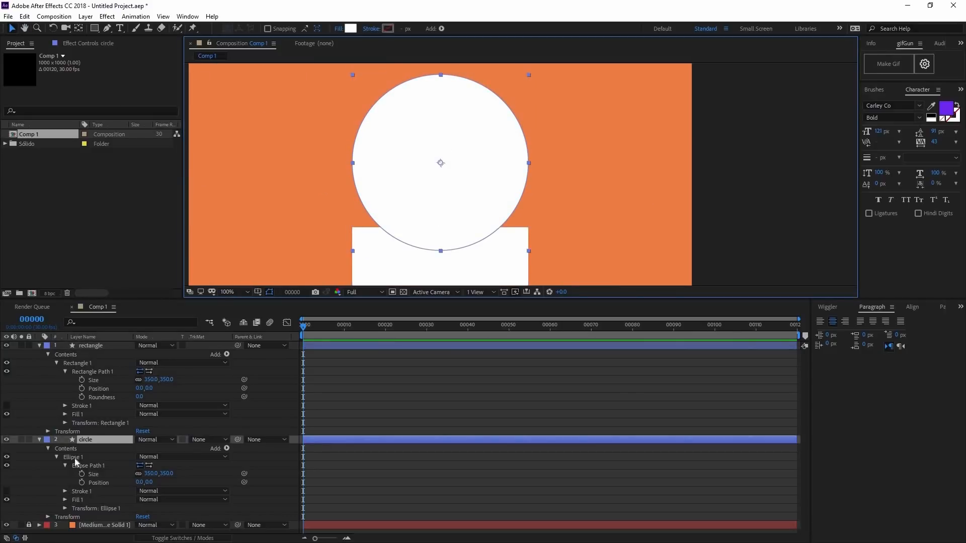
{"action": "left_click", "coordinate": [164, 16]}
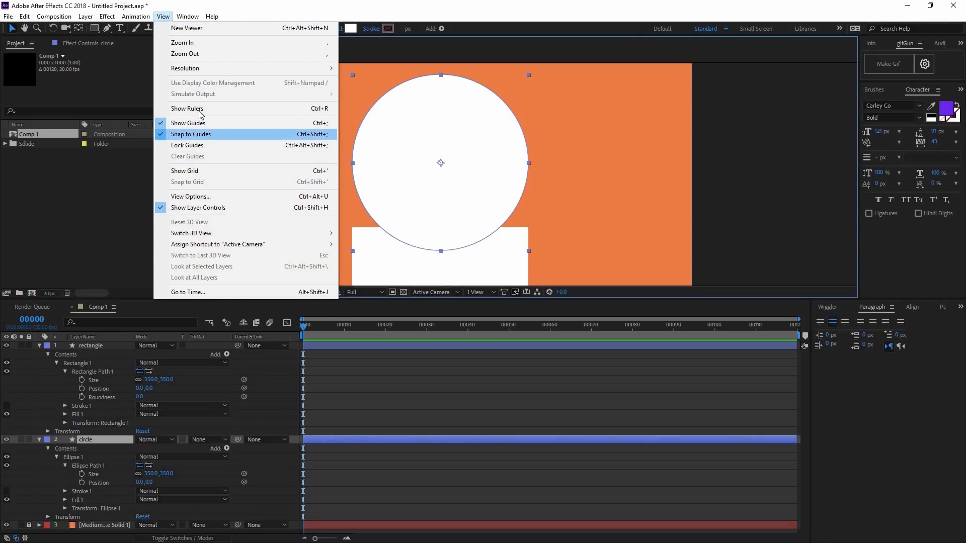
{"action": "left_click", "coordinate": [309, 108]}
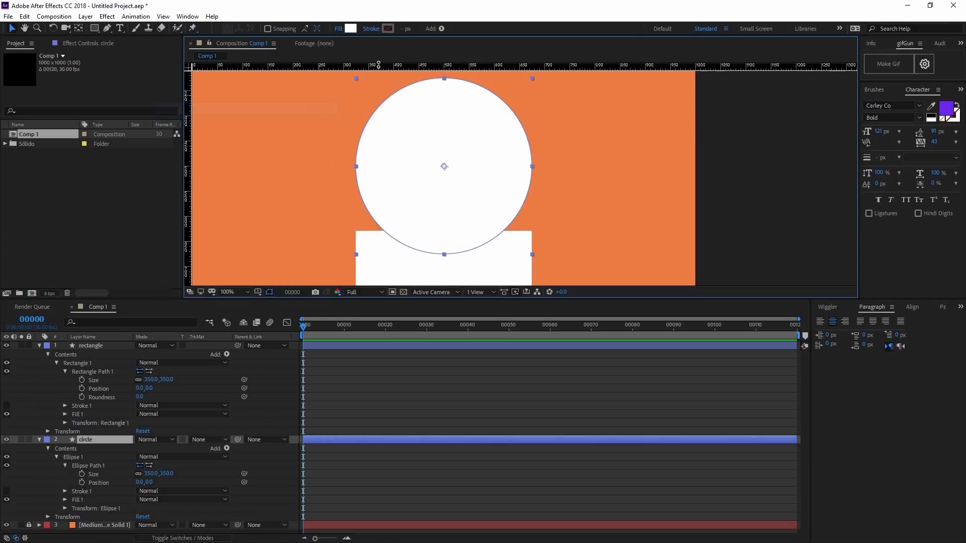
{"action": "left_click_drag", "start_coordinate": [378, 83], "coordinate": [385, 167]}
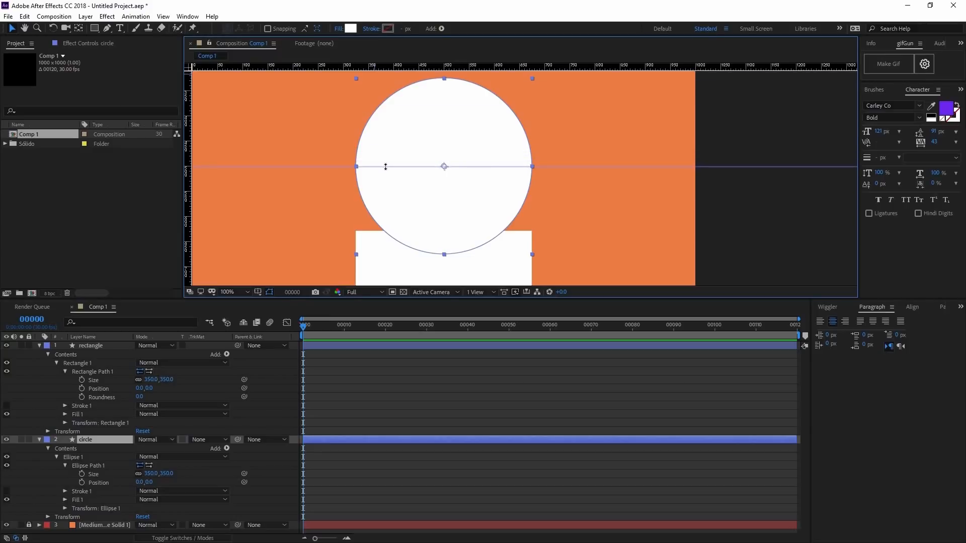
{"action": "key", "text": "period"}
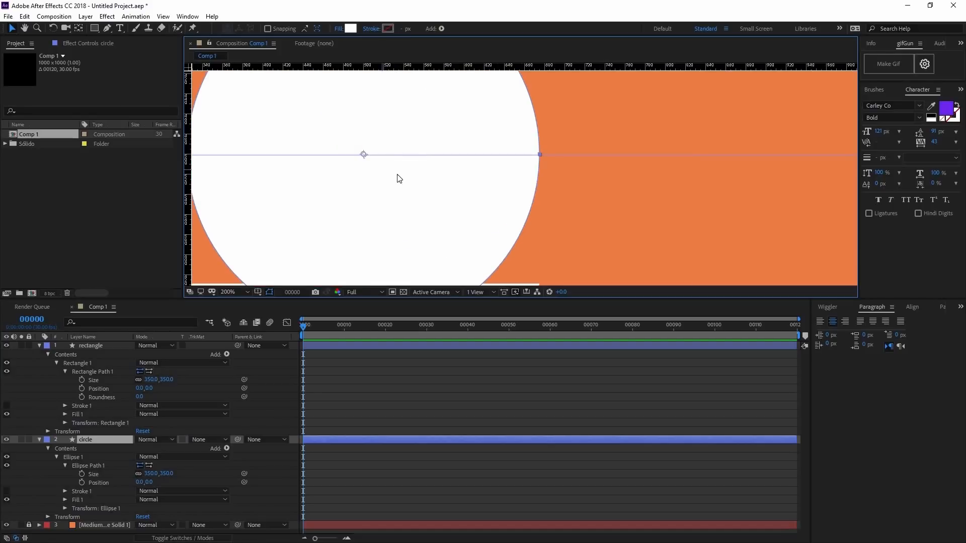
- Move the rectangle up so its top edge lines up with the guide, then deselect it
{"action": "scroll", "coordinate": [459, 231], "scroll_direction": "down", "scroll_amount": 1}
{"action": "left_click_drag", "start_coordinate": [474, 259], "coordinate": [477, 196]}
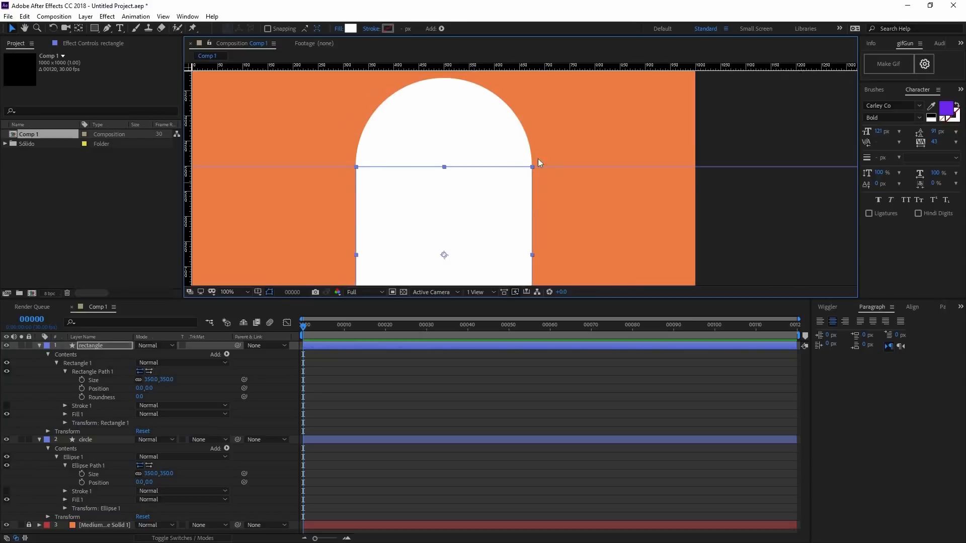
{"action": "left_click", "coordinate": [599, 200]}
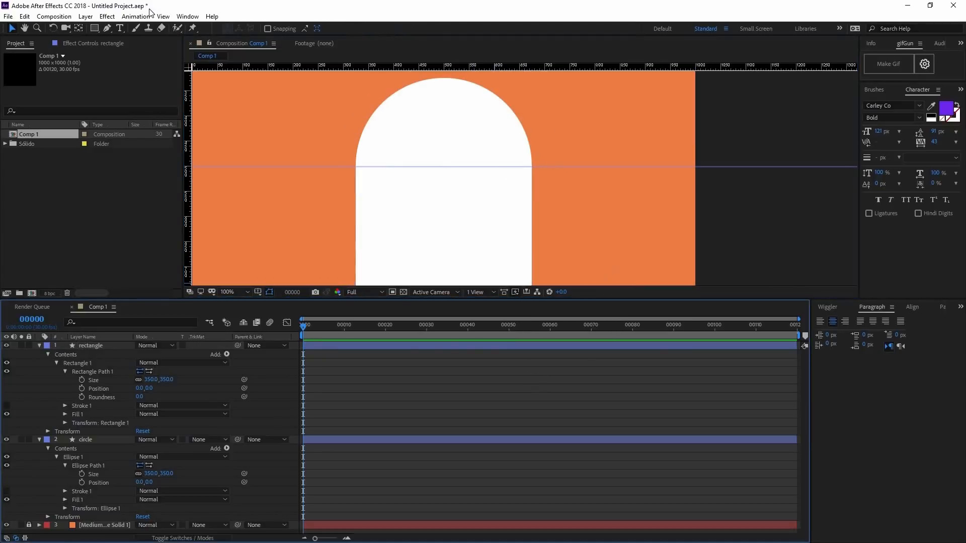
- Clear the guide from the composition
{"action": "left_click", "coordinate": [163, 16]}
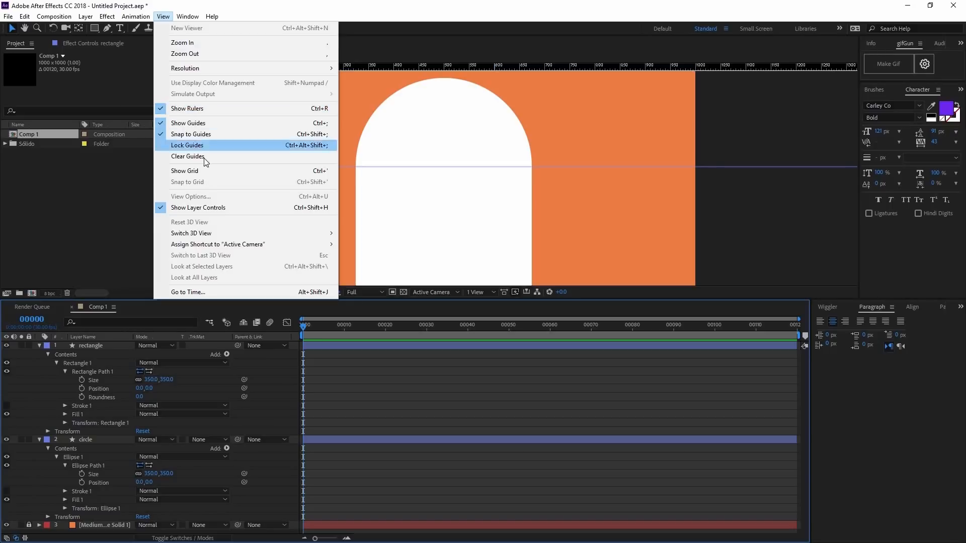
{"action": "key", "text": "Up"}
{"action": "key", "text": "Return"}
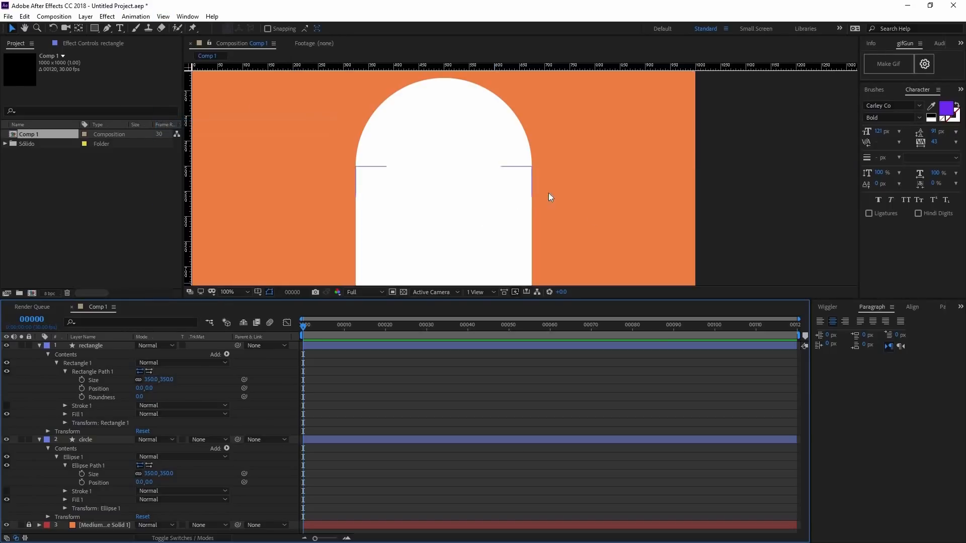
{"action": "scroll", "coordinate": [553, 215], "scroll_direction": "down", "scroll_amount": 4}
{"action": "scroll", "coordinate": [554, 215], "scroll_direction": "up", "scroll_amount": 2}
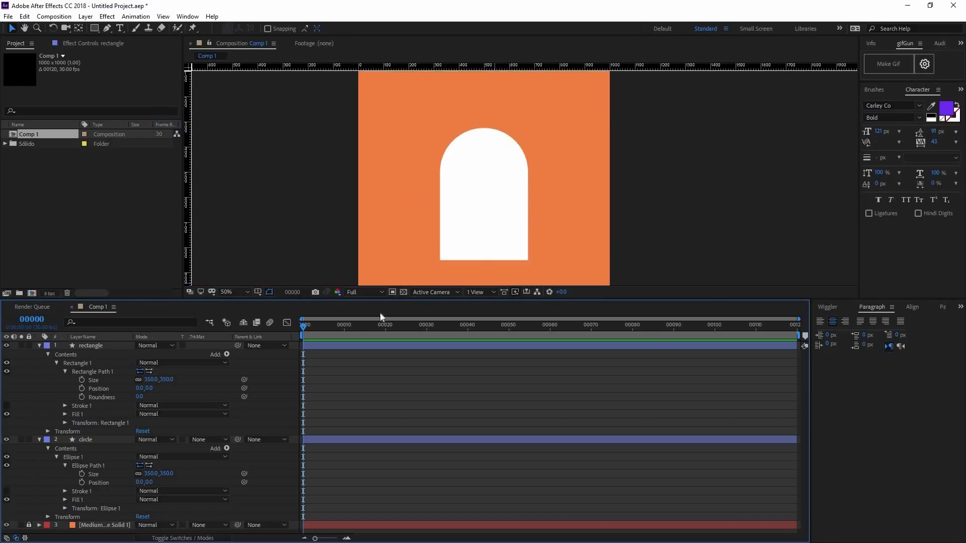
- Duplicate the rectangle layer
{"action": "left_click", "coordinate": [104, 347]}
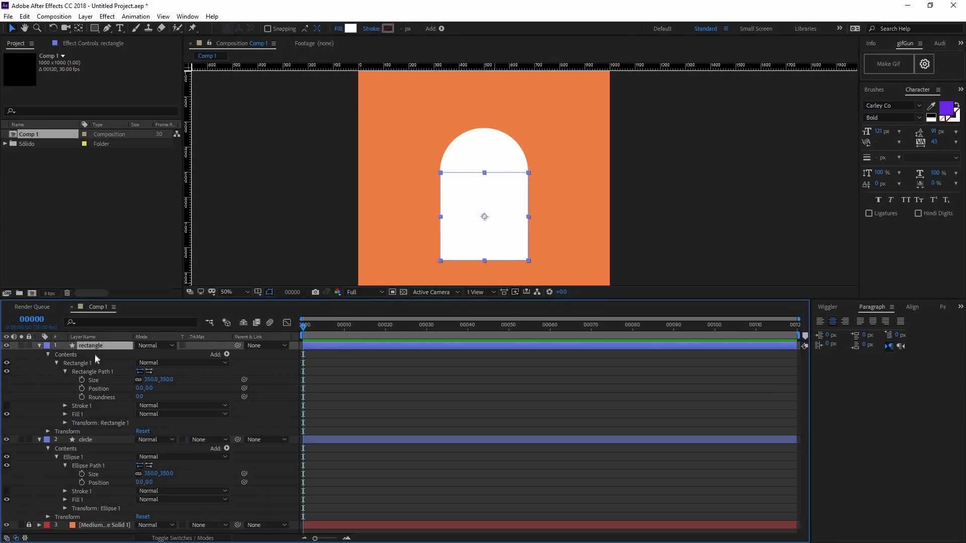
{"action": "key", "text": "ctrl+d"}
{"action": "left_click_drag", "start_coordinate": [472, 218], "coordinate": [350, 171]}
{"action": "left_click", "coordinate": [474, 213], "text": "shift"}
{"action": "left_click", "coordinate": [492, 168], "text": "shift"}
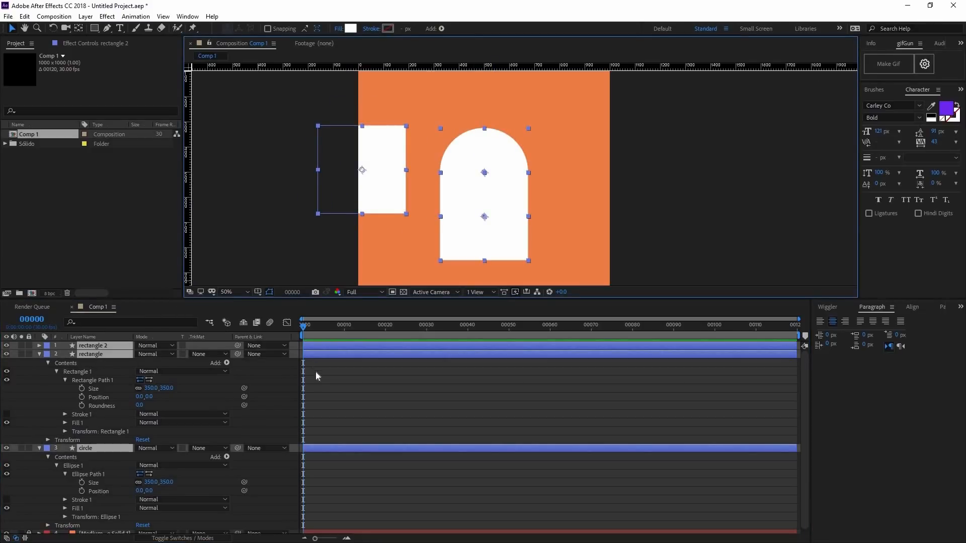
{"action": "left_click", "coordinate": [108, 346]}
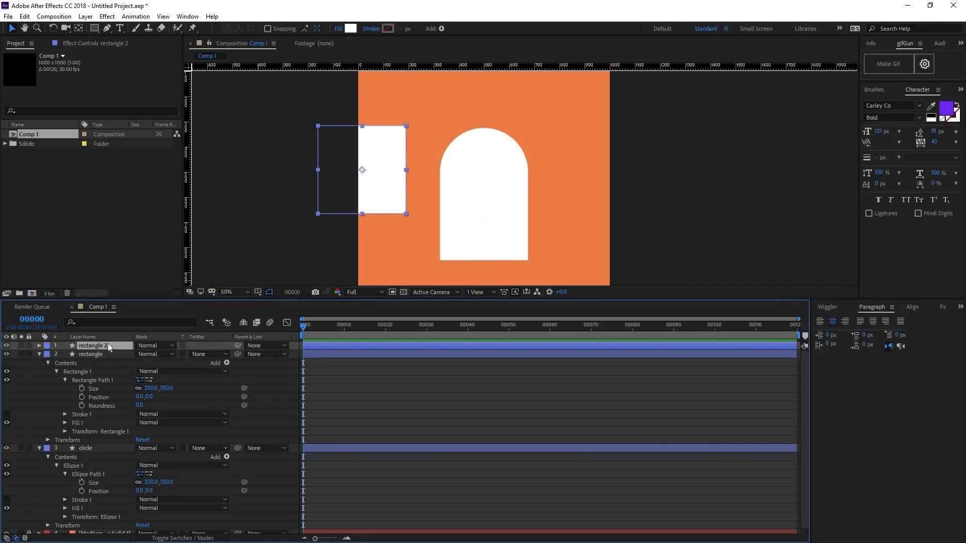
{"action": "key", "text": "ctrl+z"}
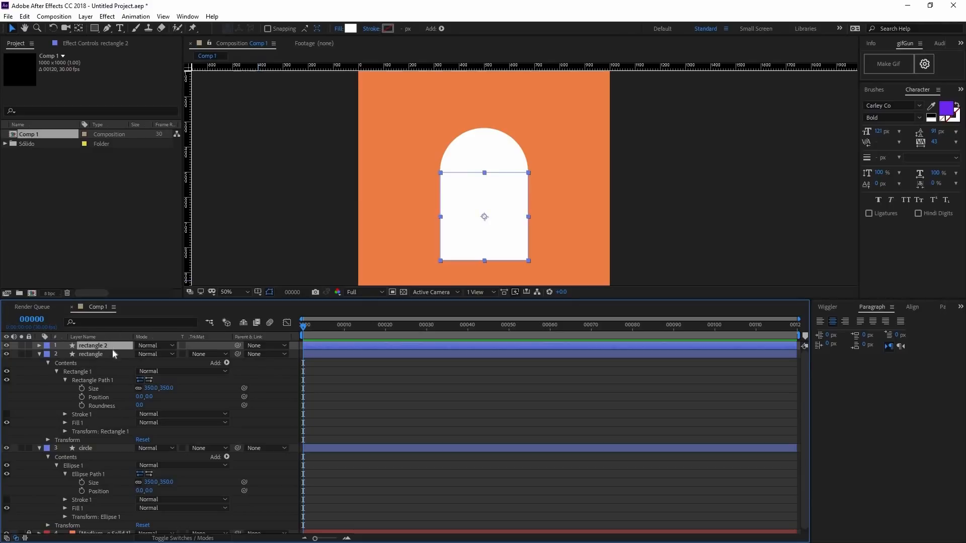
- Unlink the scale of rectangle 2, set its height to 50%, and move it down to extend slightly below the original rectangle
{"action": "key", "text": "s"}
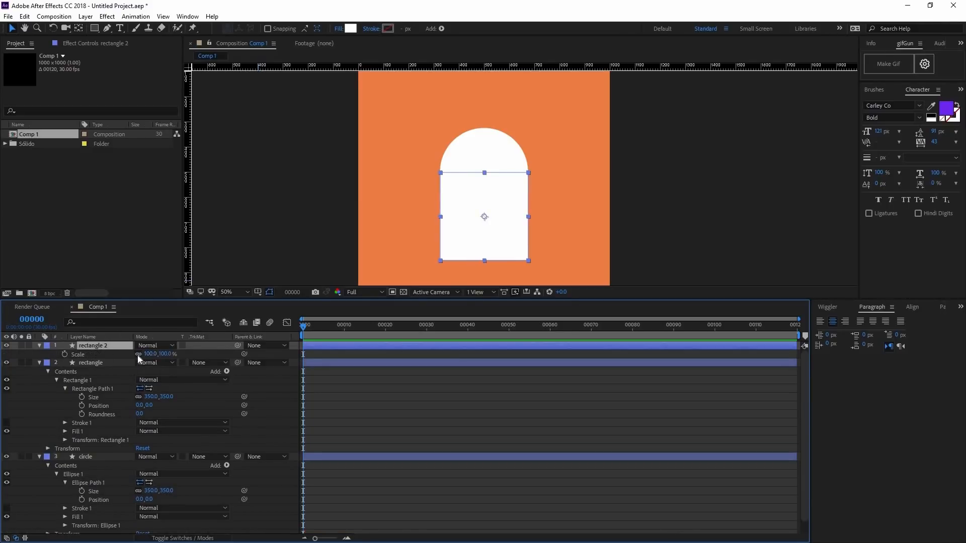
{"action": "left_click", "coordinate": [138, 354]}
{"action": "mouse_move", "coordinate": [161, 355]}
{"action": "left_mouse_down"}
{"action": "mouse_move", "coordinate": [150, 358]}
{"action": "mouse_move", "coordinate": [177, 358]}
{"action": "left_mouse_up"}
{"action": "left_click_drag", "start_coordinate": [162, 355], "coordinate": [134, 355]}
{"action": "left_click", "coordinate": [167, 355]}
{"action": "type", "text": "50"}
{"action": "key", "text": "Return"}
{"action": "left_click_drag", "start_coordinate": [491, 218], "coordinate": [457, 222]}
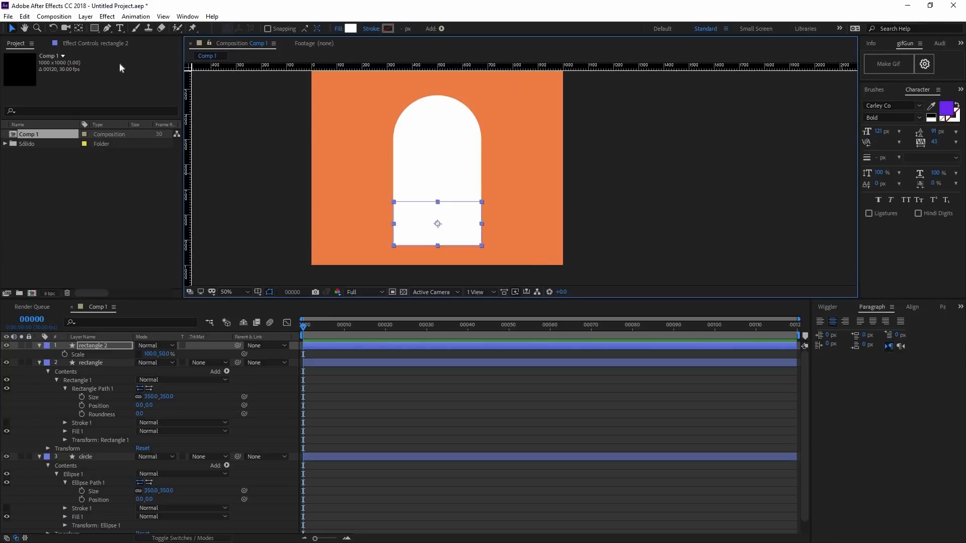
- Show the Effects & Presets list, search for "wav" and apply Wave Warp to the rectangle 2 layer
{"action": "left_click", "coordinate": [187, 16]}
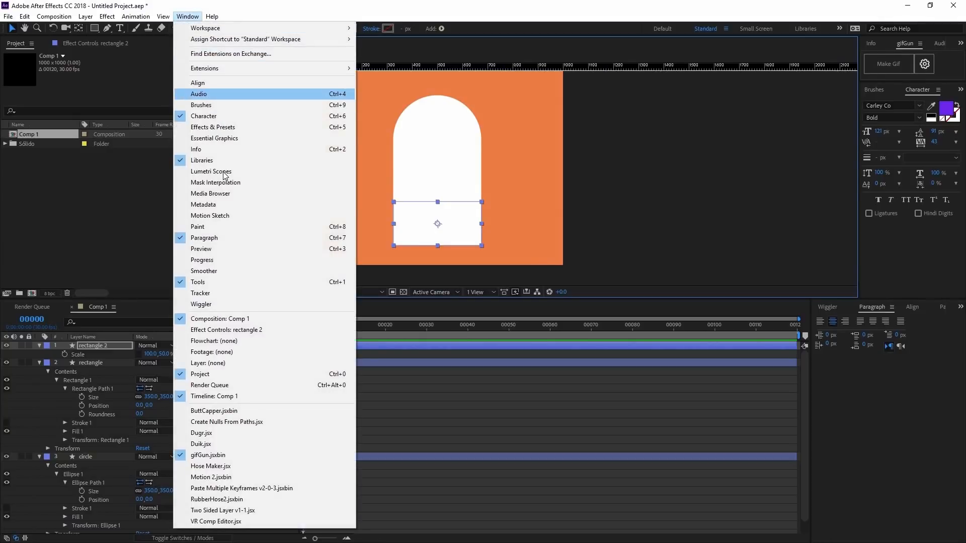
{"action": "left_click", "coordinate": [238, 127]}
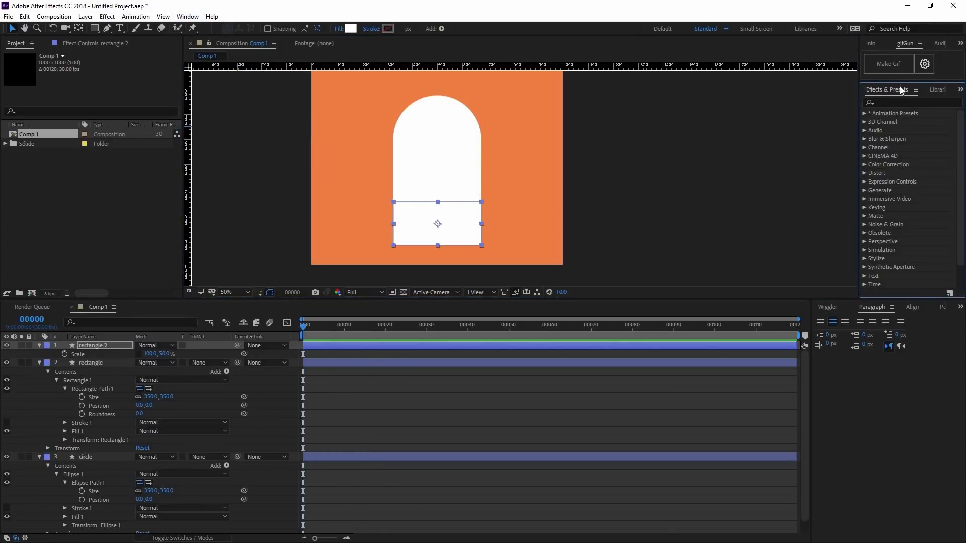
{"action": "left_click", "coordinate": [889, 101]}
{"action": "type", "text": "wavw"}
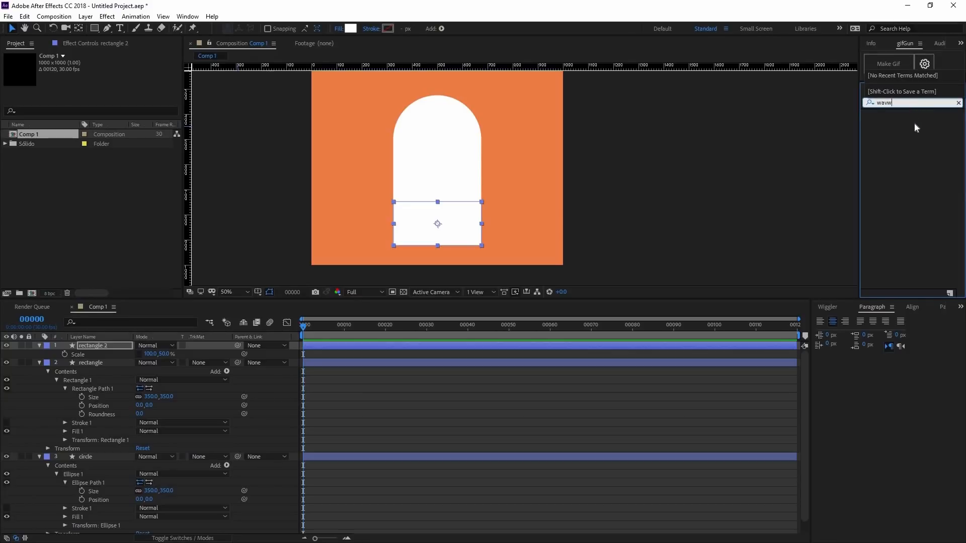
{"action": "key", "text": "BackSpace"}
{"action": "mouse_move", "coordinate": [899, 122]}
{"action": "left_mouse_down"}
{"action": "mouse_move", "coordinate": [506, 311]}
{"action": "mouse_move", "coordinate": [91, 347]}
{"action": "left_mouse_up"}
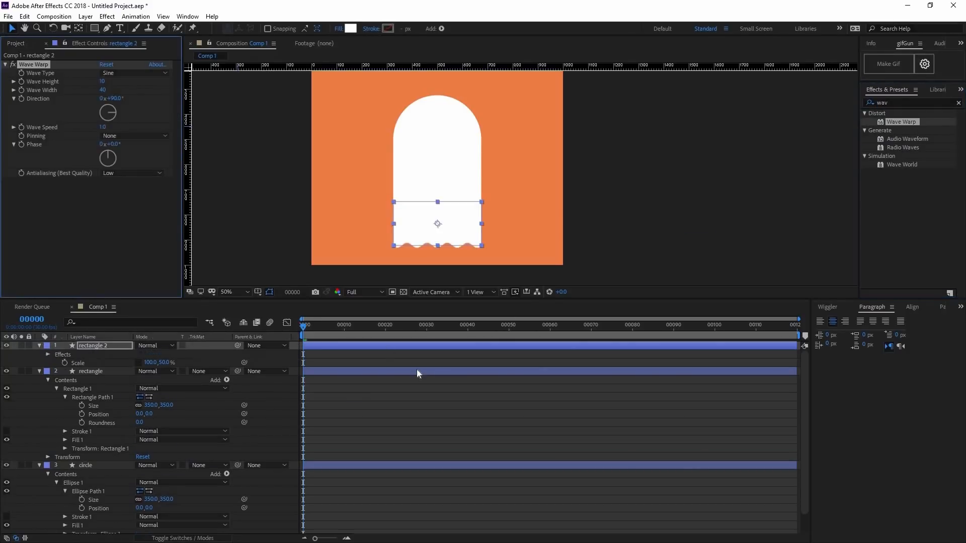
- End the work area at frame 60
{"action": "scroll", "coordinate": [455, 260], "scroll_direction": "up", "scroll_amount": 1}
{"action": "left_click_drag", "start_coordinate": [427, 280], "coordinate": [504, 190]}
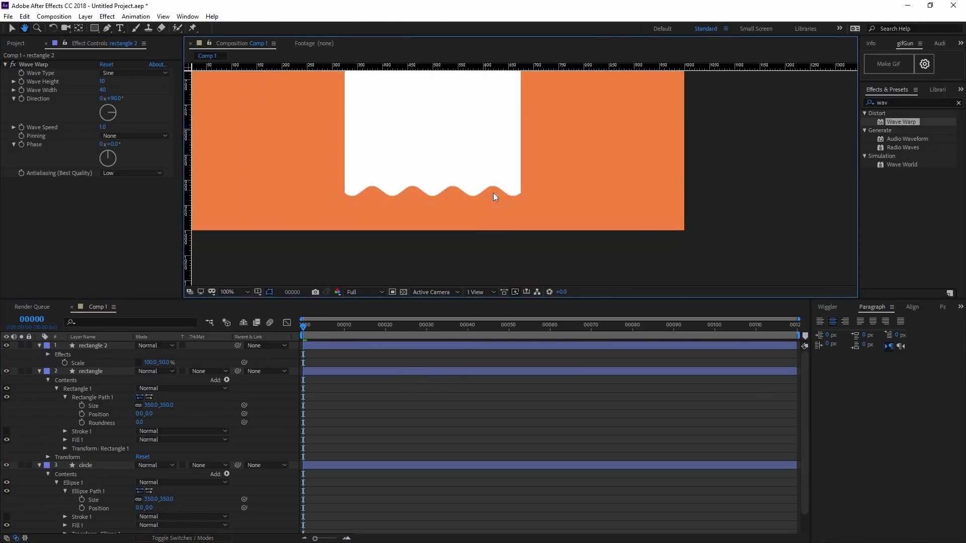
{"action": "key", "text": "comma"}
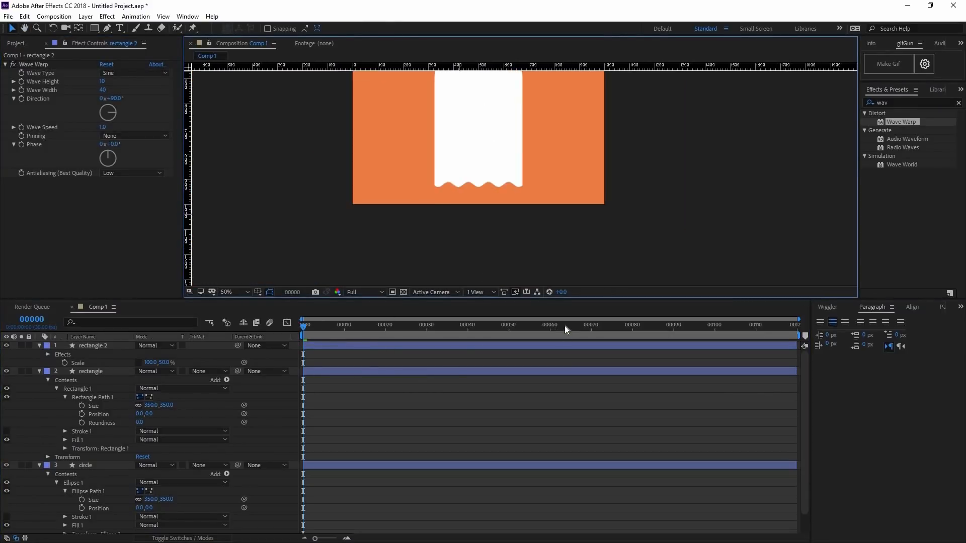
{"action": "left_click", "coordinate": [551, 333]}
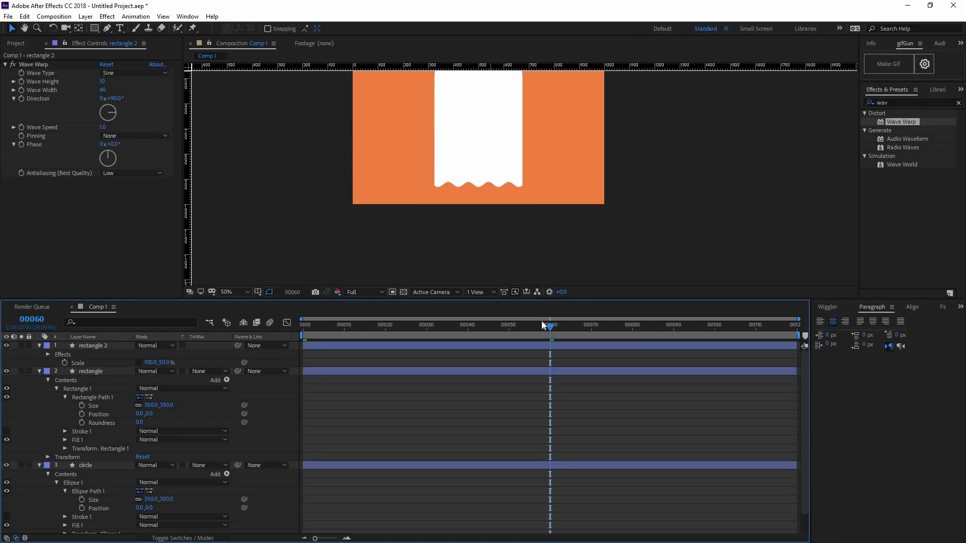
{"action": "key", "text": "n"}
- Preview the wave animation from the first frame with the whole figure in view
{"action": "left_click_drag", "start_coordinate": [550, 327], "coordinate": [248, 330]}
{"action": "left_click_drag", "start_coordinate": [569, 144], "coordinate": [552, 225]}
{"action": "key", "text": "space"}
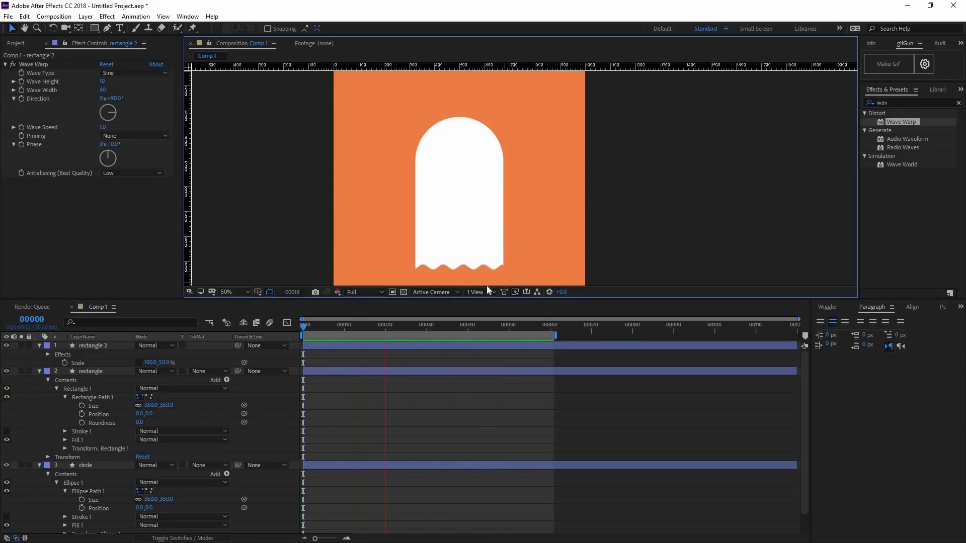
{"action": "key", "text": "space"}
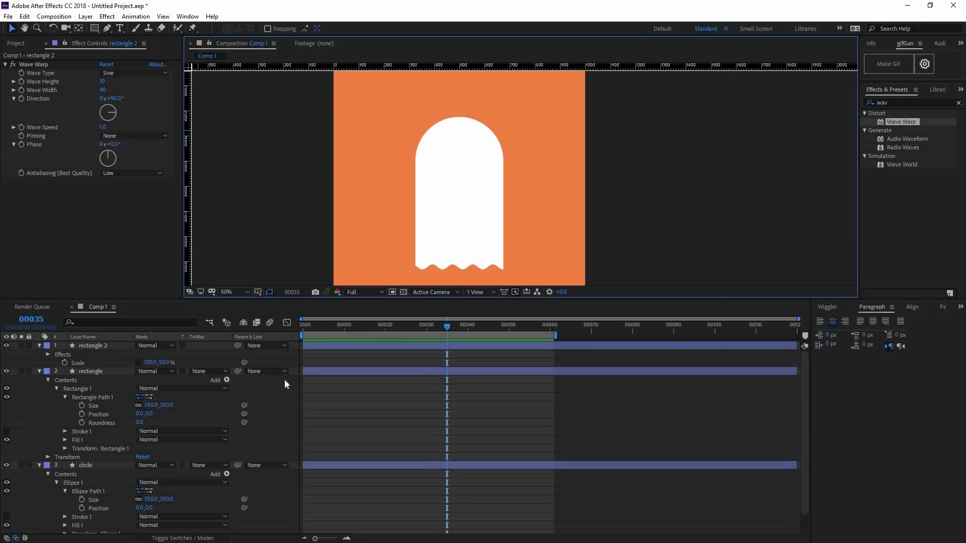
- Collapse both rectangle layers and reveal only the circle layer's Position property
{"action": "left_click", "coordinate": [56, 370]}
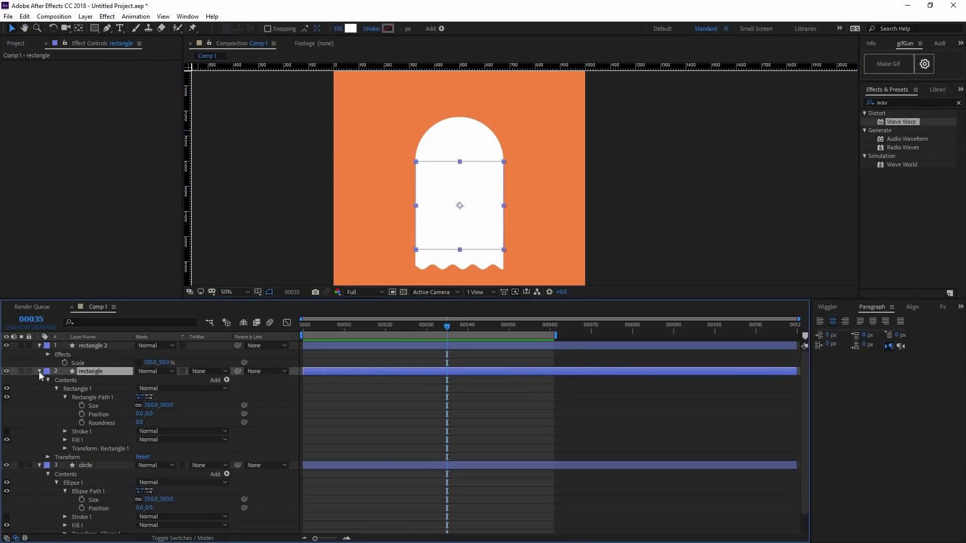
{"action": "left_click", "coordinate": [39, 346]}
{"action": "left_click", "coordinate": [39, 354]}
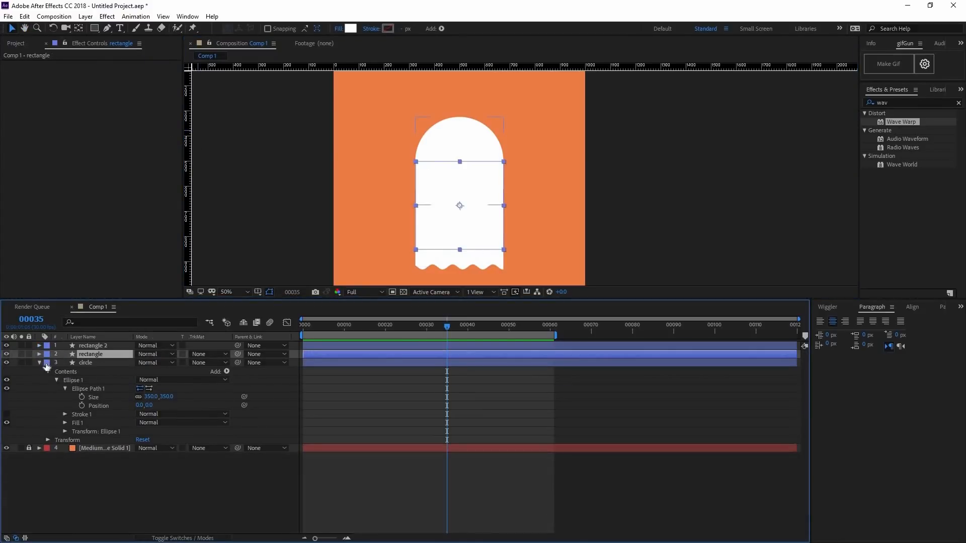
{"action": "left_click", "coordinate": [90, 363]}
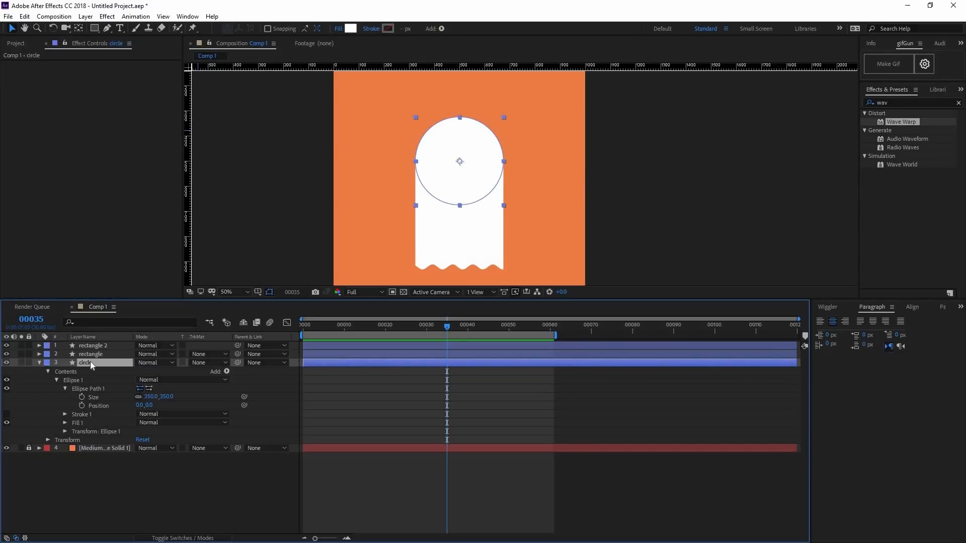
{"action": "key", "text": "p"}
{"action": "mouse_move", "coordinate": [96, 374]}
{"action": "left_mouse_down"}
{"action": "mouse_move", "coordinate": [77, 375]}
{"action": "mouse_move", "coordinate": [110, 376]}
{"action": "left_mouse_up"}
{"action": "key", "text": "ctrl+z"}
- Parent the rectangle 2 and rectangle layers to the circle layer, and test the link by shifting the circle's position
{"action": "left_click", "coordinate": [89, 345]}
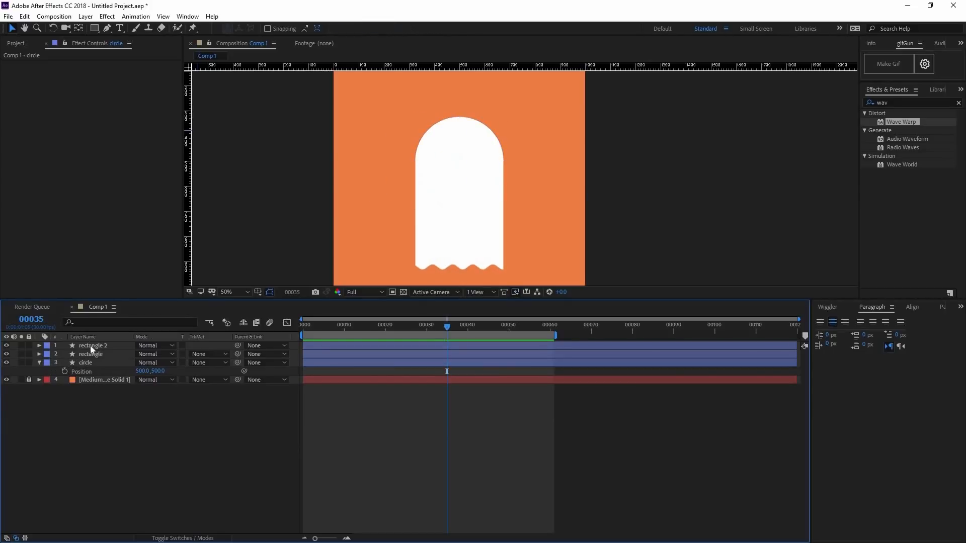
{"action": "left_click", "coordinate": [91, 354], "text": "shift"}
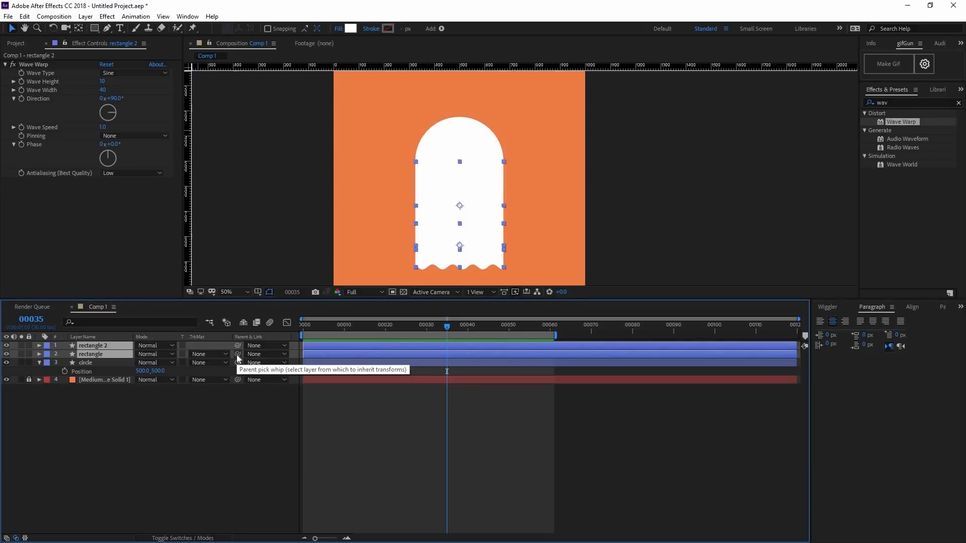
{"action": "left_click_drag", "start_coordinate": [237, 355], "coordinate": [173, 445]}
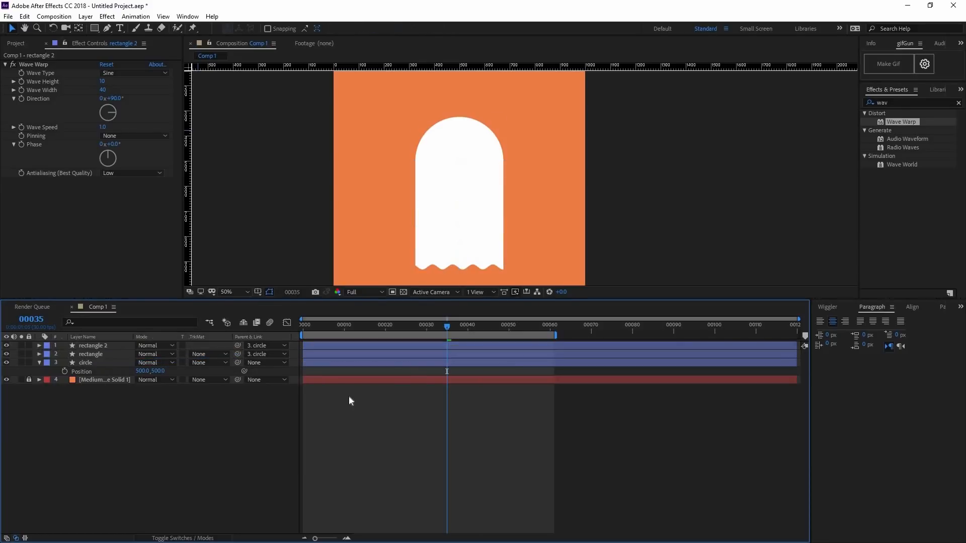
{"action": "mouse_move", "coordinate": [157, 372]}
{"action": "left_mouse_down"}
{"action": "mouse_move", "coordinate": [115, 373]}
{"action": "mouse_move", "coordinate": [233, 370]}
{"action": "mouse_move", "coordinate": [164, 376]}
{"action": "left_mouse_up"}
{"action": "left_click", "coordinate": [164, 376]}
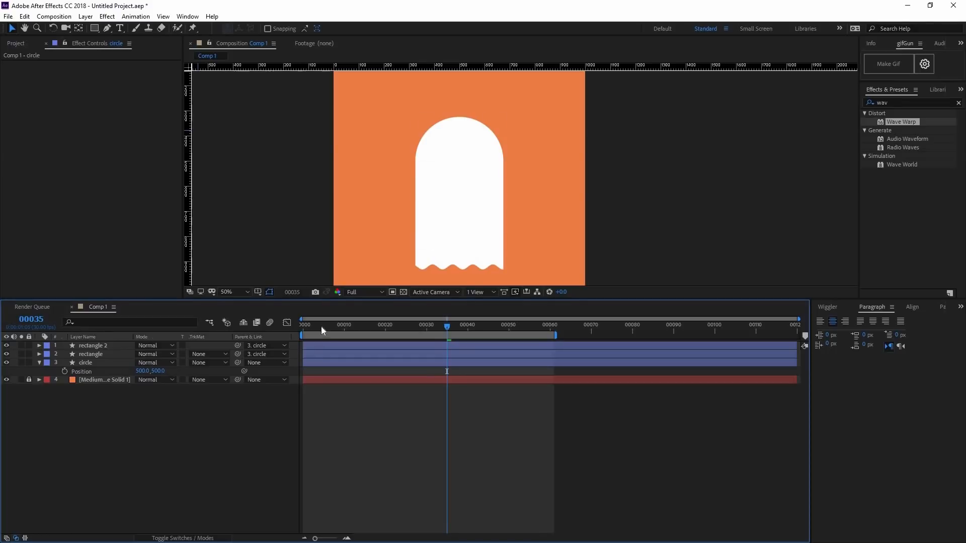
- Add Position keyframes to the circle layer at frame 0 and frame 60
{"action": "key", "text": "Home"}
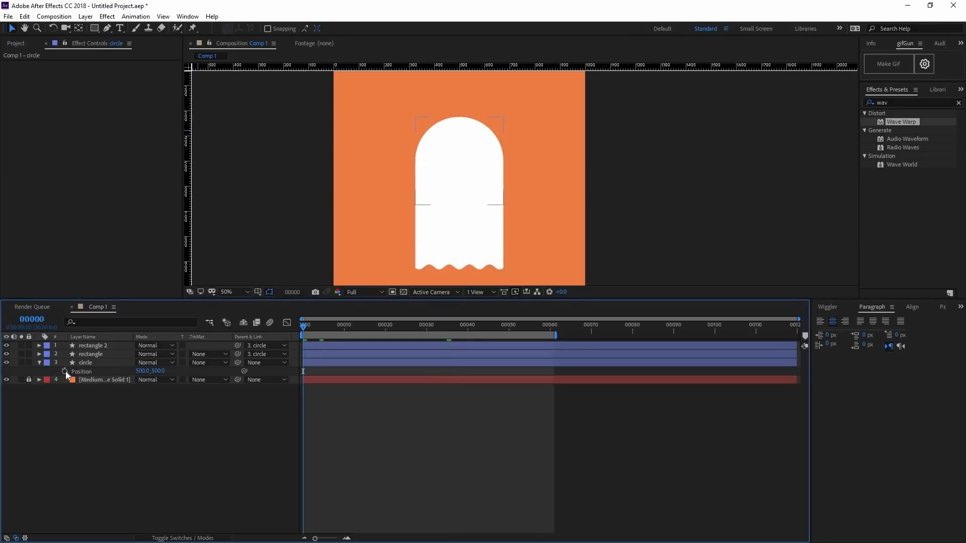
{"action": "left_click", "coordinate": [86, 363]}
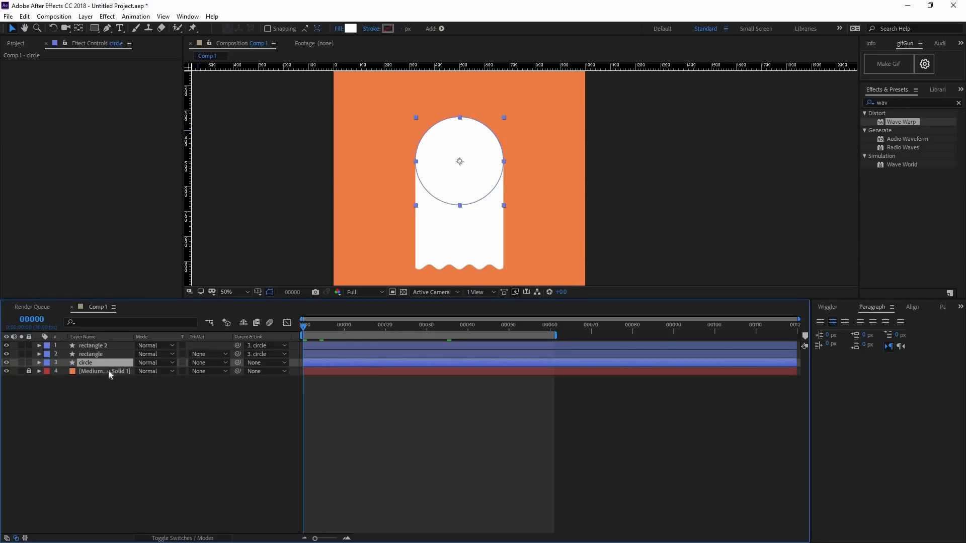
{"action": "left_click", "coordinate": [65, 373]}
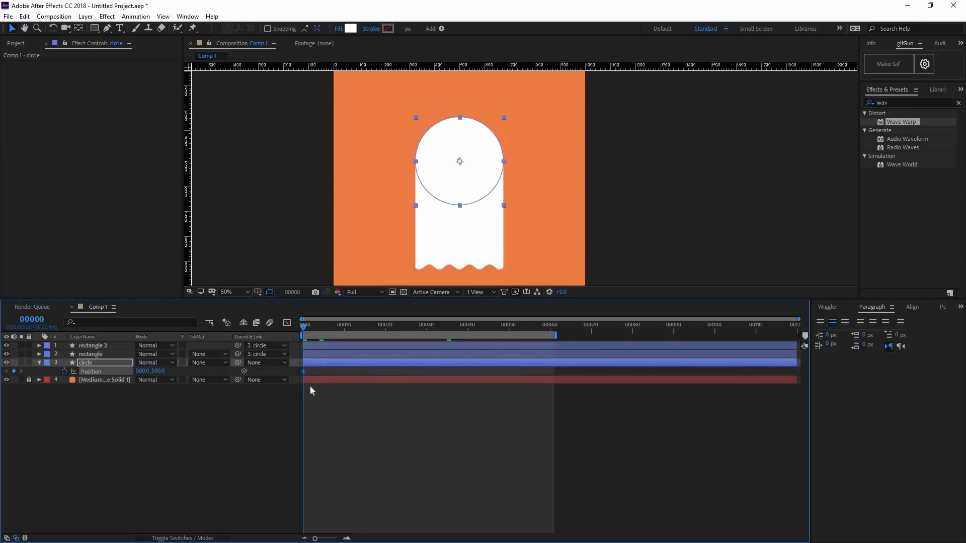
{"action": "left_click", "coordinate": [551, 328]}
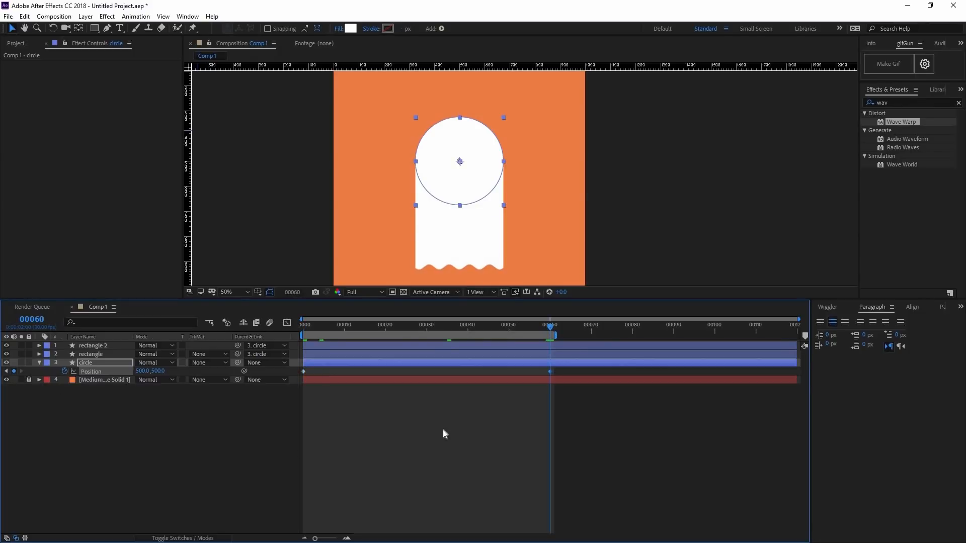
- Apply the Wiggler to both circle Position keyframes with magnitude 5 and frequency 2 per second
{"action": "left_click_drag", "start_coordinate": [562, 369], "coordinate": [312, 397]}
{"action": "left_click", "coordinate": [185, 16]}
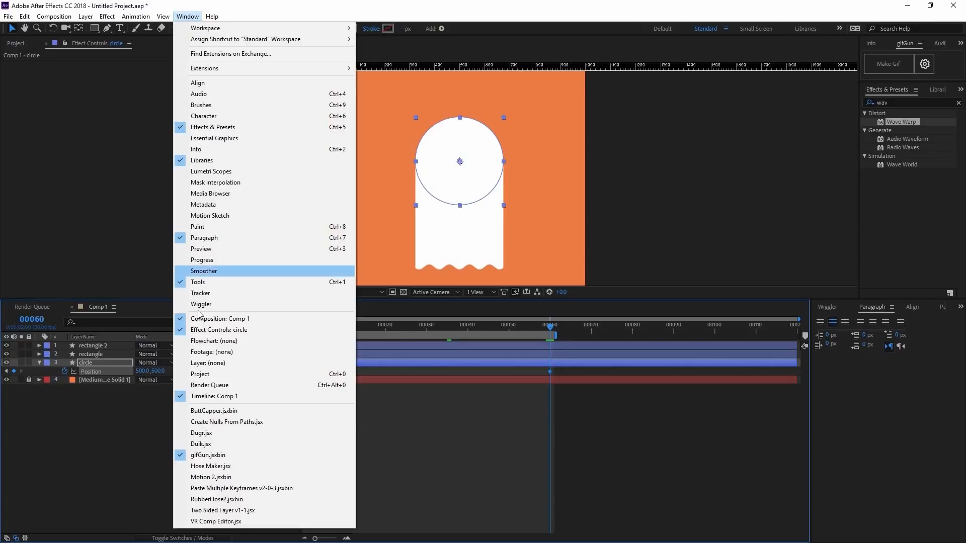
{"action": "left_click", "coordinate": [234, 304]}
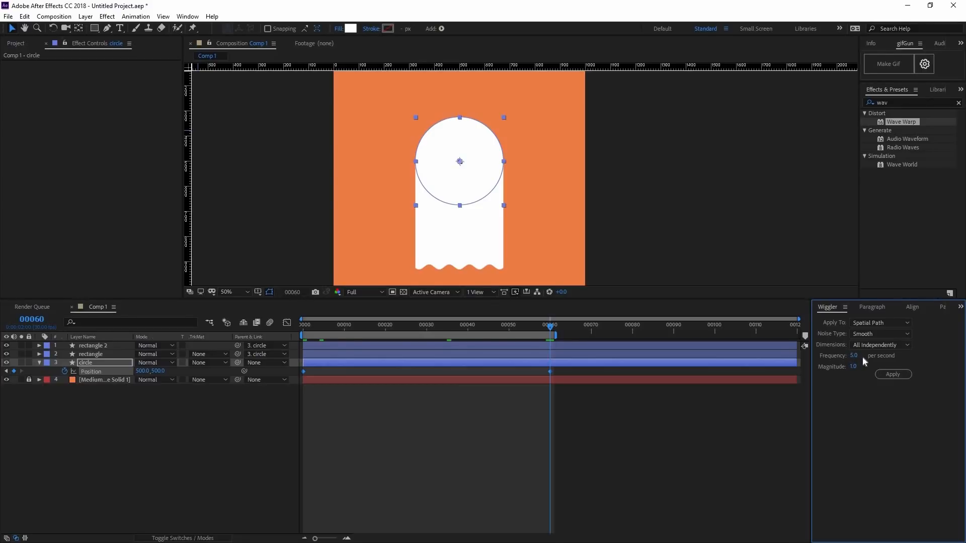
{"action": "left_click", "coordinate": [853, 367]}
{"action": "type", "text": "5"}
{"action": "key", "text": "Return"}
{"action": "type", "text": "2"}
{"action": "left_click", "coordinate": [893, 375]}
- Preview the wiggling ghost from the first frame and return to frame 0
{"action": "left_click_drag", "start_coordinate": [348, 328], "coordinate": [244, 328]}
{"action": "key", "text": "space"}
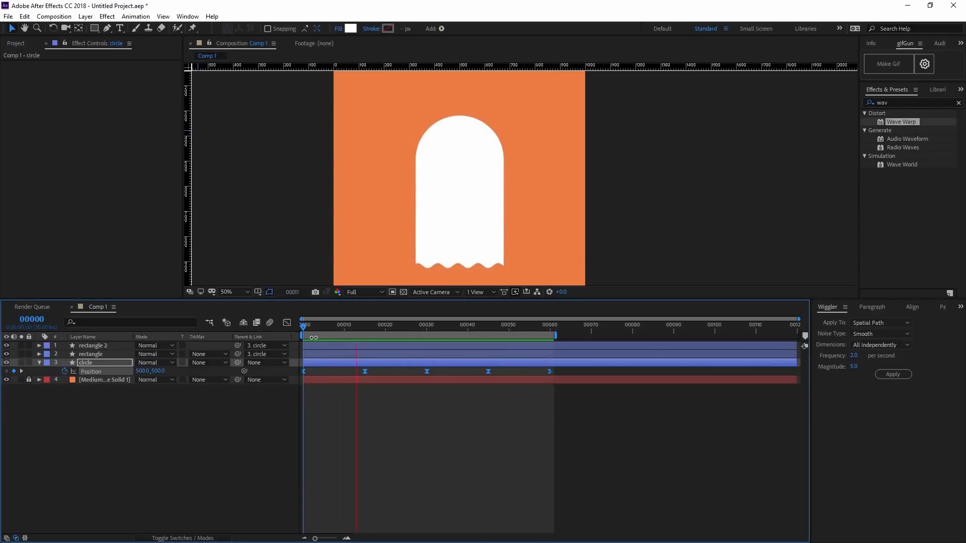
{"action": "key", "text": "space"}
{"action": "left_click", "coordinate": [289, 329]}
{"action": "key", "text": "Home"}
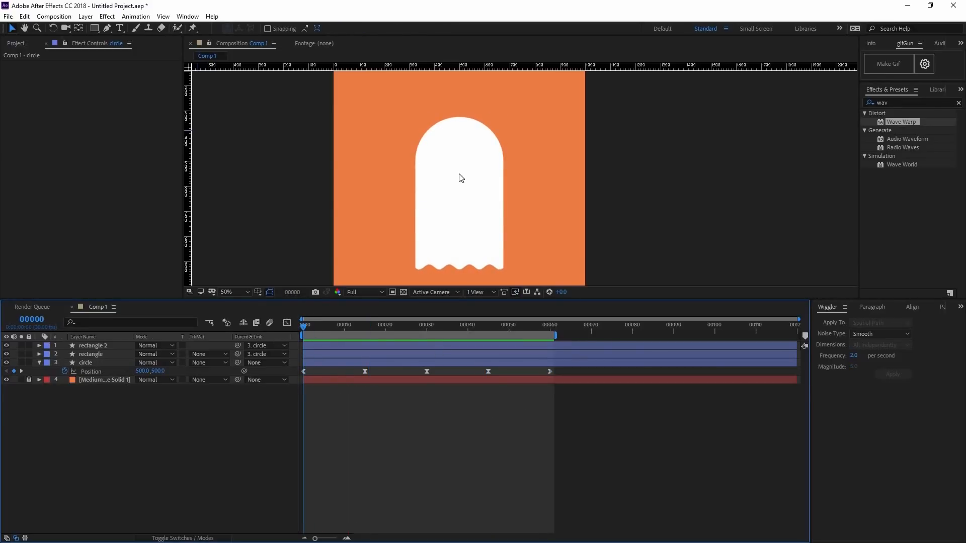
- Take the Pen tool over the ghost's head and set the shape fill color to purple A98DCF
{"action": "scroll", "coordinate": [459, 205], "scroll_direction": "up", "scroll_amount": 1}
{"action": "left_click_drag", "start_coordinate": [441, 140], "coordinate": [483, 195]}
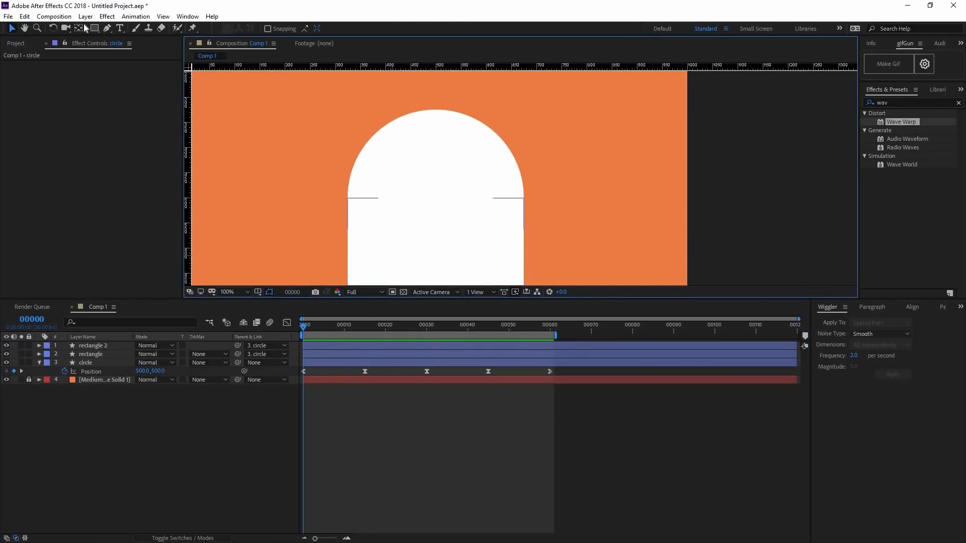
{"action": "left_click", "coordinate": [108, 28]}
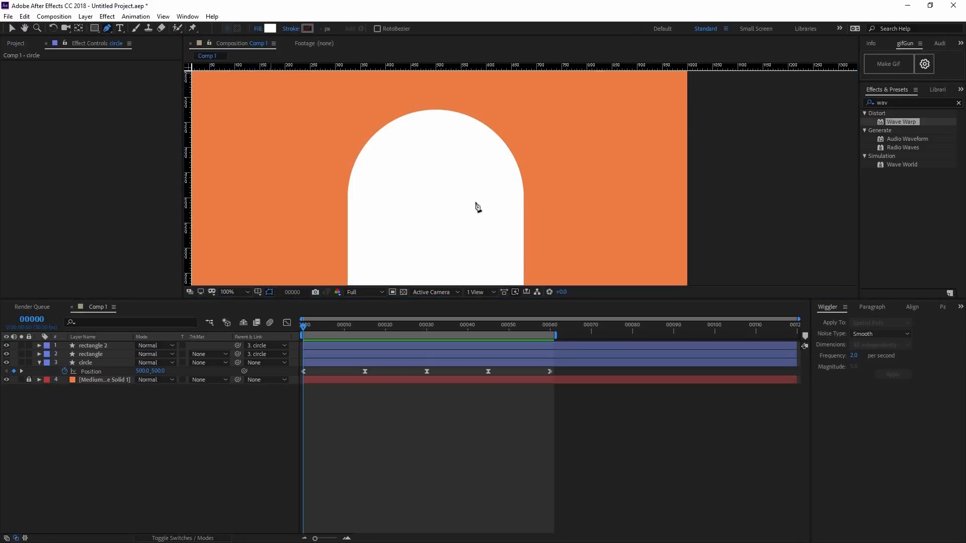
{"action": "left_click", "coordinate": [270, 28]}
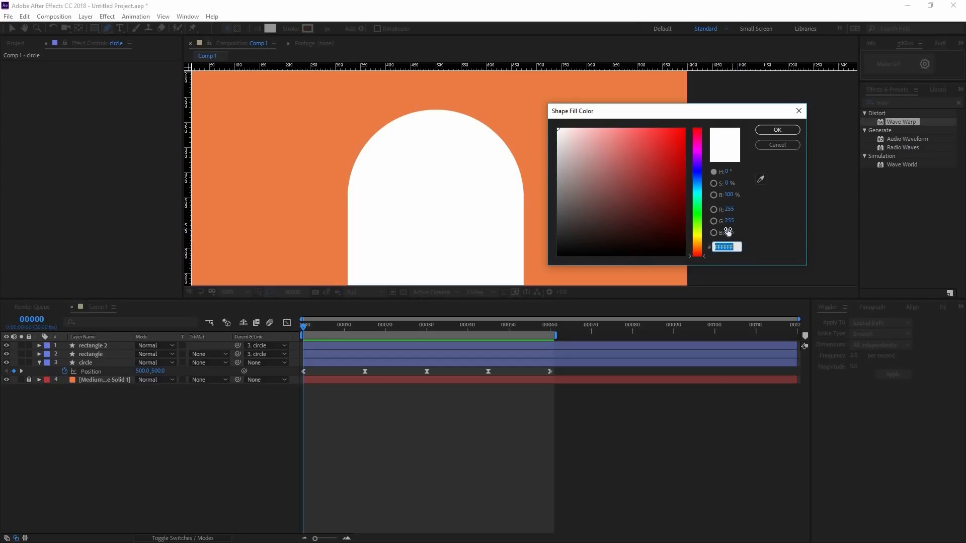
{"action": "type", "text": "A"}
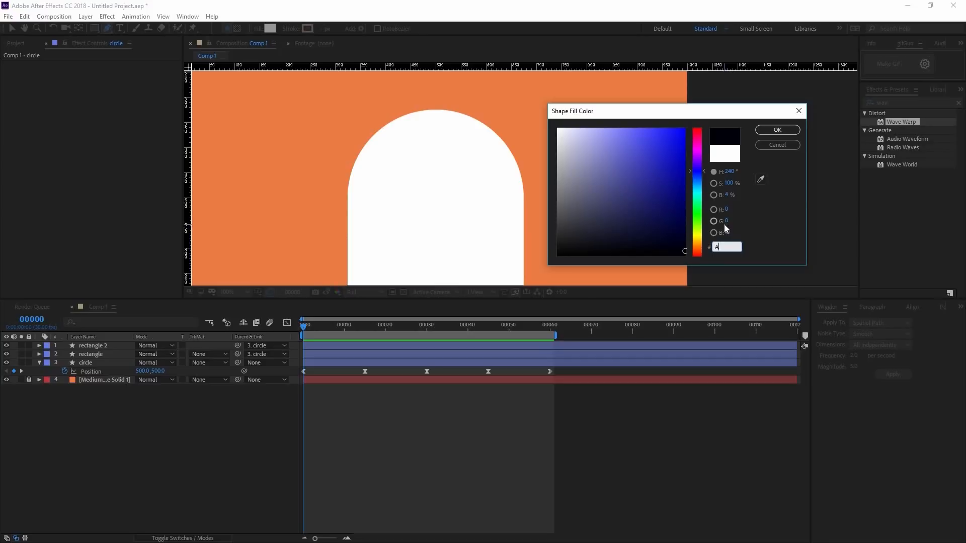
{"action": "type", "text": "98"}
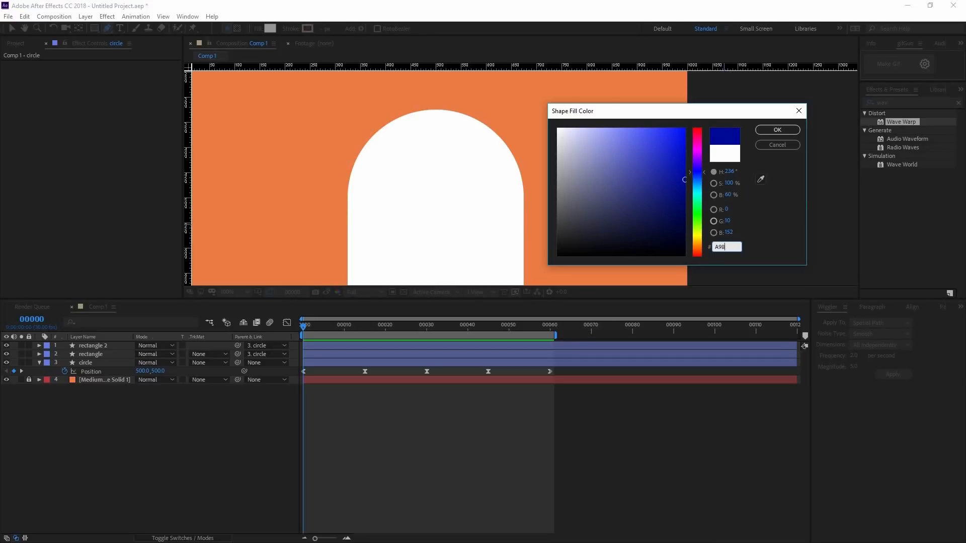
{"action": "type", "text": "DC"}
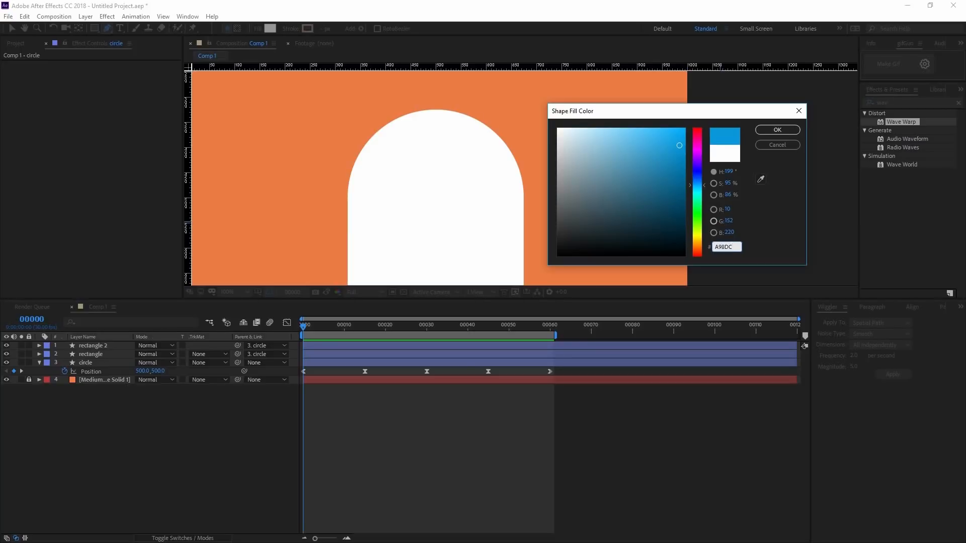
{"action": "type", "text": "F"}
{"action": "left_click", "coordinate": [778, 130]}
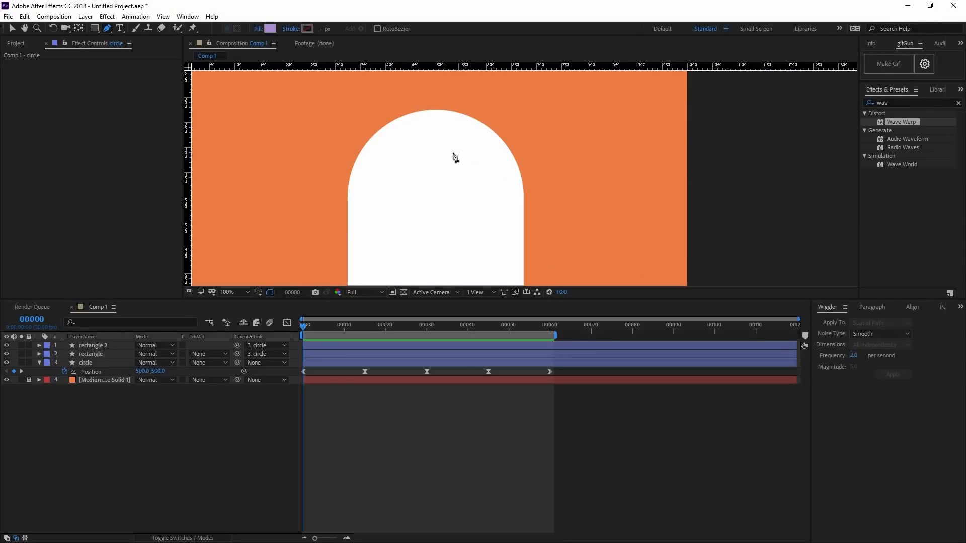
- Draw a closed three-point eye on the right half of the ghost's head, pointed at its top and rounded at its base
{"action": "left_click", "coordinate": [452, 151]}
{"action": "left_click", "coordinate": [505, 182]}
{"action": "left_click_drag", "start_coordinate": [541, 181], "coordinate": [541, 179]}
{"action": "left_click_drag", "start_coordinate": [468, 221], "coordinate": [424, 215]}
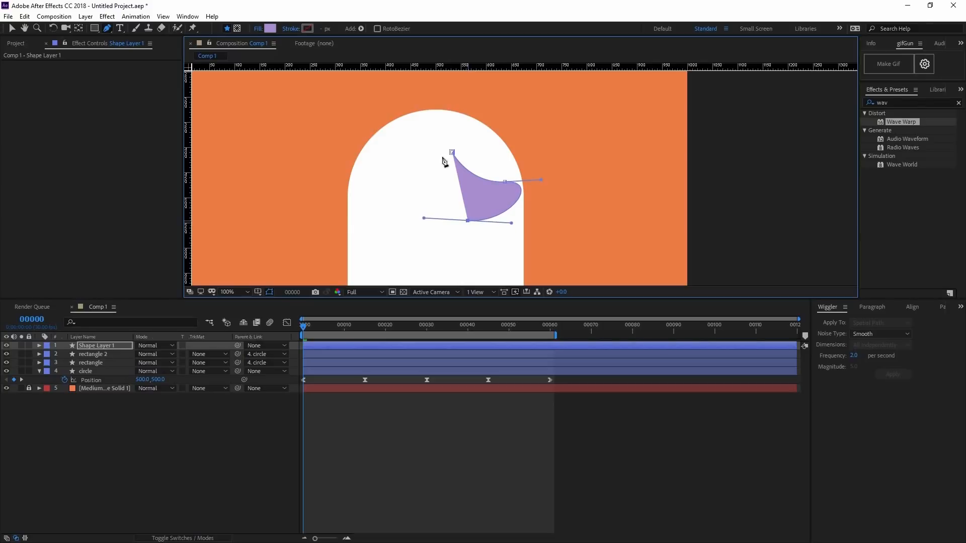
{"action": "left_click_drag", "start_coordinate": [452, 152], "coordinate": [501, 184]}
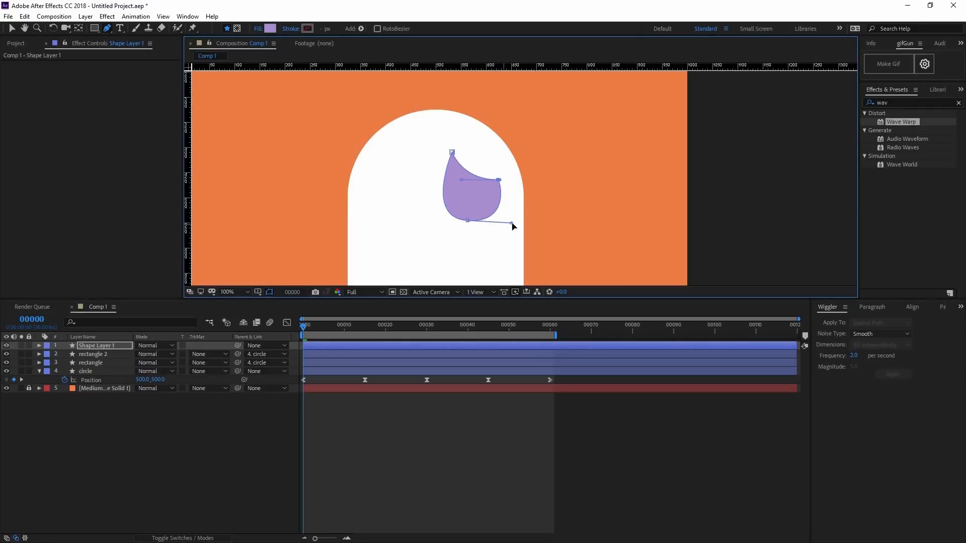
{"action": "left_click_drag", "start_coordinate": [511, 223], "coordinate": [470, 220]}
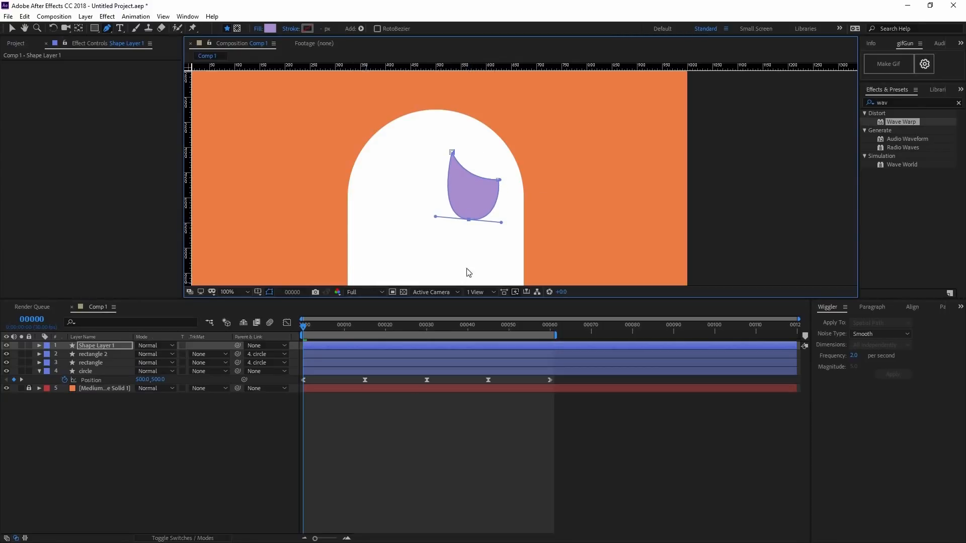
- Duplicate the purple eye's shape layer
{"action": "key", "text": "F2"}
{"action": "left_click", "coordinate": [105, 345]}
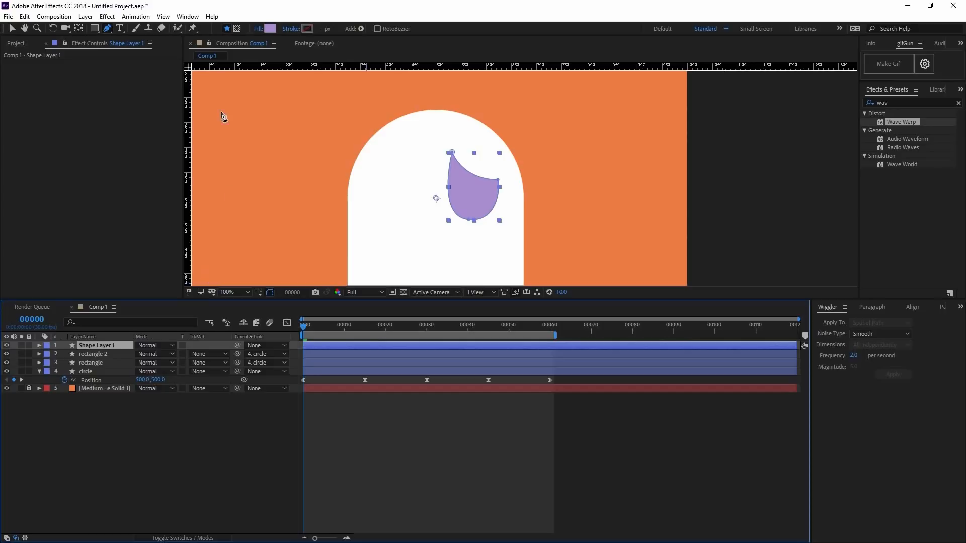
{"action": "left_click", "coordinate": [12, 28]}
{"action": "left_click", "coordinate": [96, 344]}
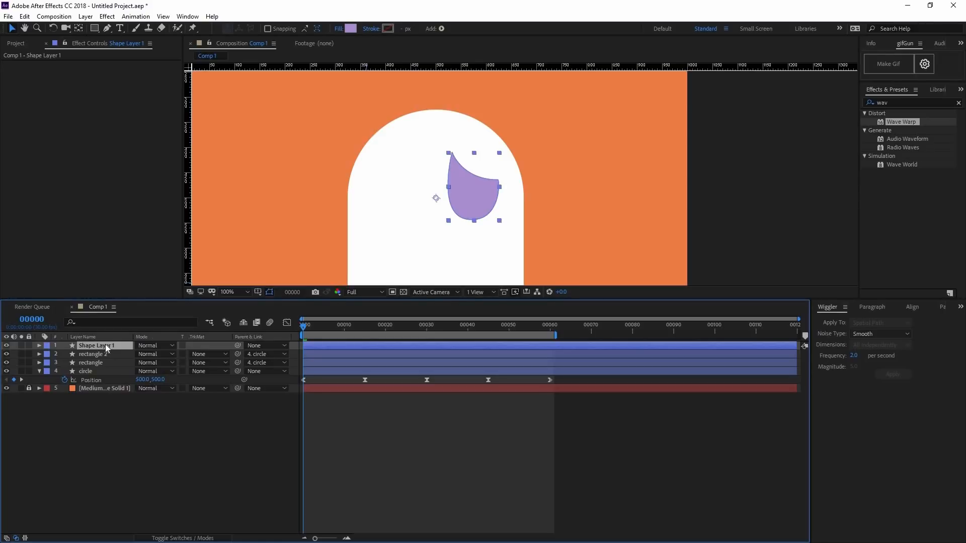
{"action": "key", "text": "ctrl+d"}
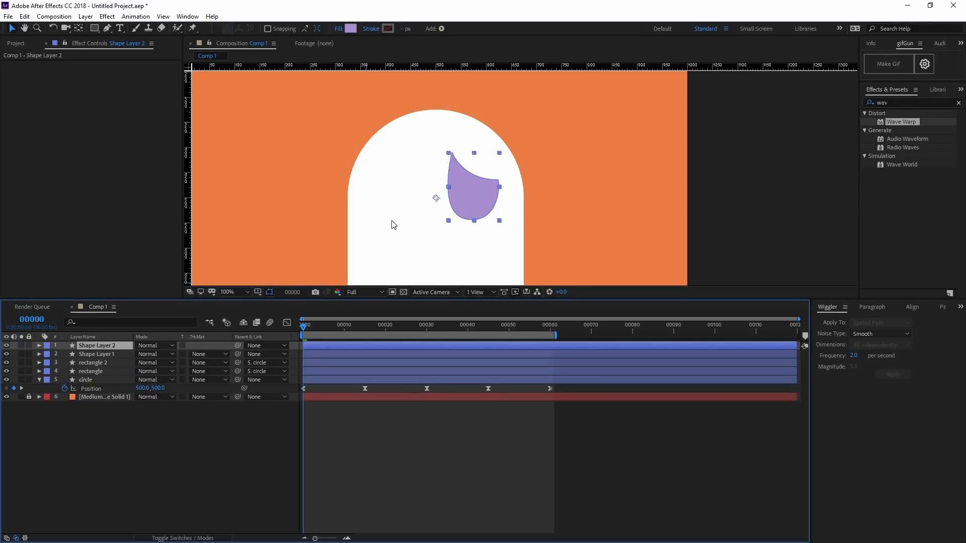
{"action": "left_click_drag", "start_coordinate": [463, 186], "coordinate": [340, 168]}
{"action": "key", "text": "ctrl+a"}
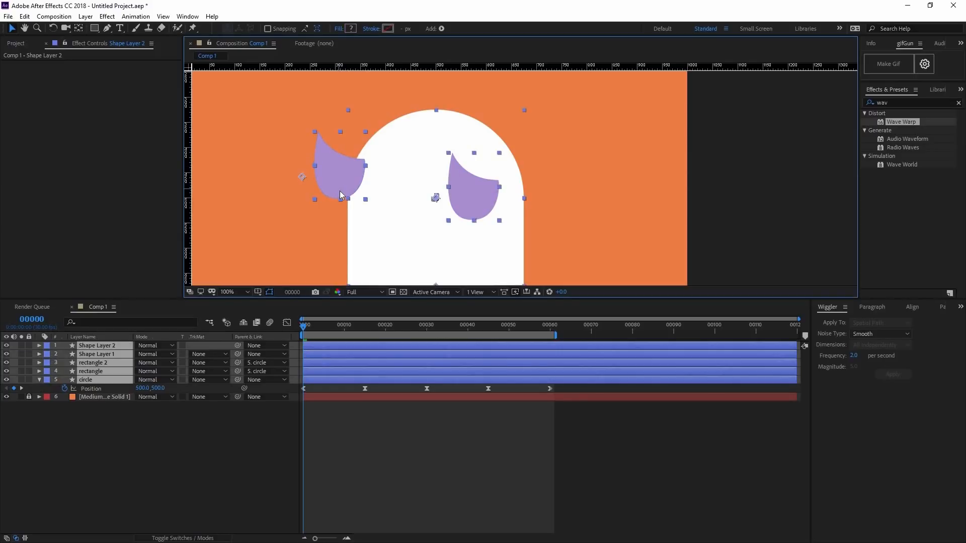
{"action": "left_click", "coordinate": [274, 454]}
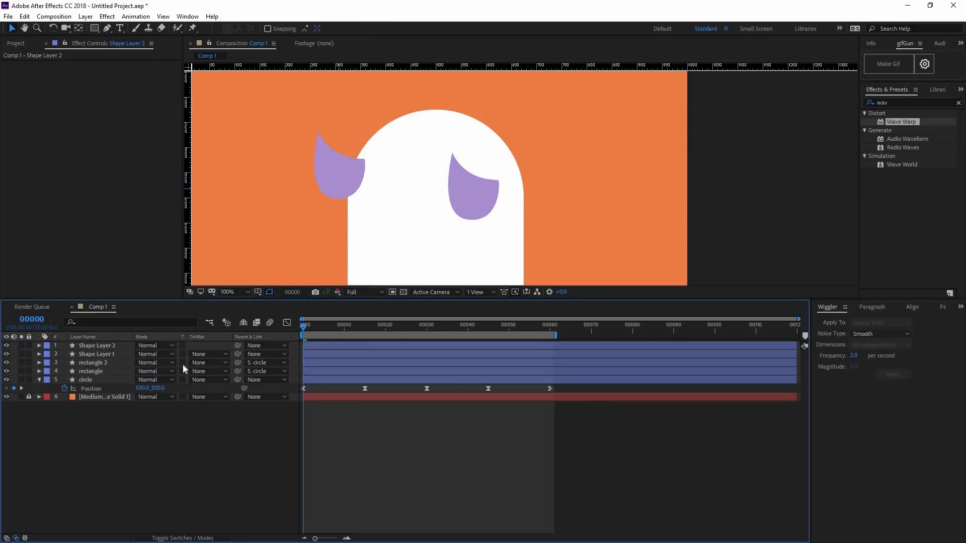
{"action": "key", "text": "ctrl+z"}
{"action": "left_click", "coordinate": [217, 456]}
- Mirror the duplicated eye, Shape Layer 2, onto the other half of the head by setting its horizontal Scale to -100%
{"action": "left_click", "coordinate": [96, 353]}
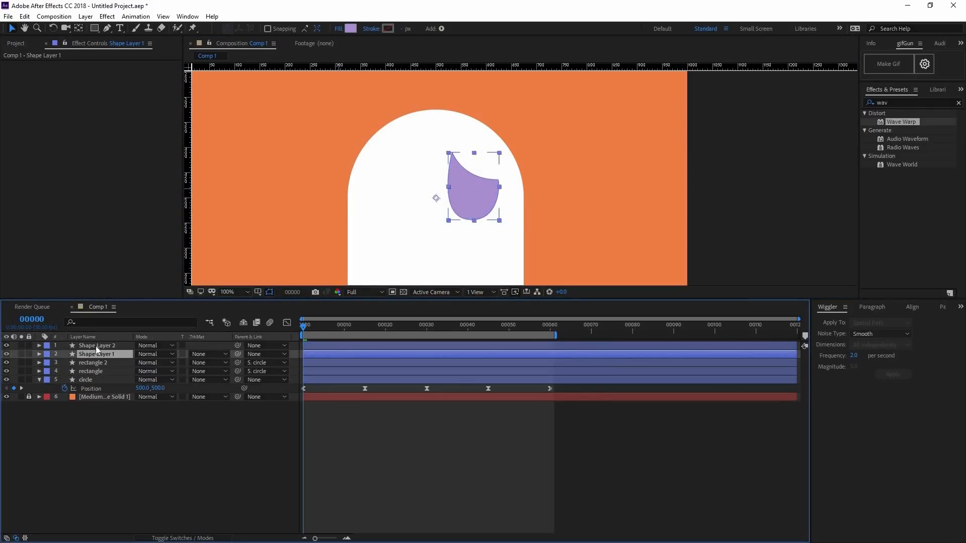
{"action": "left_click", "coordinate": [97, 346]}
{"action": "key", "text": "s"}
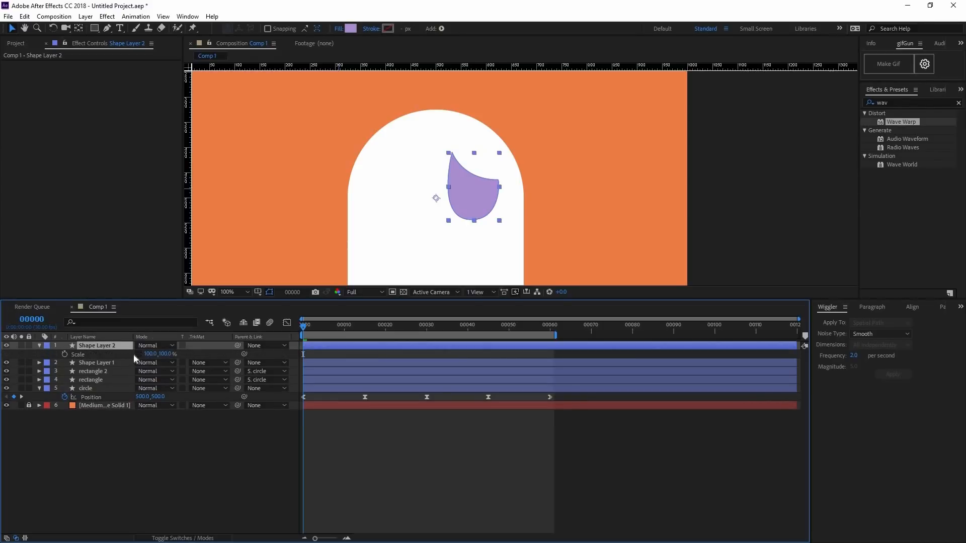
{"action": "left_click_drag", "start_coordinate": [138, 355], "coordinate": [165, 373]}
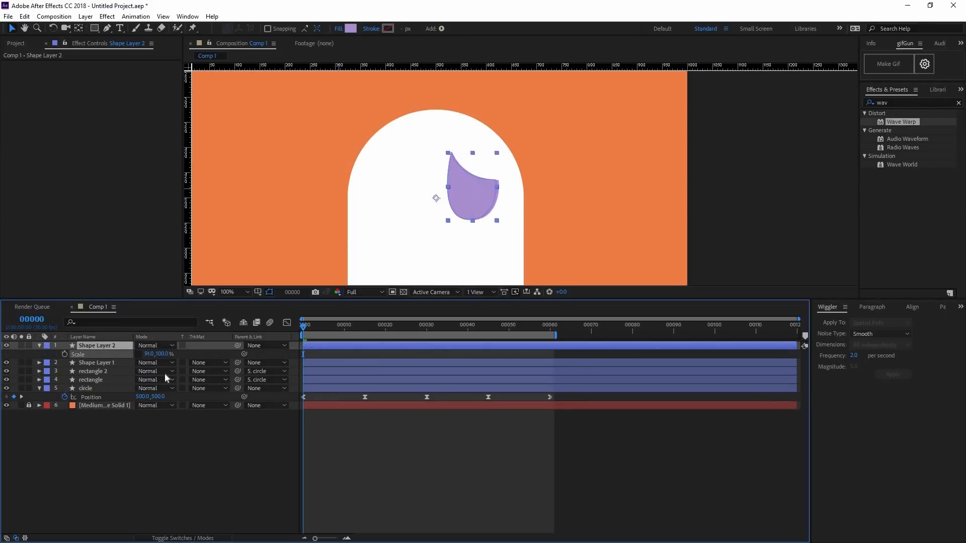
{"action": "key", "text": "ctrl+z"}
{"action": "left_click", "coordinate": [151, 354]}
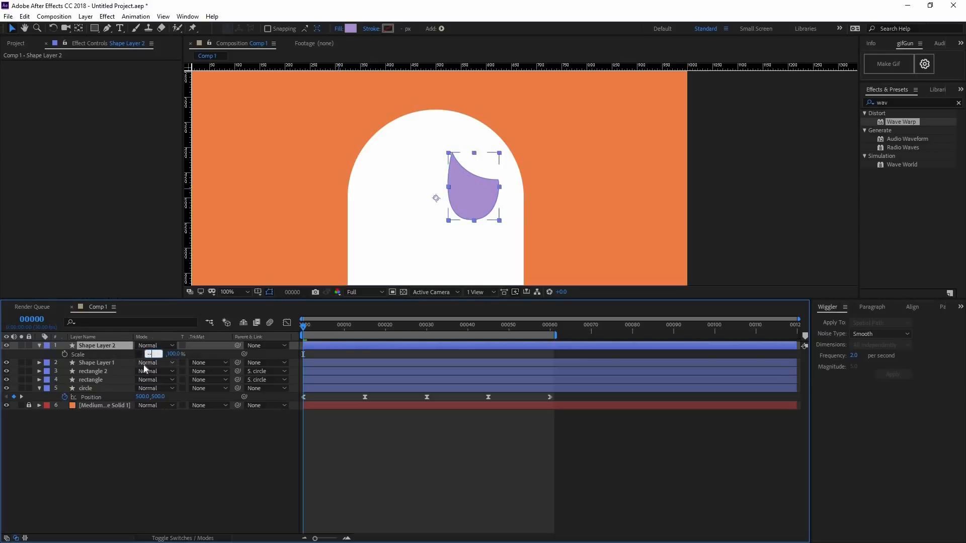
{"action": "type", "text": "-100"}
{"action": "key", "text": "Return"}
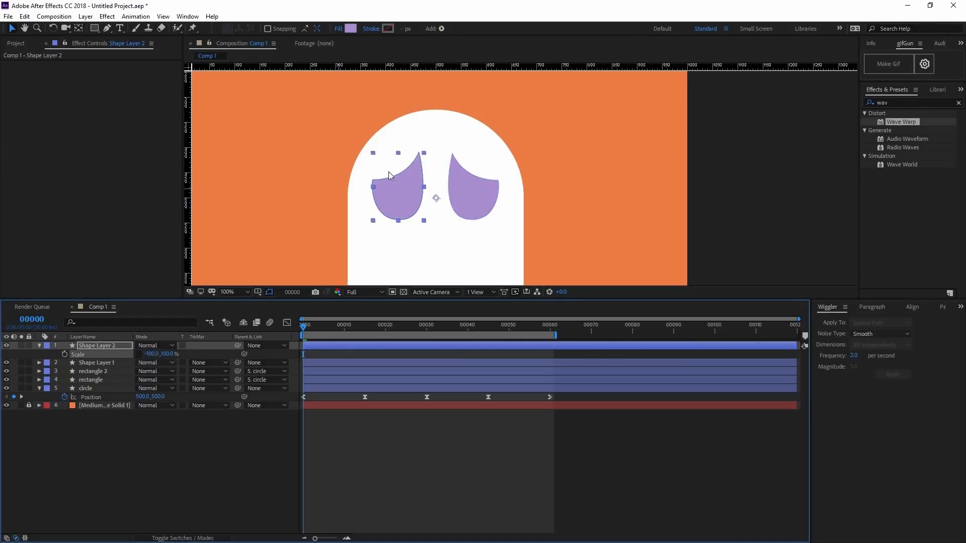
{"action": "left_click", "coordinate": [416, 435]}
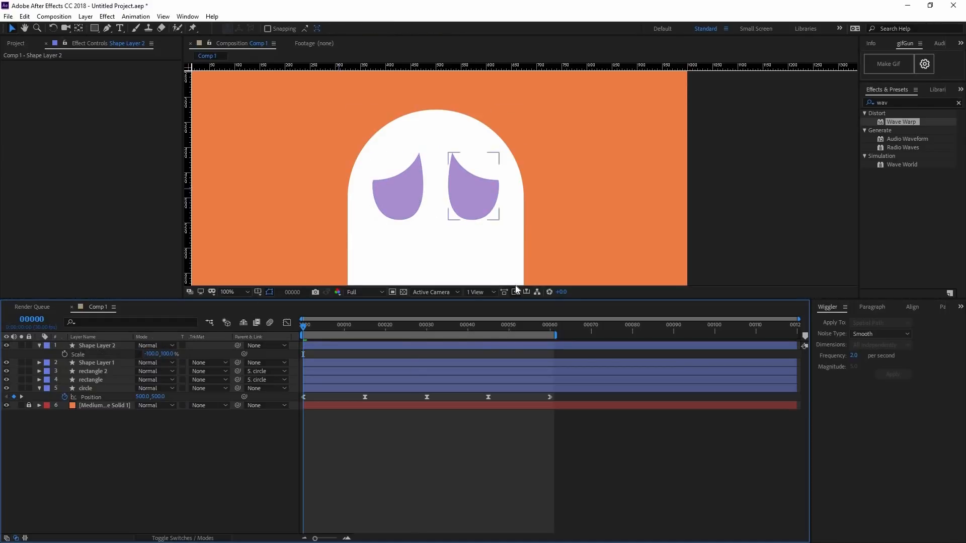
- Expand the contents of both eye layers down to their Path properties and select Shape Layer 2's path
{"action": "left_click", "coordinate": [92, 364]}
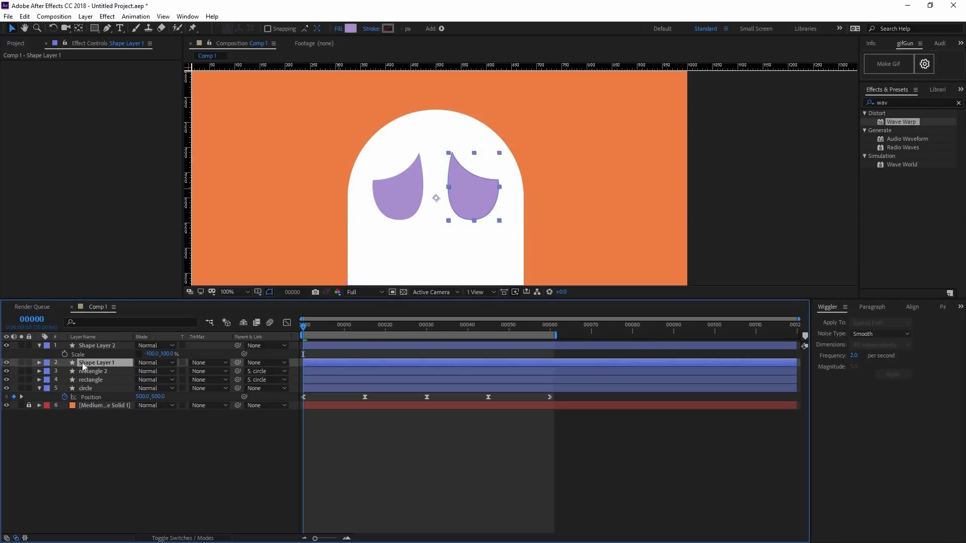
{"action": "left_click", "coordinate": [39, 362]}
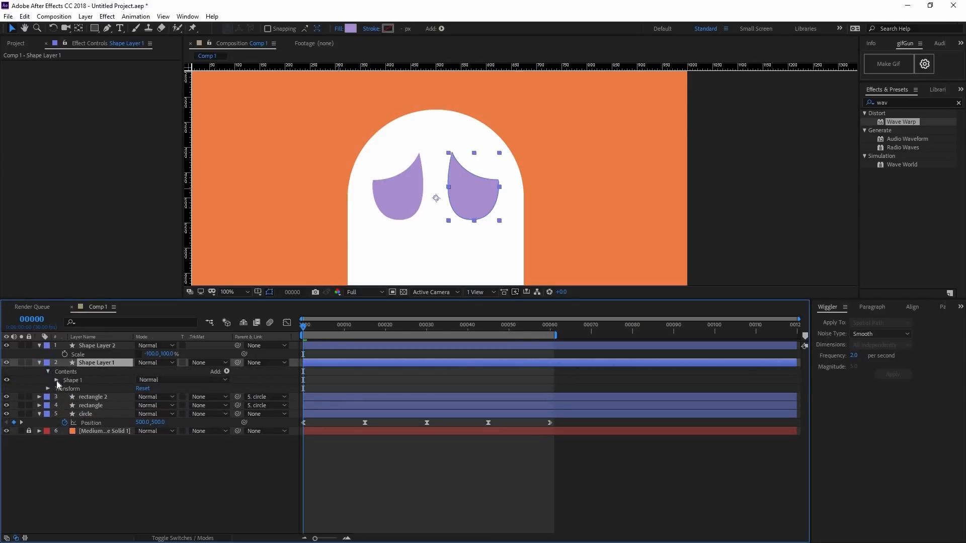
{"action": "left_click", "coordinate": [65, 389]}
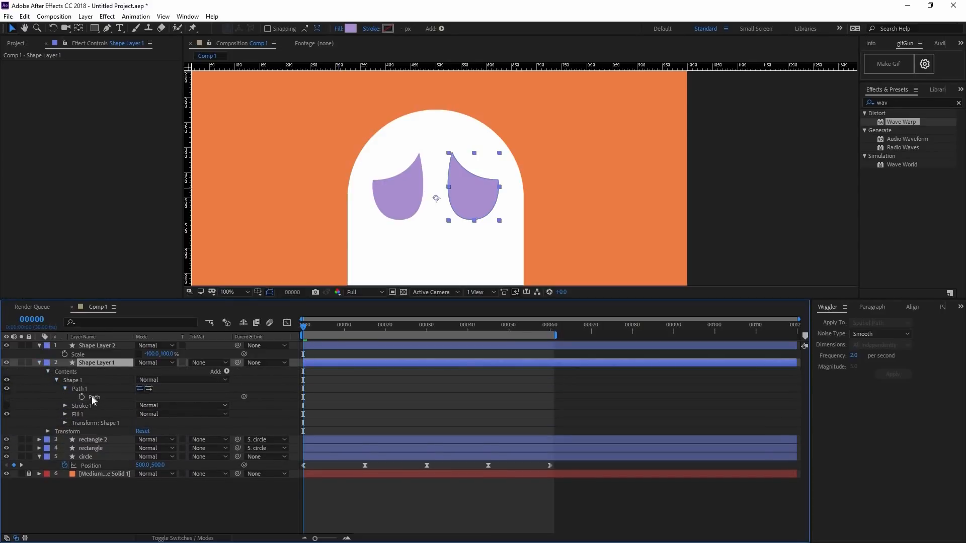
{"action": "left_click", "coordinate": [38, 346]}
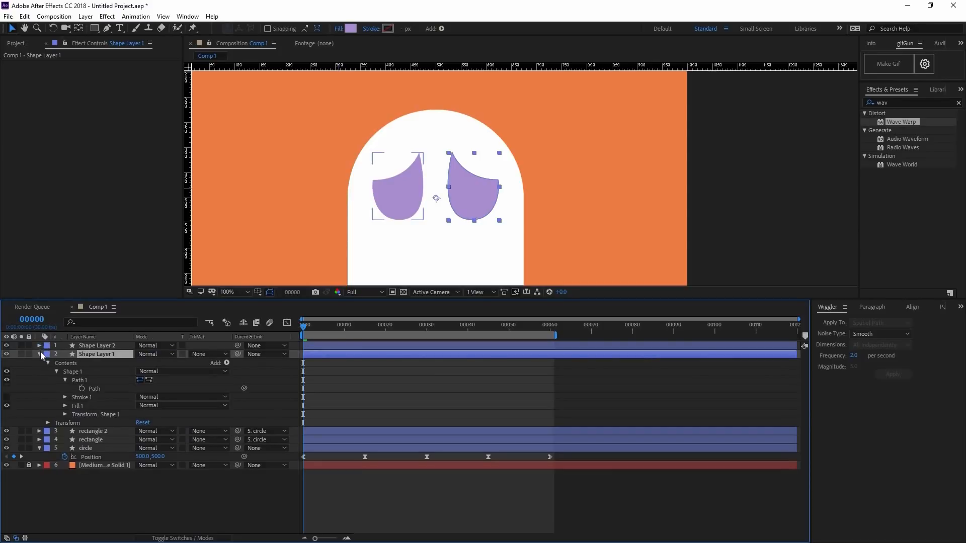
{"action": "left_click", "coordinate": [39, 347]}
{"action": "left_click", "coordinate": [48, 357]}
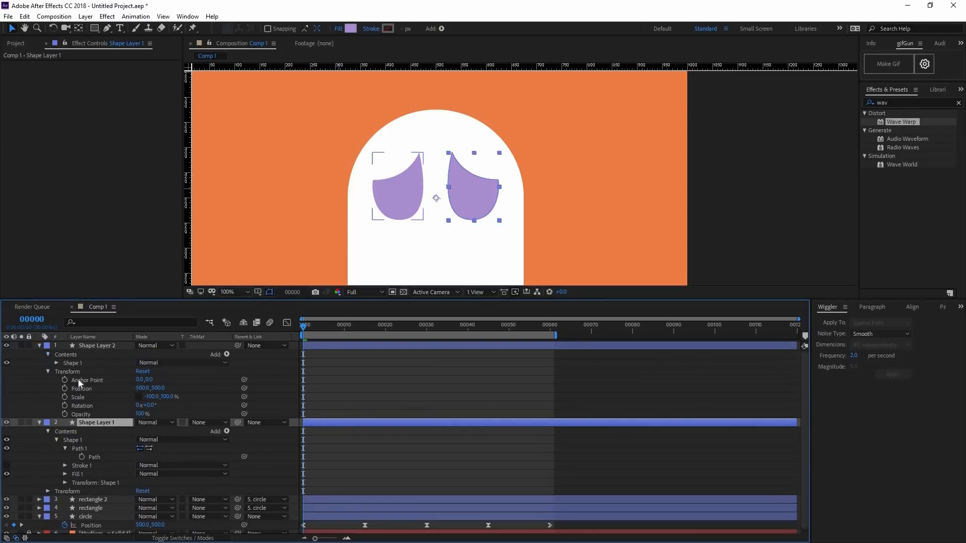
{"action": "left_click", "coordinate": [65, 372]}
{"action": "left_click", "coordinate": [95, 380]}
{"action": "scroll", "coordinate": [119, 414], "scroll_direction": "down", "scroll_amount": 3}
{"action": "left_click", "coordinate": [95, 474]}
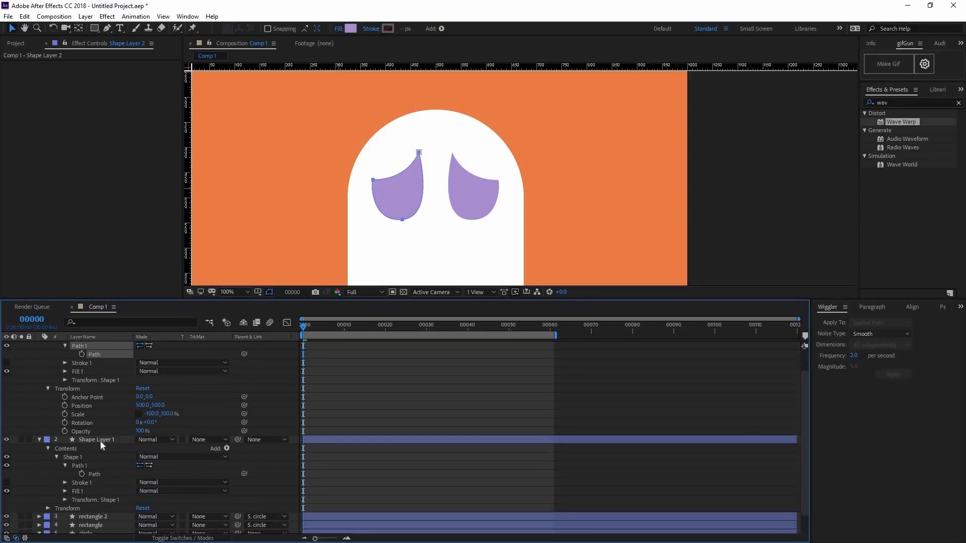
- Link Shape Layer 2's Path to Shape Layer 1's Path with an expression
{"action": "left_click", "coordinate": [83, 355]}
{"action": "left_click_drag", "start_coordinate": [243, 354], "coordinate": [98, 476]}
{"action": "left_click", "coordinate": [96, 475]}
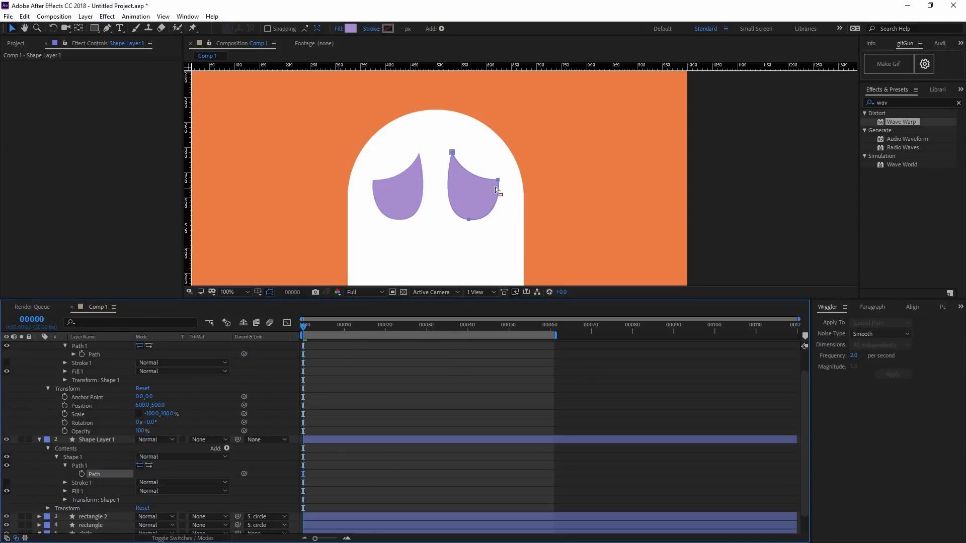
- Test the linked eyes by raising the lower point of Shape Layer 1's path, and undo that move
{"action": "left_click_drag", "start_coordinate": [469, 222], "coordinate": [469, 185]}
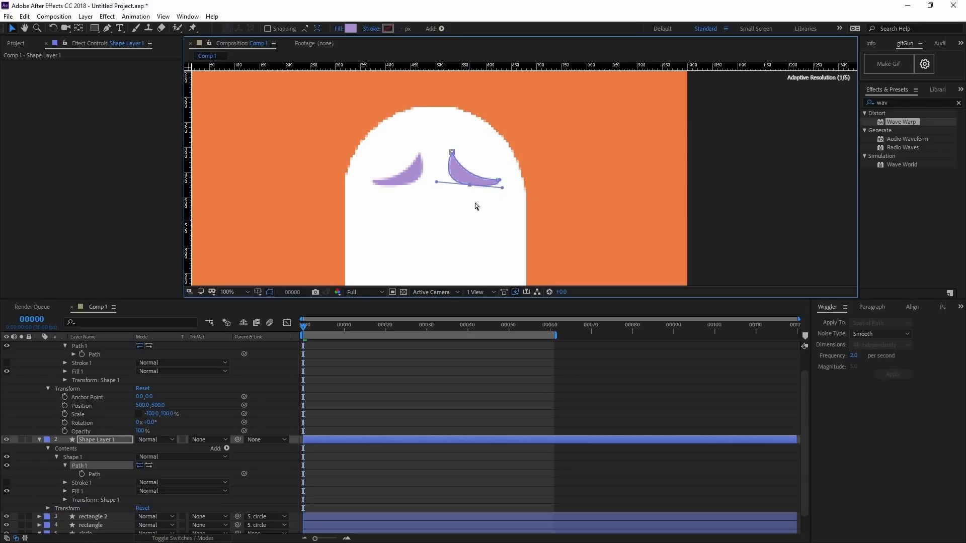
{"action": "key", "text": "ctrl+z"}
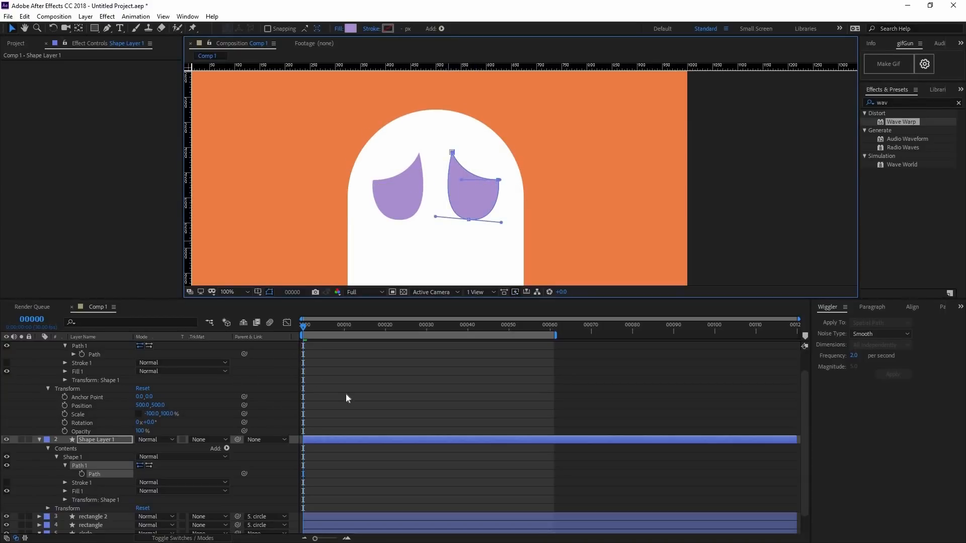
{"action": "left_click", "coordinate": [370, 357]}
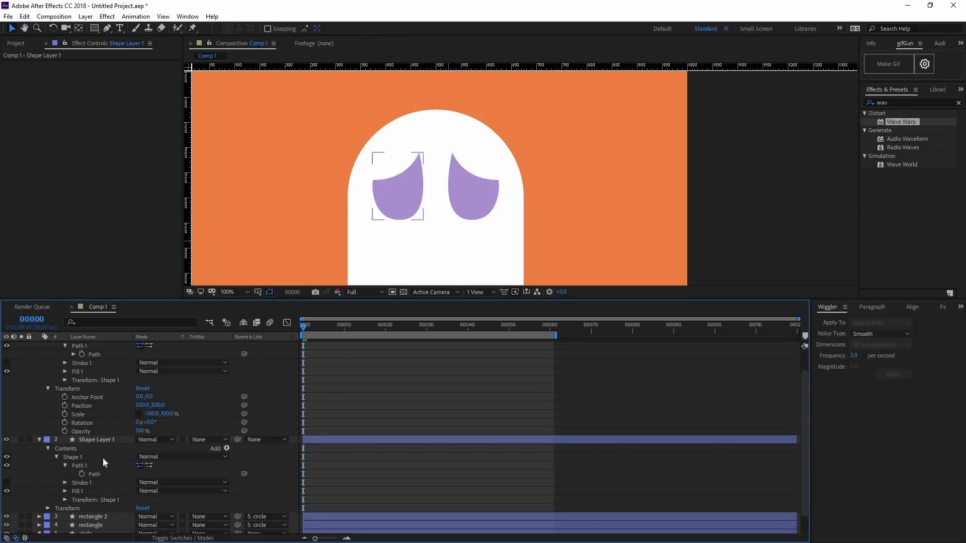
- Keyframe Shape Layer 1's Path open at frame 0 and, at frame 4, raise the lower point to close the eye into a thin crescent
{"action": "left_click", "coordinate": [82, 475]}
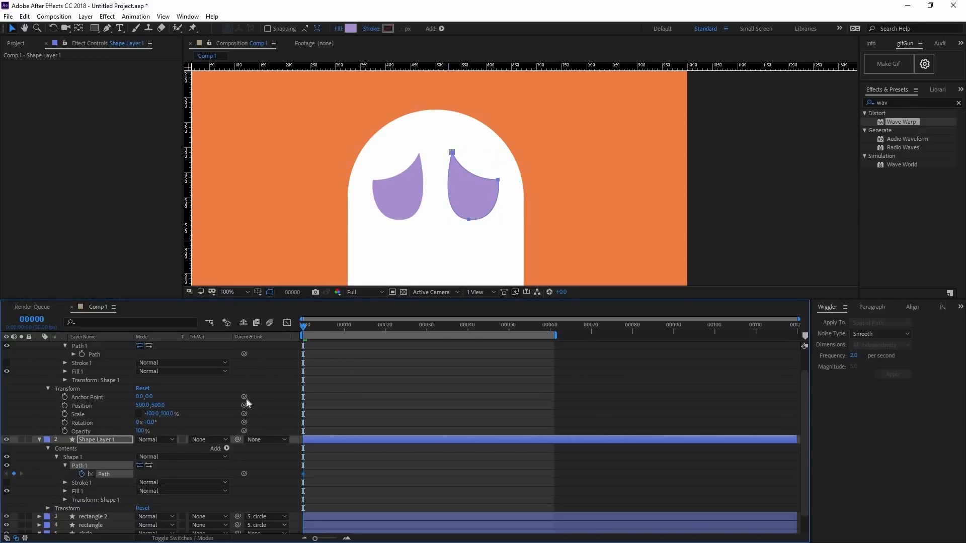
{"action": "left_click_drag", "start_coordinate": [342, 328], "coordinate": [319, 342]}
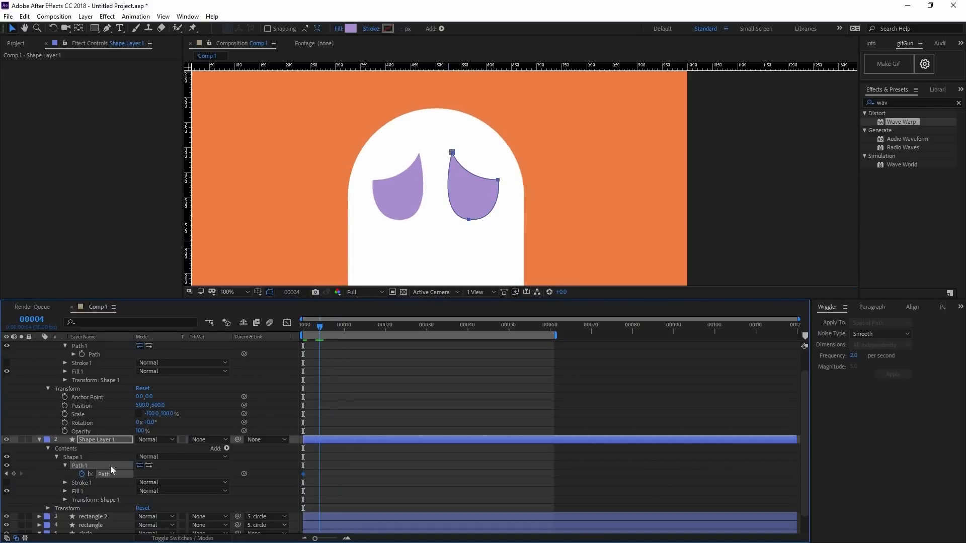
{"action": "left_click", "coordinate": [469, 220]}
{"action": "mouse_move", "coordinate": [472, 196]}
{"action": "left_mouse_down"}
{"action": "mouse_move", "coordinate": [470, 184]}
{"action": "mouse_move", "coordinate": [500, 193]}
{"action": "mouse_move", "coordinate": [477, 182]}
{"action": "left_mouse_up"}
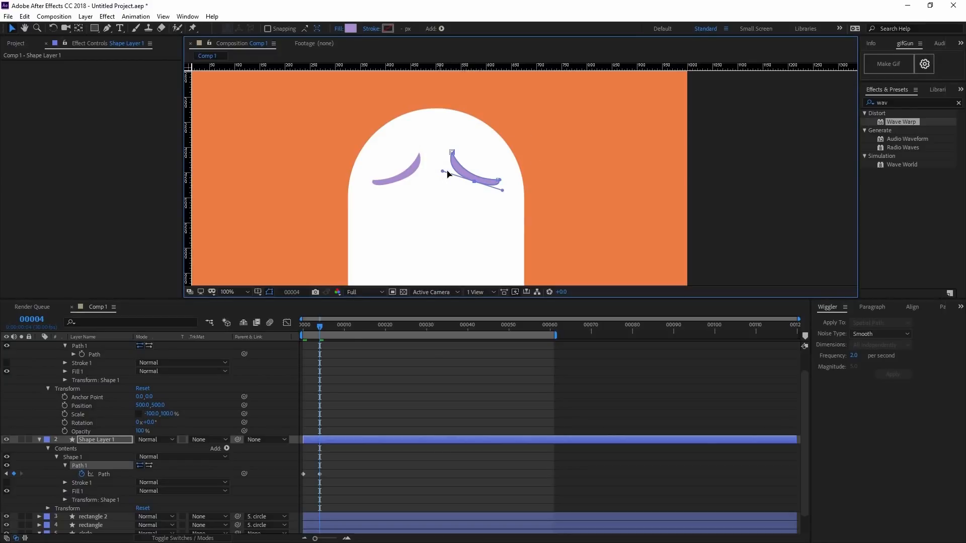
{"action": "left_click_drag", "start_coordinate": [451, 172], "coordinate": [450, 171]}
{"action": "left_click", "coordinate": [358, 342]}
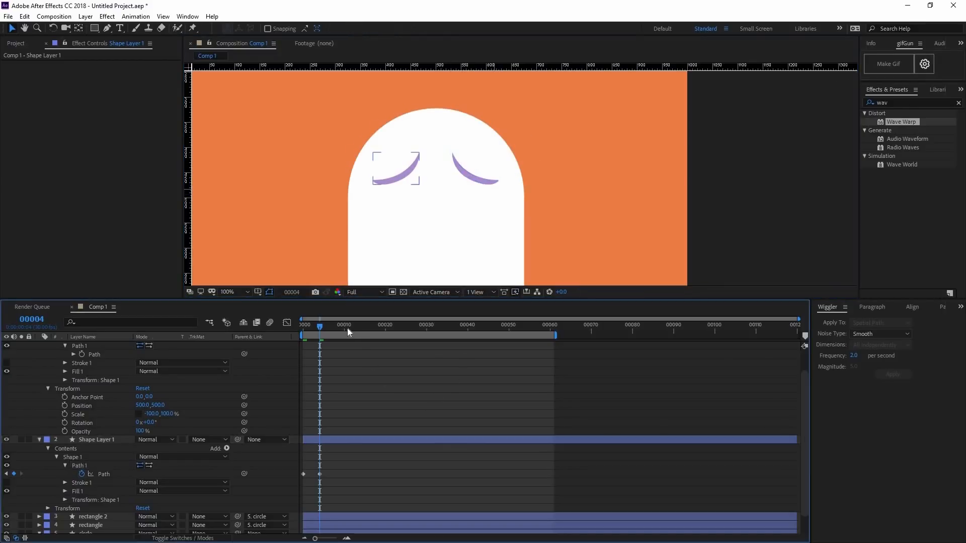
- Copy the open-eye Path keyframe from frame 0 to frame 8 and preview the blink
{"action": "left_click", "coordinate": [334, 333]}
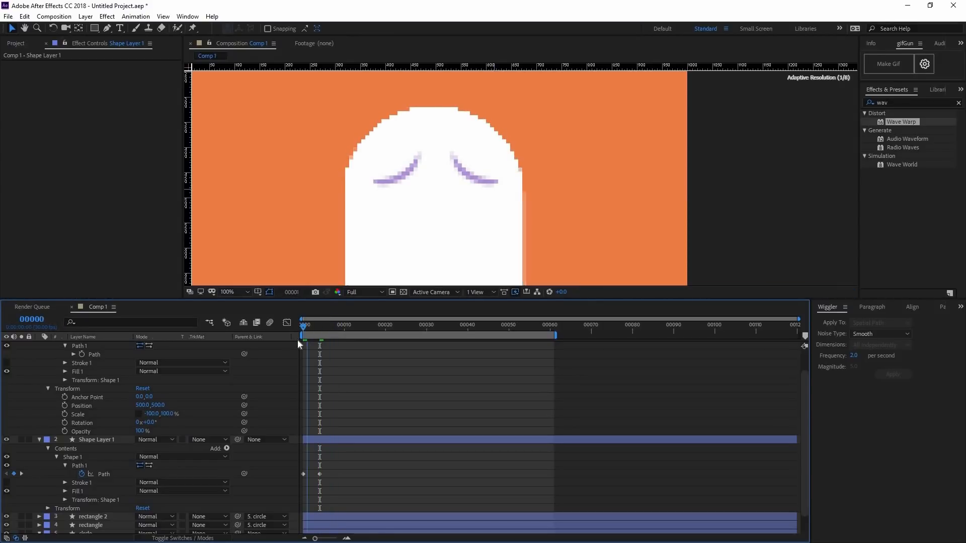
{"action": "key", "text": "Home"}
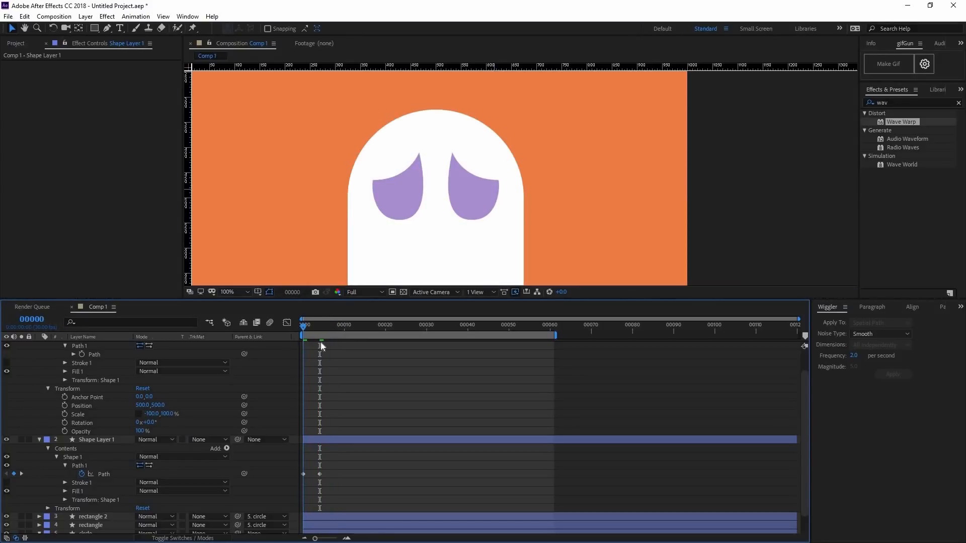
{"action": "key", "text": "space"}
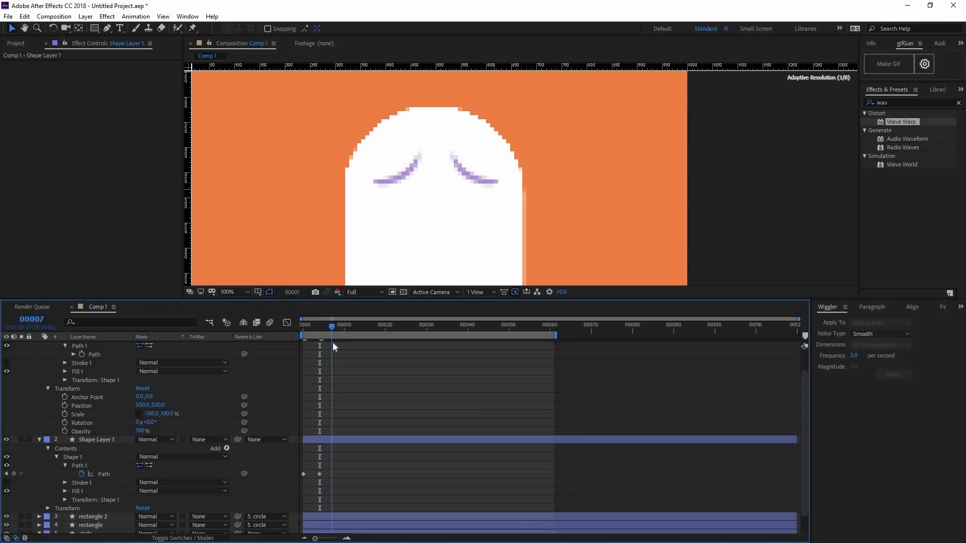
{"action": "left_click", "coordinate": [320, 474]}
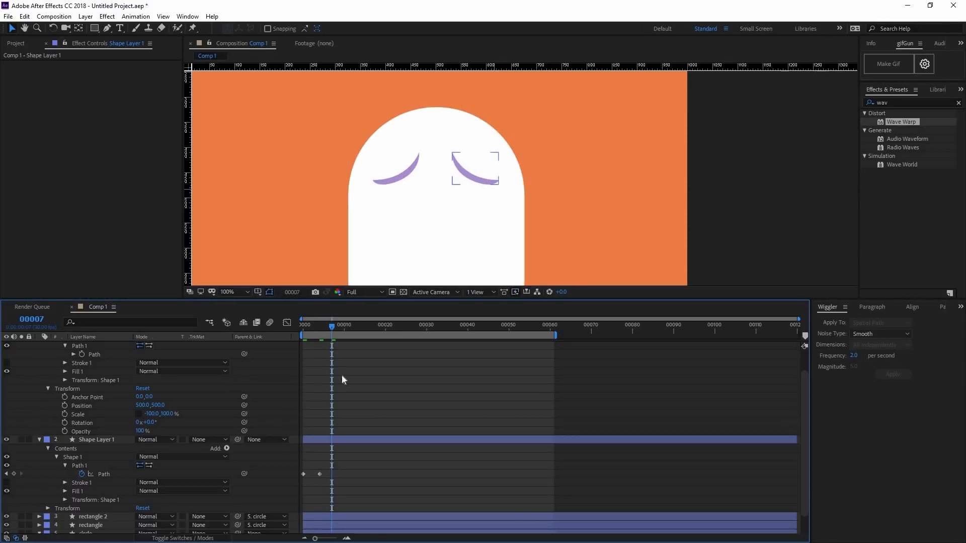
{"action": "left_click", "coordinate": [336, 325]}
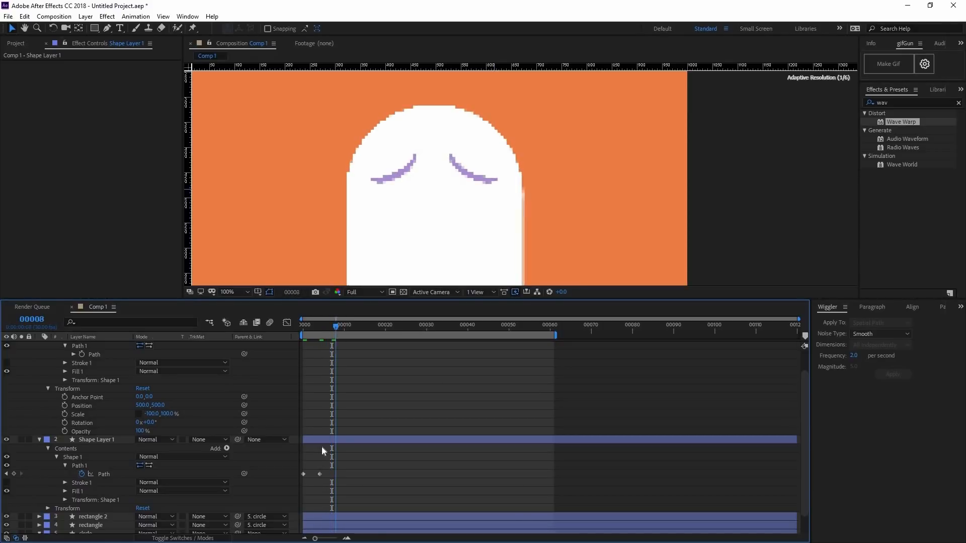
{"action": "left_click", "coordinate": [304, 474]}
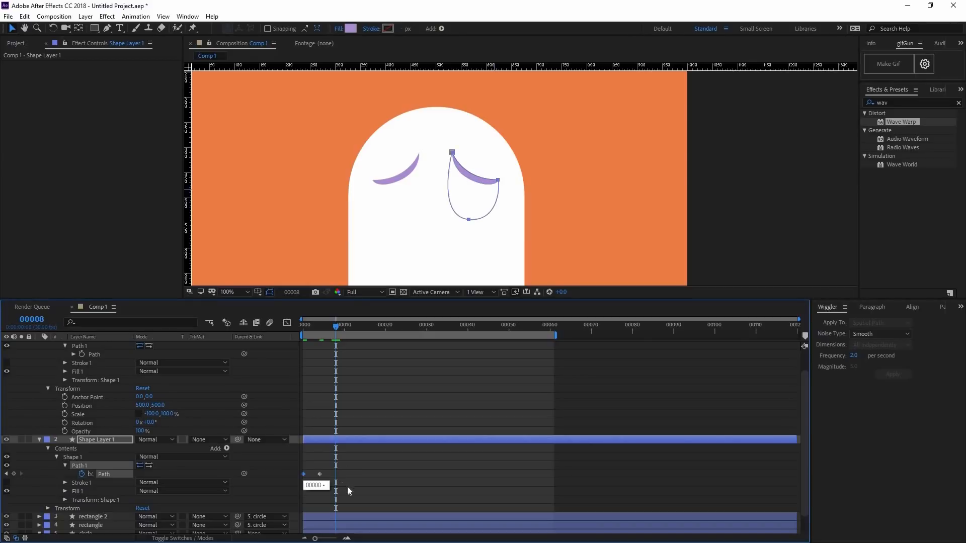
{"action": "key", "text": "ctrl+v"}
{"action": "key", "text": "space"}
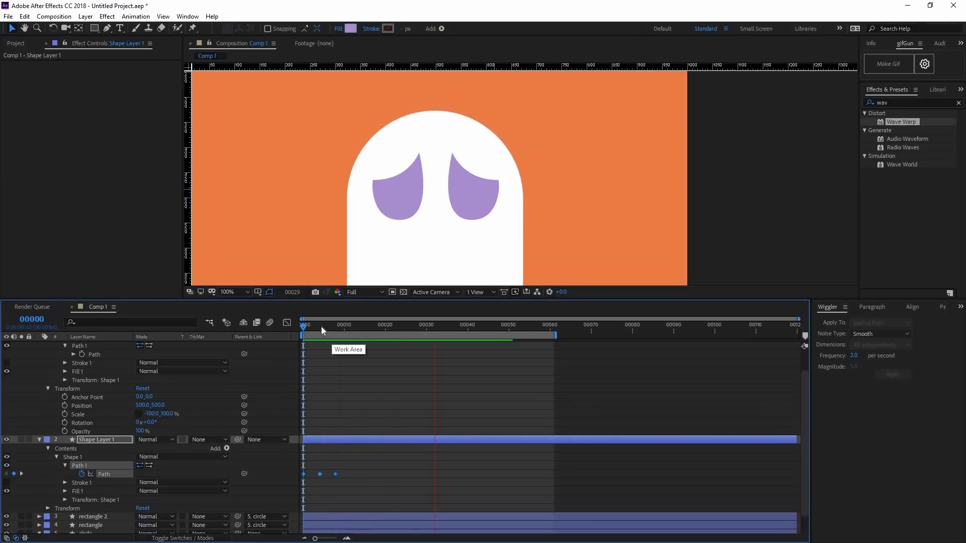
{"action": "key", "text": "space"}
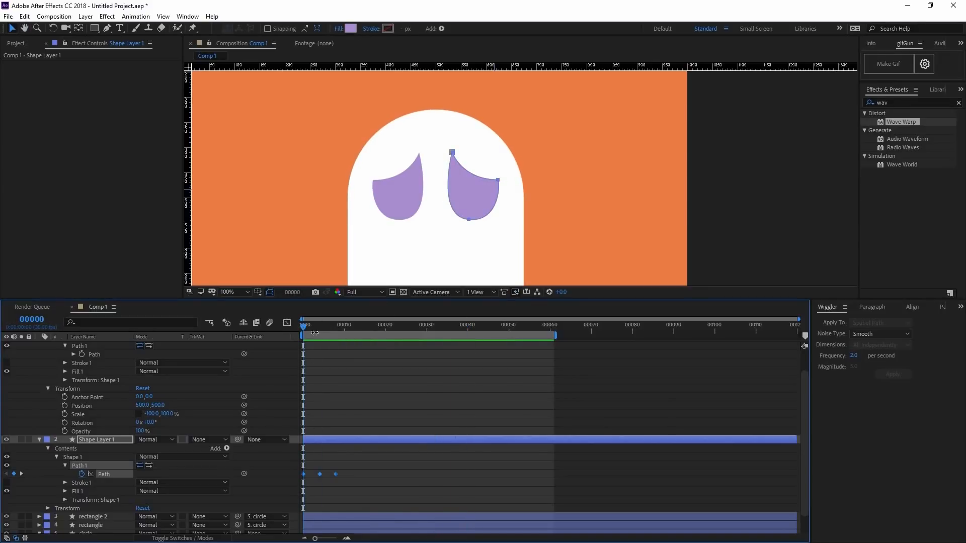
- Reshape the closed eye at frame 4 into a flatter, lower, narrower sliver and play the blink
{"action": "left_click_drag", "start_coordinate": [322, 327], "coordinate": [320, 328]}
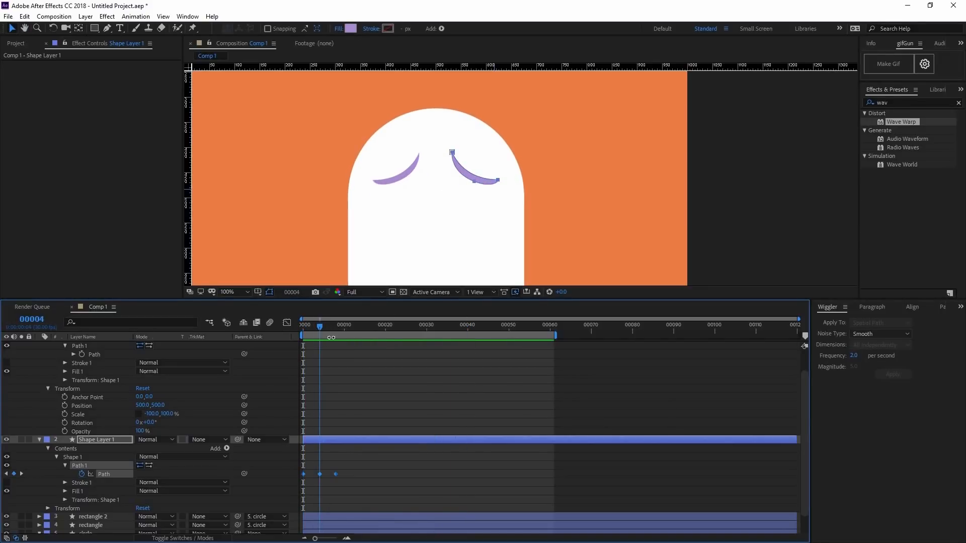
{"action": "left_click", "coordinate": [385, 362]}
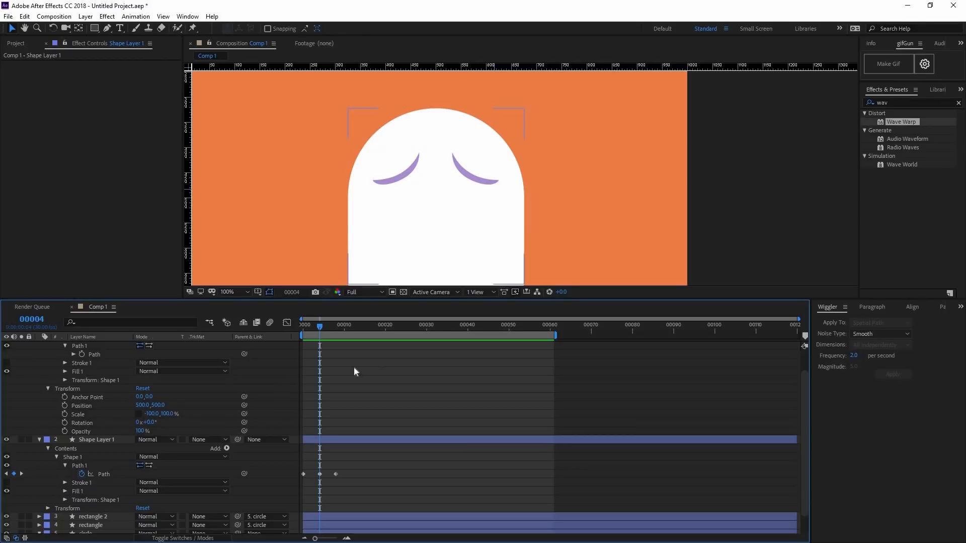
{"action": "left_click", "coordinate": [104, 473]}
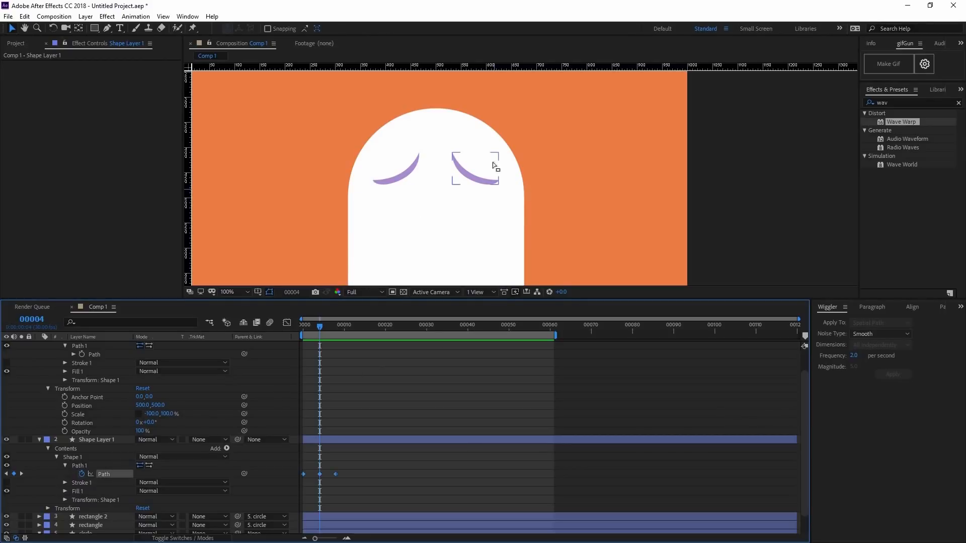
{"action": "left_click", "coordinate": [474, 182]}
{"action": "left_click_drag", "start_coordinate": [474, 182], "coordinate": [472, 207]}
{"action": "left_click_drag", "start_coordinate": [453, 153], "coordinate": [486, 196]}
{"action": "left_click", "coordinate": [433, 326]}
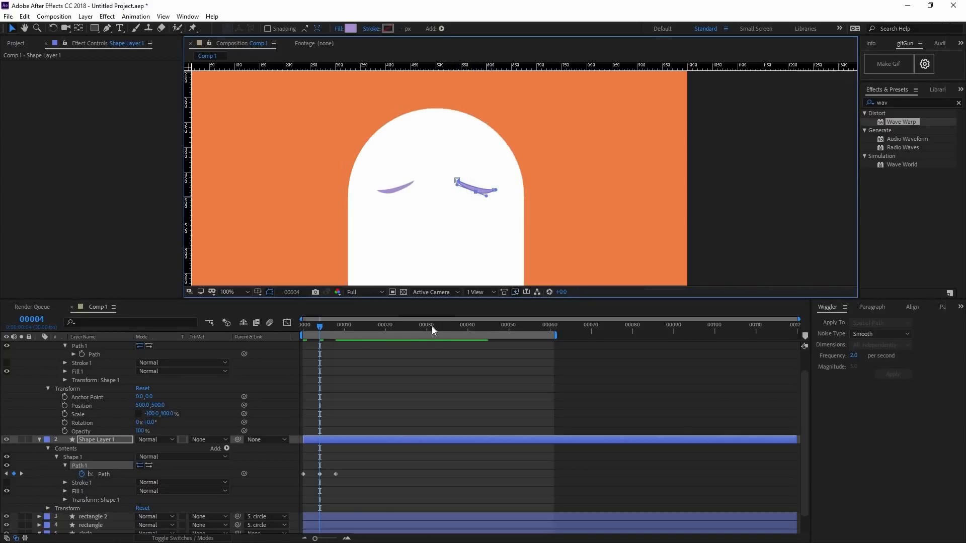
{"action": "key", "text": "space"}
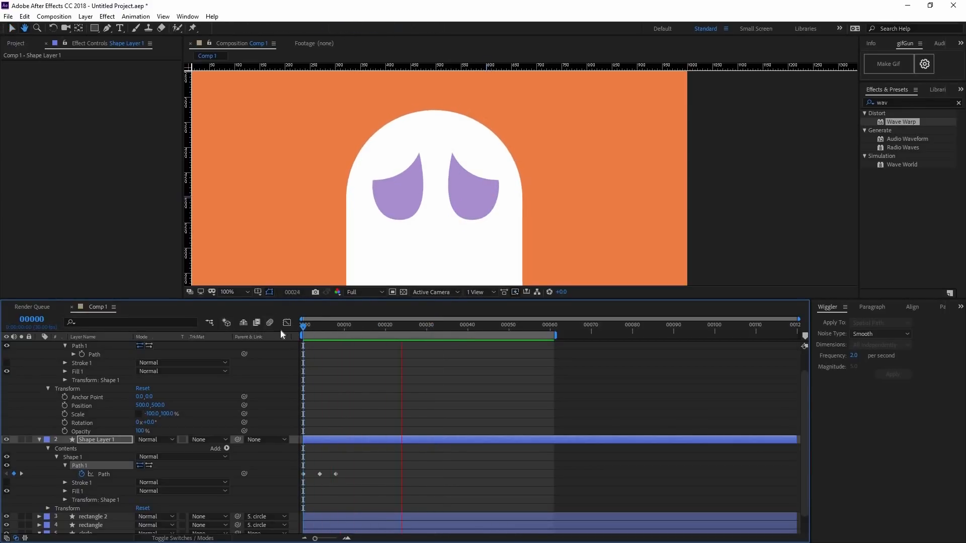
- Apply Easy Ease to the three Path keyframes of Shape Layer 1 and preview the blink
{"action": "key", "text": "space"}
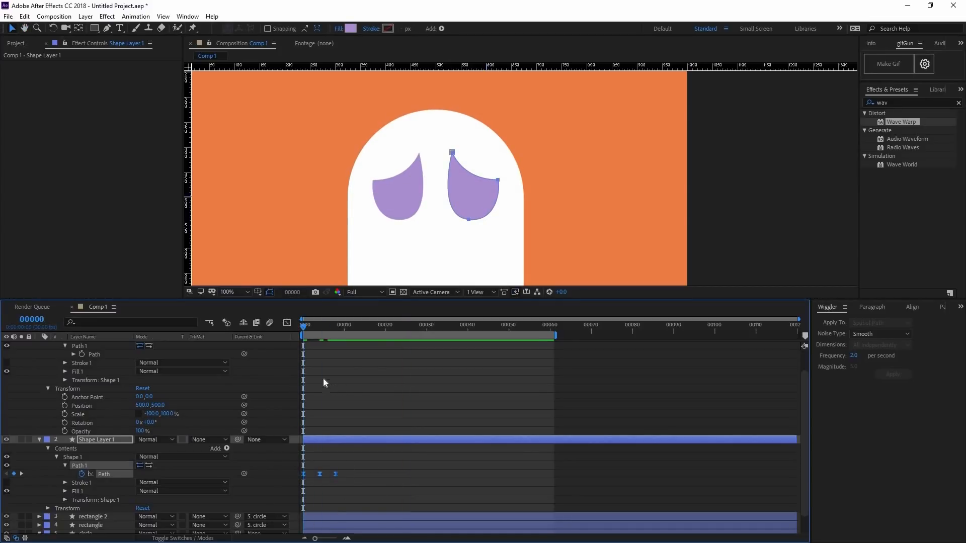
{"action": "key", "text": "space"}
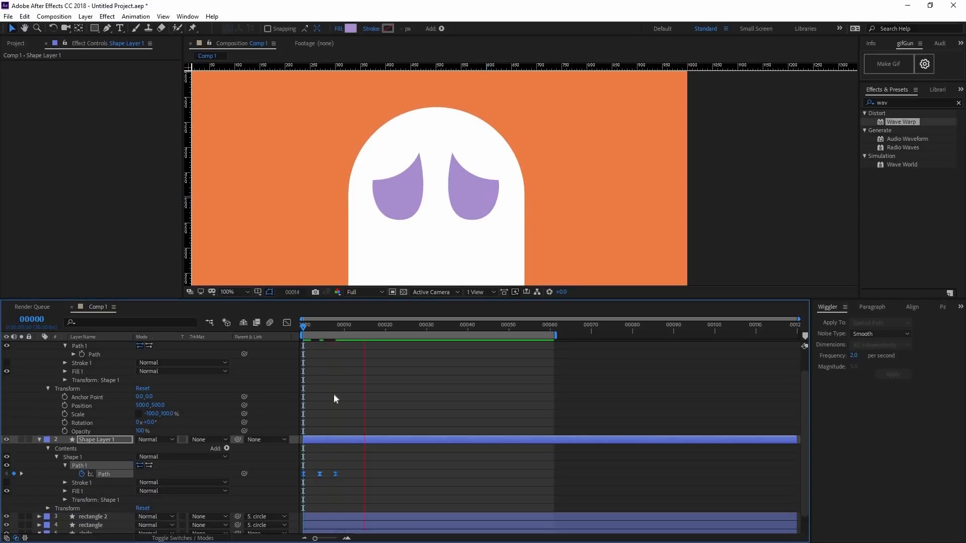
{"action": "key", "text": "space"}
{"action": "key", "text": "Home"}
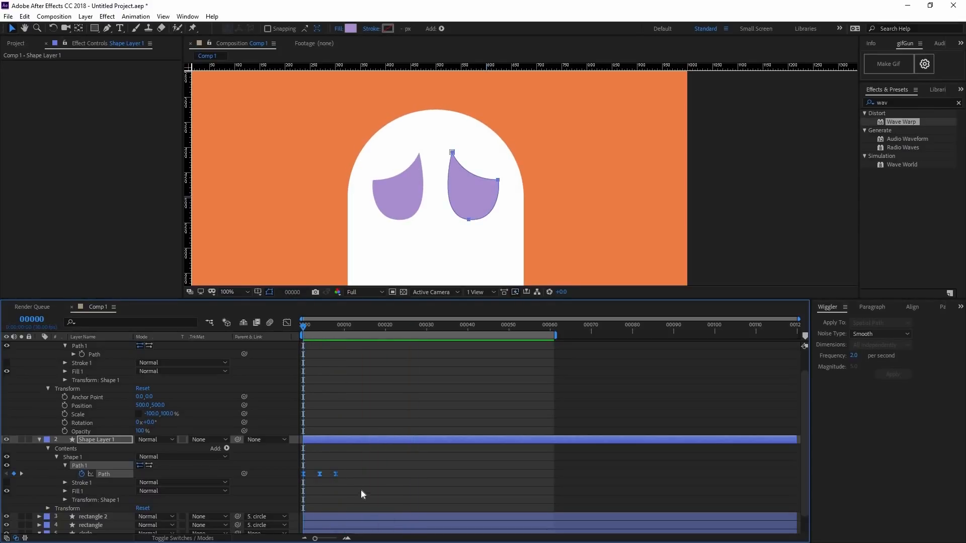
- Lengthen the easing handles of the three Path keyframes in the Graph Editor for sharper speed peaks, preview, and return to the keyframe view at frame 0
{"action": "left_click_drag", "start_coordinate": [381, 488], "coordinate": [295, 454]}
{"action": "left_click", "coordinate": [287, 324]}
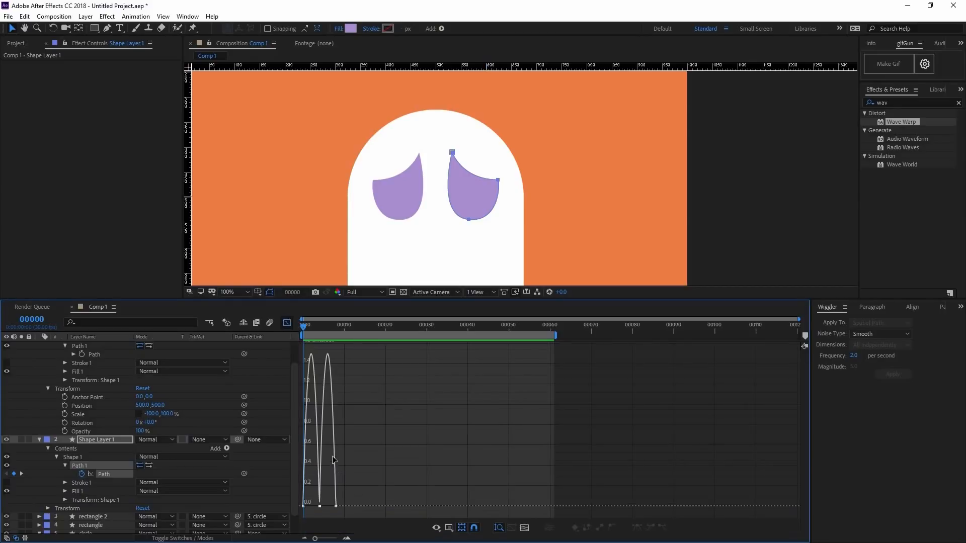
{"action": "left_click_drag", "start_coordinate": [325, 540], "coordinate": [442, 479]}
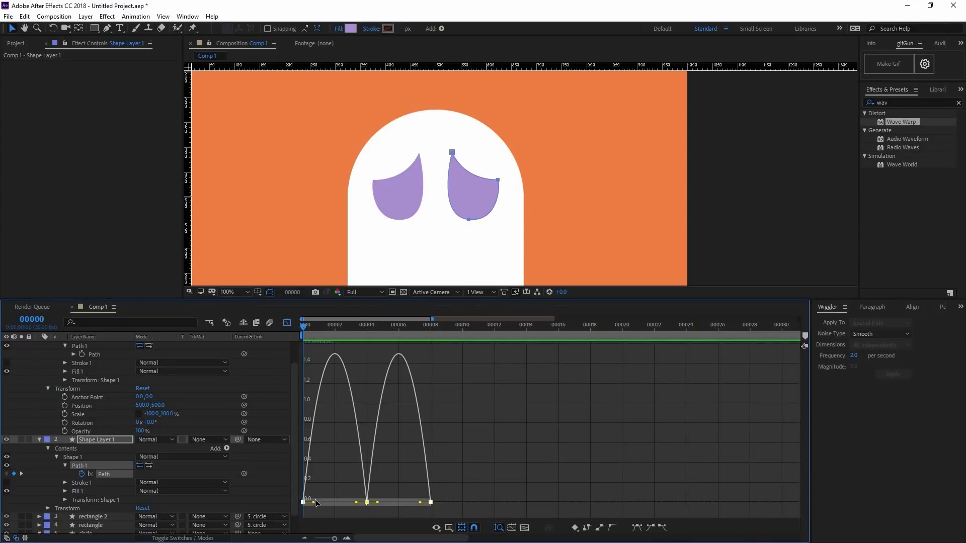
{"action": "left_click_drag", "start_coordinate": [313, 502], "coordinate": [347, 504]}
{"action": "key", "text": "space"}
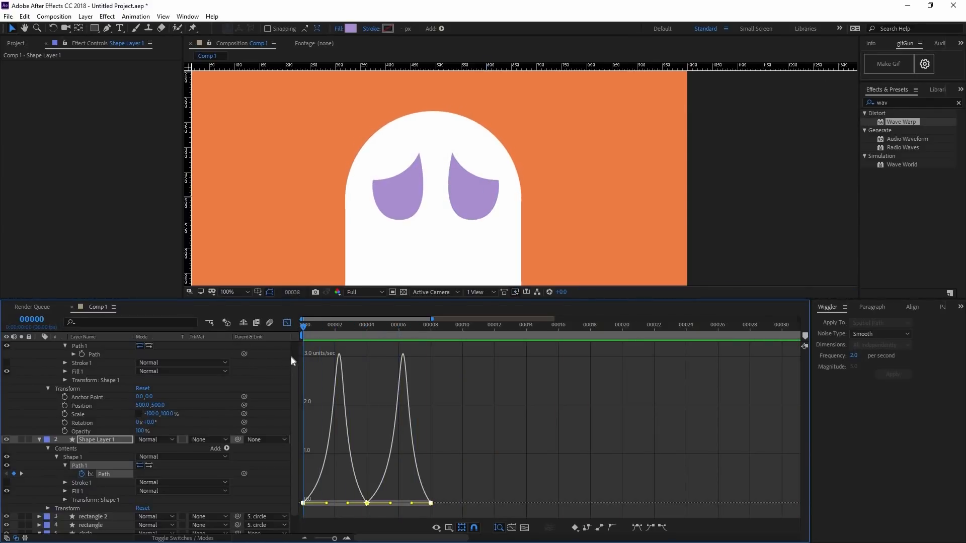
{"action": "key", "text": "space"}
{"action": "scroll", "coordinate": [463, 241], "scroll_direction": "down", "scroll_amount": 1}
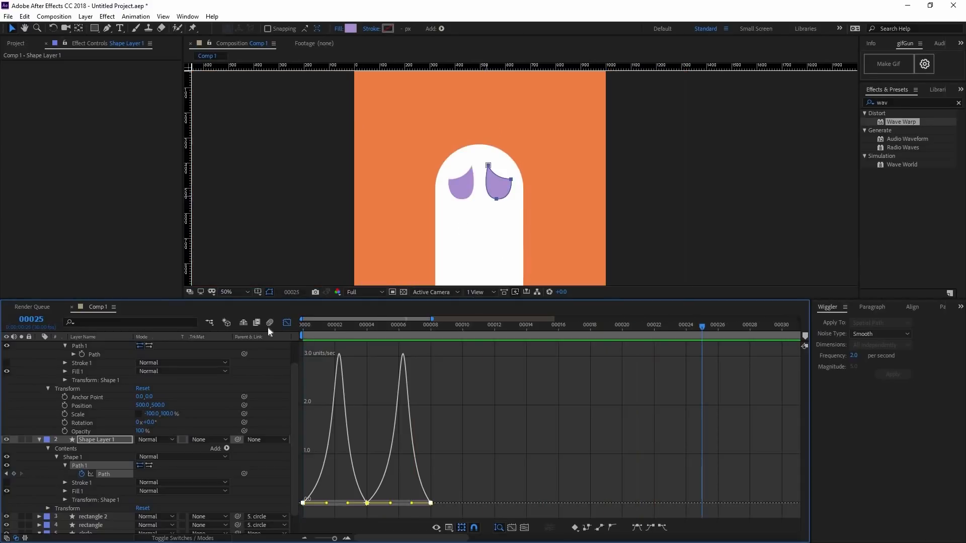
{"action": "key", "text": "shift+F3"}
{"action": "key", "text": "Home"}
{"action": "left_click", "coordinate": [513, 353]}
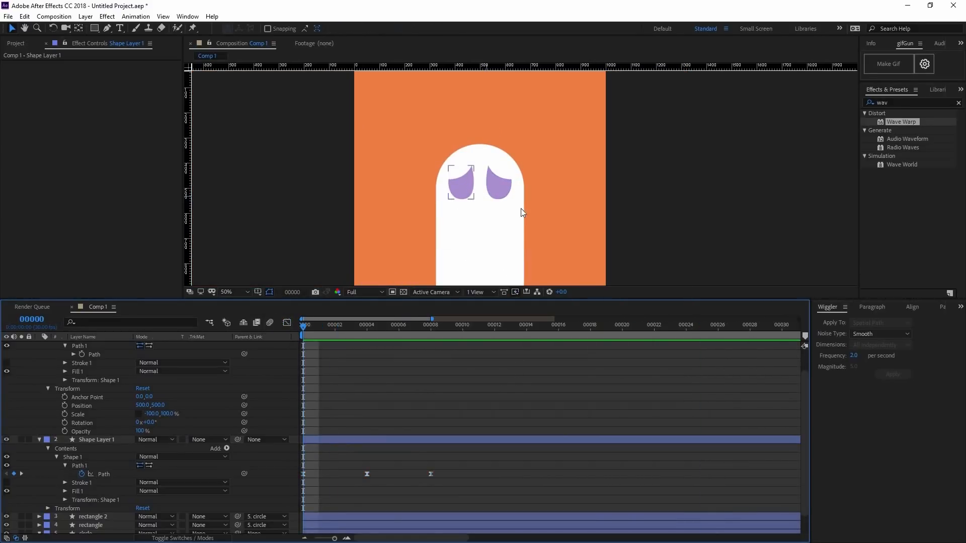
- Create a composition-sized ellipse with the Ellipse tool on a new shape layer above the eyes
{"action": "key", "text": "slash"}
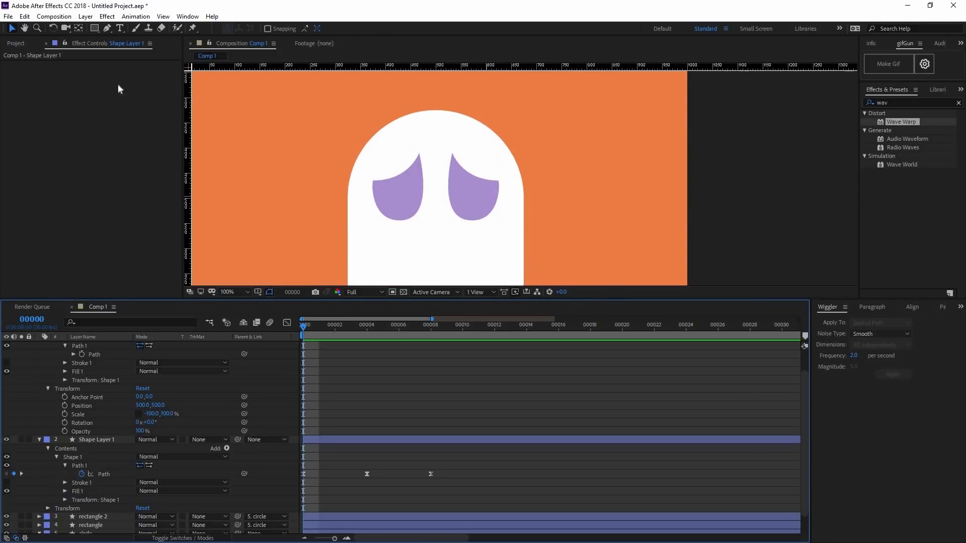
{"action": "scroll", "coordinate": [161, 357], "scroll_direction": "up", "scroll_amount": 2}
{"action": "left_click", "coordinate": [358, 347]}
{"action": "left_click", "coordinate": [240, 379]}
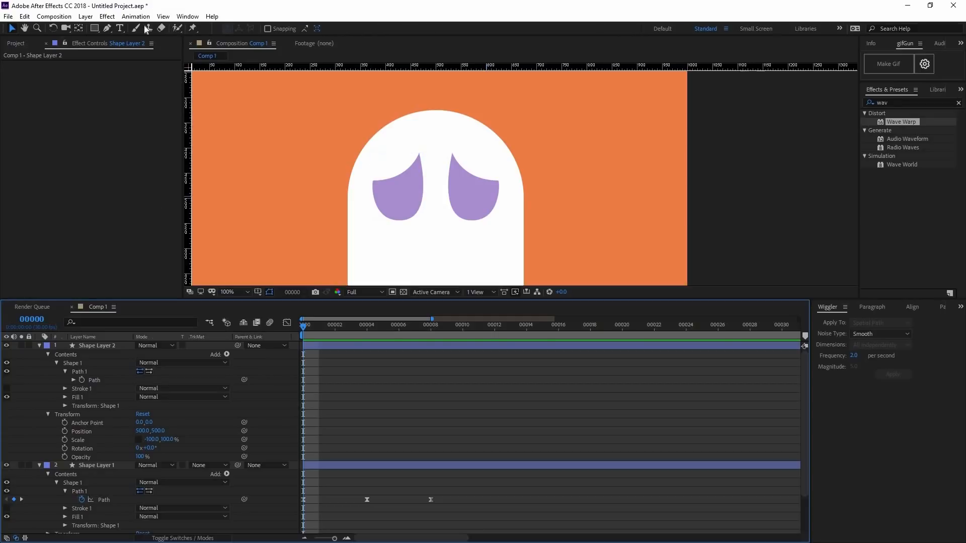
{"action": "left_click_drag", "start_coordinate": [94, 29], "coordinate": [126, 58]}
{"action": "scroll", "coordinate": [406, 210], "scroll_direction": "up", "scroll_amount": 1}
{"action": "left_click_drag", "start_coordinate": [345, 234], "coordinate": [401, 162]}
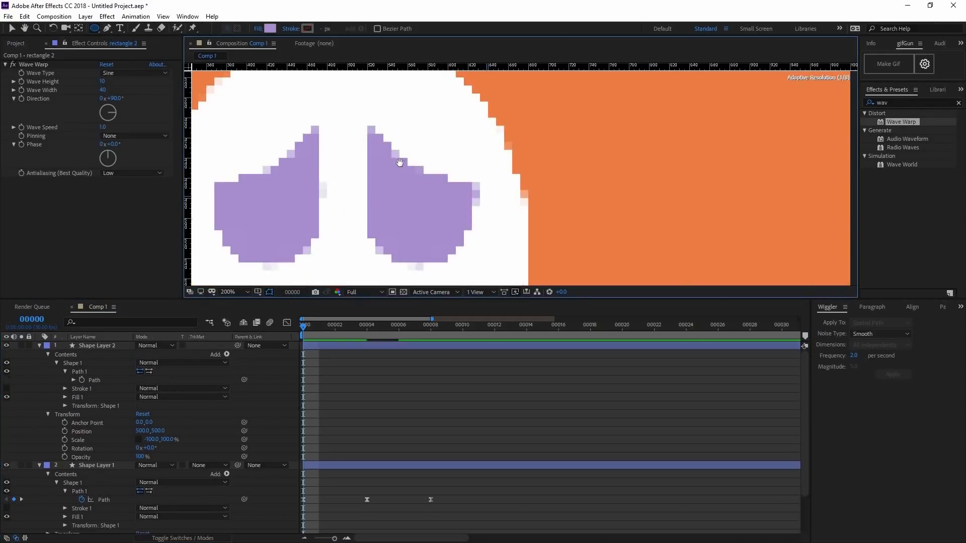
{"action": "key", "text": "ctrl+a"}
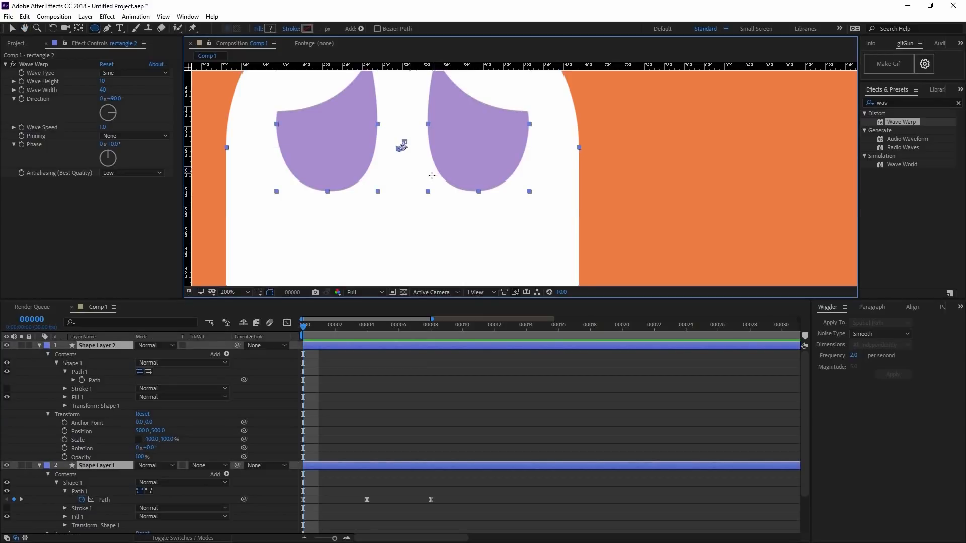
{"action": "scroll", "coordinate": [431, 175], "scroll_direction": "down", "scroll_amount": 2}
{"action": "left_click", "coordinate": [167, 369]}
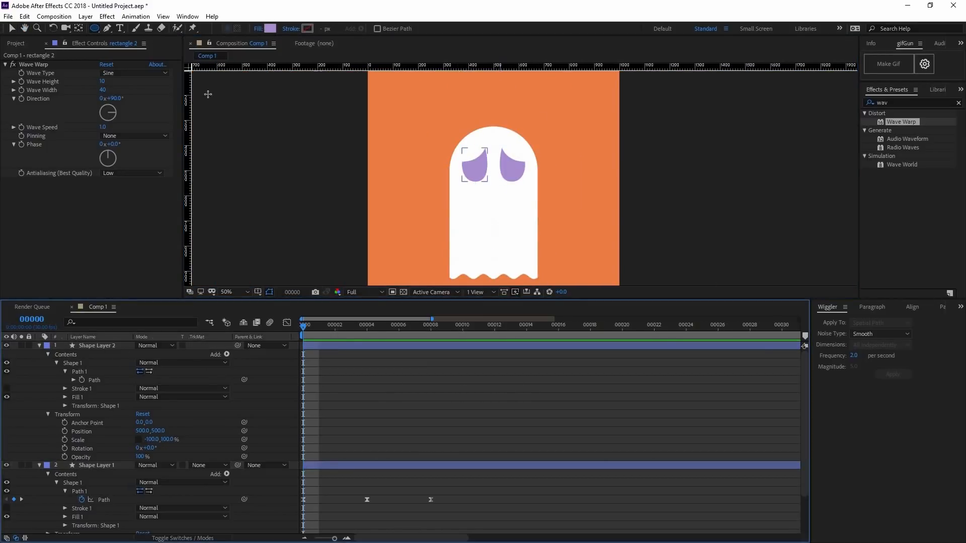
{"action": "double_click", "coordinate": [94, 29]}
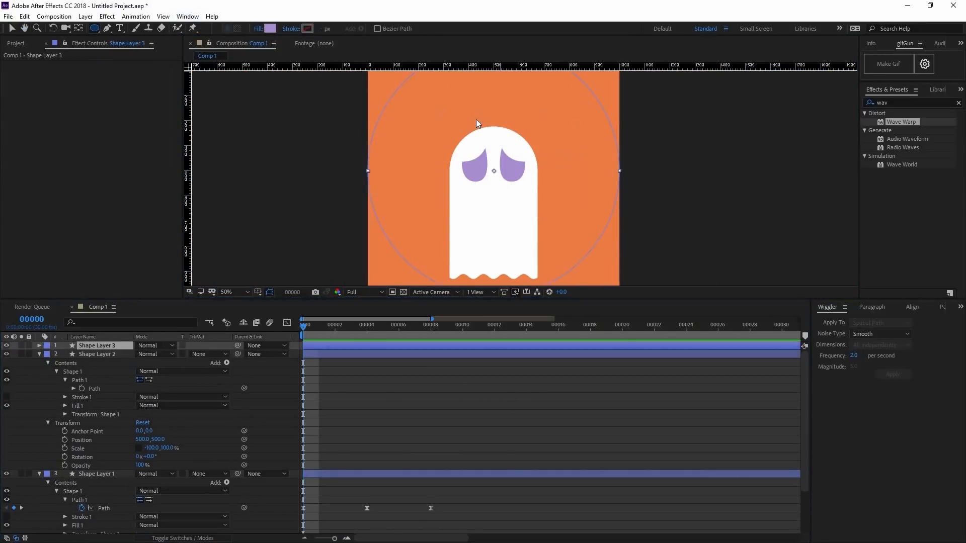
- Set the ellipse path size on Shape Layer 3 to 25 × 25
{"action": "key", "text": "v"}
{"action": "left_click", "coordinate": [56, 364]}
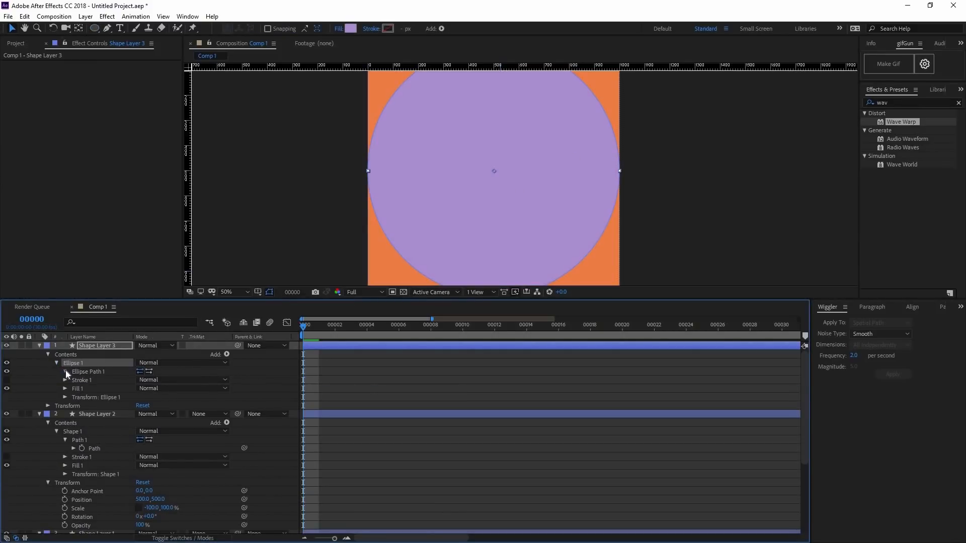
{"action": "left_click", "coordinate": [65, 371]}
{"action": "left_click_drag", "start_coordinate": [151, 380], "coordinate": [146, 381]}
{"action": "left_click", "coordinate": [147, 380]}
{"action": "type", "text": "10.0"}
{"action": "key", "text": "Return"}
{"action": "key", "text": "period"}
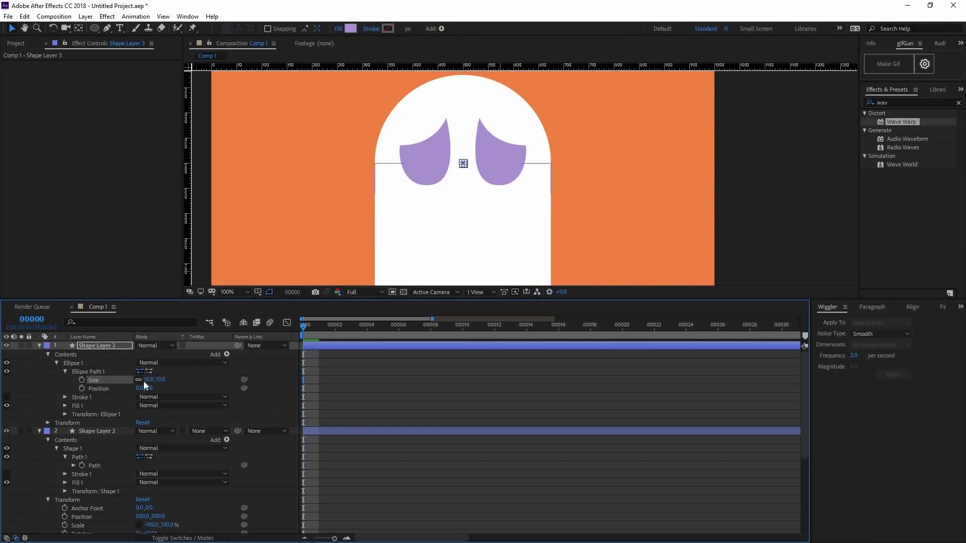
{"action": "left_click_drag", "start_coordinate": [157, 379], "coordinate": [164, 379]}
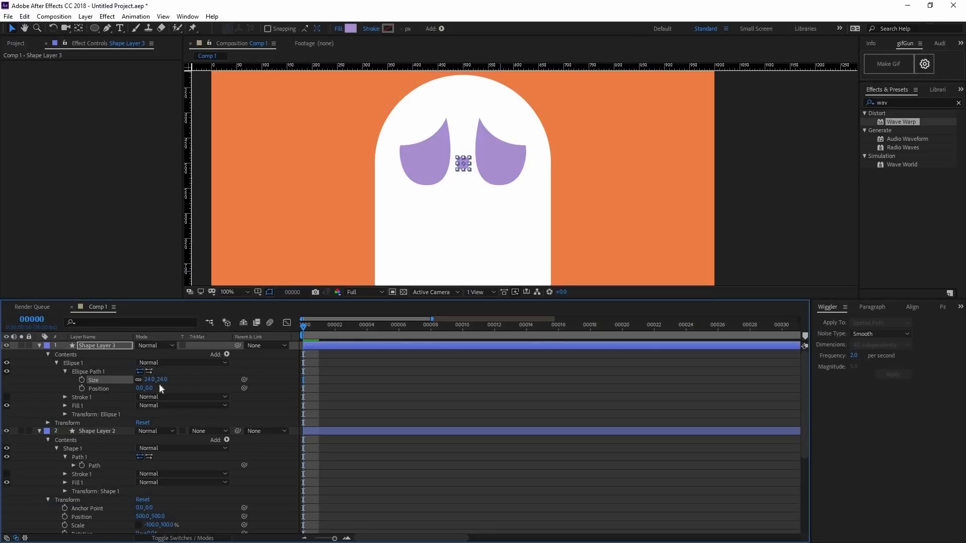
{"action": "left_click", "coordinate": [150, 380]}
{"action": "type", "text": "285"}
{"action": "key", "text": "BackSpace"}
{"action": "key", "text": "BackSpace"}
{"action": "type", "text": "5"}
{"action": "key", "text": "Return"}
- Move the small purple circle down to sit as a mouth, centred just below the eyes
{"action": "scroll", "coordinate": [470, 166], "scroll_direction": "up", "scroll_amount": 1}
{"action": "left_click_drag", "start_coordinate": [403, 152], "coordinate": [405, 213]}
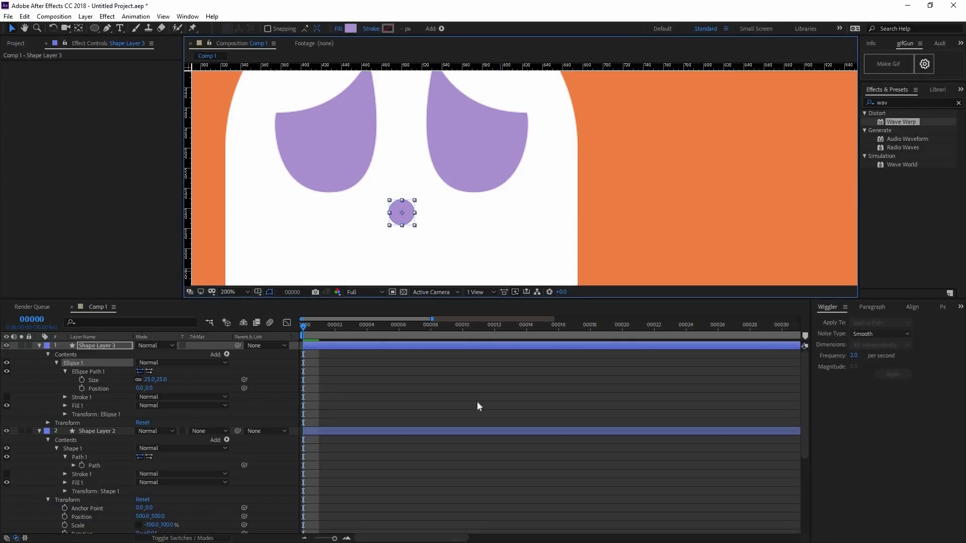
{"action": "left_click", "coordinate": [499, 196]}
{"action": "scroll", "coordinate": [508, 170], "scroll_direction": "down", "scroll_amount": 1}
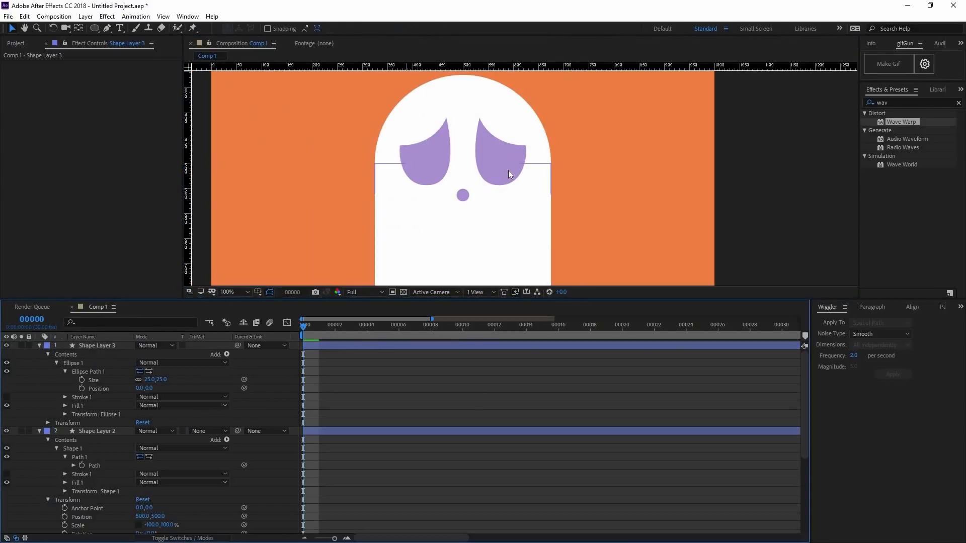
{"action": "left_click", "coordinate": [463, 198]}
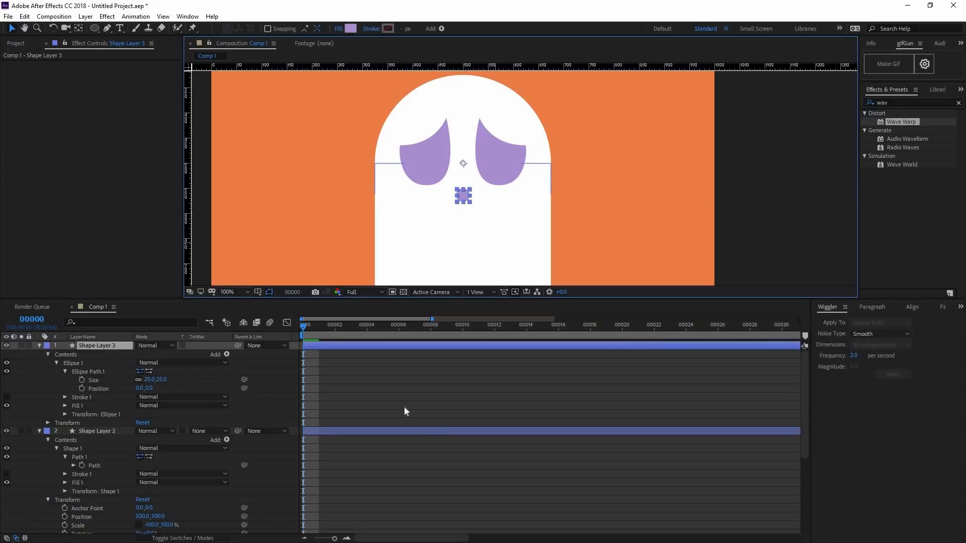
{"action": "left_click", "coordinate": [397, 431]}
- Convert the mouth's Ellipse Path 1 to a Bezier path and reveal its Path property
{"action": "left_click", "coordinate": [84, 382]}
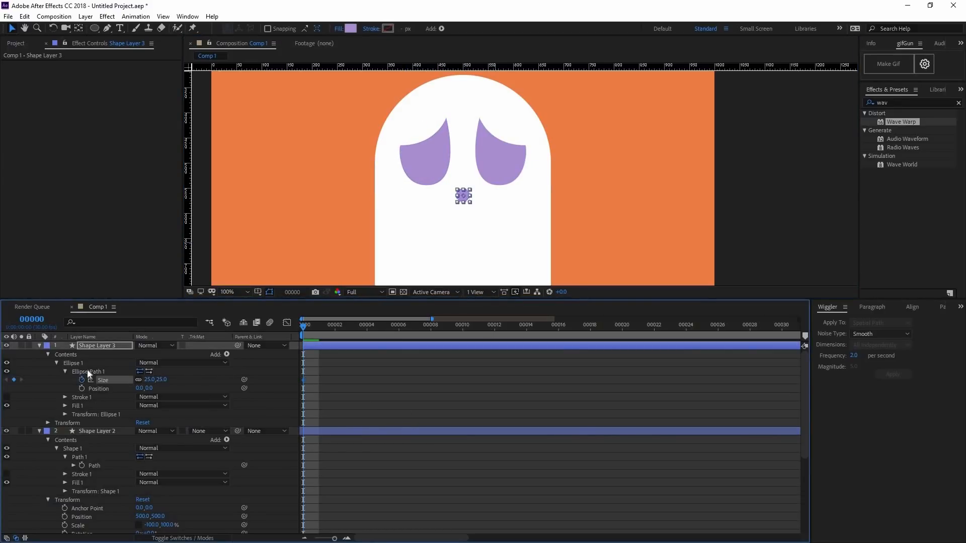
{"action": "left_click", "coordinate": [83, 379]}
{"action": "right_click", "coordinate": [95, 371]}
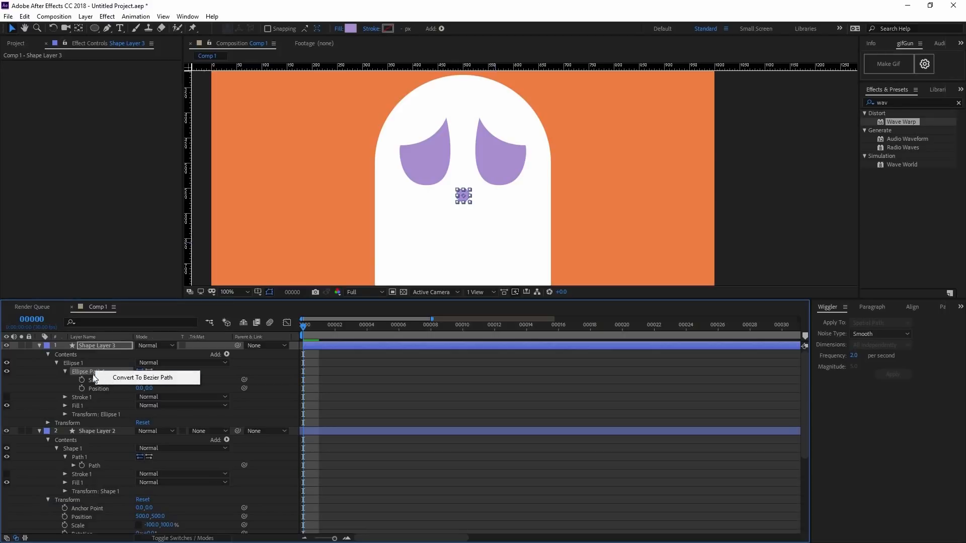
{"action": "left_click", "coordinate": [149, 382]}
{"action": "left_click", "coordinate": [438, 231]}
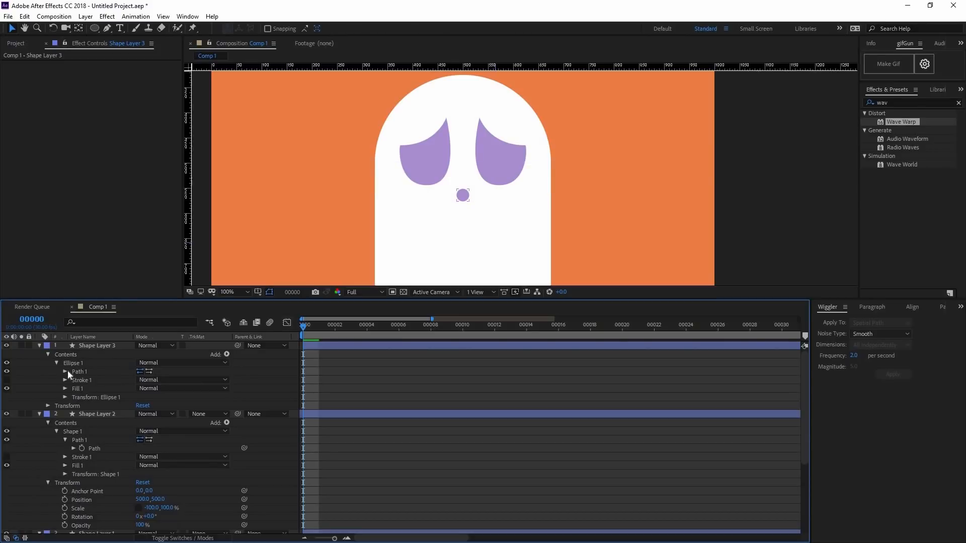
{"action": "left_click", "coordinate": [65, 372]}
{"action": "left_click", "coordinate": [96, 380]}
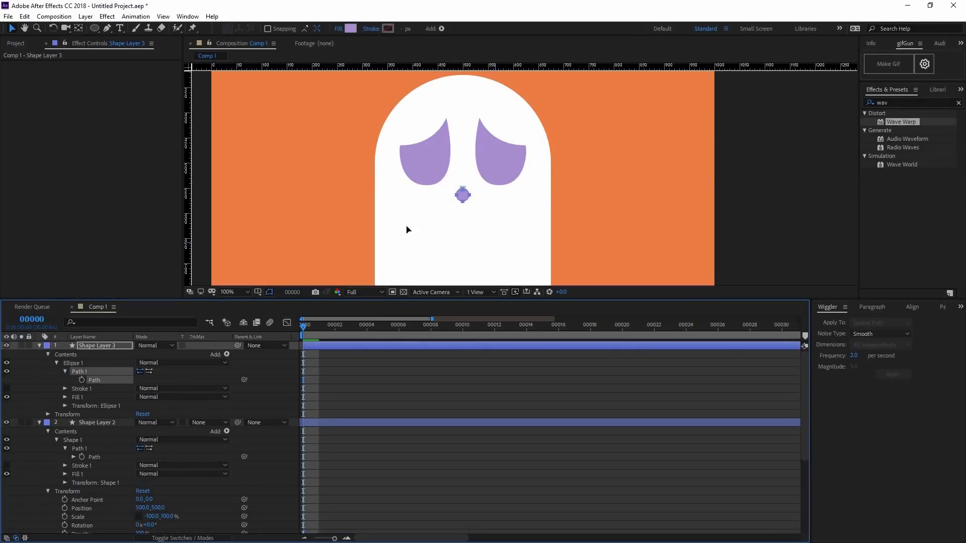
- Set a keyframe for the round mouth's Path property at frame 24
{"action": "scroll", "coordinate": [413, 211], "scroll_direction": "up", "scroll_amount": 1}
{"action": "left_click", "coordinate": [328, 347]}
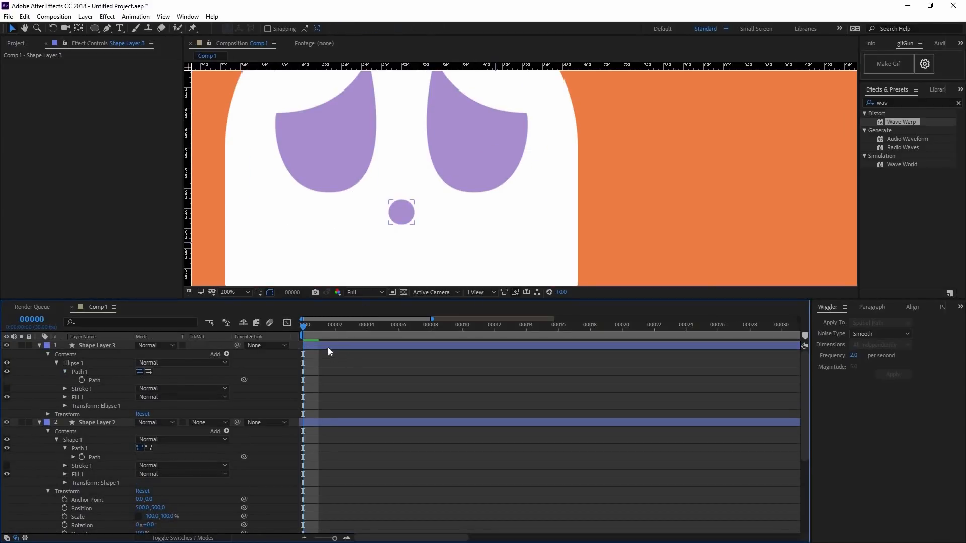
{"action": "left_click_drag", "start_coordinate": [353, 328], "coordinate": [685, 342]}
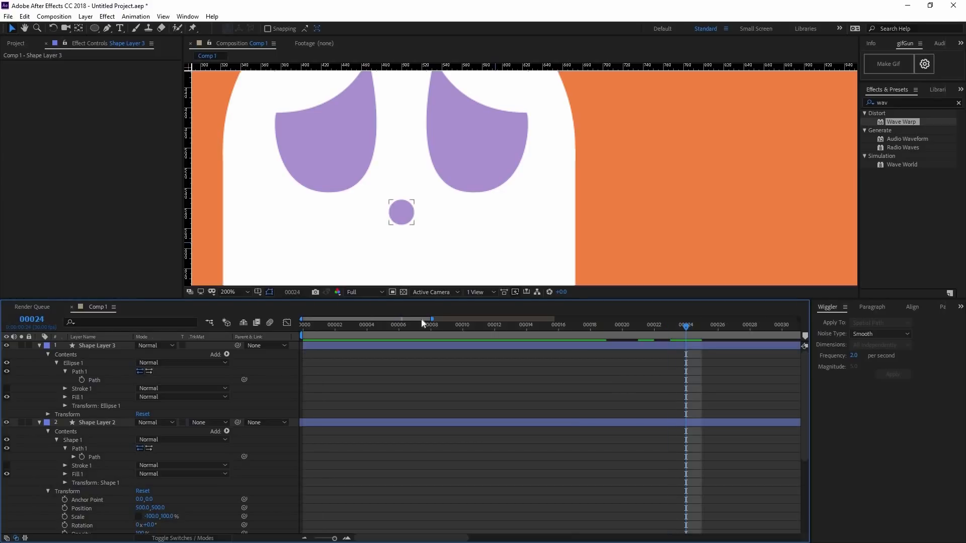
{"action": "left_click_drag", "start_coordinate": [432, 319], "coordinate": [610, 320]}
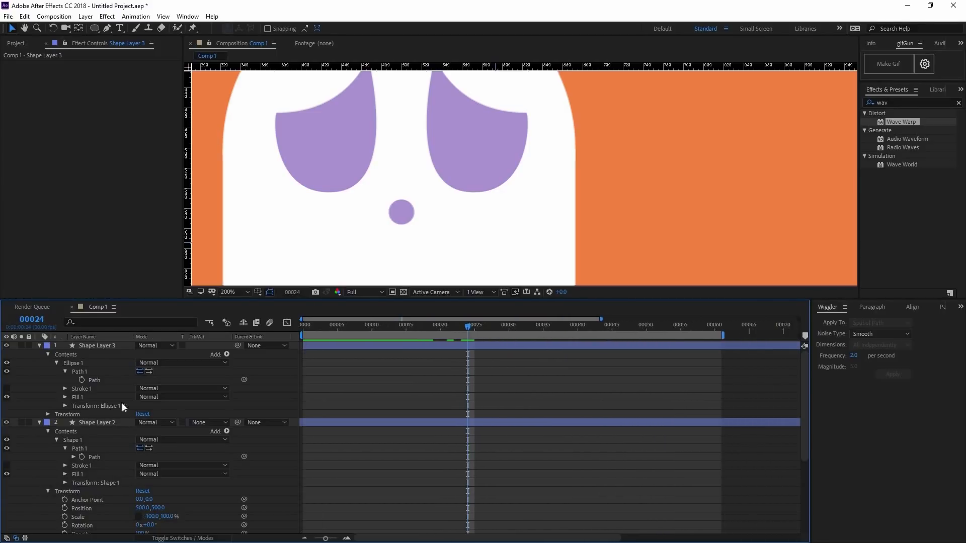
{"action": "left_click", "coordinate": [82, 380]}
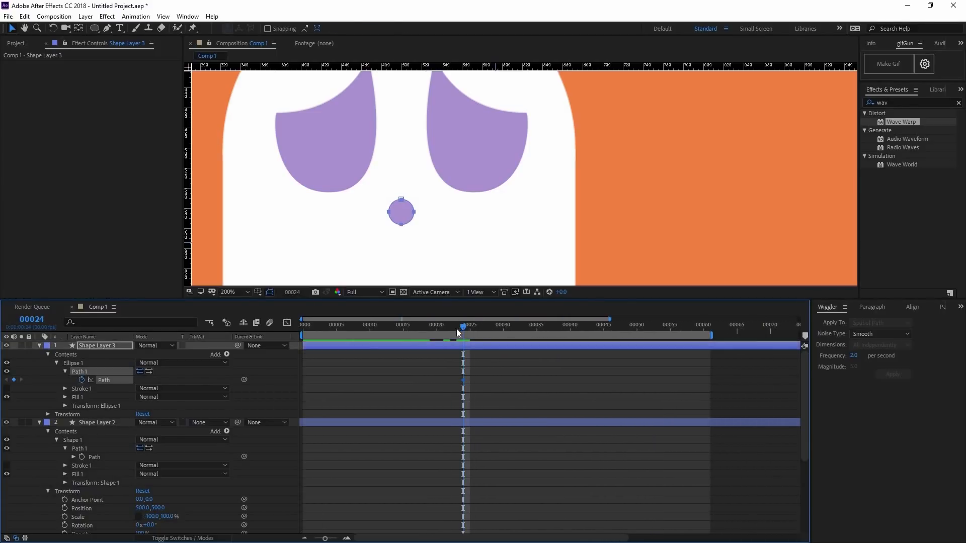
- Add a mouth Path keyframe at frame 10, raise the circle's lowest point to form a small frown, and preview
{"action": "left_click_drag", "start_coordinate": [397, 336], "coordinate": [370, 337]}
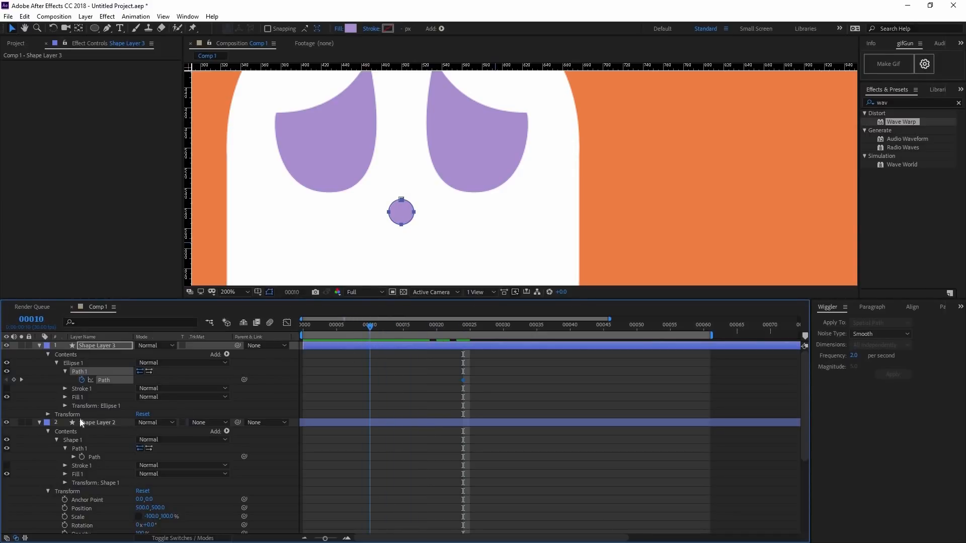
{"action": "left_click", "coordinate": [14, 379]}
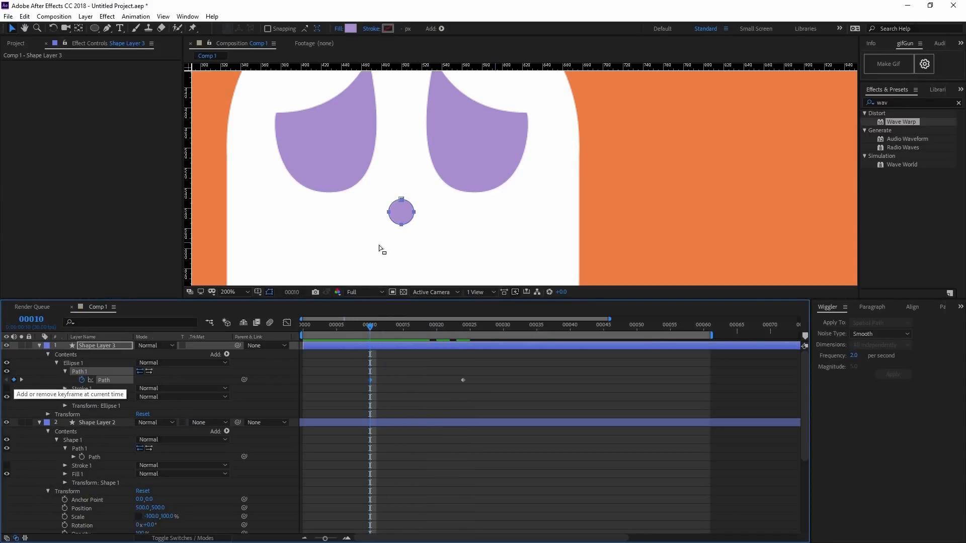
{"action": "left_click", "coordinate": [402, 229]}
{"action": "left_click_drag", "start_coordinate": [402, 220], "coordinate": [403, 210]}
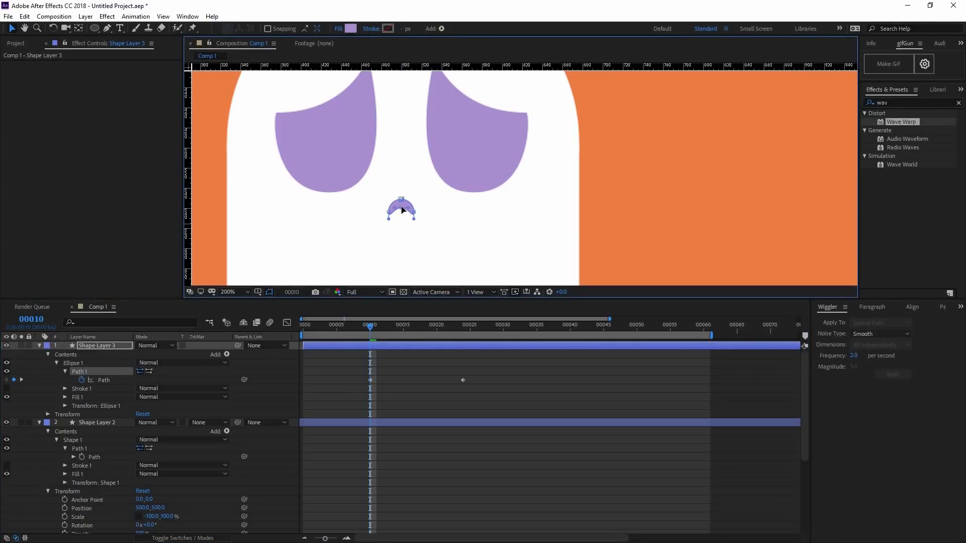
{"action": "left_click", "coordinate": [403, 362]}
{"action": "key", "text": "space"}
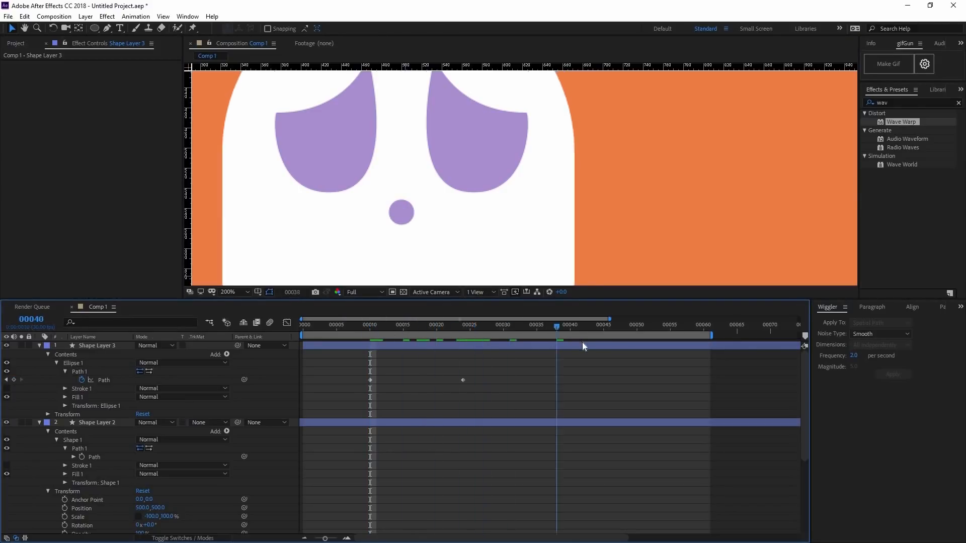
- Copy the round mouth's Path keyframe to frame 33 and the frown's Path keyframe to frame 43
{"action": "left_click_drag", "start_coordinate": [557, 345], "coordinate": [523, 349]}
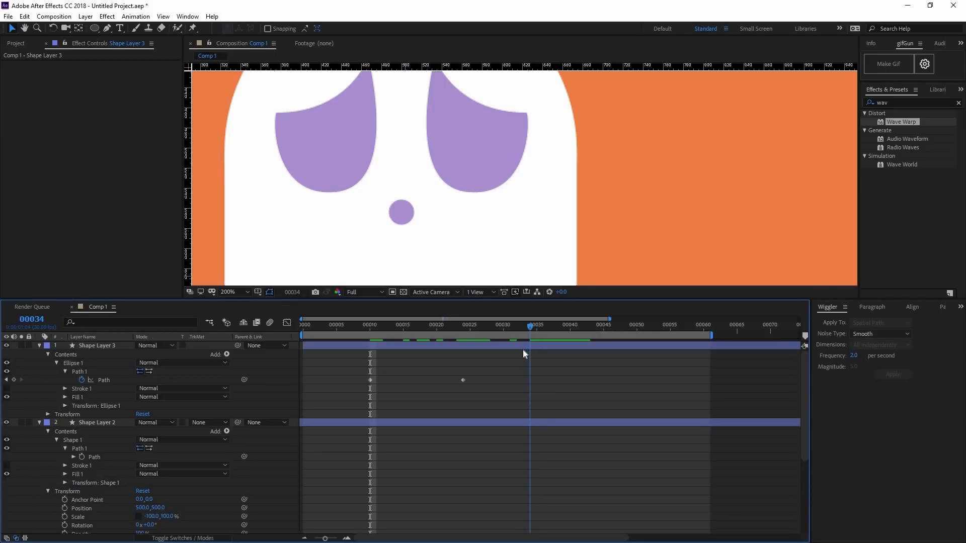
{"action": "left_click", "coordinate": [463, 380]}
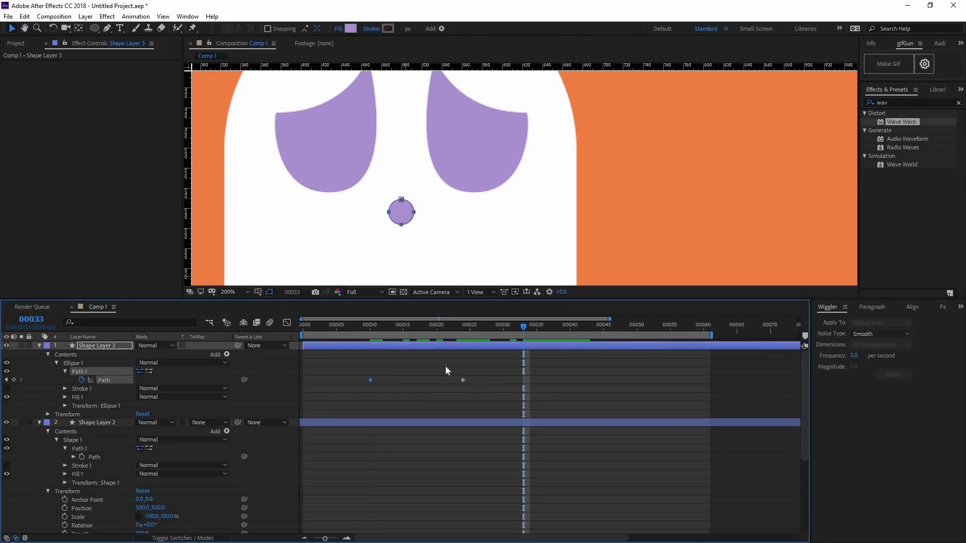
{"action": "key", "text": "ctrl+c"}
{"action": "key", "text": "ctrl+v"}
{"action": "left_click_drag", "start_coordinate": [569, 336], "coordinate": [590, 333]}
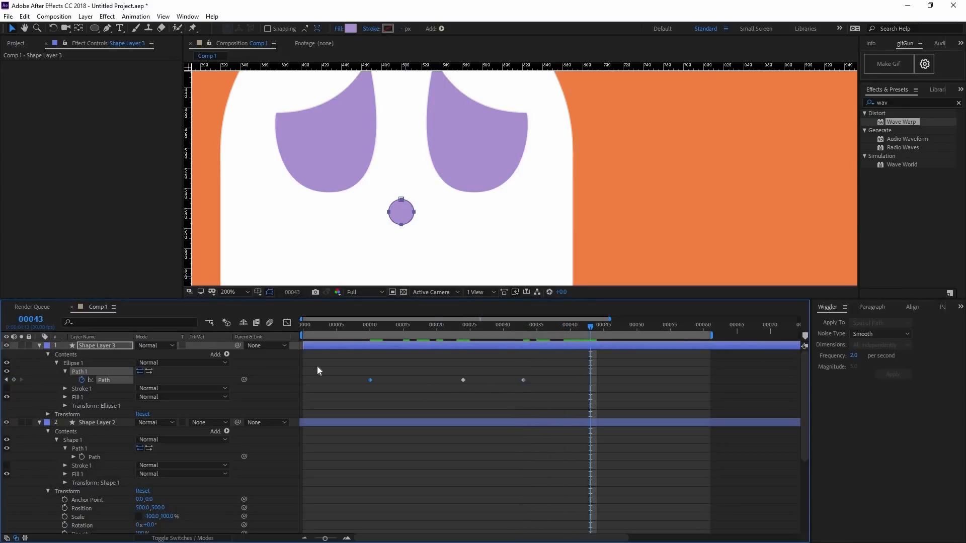
{"action": "key", "text": "ctrl+v"}
- Apply Easy Ease to the four mouth Path keyframes and lengthen their Graph Editor handles to about 46% influence
{"action": "left_click_drag", "start_coordinate": [318, 361], "coordinate": [627, 393]}
{"action": "left_click", "coordinate": [287, 322]}
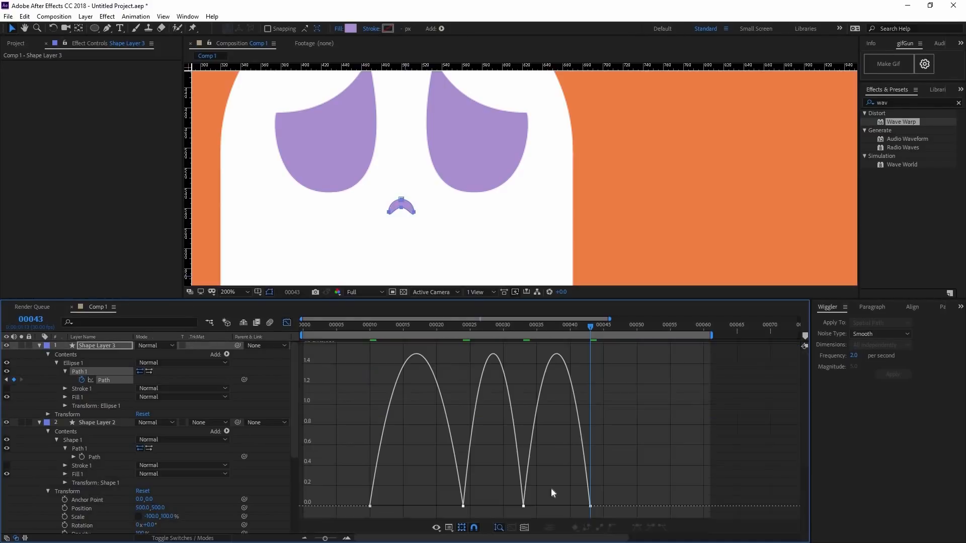
{"action": "left_click_drag", "start_coordinate": [609, 519], "coordinate": [442, 504]}
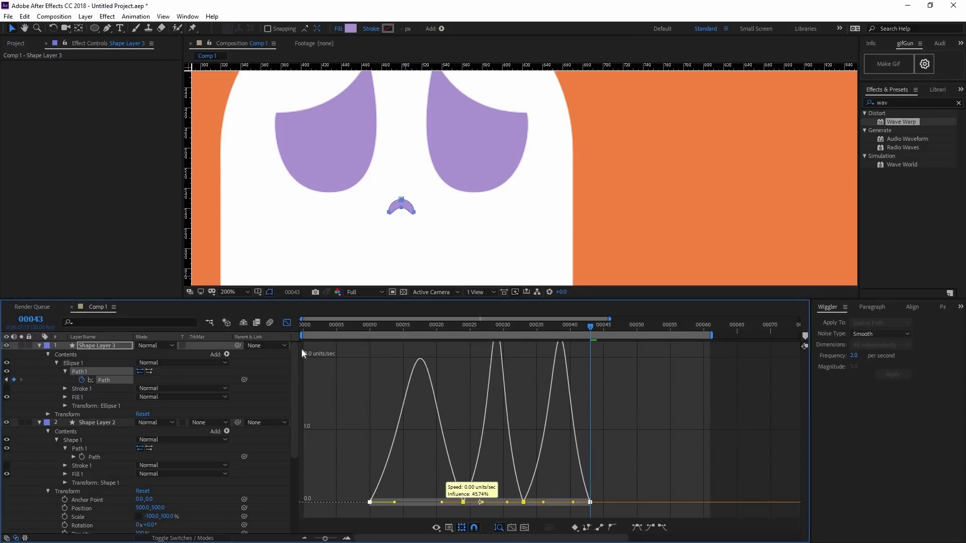
{"action": "left_click", "coordinate": [287, 322]}
- Preview the mouth animation, scrub through its keyframes, and return to frame 0
{"action": "key", "text": "comma"}
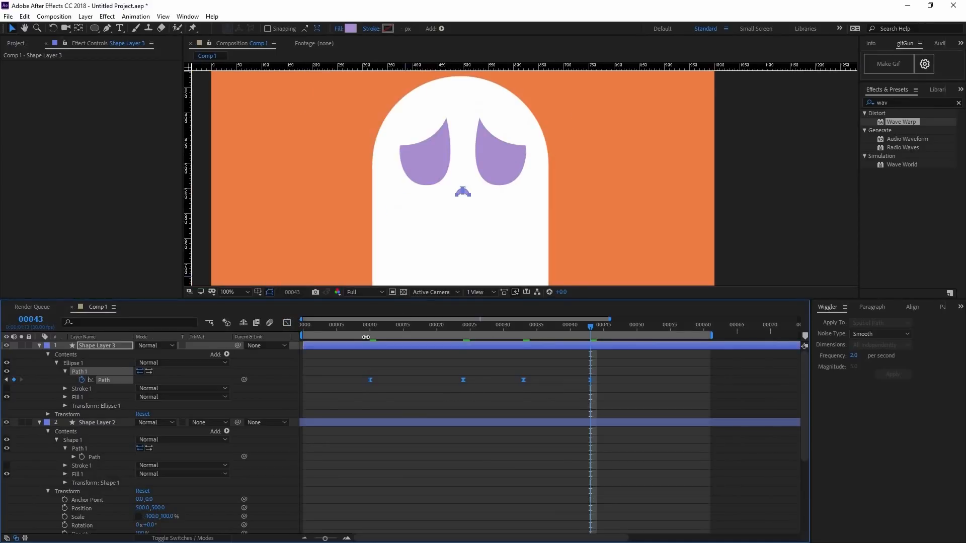
{"action": "key", "text": "F2"}
{"action": "key", "text": "space"}
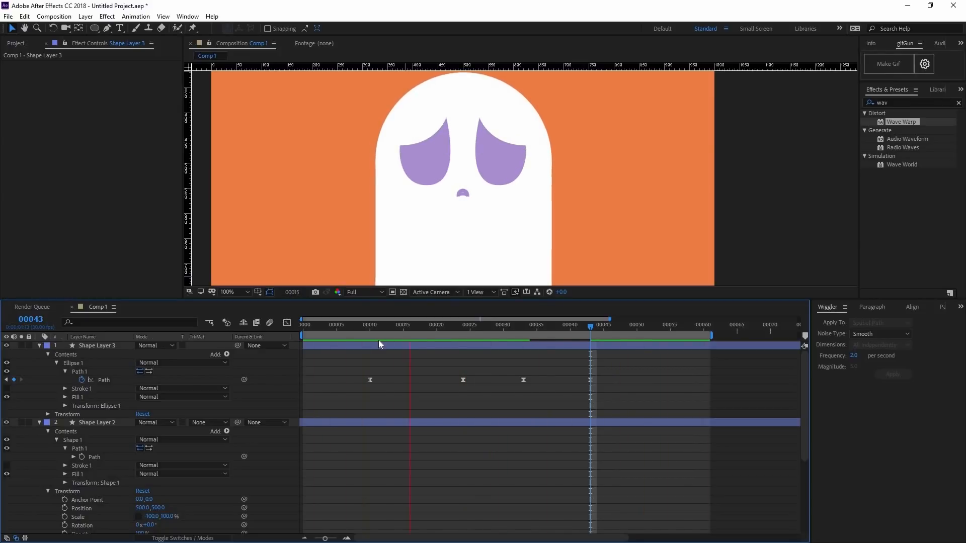
{"action": "key", "text": "space"}
{"action": "left_click_drag", "start_coordinate": [369, 325], "coordinate": [470, 335]}
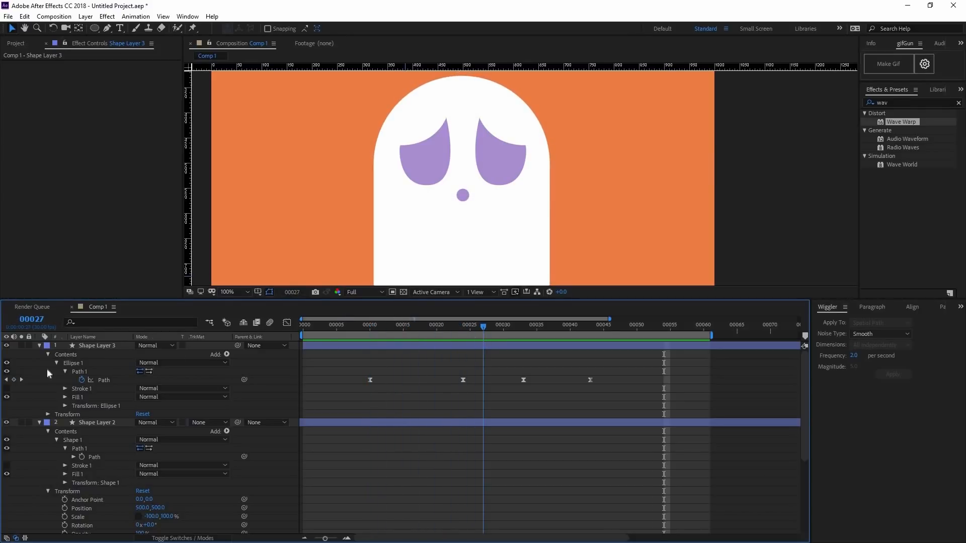
{"action": "key", "text": "space"}
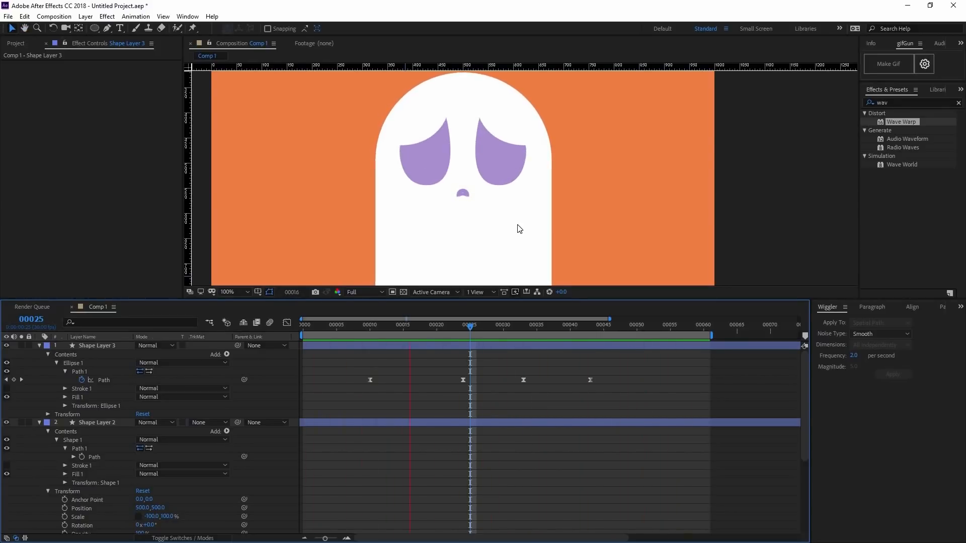
{"action": "key", "text": "Home"}
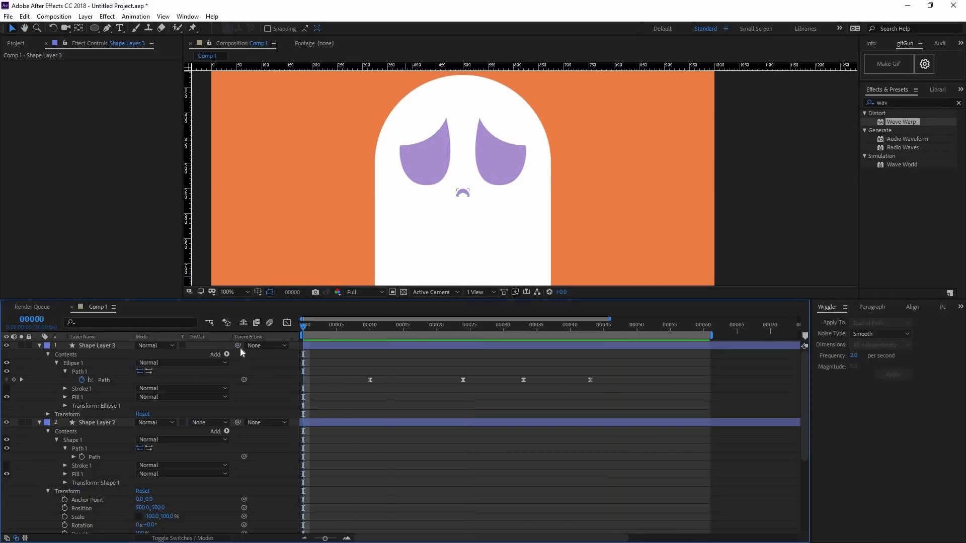
- Collapse Shape Layers 1, 2 and 3 and pre-compose them into a new composition named face
{"action": "left_click", "coordinate": [106, 345]}
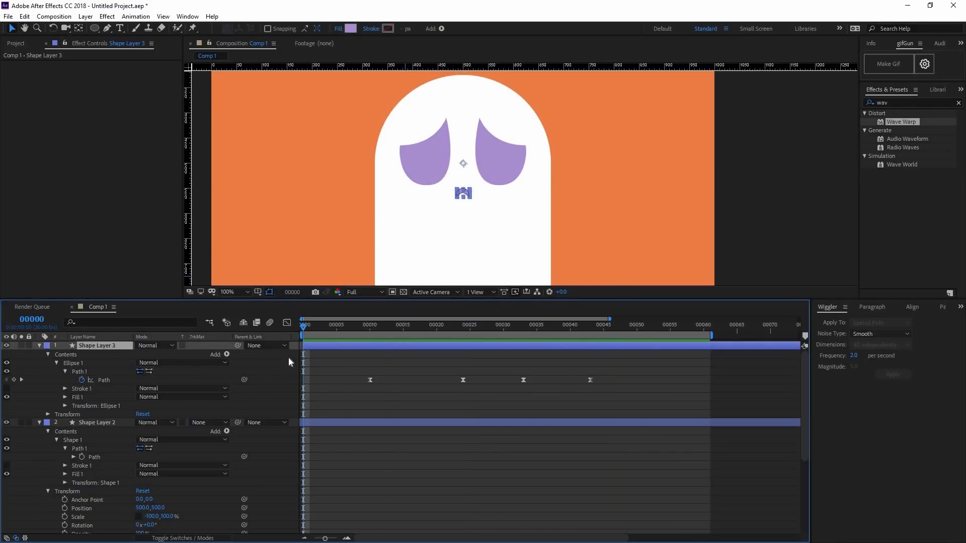
{"action": "key", "text": "comma"}
{"action": "left_click", "coordinate": [40, 346]}
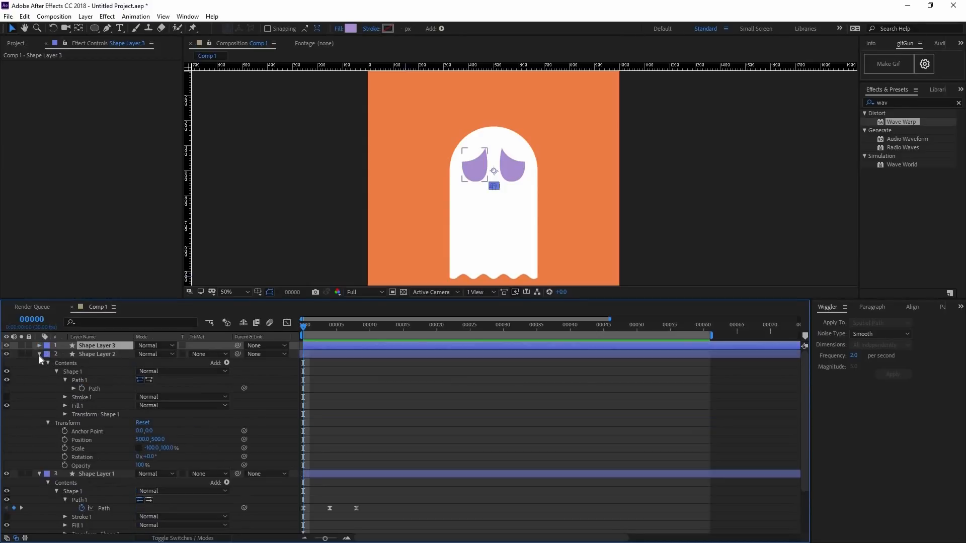
{"action": "left_click", "coordinate": [40, 354]}
{"action": "left_click", "coordinate": [39, 363]}
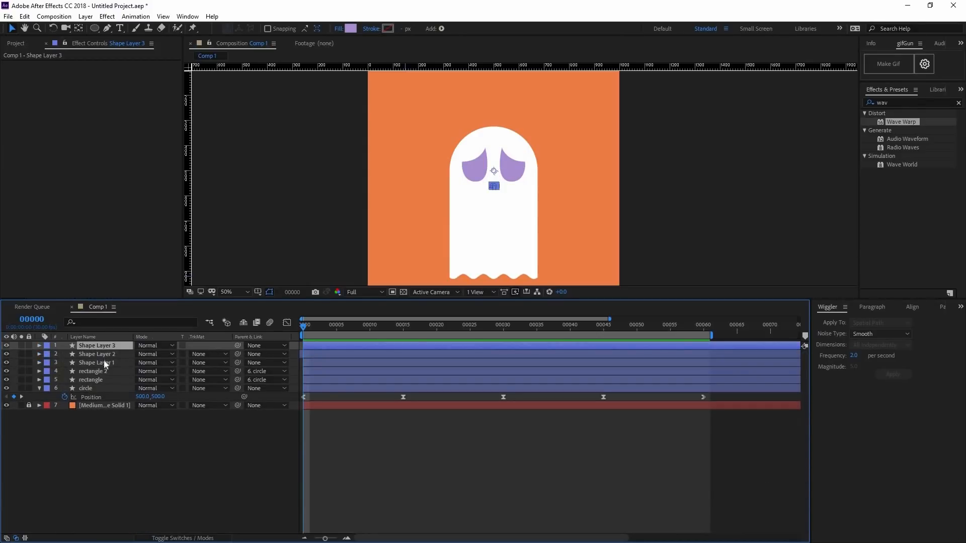
{"action": "left_click", "coordinate": [112, 362], "text": "shift"}
{"action": "right_click", "coordinate": [109, 355]}
{"action": "left_click", "coordinate": [146, 312]}
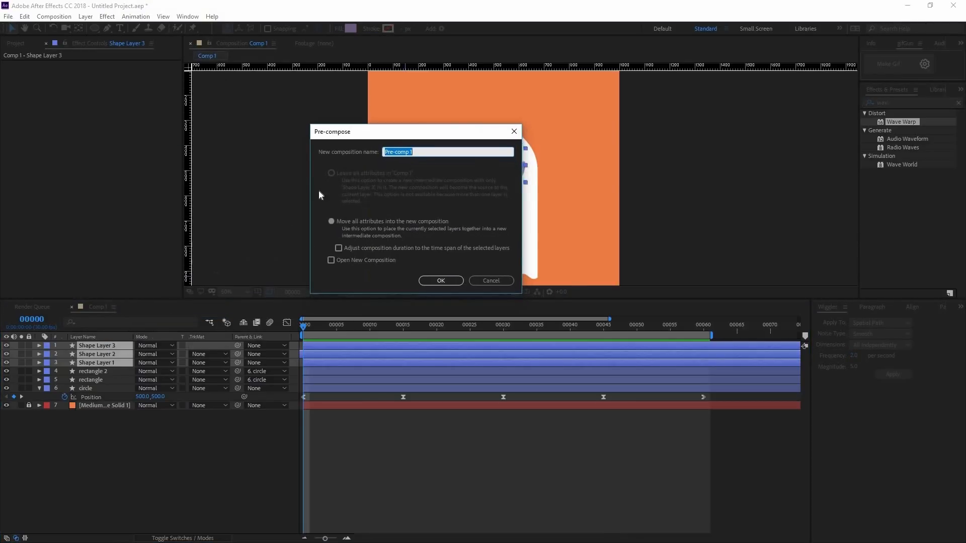
{"action": "type", "text": "face"}
{"action": "key", "text": "Return"}
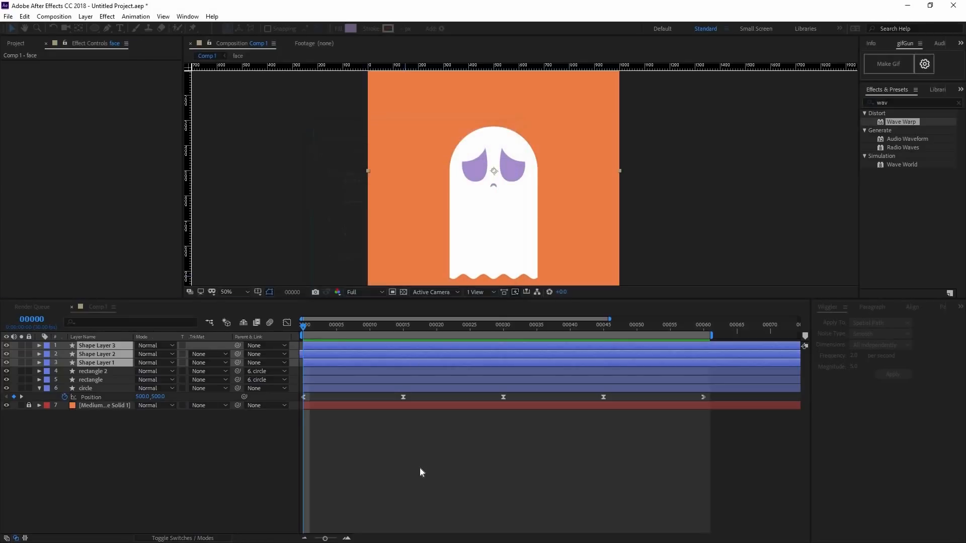
- Move the face pre-composition slightly lower on the ghost's head and deselect it
{"action": "left_click", "coordinate": [516, 183]}
{"action": "left_click_drag", "start_coordinate": [515, 188], "coordinate": [515, 184]}
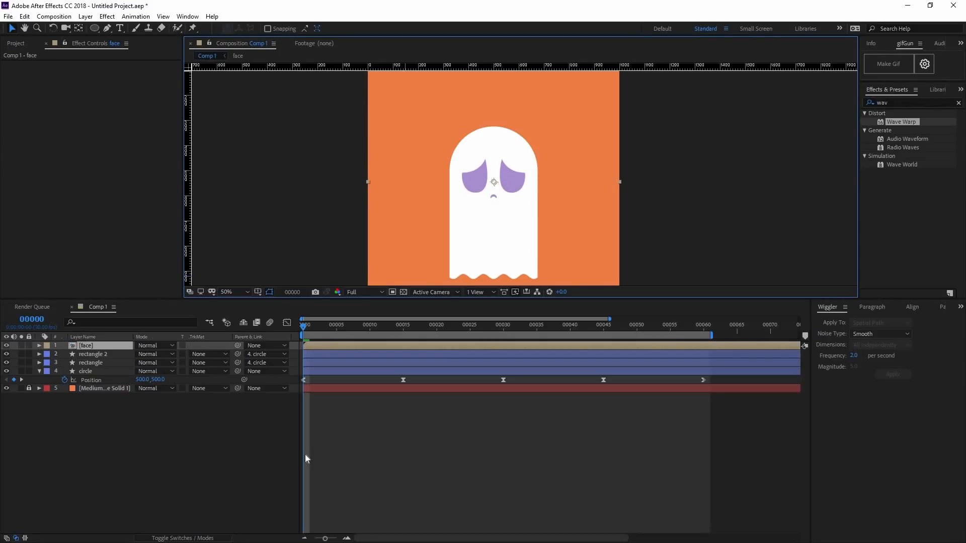
{"action": "left_click", "coordinate": [394, 476]}
- Move the rectangle layer's anchor point to its top edge and set its vertical scale to 77%, keeping the width at 100%
{"action": "left_click", "coordinate": [100, 364]}
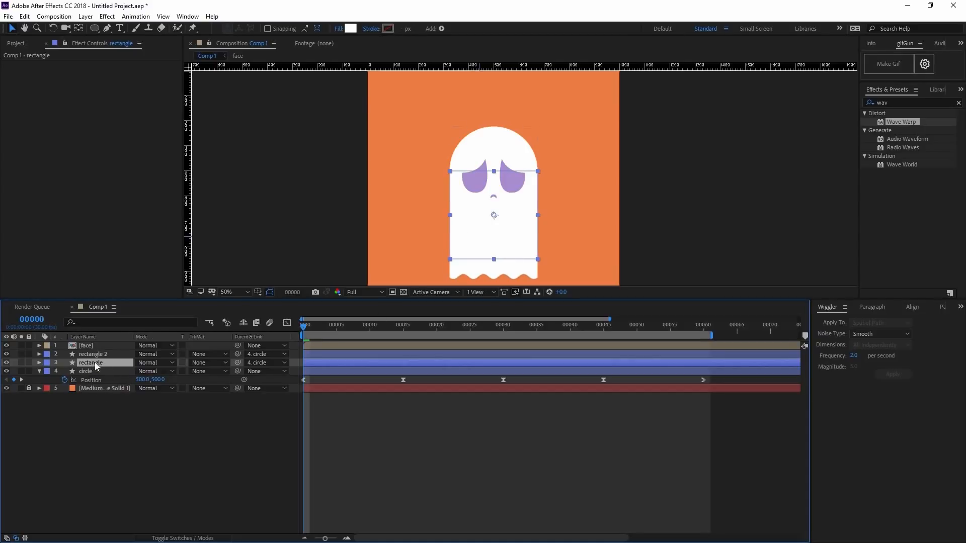
{"action": "key", "text": "s"}
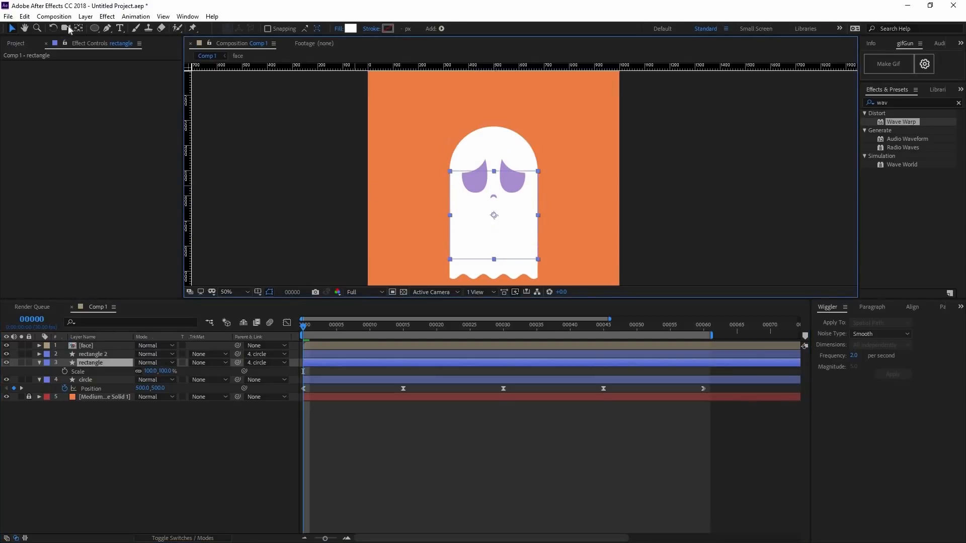
{"action": "key", "text": "y"}
{"action": "left_click_drag", "start_coordinate": [502, 218], "coordinate": [494, 172]}
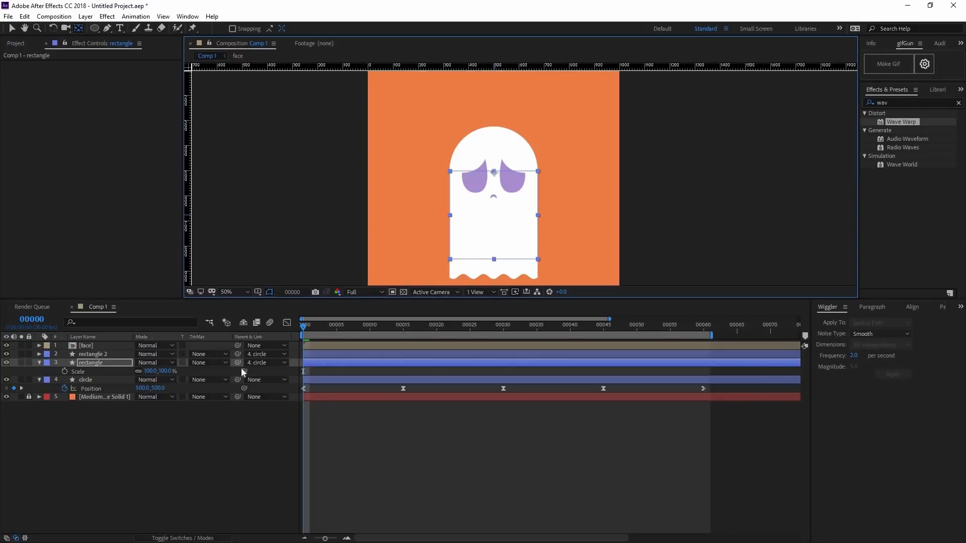
{"action": "left_click_drag", "start_coordinate": [164, 372], "coordinate": [103, 381]}
- Move the wavy-edged rectangle 2 layer up to close off the shortened ghost body, and preview the animation
{"action": "left_click", "coordinate": [102, 381]}
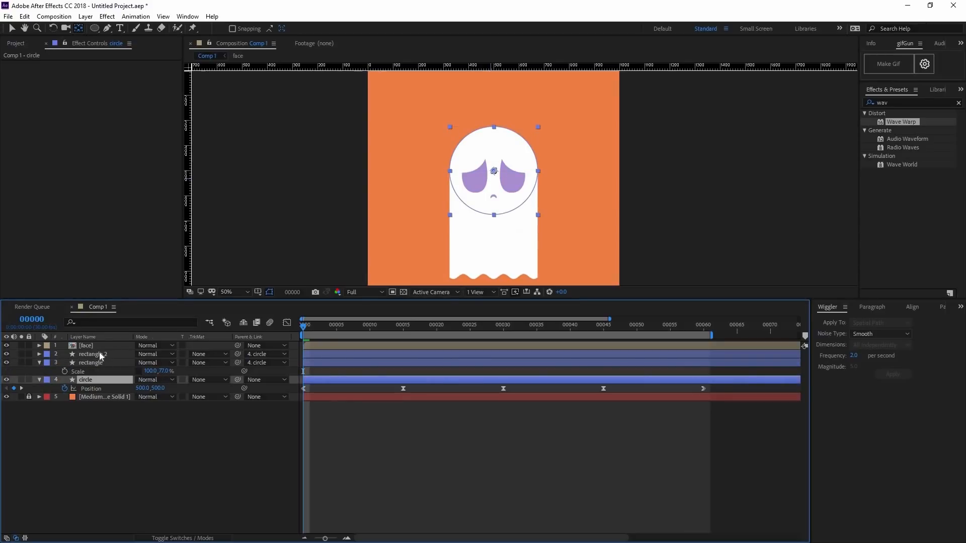
{"action": "left_click", "coordinate": [528, 239]}
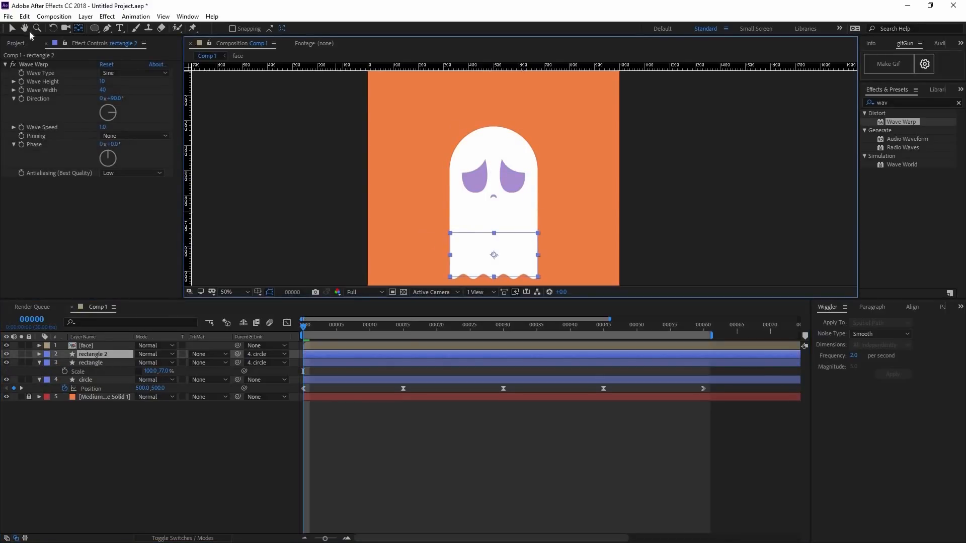
{"action": "left_click_drag", "start_coordinate": [527, 250], "coordinate": [527, 231]}
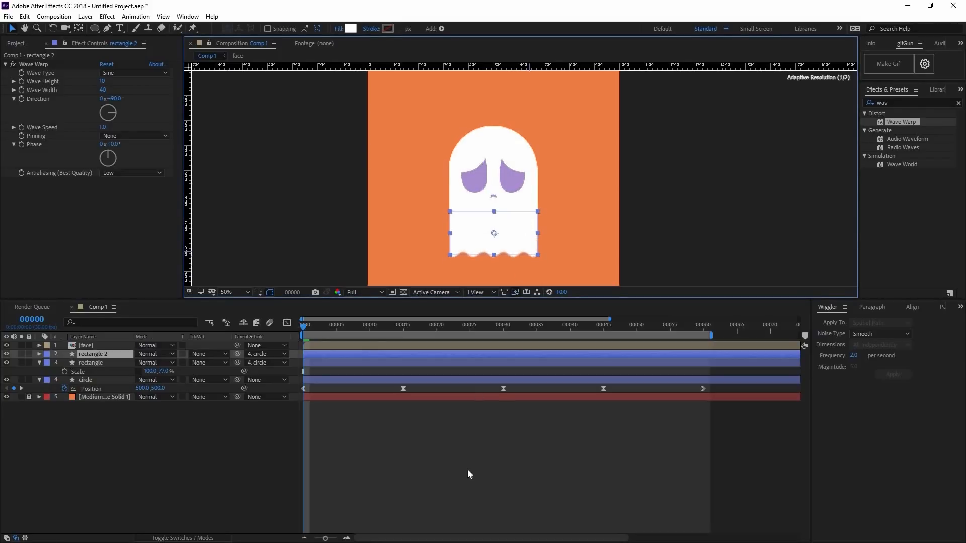
{"action": "left_click", "coordinate": [439, 152]}
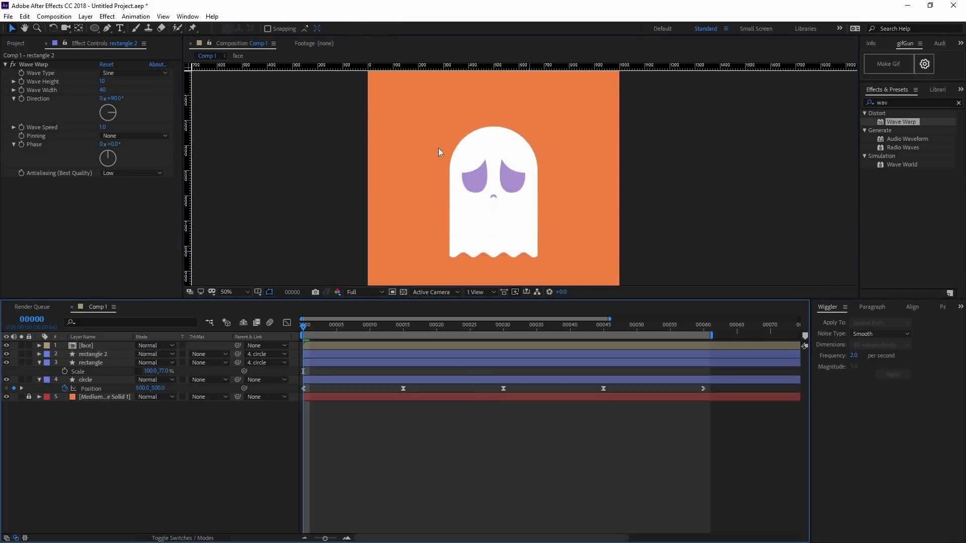
{"action": "left_click", "coordinate": [502, 253]}
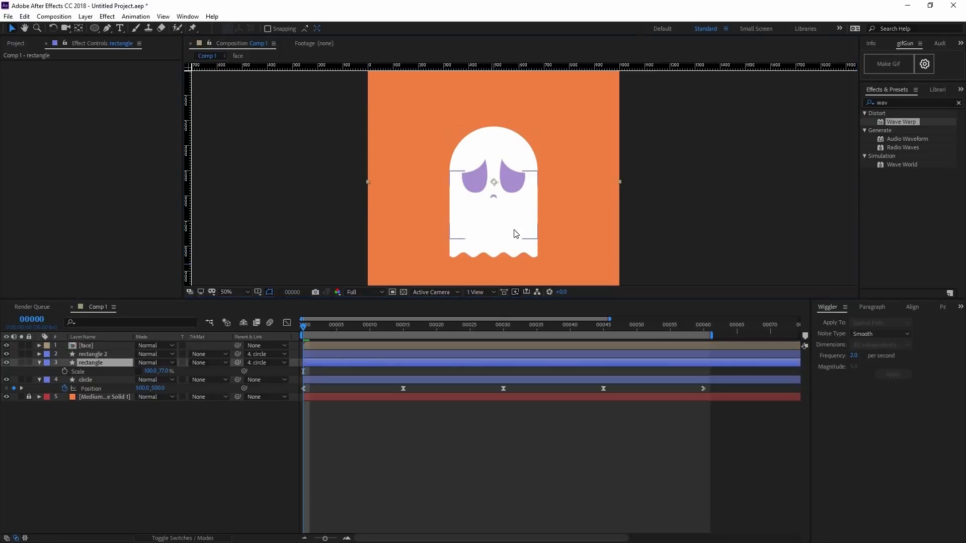
{"action": "left_click", "coordinate": [518, 250]}
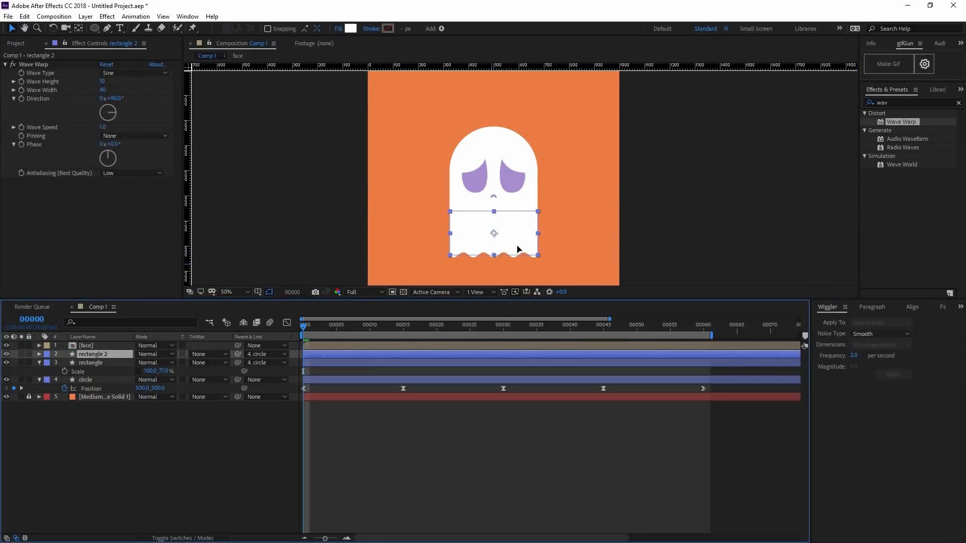
{"action": "left_click_drag", "start_coordinate": [517, 248], "coordinate": [519, 256]}
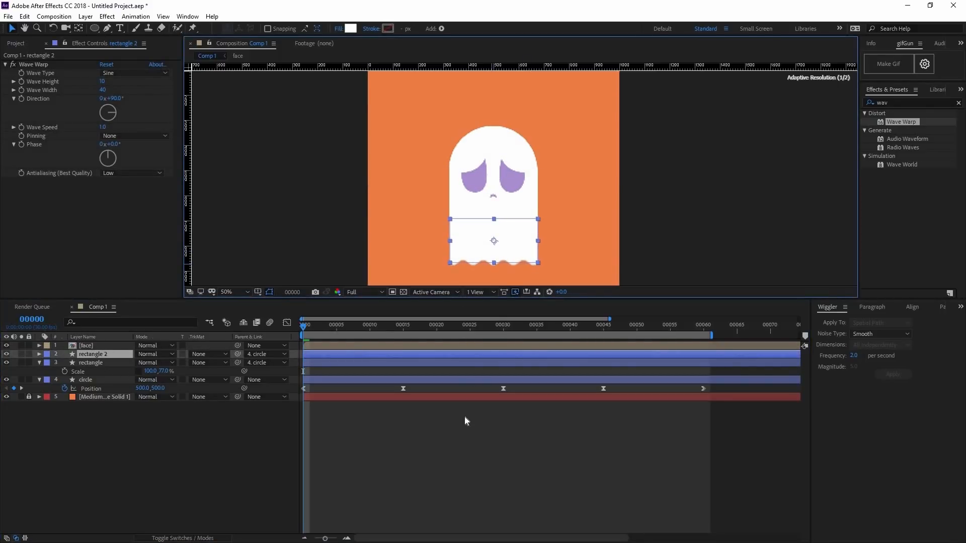
{"action": "left_click", "coordinate": [519, 424]}
{"action": "key", "text": "space"}
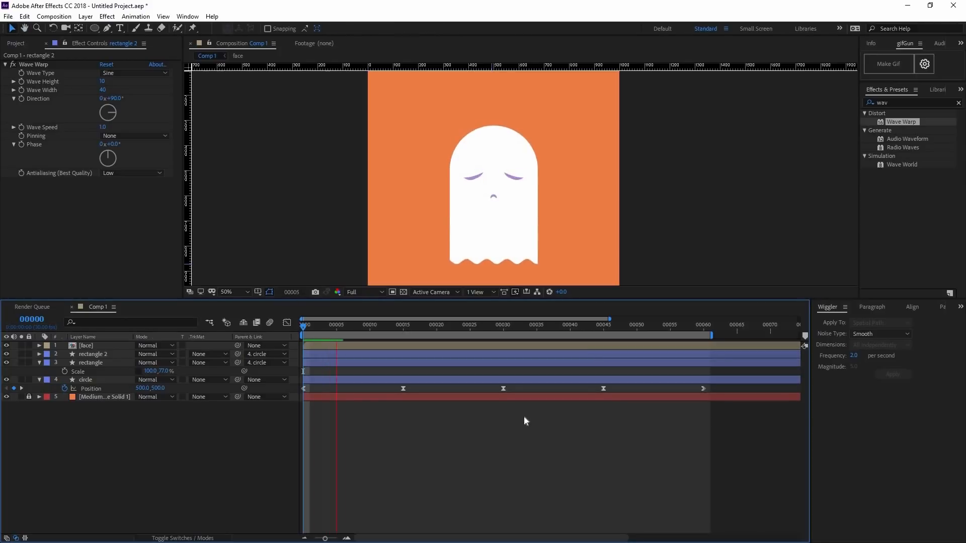
{"action": "key", "text": "space"}
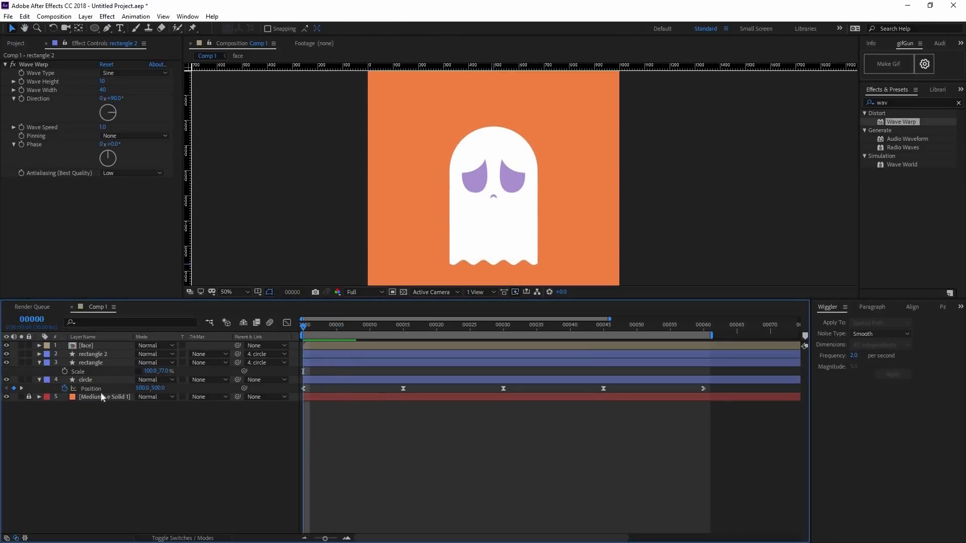
- Duplicate the circle layer, hide the duplicate, and parent the face layer to circle 2, checking the motion in a preview
{"action": "left_click", "coordinate": [98, 346]}
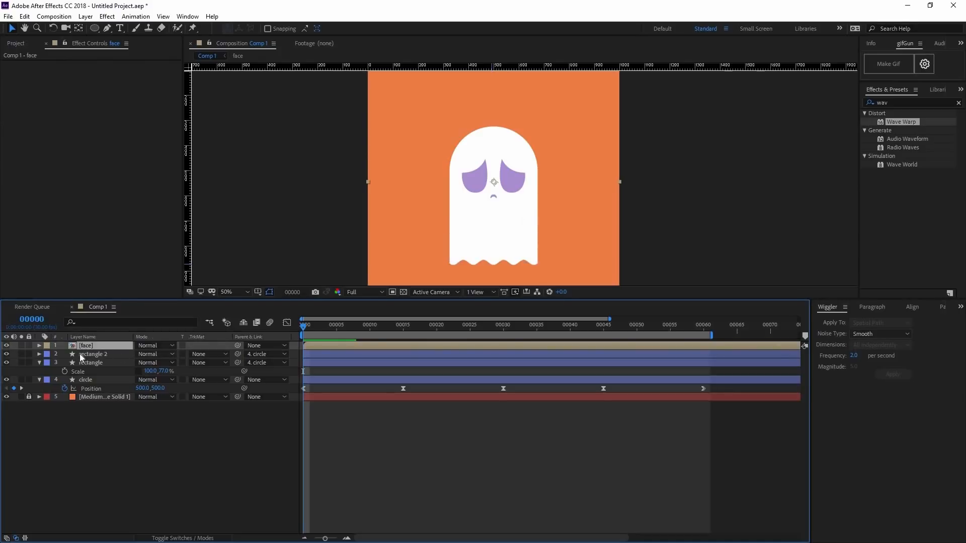
{"action": "left_click", "coordinate": [104, 380]}
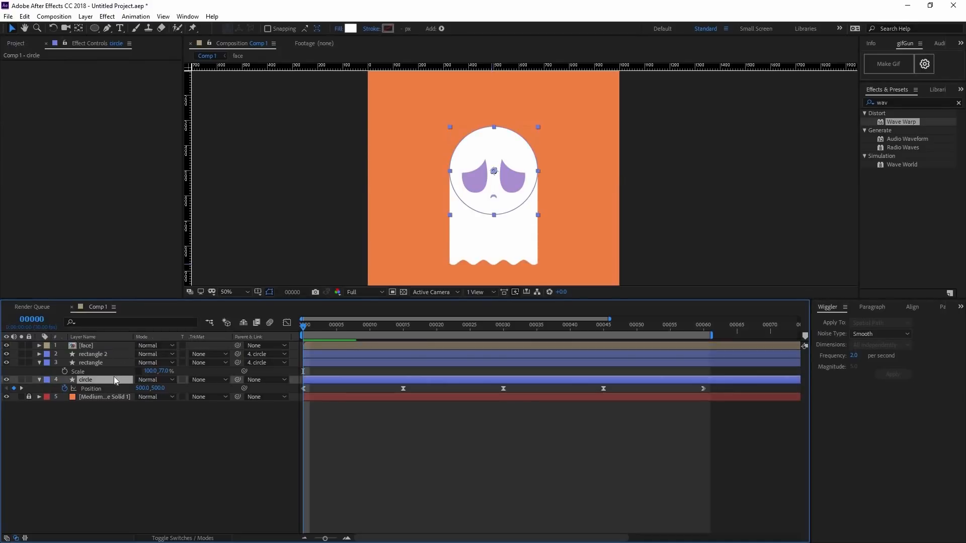
{"action": "key", "text": "ctrl+d"}
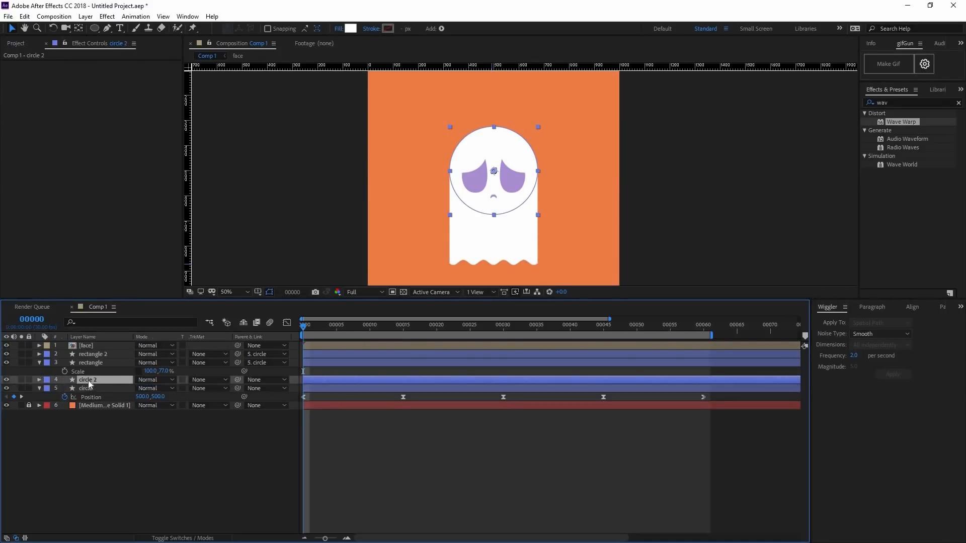
{"action": "left_click", "coordinate": [6, 381]}
{"action": "left_click", "coordinate": [93, 346]}
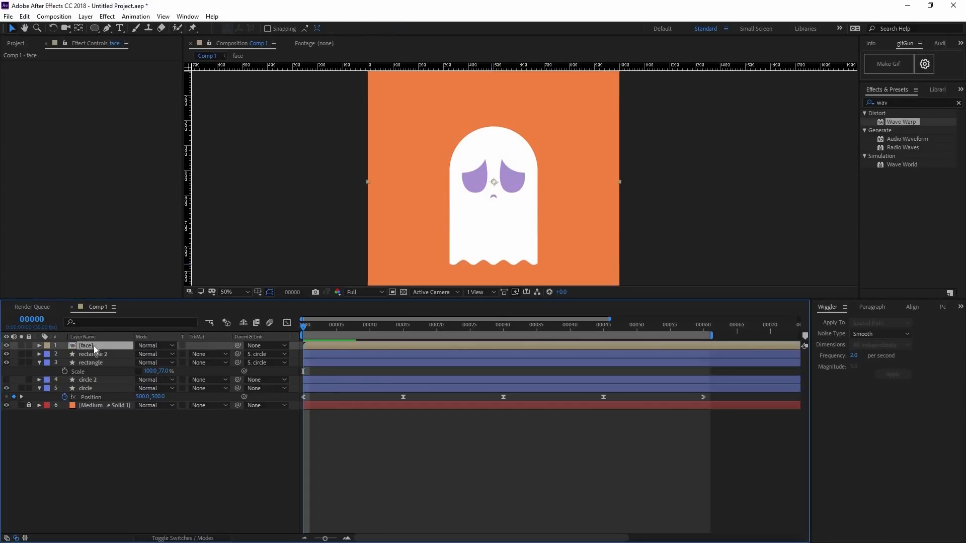
{"action": "left_click_drag", "start_coordinate": [237, 346], "coordinate": [161, 438]}
{"action": "key", "text": "space"}
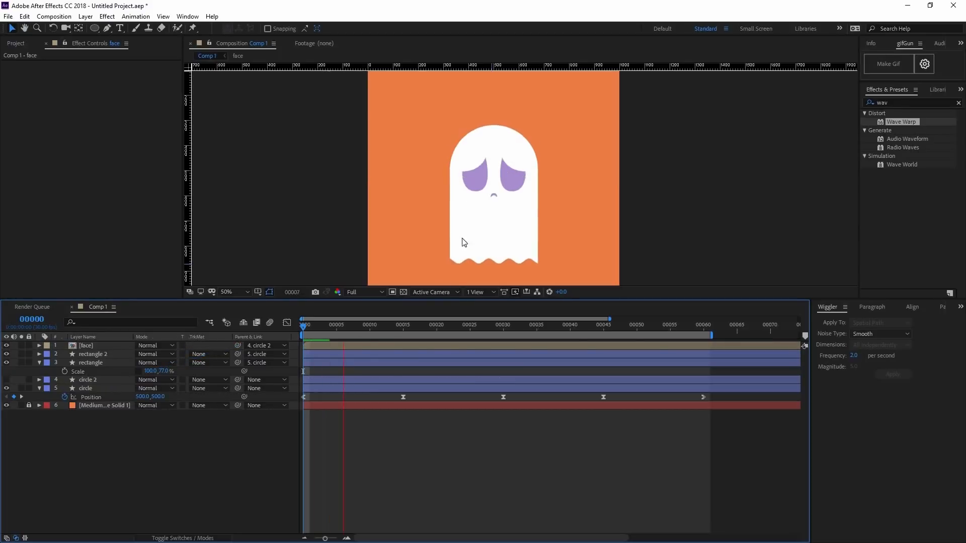
{"action": "key", "text": "space"}
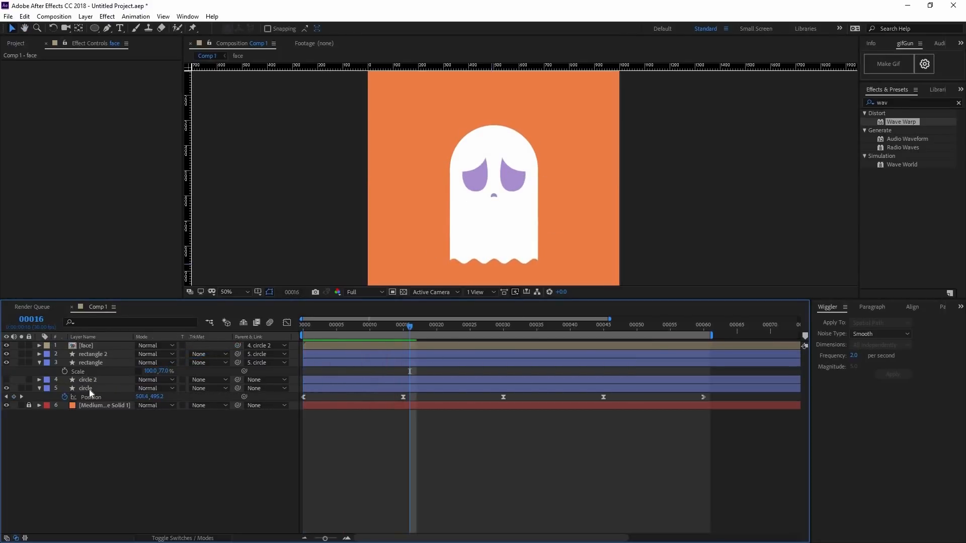
- Pre-compose the circle, rectangle and rectangle 2 layers into a new composition named body
{"action": "left_click", "coordinate": [91, 388]}
{"action": "left_click", "coordinate": [101, 363], "text": "ctrl"}
{"action": "left_click", "coordinate": [113, 355], "text": "ctrl"}
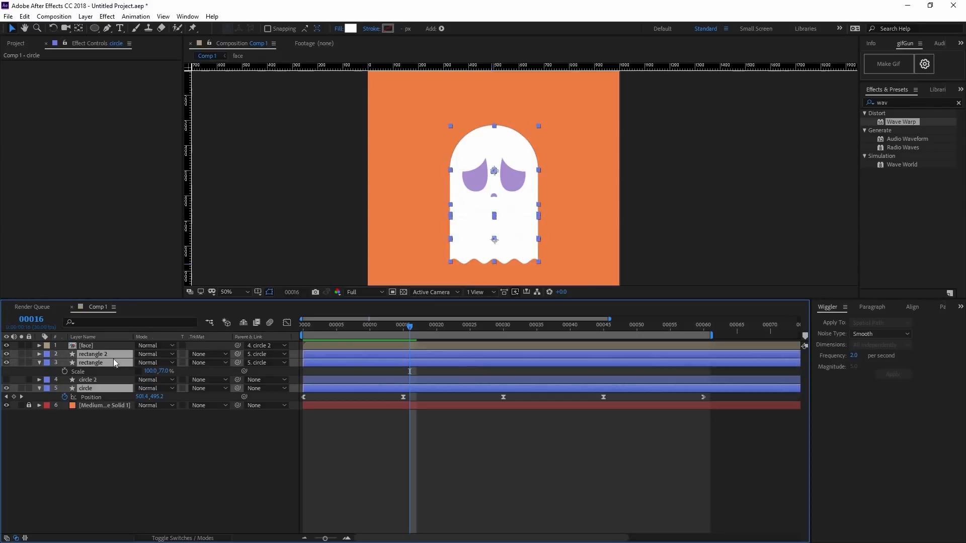
{"action": "right_click", "coordinate": [114, 356]}
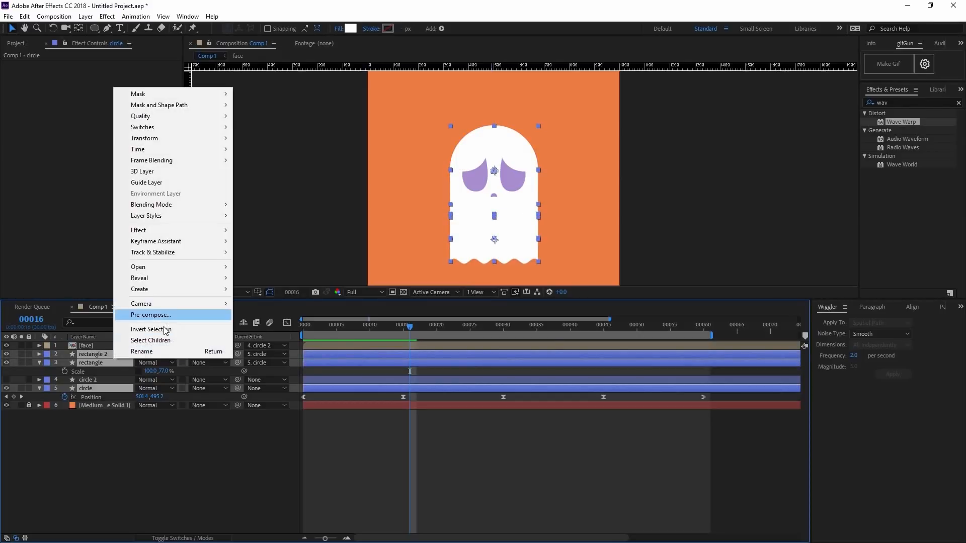
{"action": "left_click", "coordinate": [151, 315]}
{"action": "type", "text": "b"}
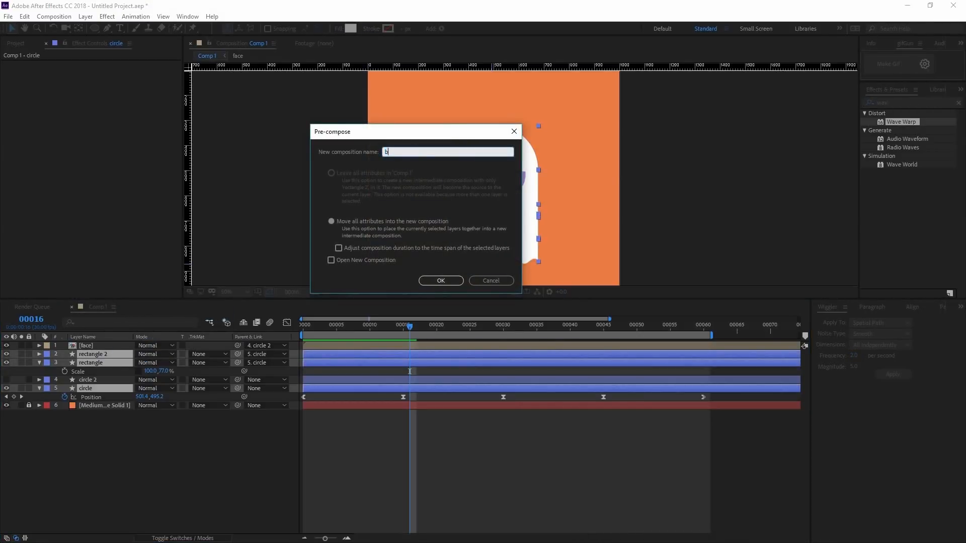
{"action": "type", "text": "ody"}
{"action": "key", "text": "Return"}
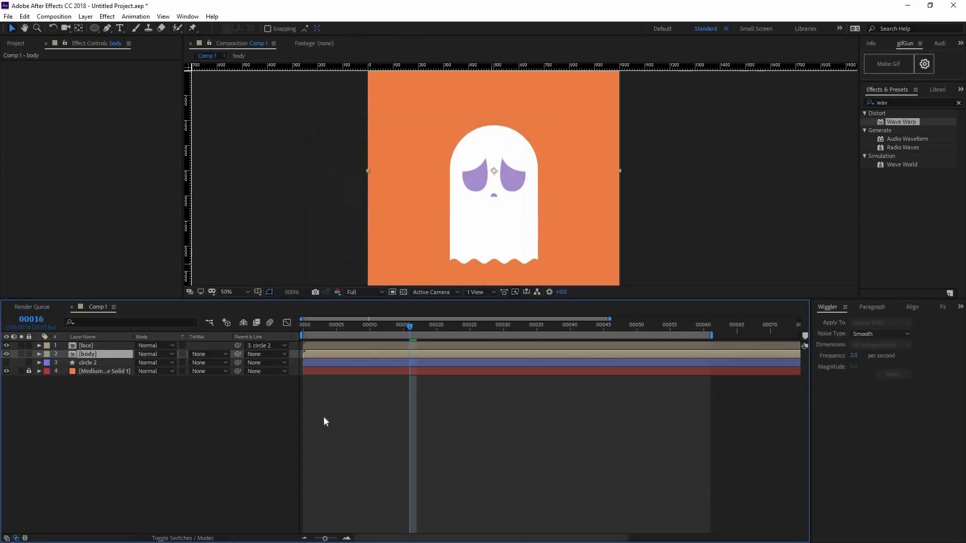
- Check the body layer by toggling its visibility, preview the ghost animation, and return to frame 0
{"action": "left_click", "coordinate": [7, 354]}
{"action": "left_click", "coordinate": [6, 353]}
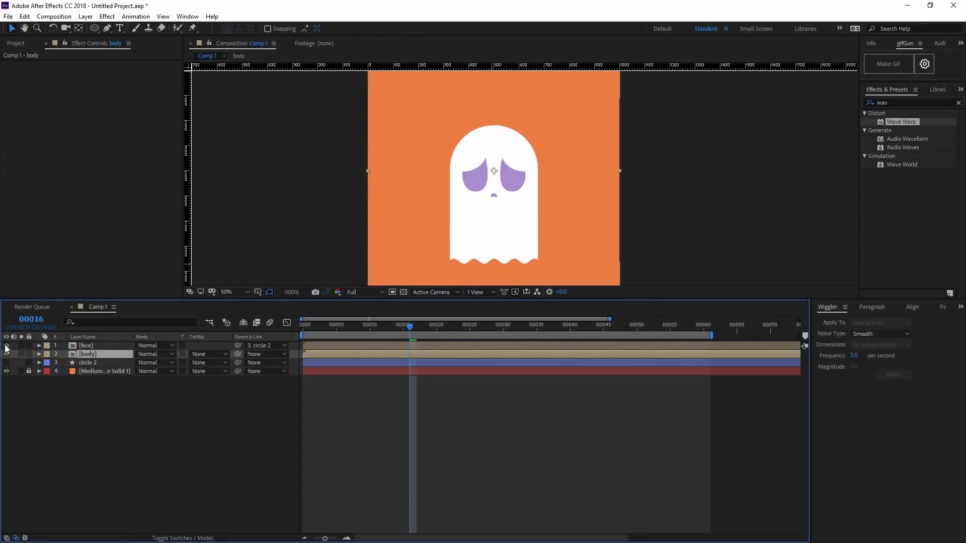
{"action": "left_click", "coordinate": [80, 364]}
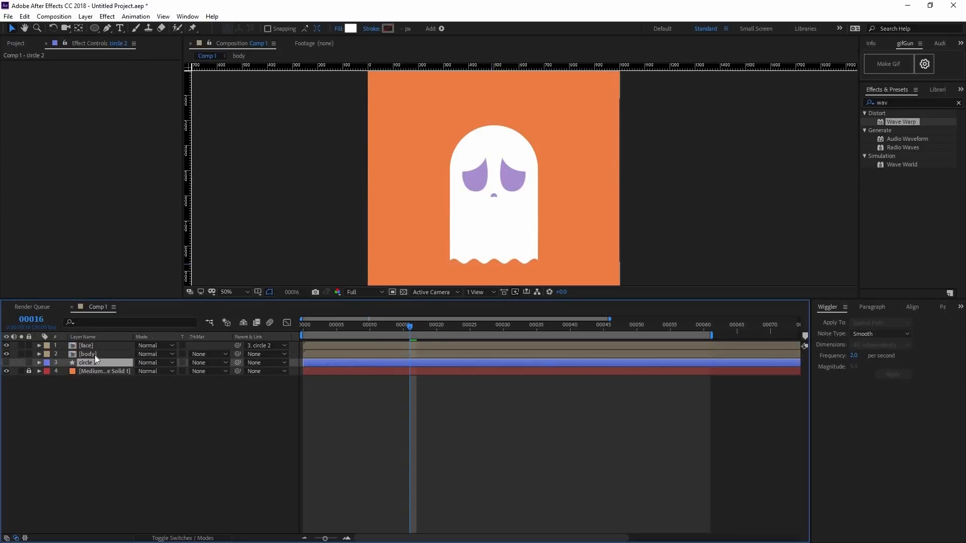
{"action": "left_click", "coordinate": [193, 403]}
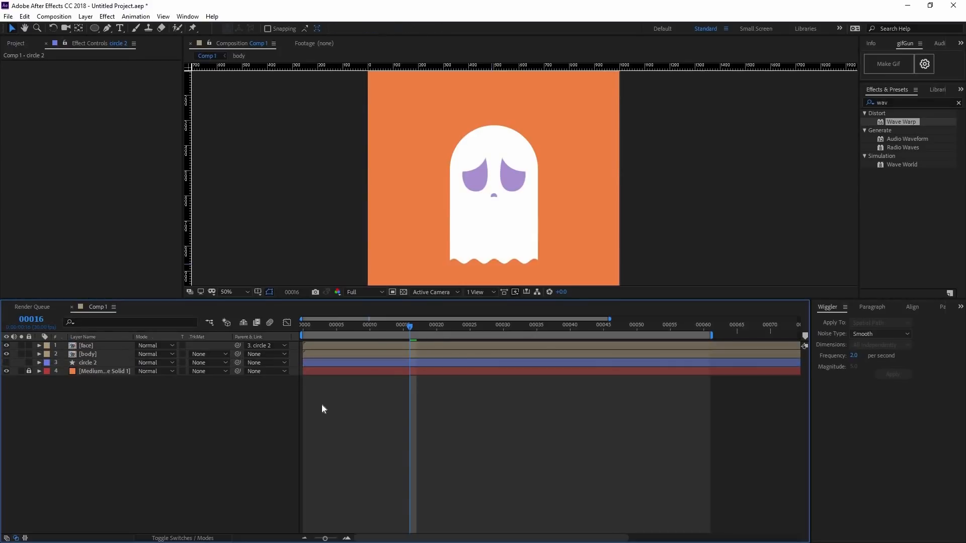
{"action": "key", "text": "space"}
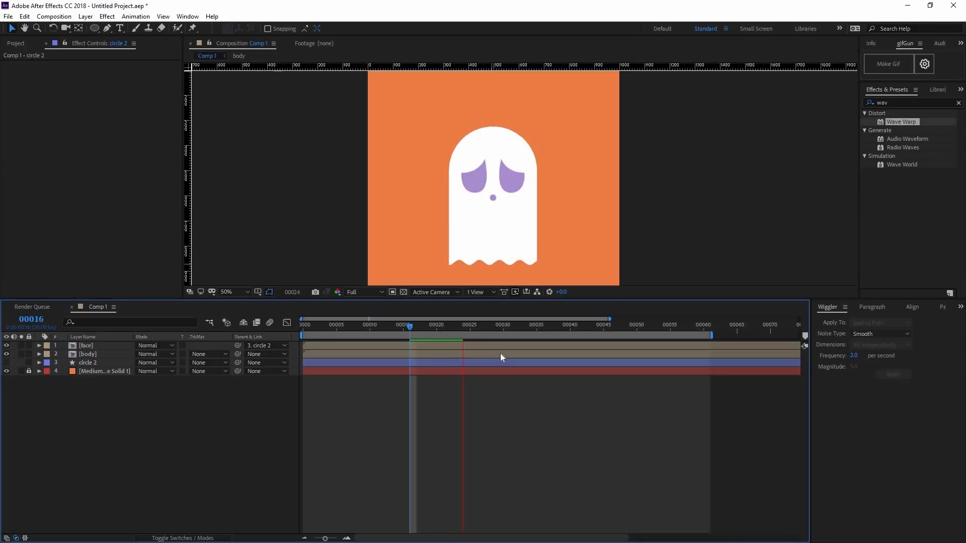
{"action": "left_click_drag", "start_coordinate": [337, 330], "coordinate": [205, 321]}
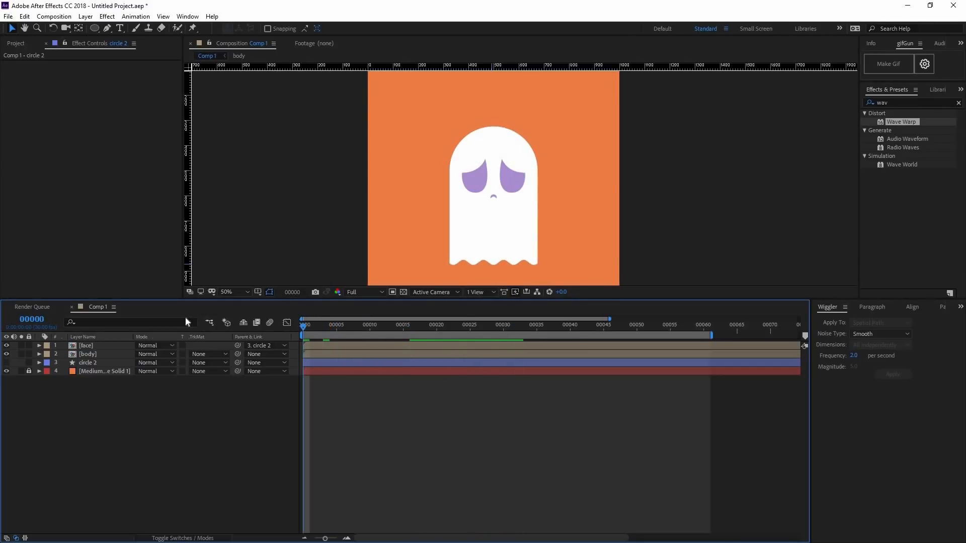
{"action": "left_click", "coordinate": [95, 28]}
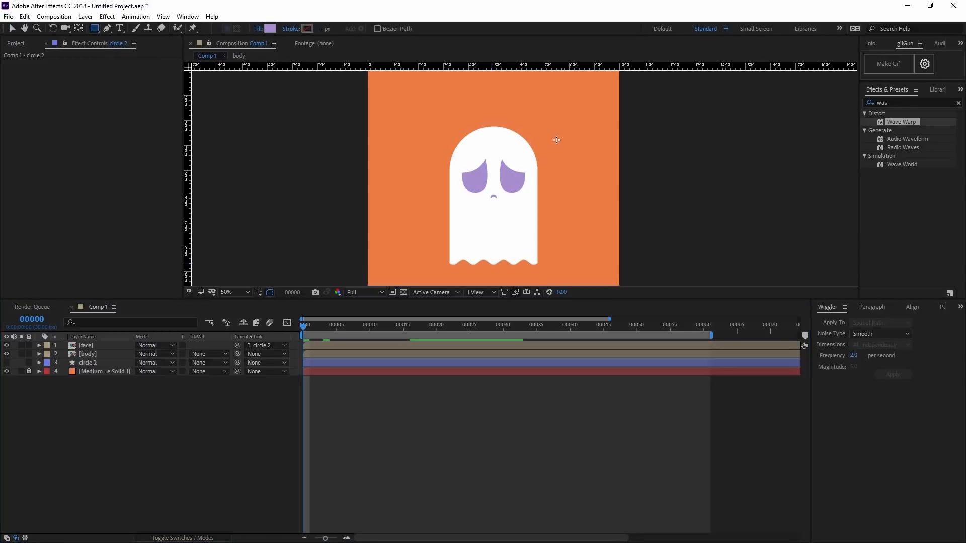
{"action": "left_click_drag", "start_coordinate": [558, 139], "coordinate": [607, 165]}
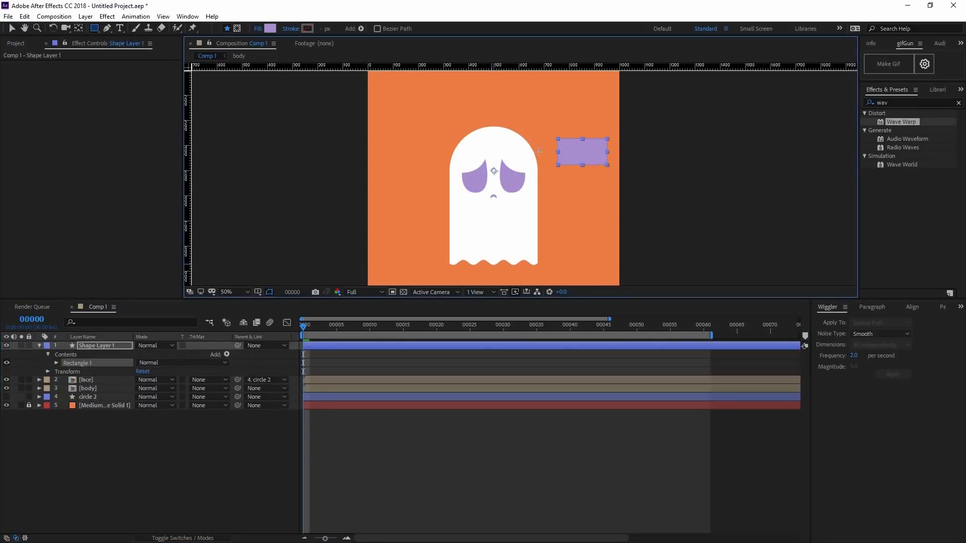
{"action": "key", "text": "Delete"}
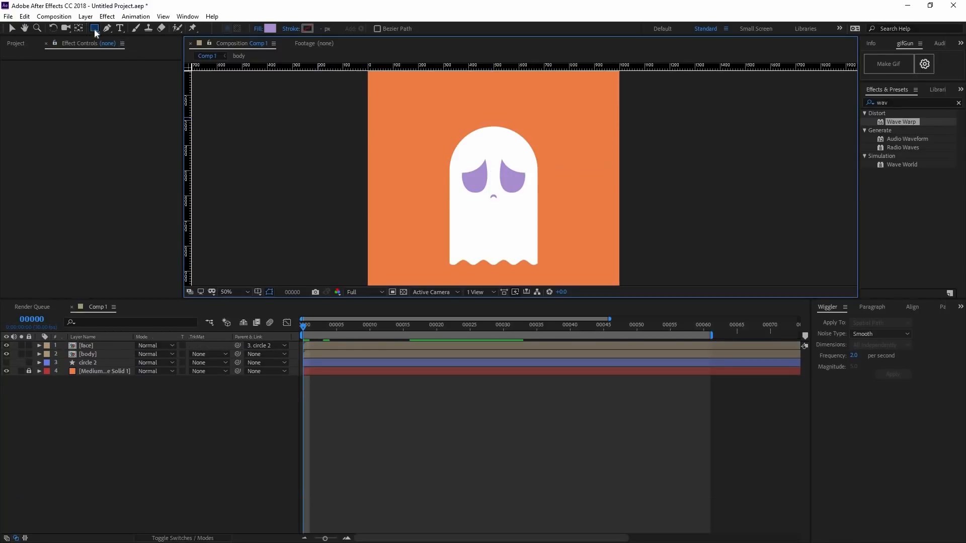
- Draw a small rounded rectangle on the orange background beside the ghost's head, fill it white, and deselect it
{"action": "left_click", "coordinate": [95, 28]}
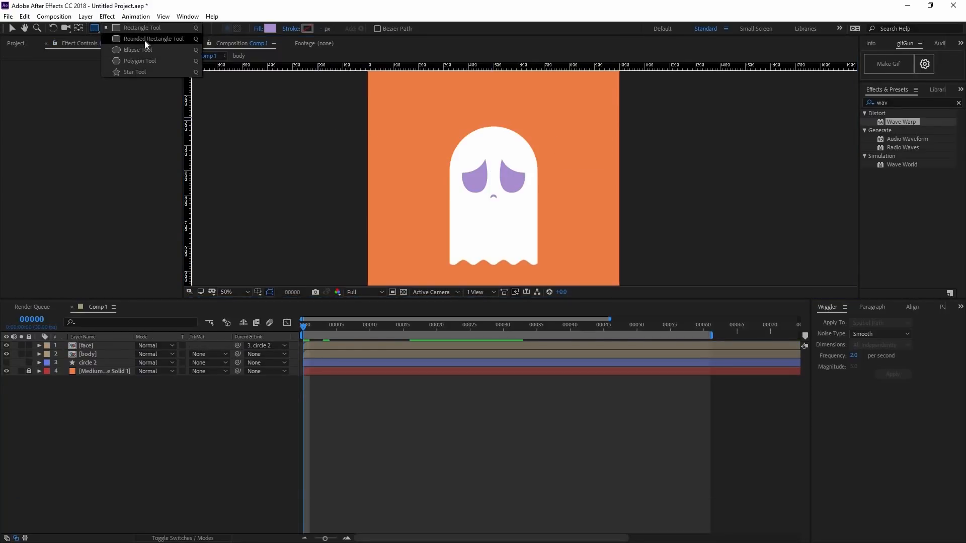
{"action": "left_click", "coordinate": [144, 40]}
{"action": "left_click_drag", "start_coordinate": [556, 140], "coordinate": [609, 166]}
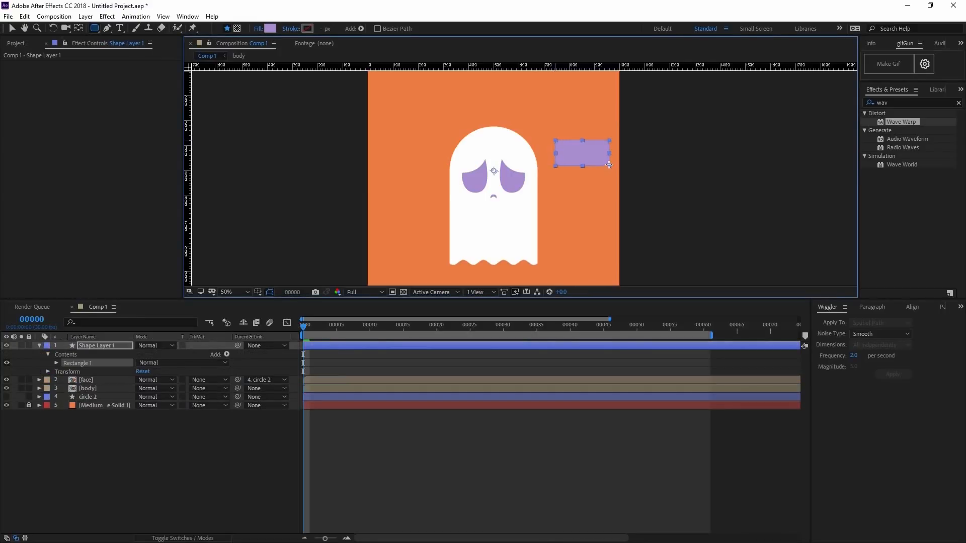
{"action": "left_click", "coordinate": [56, 363]}
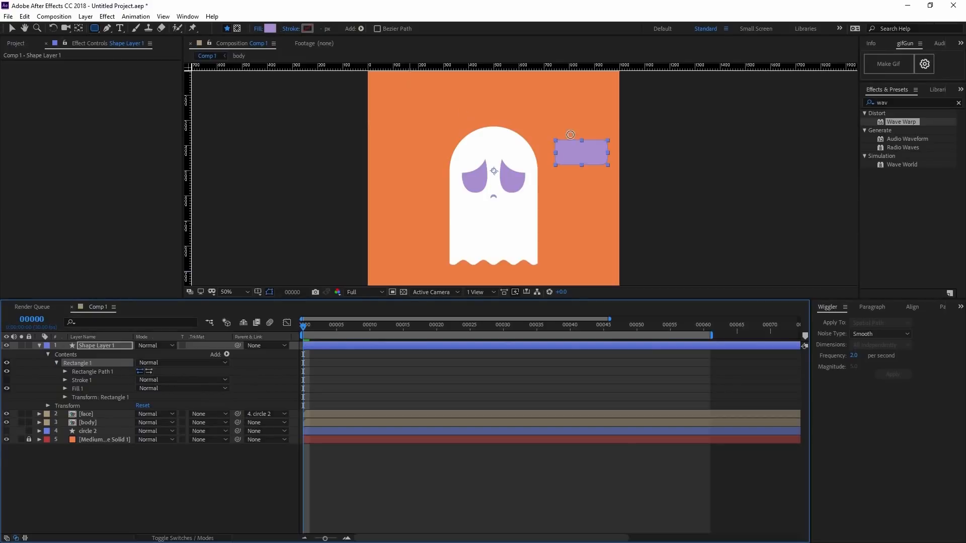
{"action": "left_click", "coordinate": [559, 128]}
{"action": "left_click", "coordinate": [784, 129]}
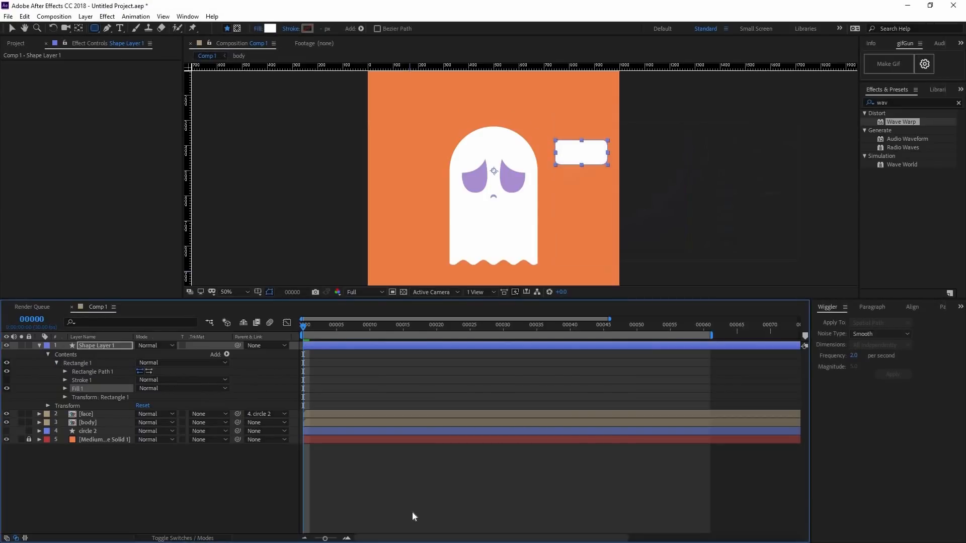
{"action": "left_click", "coordinate": [424, 473]}
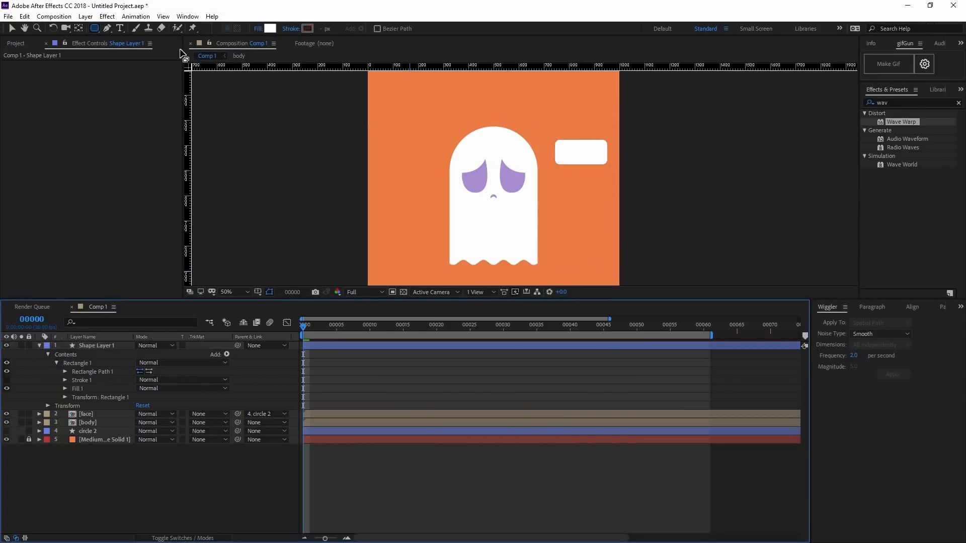
- Add a purple text layer reading boo and move it onto the white rounded rectangle beside the ghost's head
{"action": "left_click", "coordinate": [121, 29]}
{"action": "left_click", "coordinate": [478, 108]}
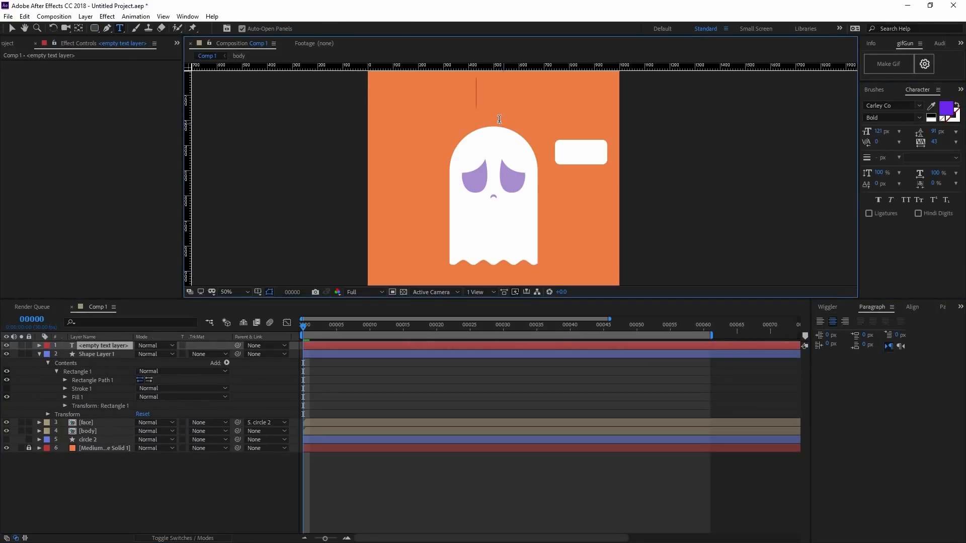
{"action": "type", "text": "boo"}
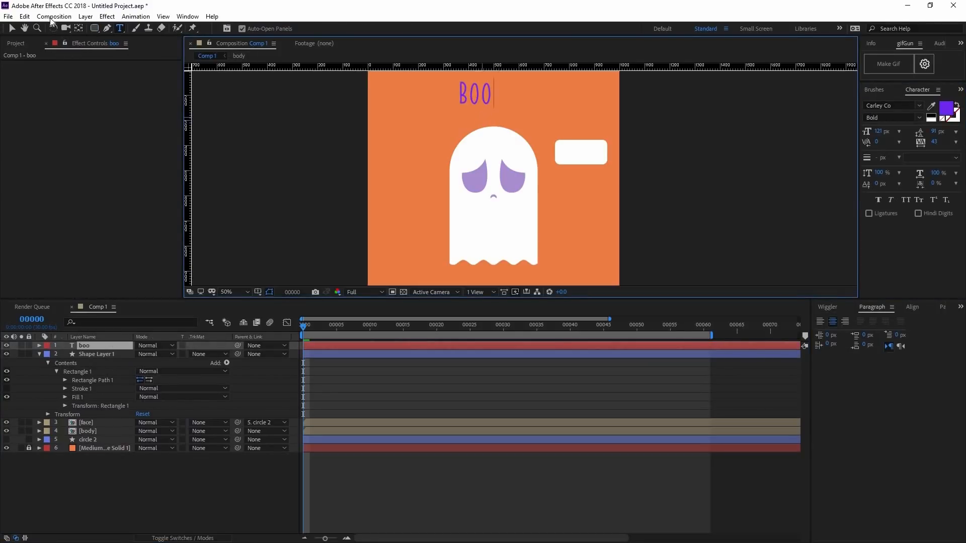
{"action": "left_click", "coordinate": [13, 29]}
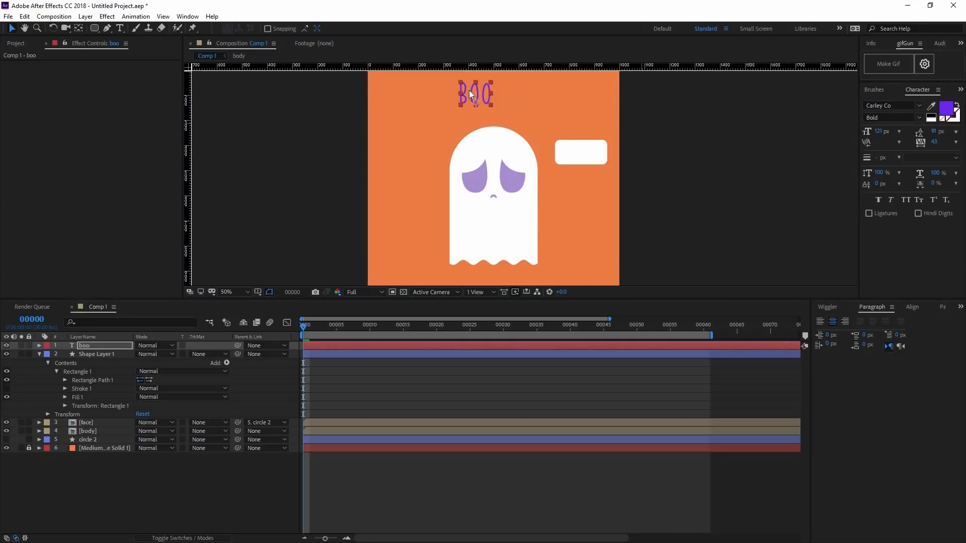
{"action": "left_click_drag", "start_coordinate": [473, 95], "coordinate": [579, 152]}
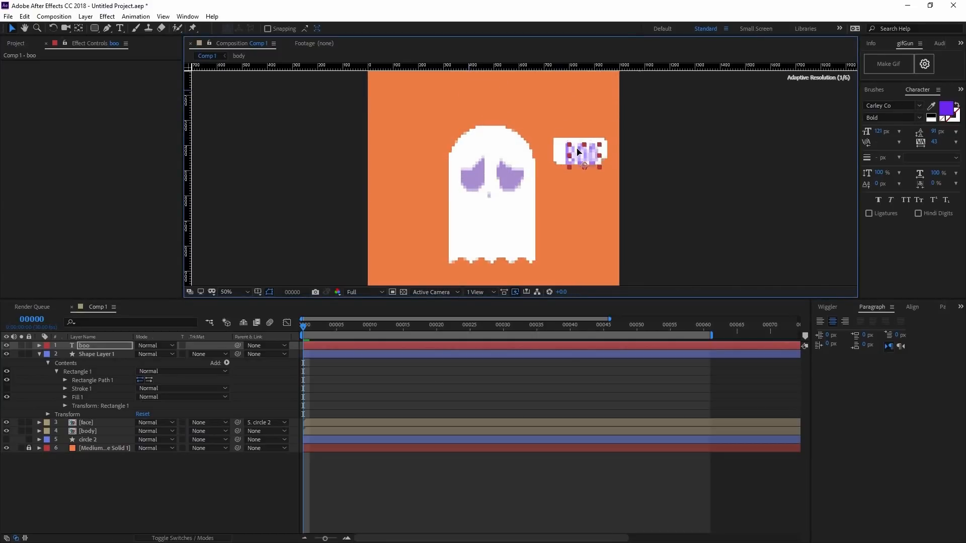
- Reduce the boo text's font size to 94 px and reposition the text inside the white rounded rectangle
{"action": "key", "text": "period"}
{"action": "left_click", "coordinate": [879, 133]}
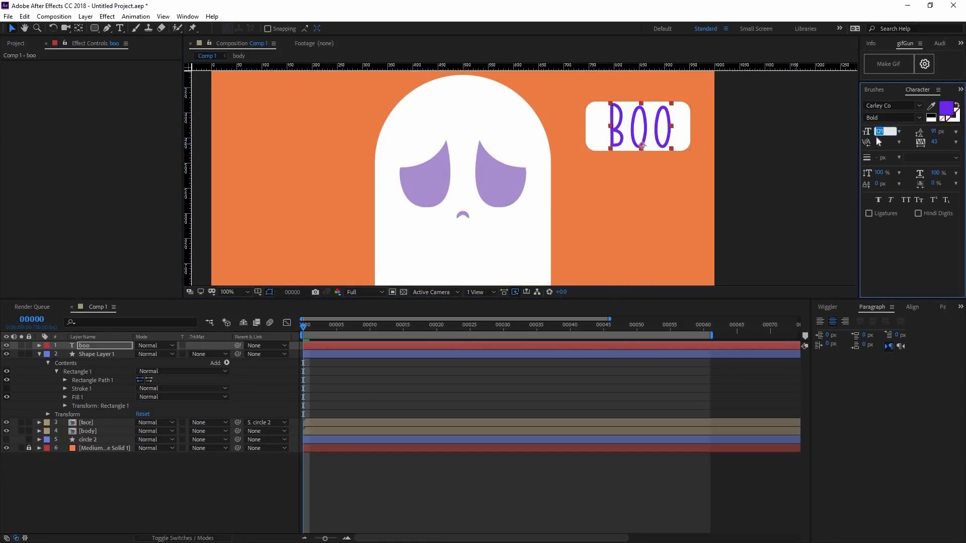
{"action": "type", "text": "140"}
{"action": "key", "text": "Return"}
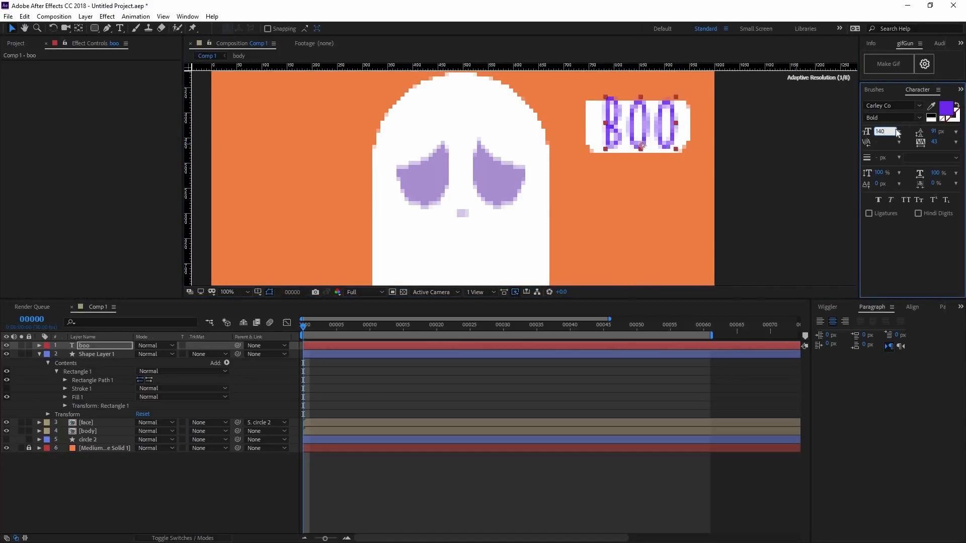
{"action": "type", "text": "110"}
{"action": "key", "text": "Return"}
{"action": "left_click", "coordinate": [748, 172]}
{"action": "left_click_drag", "start_coordinate": [876, 132], "coordinate": [874, 132]}
{"action": "left_click", "coordinate": [80, 347]}
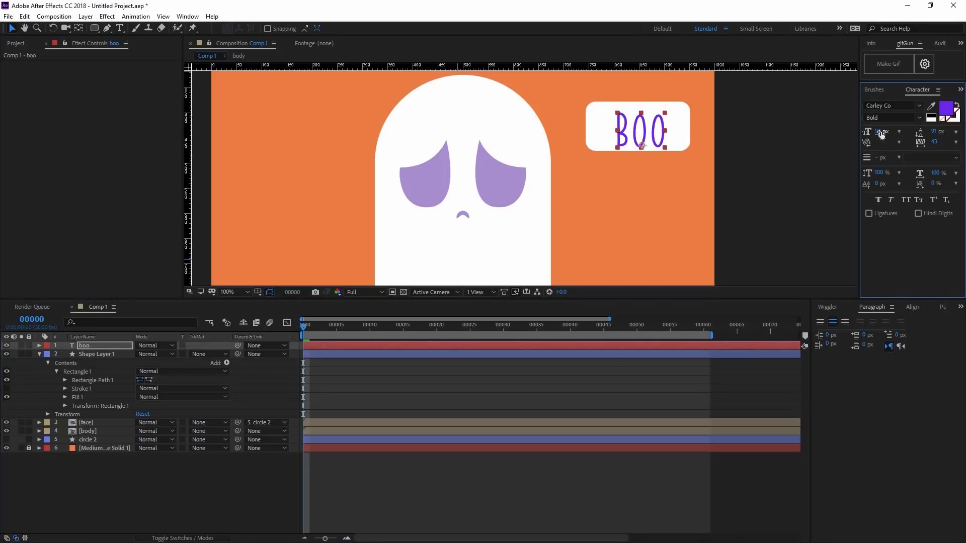
{"action": "left_click_drag", "start_coordinate": [642, 124], "coordinate": [635, 118]}
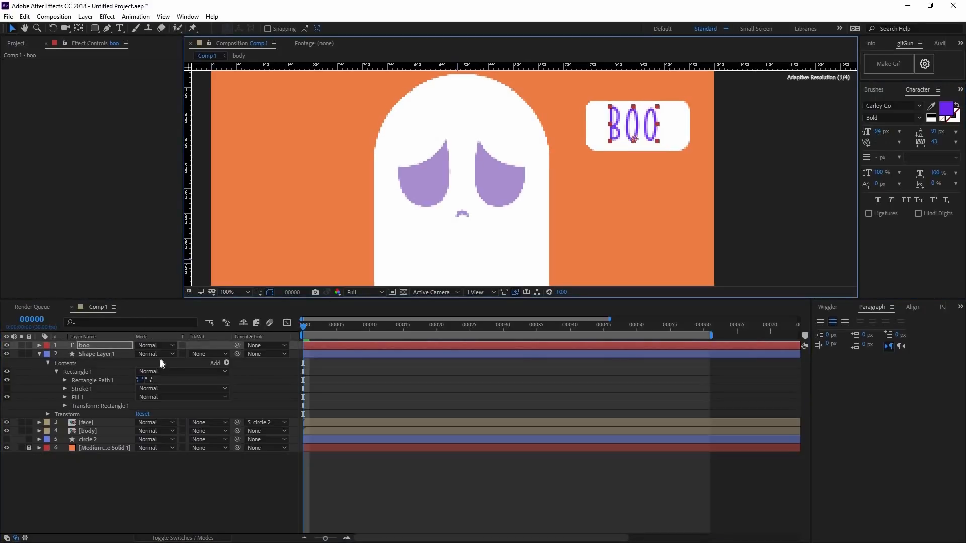
- Align the boo text and Shape Layer 1 to each other's horizontal and vertical centres, and deselect them
{"action": "left_click", "coordinate": [107, 354]}
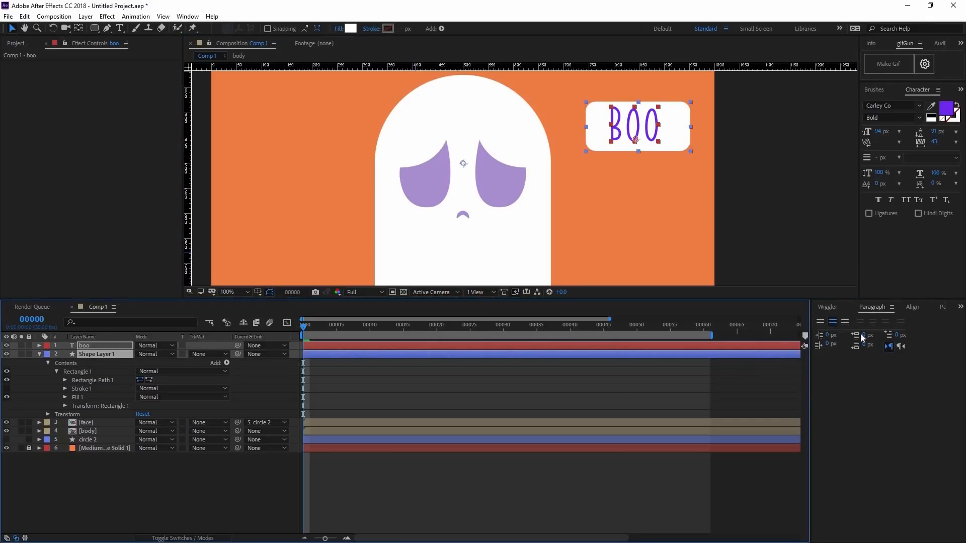
{"action": "left_click", "coordinate": [919, 307]}
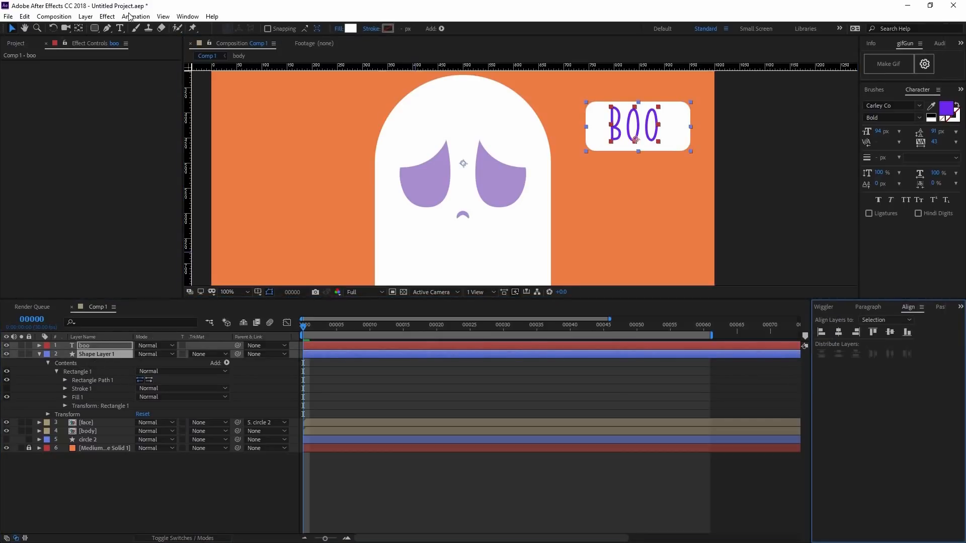
{"action": "left_click", "coordinate": [163, 16]}
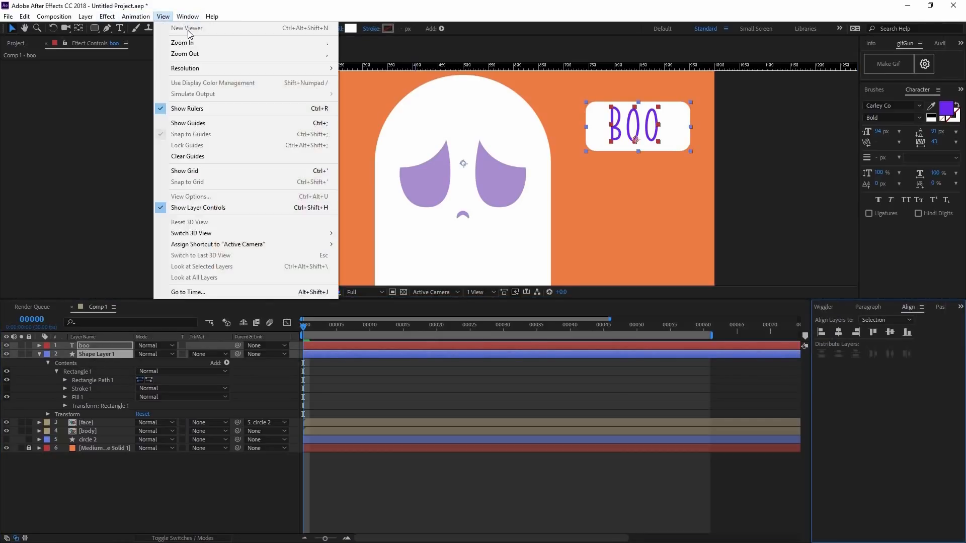
{"action": "mouse_move", "coordinate": [188, 17]}
{"action": "left_click", "coordinate": [839, 333]}
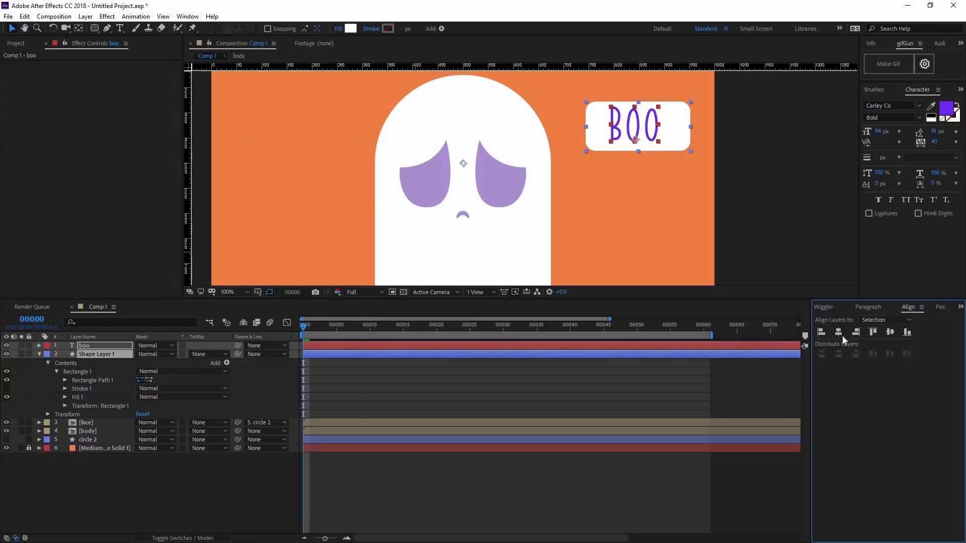
{"action": "left_click", "coordinate": [890, 333]}
{"action": "left_click", "coordinate": [751, 226]}
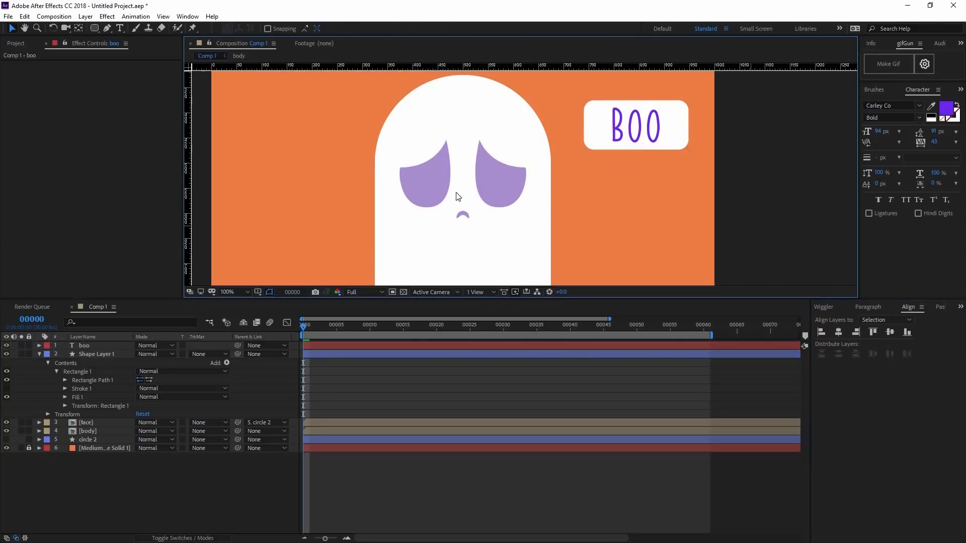
- Draw a triangular speech-bubble tail on Shape Layer 1 with the Pen tool, pointing down toward the ghost, and deselect the layer
{"action": "left_click", "coordinate": [94, 355]}
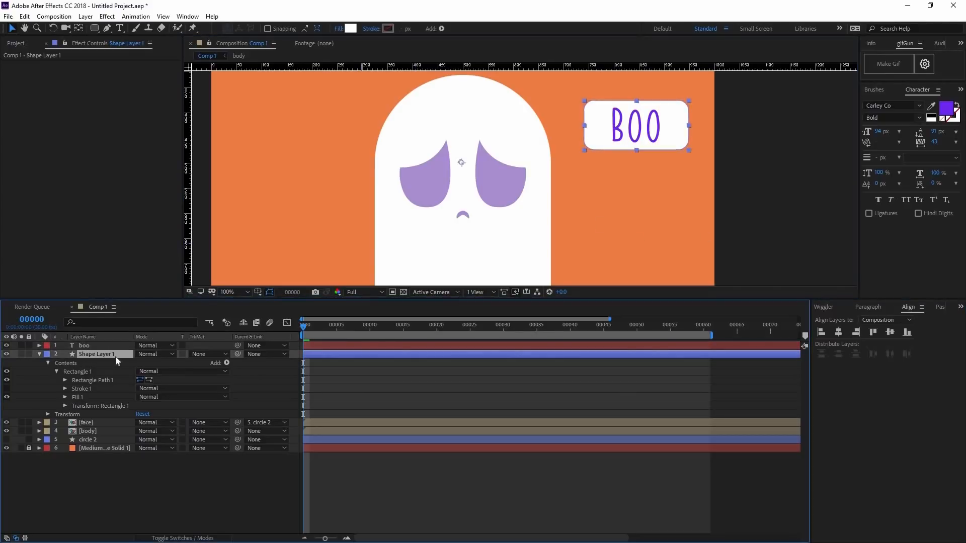
{"action": "left_click", "coordinate": [107, 28]}
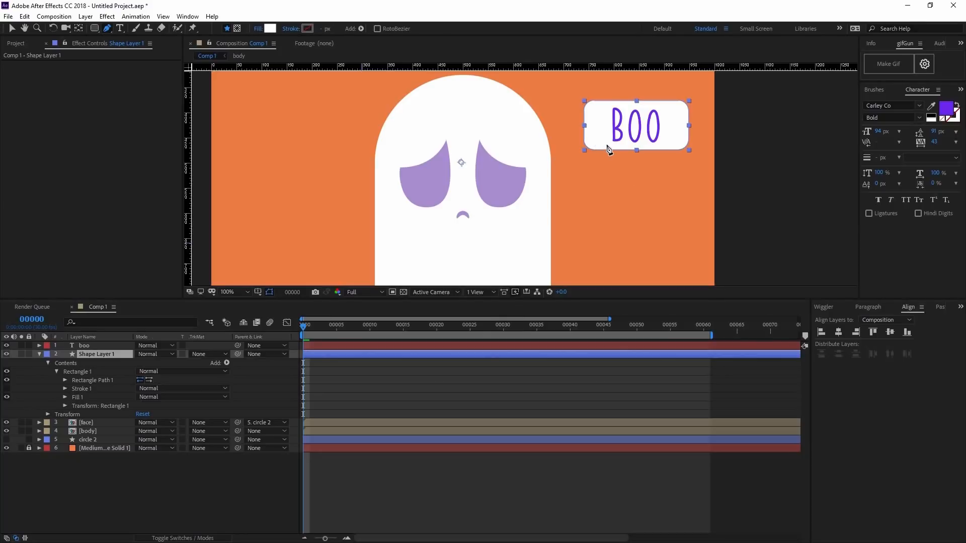
{"action": "left_click_drag", "start_coordinate": [605, 145], "coordinate": [586, 176]}
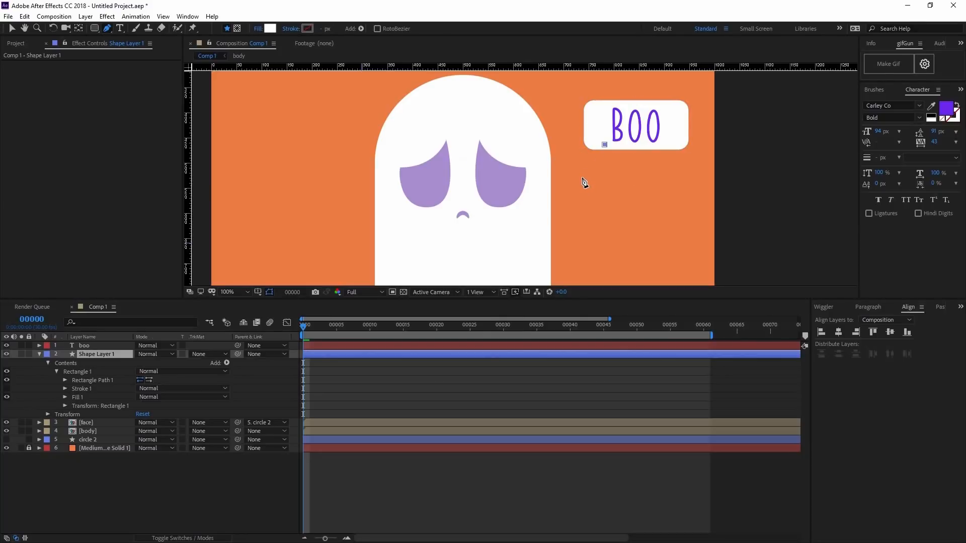
{"action": "left_click", "coordinate": [624, 149]}
{"action": "left_click", "coordinate": [604, 145]}
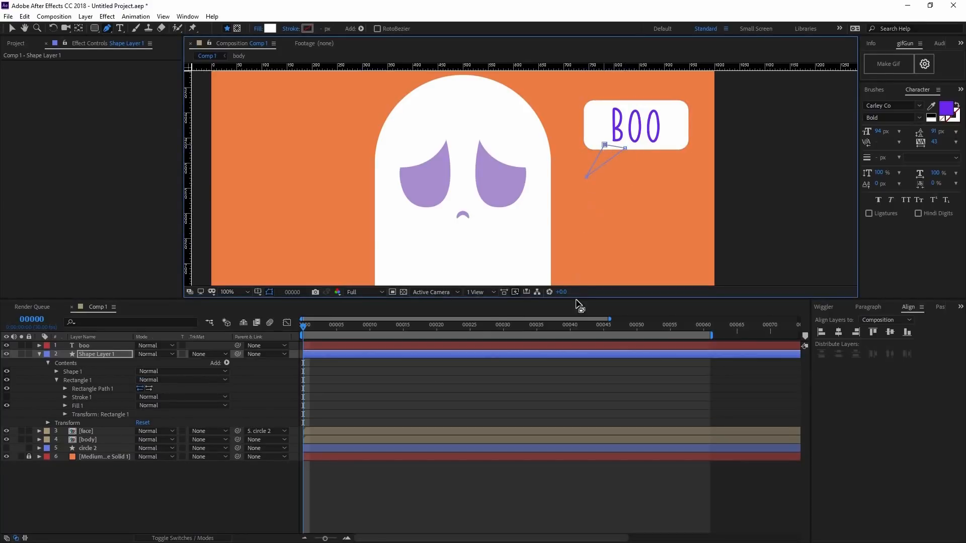
{"action": "left_click", "coordinate": [559, 395]}
{"action": "key", "text": "ctrl+shift+a"}
{"action": "left_click", "coordinate": [611, 357]}
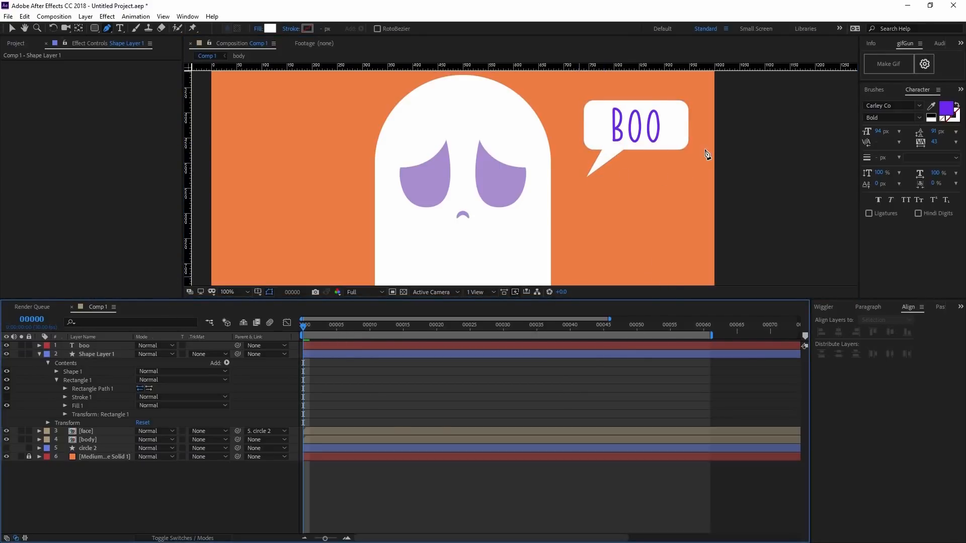
- Scrub through the first frames to check the animation, and parent the boo text layer to Shape Layer 1
{"action": "key", "text": "."}
{"action": "left_click_drag", "start_coordinate": [304, 325], "coordinate": [210, 325]}
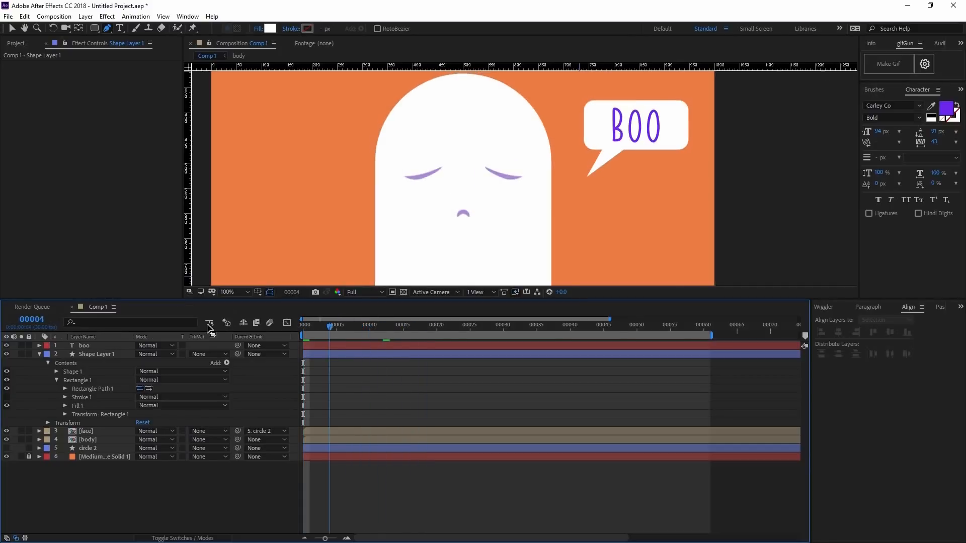
{"action": "left_click", "coordinate": [92, 354]}
{"action": "left_click", "coordinate": [93, 345]}
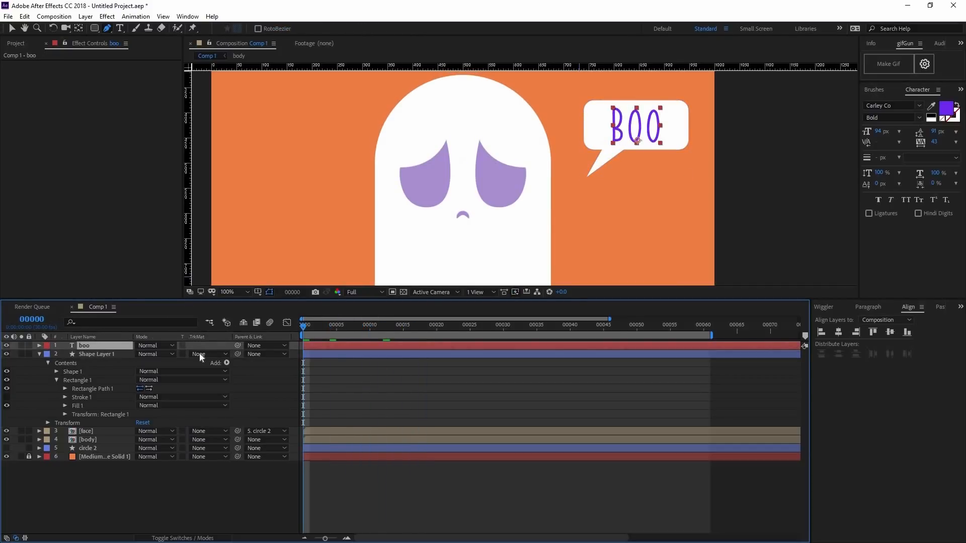
{"action": "left_click_drag", "start_coordinate": [237, 346], "coordinate": [109, 361]}
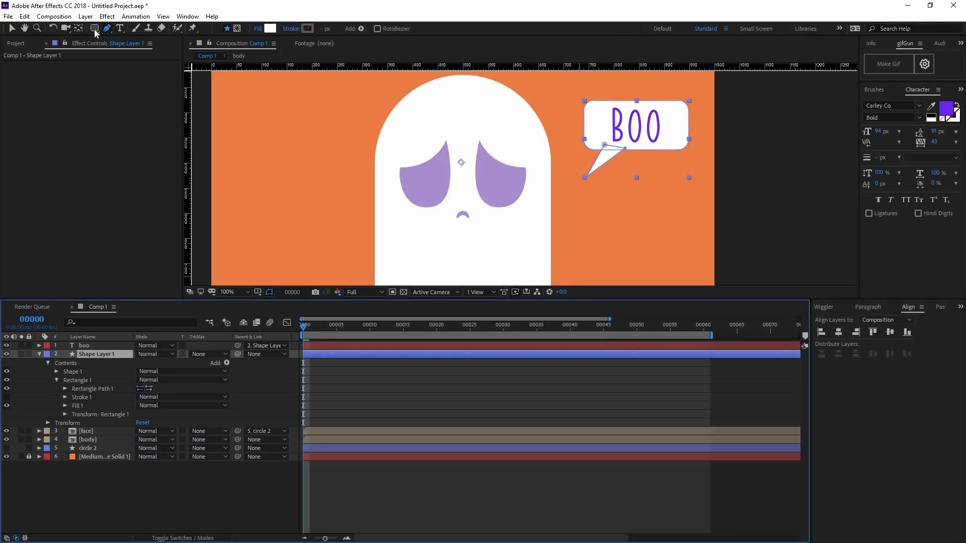
- Move Shape Layer 1's anchor point to the tip of the speech bubble's tail
{"action": "left_click", "coordinate": [78, 29]}
{"action": "scroll", "coordinate": [541, 175], "scroll_direction": "down", "scroll_amount": 1}
{"action": "scroll", "coordinate": [506, 176], "scroll_direction": "up", "scroll_amount": 1}
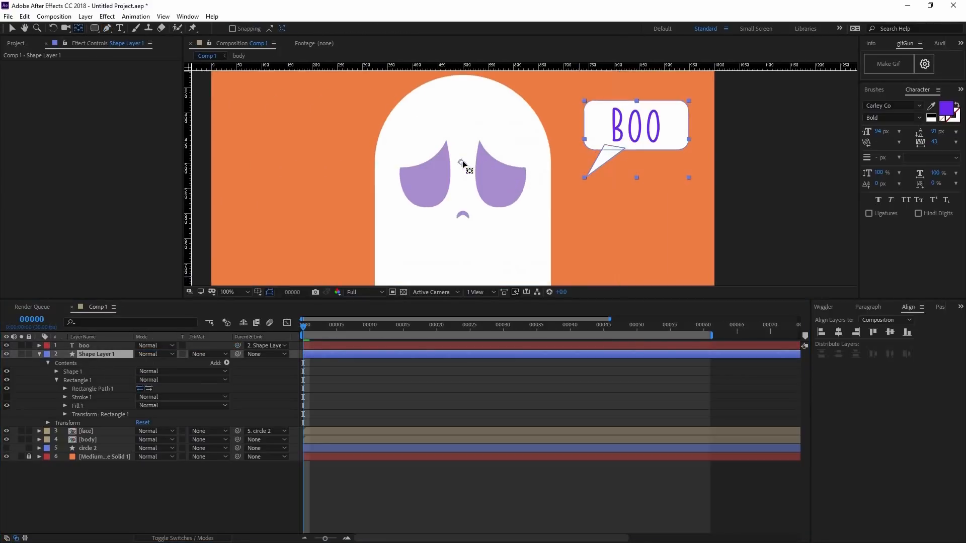
{"action": "left_click_drag", "start_coordinate": [566, 173], "coordinate": [586, 177]}
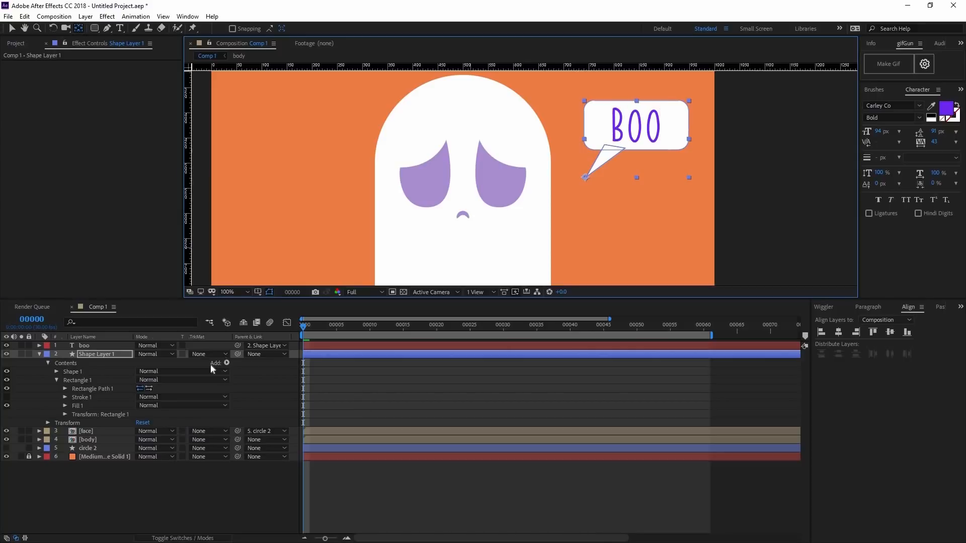
- Start keyframing Shape Layer 1's scale at frame 24 and set the scale to 120% at frame 30
{"action": "left_click", "coordinate": [102, 355]}
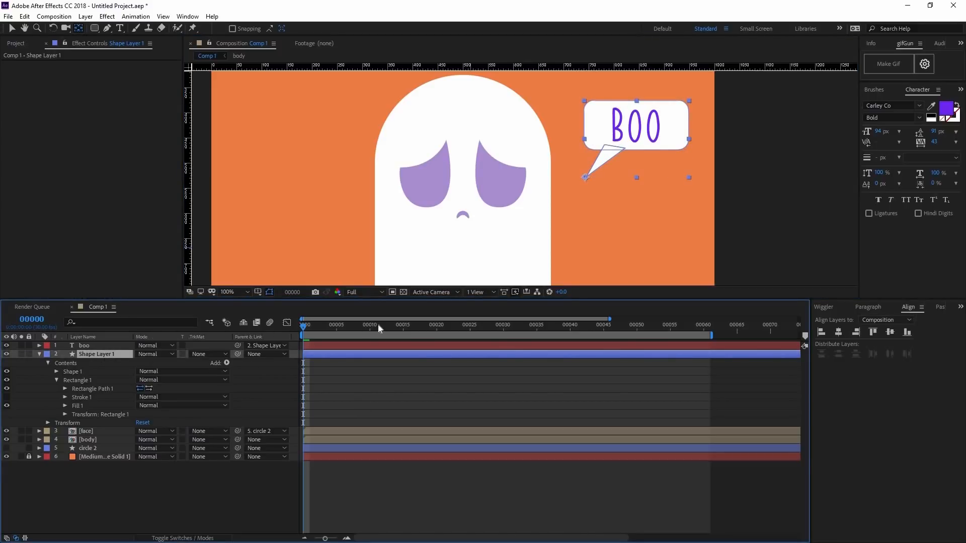
{"action": "key", "text": "s"}
{"action": "left_click_drag", "start_coordinate": [470, 325], "coordinate": [426, 340]}
{"action": "left_click", "coordinate": [463, 341]}
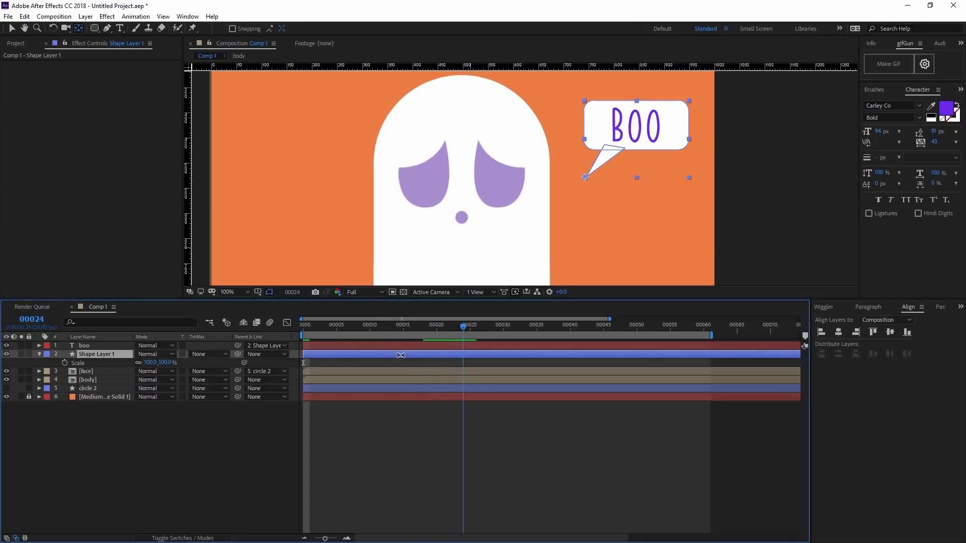
{"action": "left_click", "coordinate": [64, 362]}
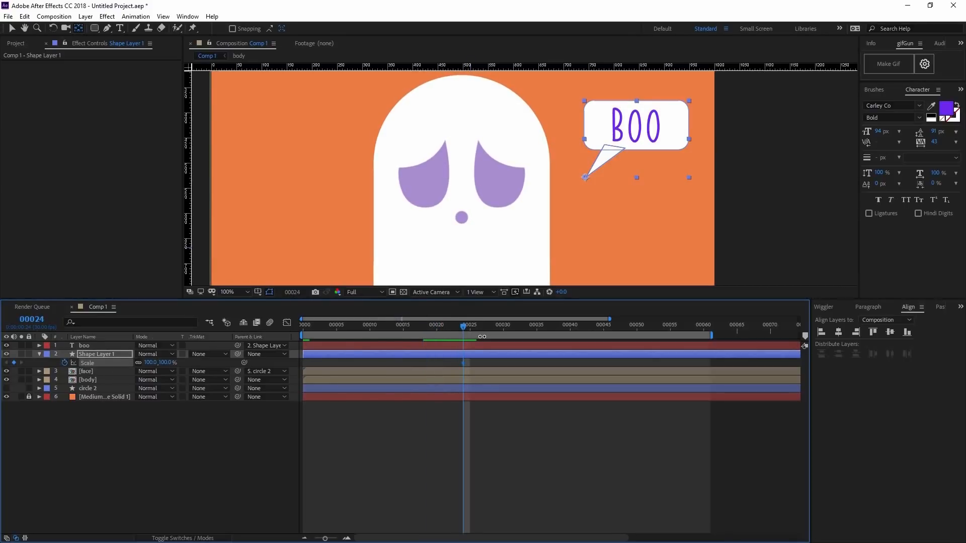
{"action": "left_click", "coordinate": [503, 331]}
{"action": "left_click", "coordinate": [149, 363]}
{"action": "type", "text": "120"}
{"action": "key", "text": "Return"}
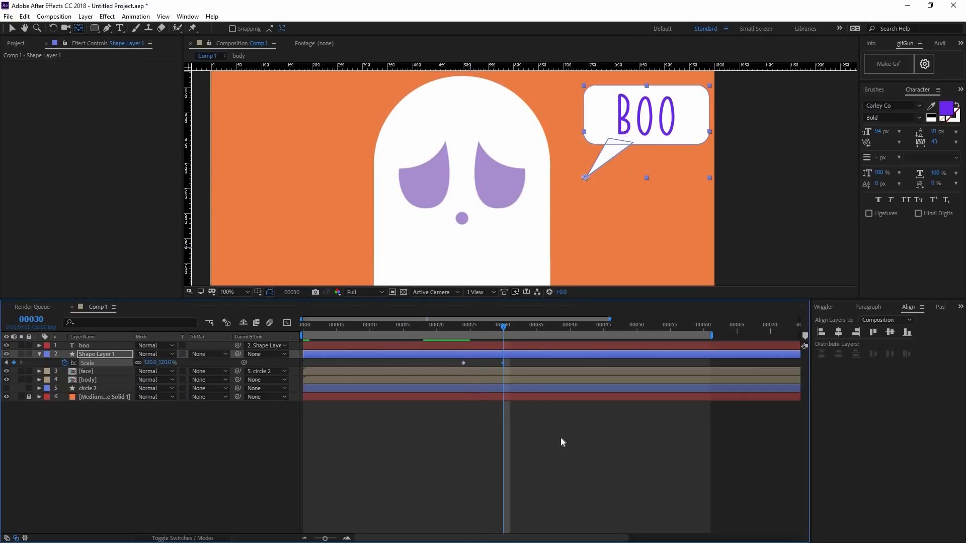
{"action": "key", "text": "F2"}
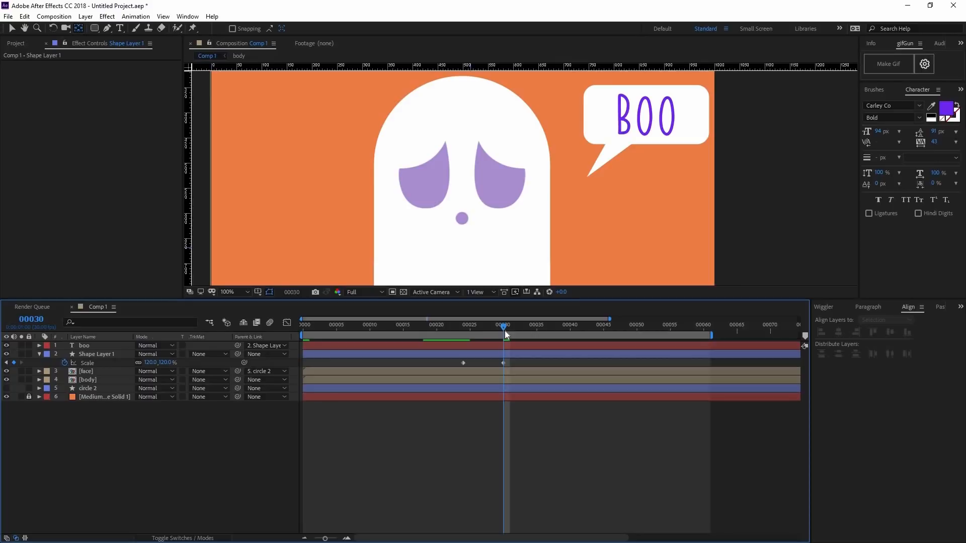
- Set Shape Layer 1's scale to 100% at frame 33 and to 0% at frame 24
{"action": "left_click", "coordinate": [523, 328]}
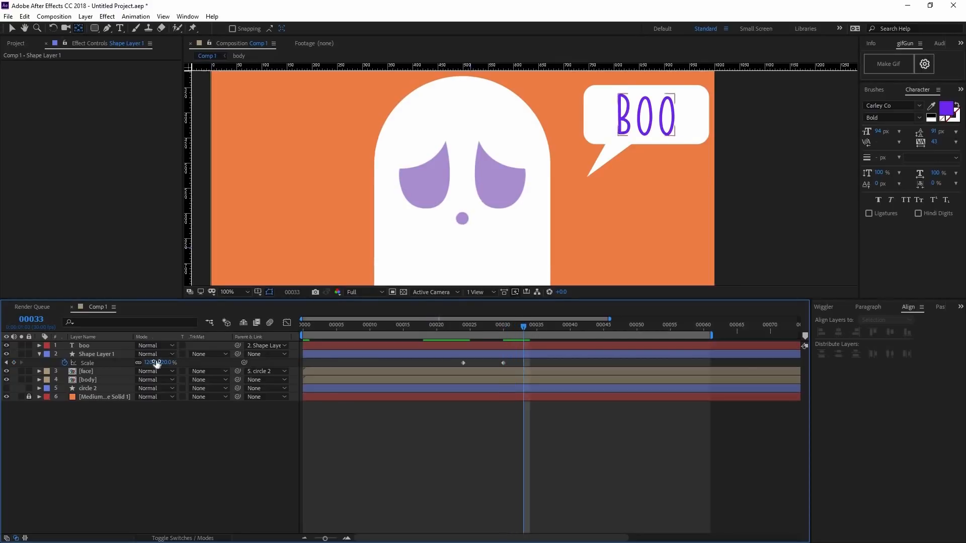
{"action": "left_click", "coordinate": [148, 362]}
{"action": "type", "text": "100"}
{"action": "key", "text": "Return"}
{"action": "left_click", "coordinate": [466, 331]}
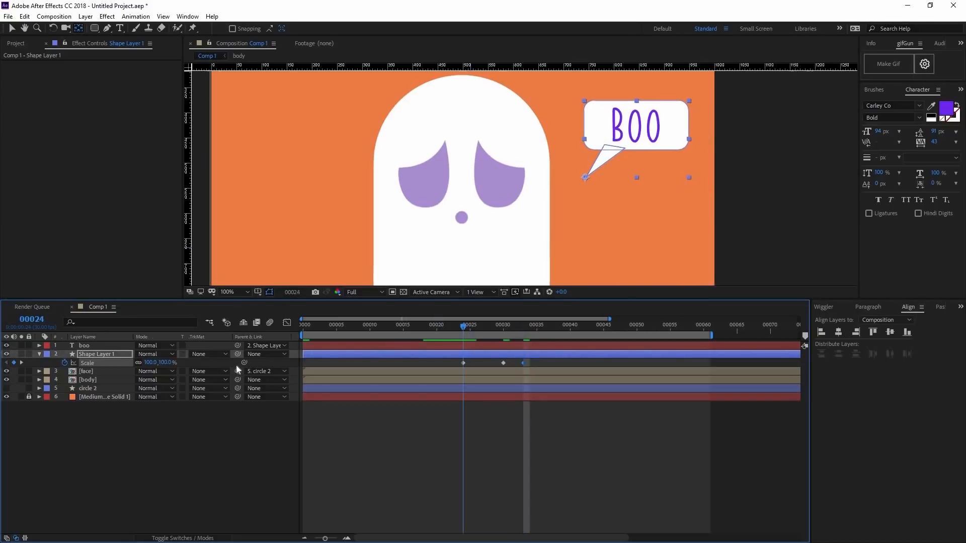
{"action": "left_click", "coordinate": [163, 362]}
{"action": "type", "text": "0"}
{"action": "key", "text": "Return"}
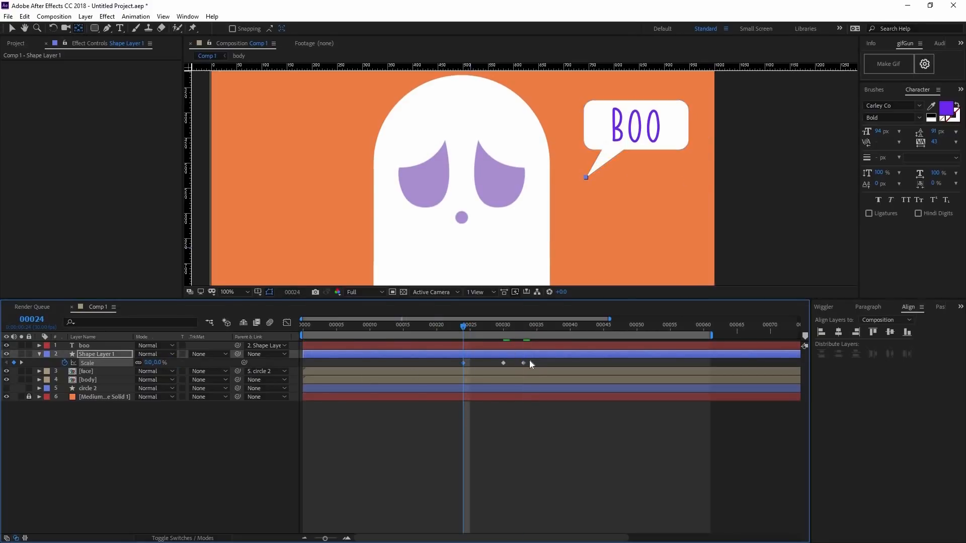
- Apply Easy Ease to all three scale keyframes of the speech bubble and preview the pop-up
{"action": "left_click_drag", "start_coordinate": [536, 361], "coordinate": [421, 367]}
{"action": "key", "text": "F9"}
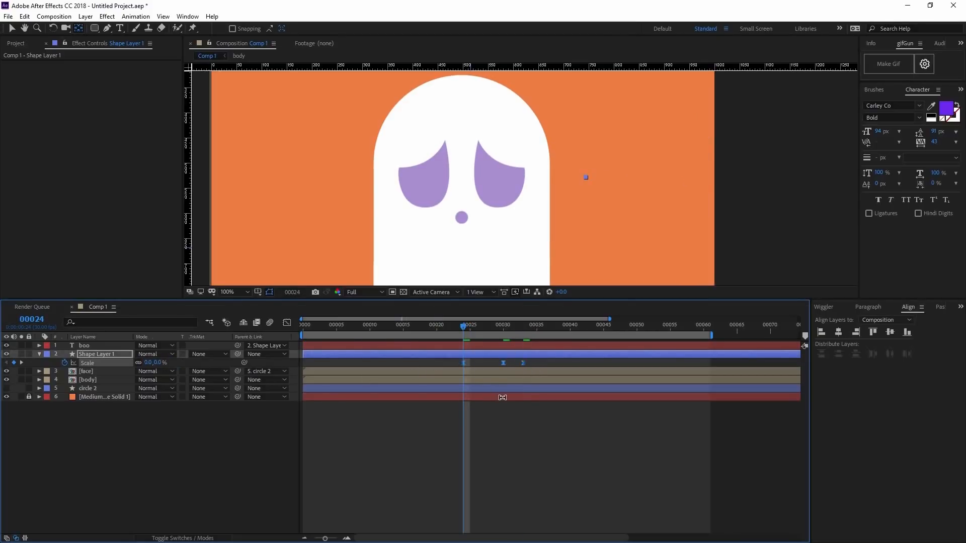
{"action": "key", "text": "space"}
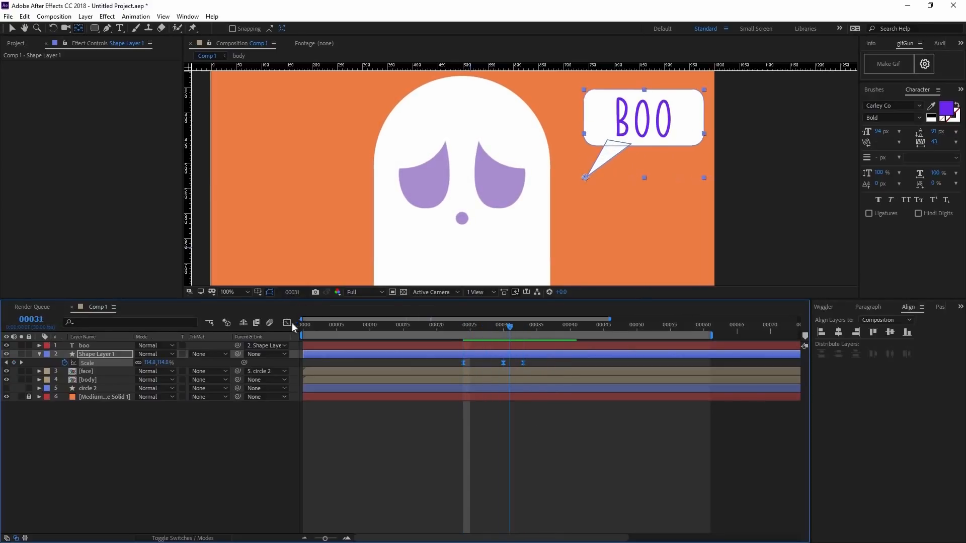
- Reshape the bubble's scale speed graph so that growth accelerates more sharply toward frame 30, and preview the result
{"action": "key", "text": "shift+F3"}
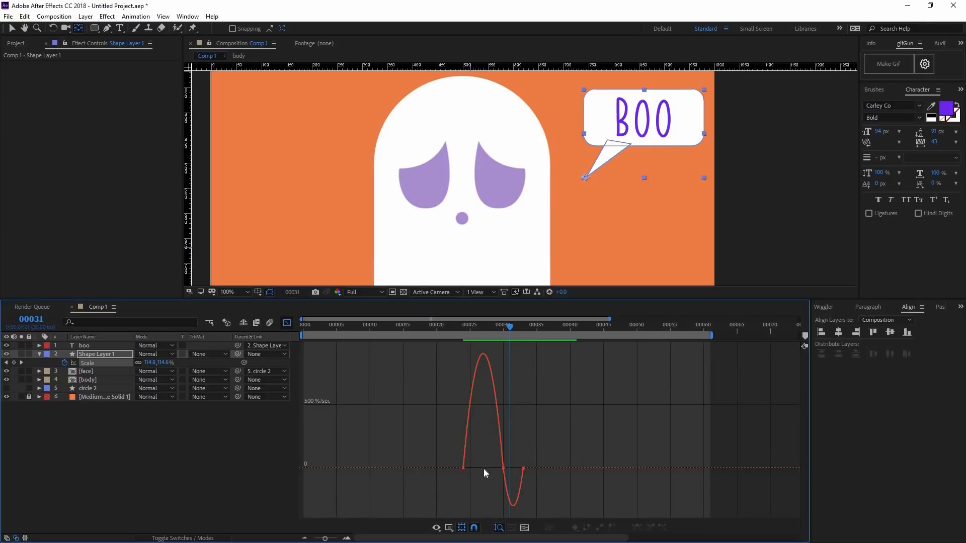
{"action": "left_click_drag", "start_coordinate": [482, 475], "coordinate": [507, 476]}
{"action": "left_click", "coordinate": [523, 476]}
{"action": "key", "text": "space"}
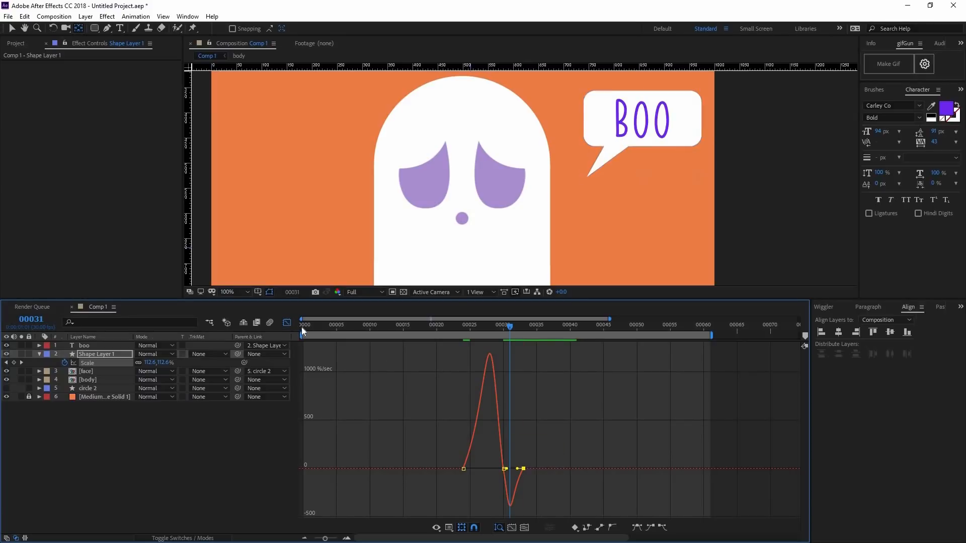
- Preview the speech bubble's pop-up from frame 24, and return from the graph editor to the layer bars
{"action": "left_click", "coordinate": [467, 325]}
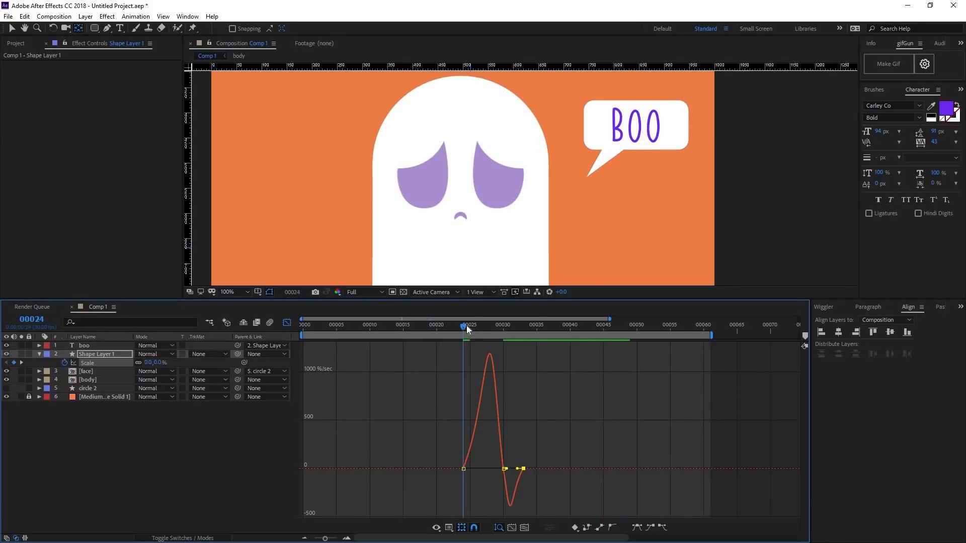
{"action": "key", "text": "space"}
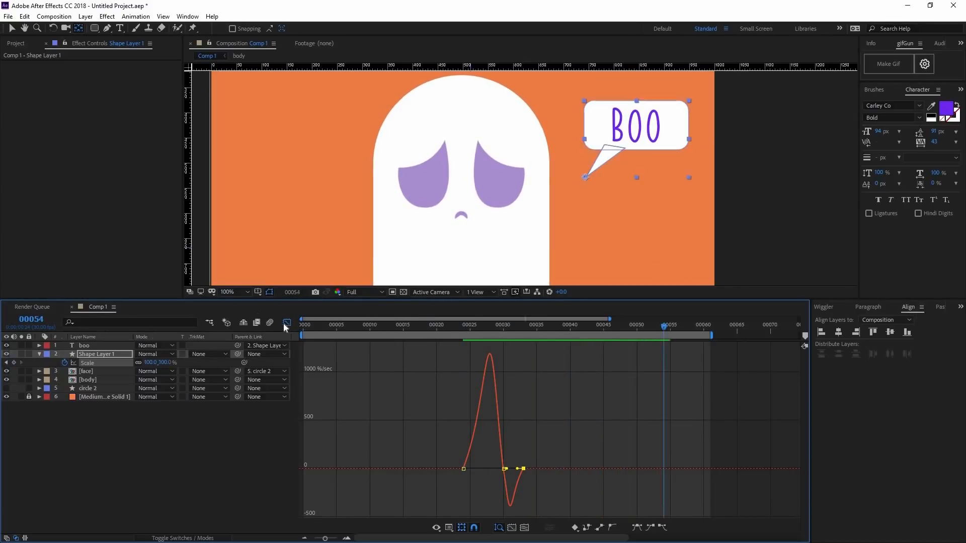
{"action": "key", "text": "shift+F3"}
{"action": "key", "text": "comma"}
{"action": "left_click", "coordinate": [397, 439]}
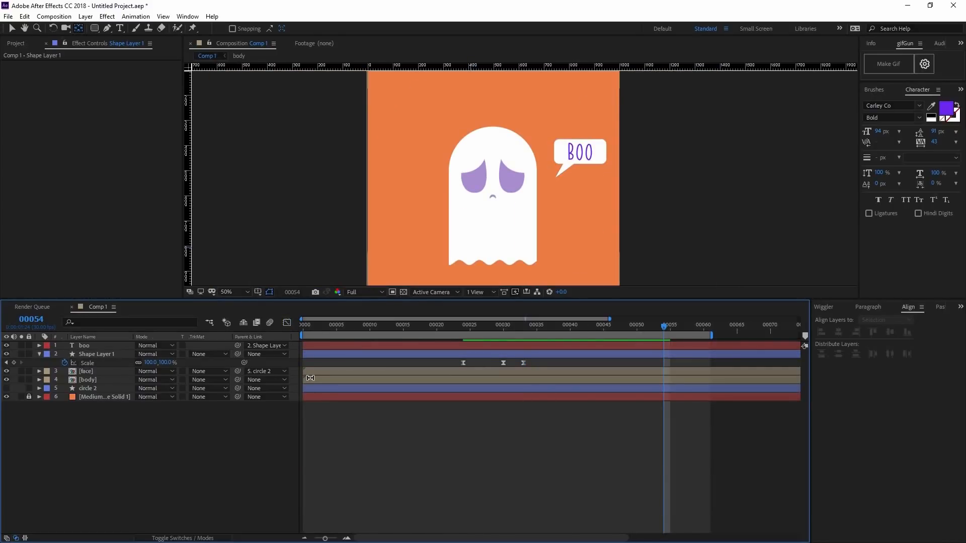
- Try an Inner Glow layer style on the face layer, inspect it up close and undo it
{"action": "left_click", "coordinate": [92, 355]}
{"action": "left_click", "coordinate": [88, 372]}
{"action": "right_click", "coordinate": [88, 374]}
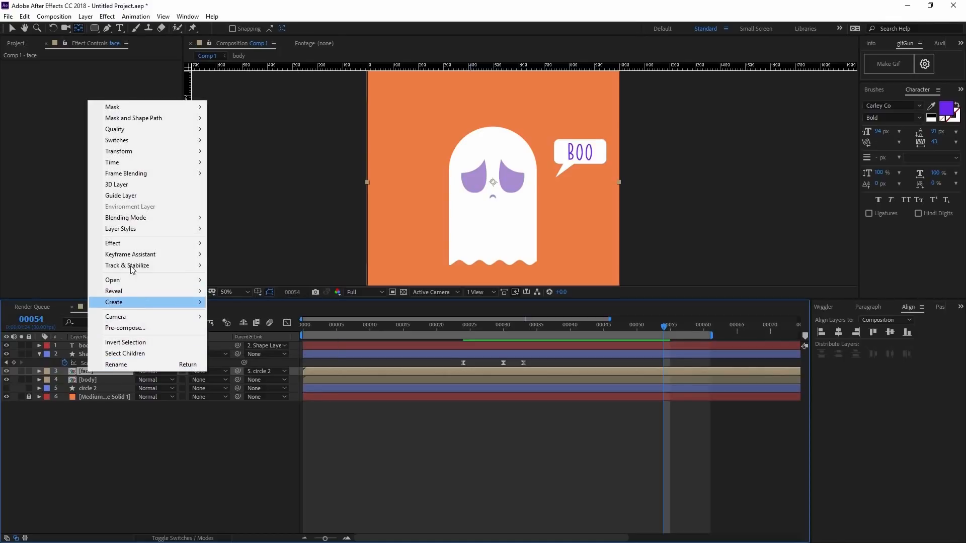
{"action": "mouse_move", "coordinate": [137, 230]}
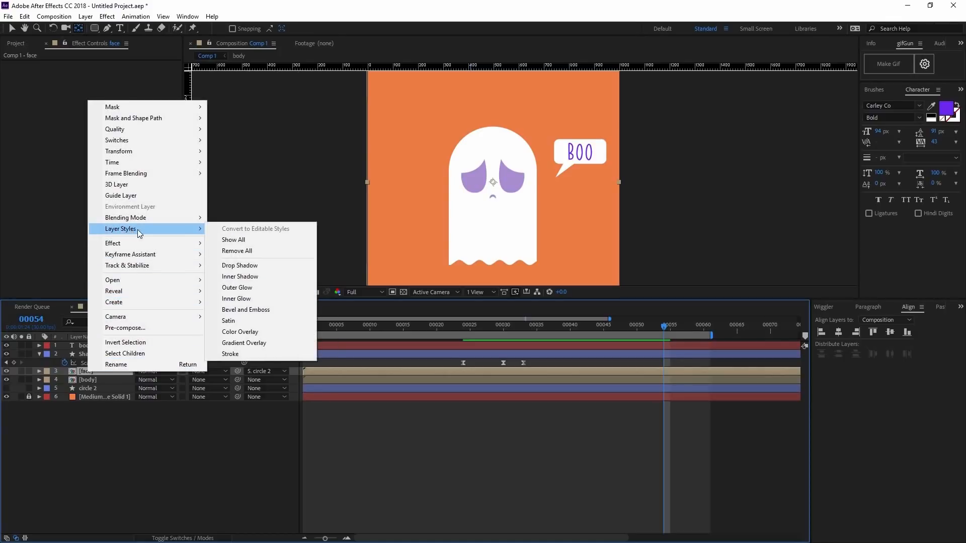
{"action": "left_click", "coordinate": [249, 300]}
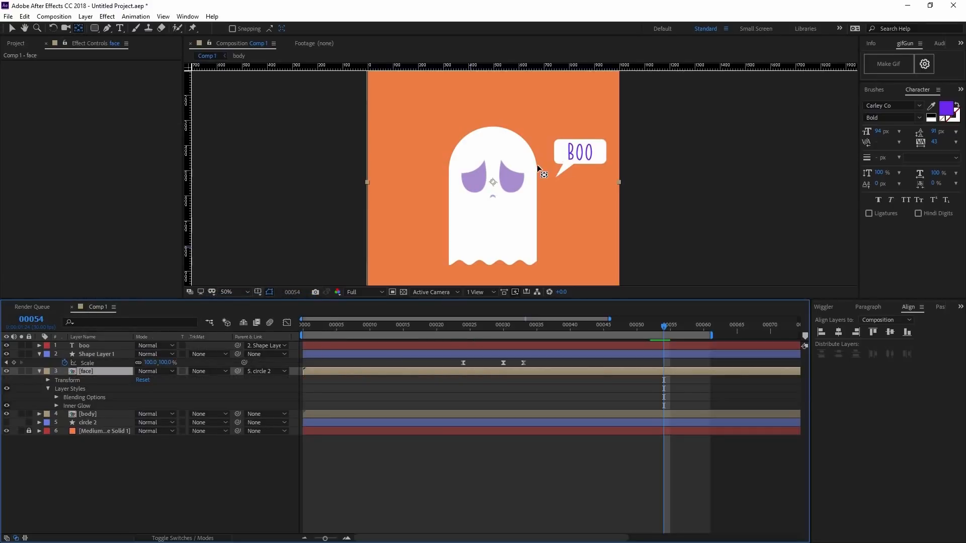
{"action": "scroll", "coordinate": [537, 169], "scroll_direction": "up", "scroll_amount": 2}
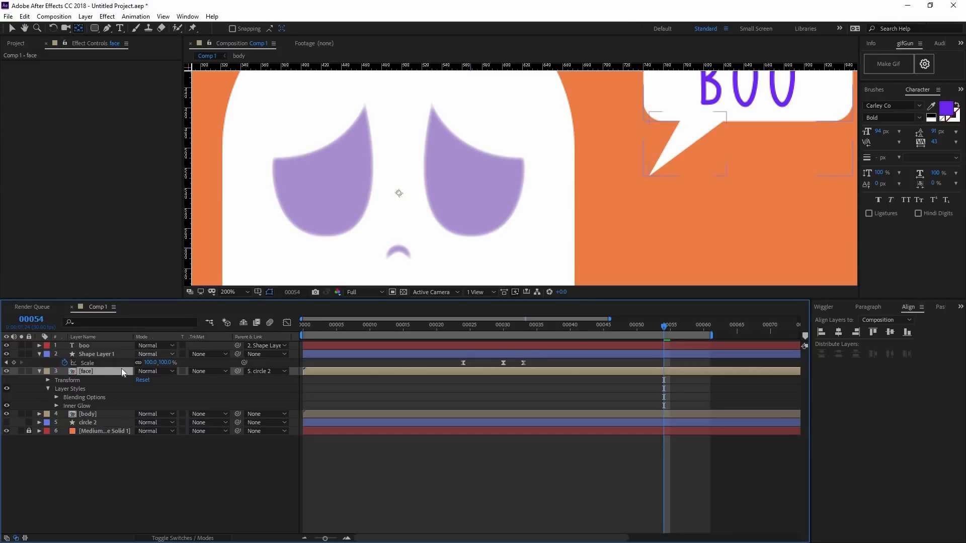
{"action": "key", "text": "ctrl+z"}
- Add an Inner Shadow layer style to the face layer
{"action": "right_click", "coordinate": [88, 371]}
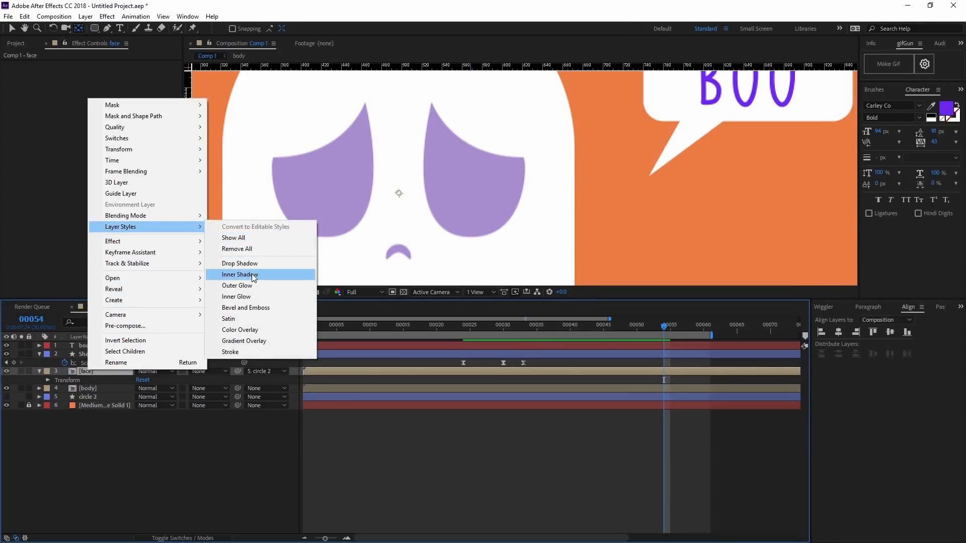
{"action": "left_click", "coordinate": [253, 275]}
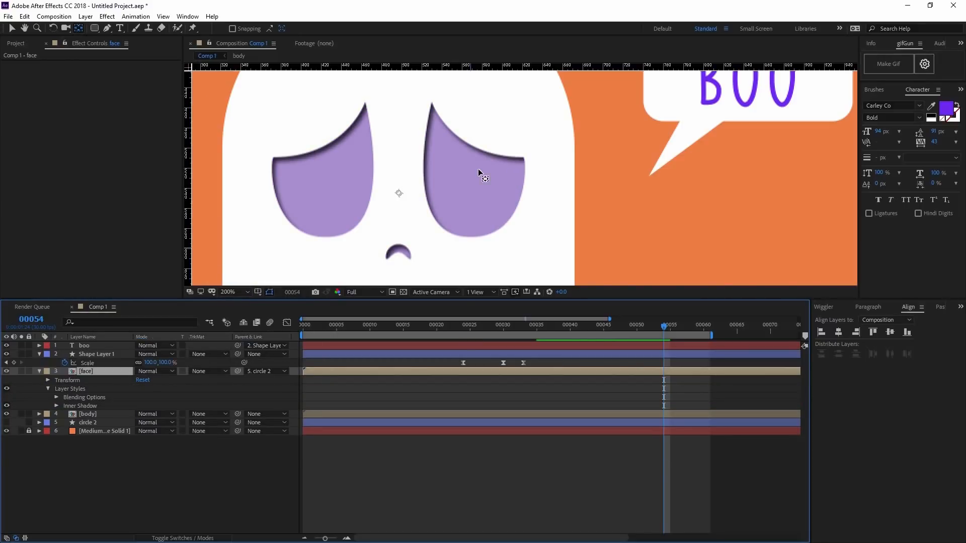
{"action": "key", "text": "comma"}
{"action": "key", "text": "comma"}
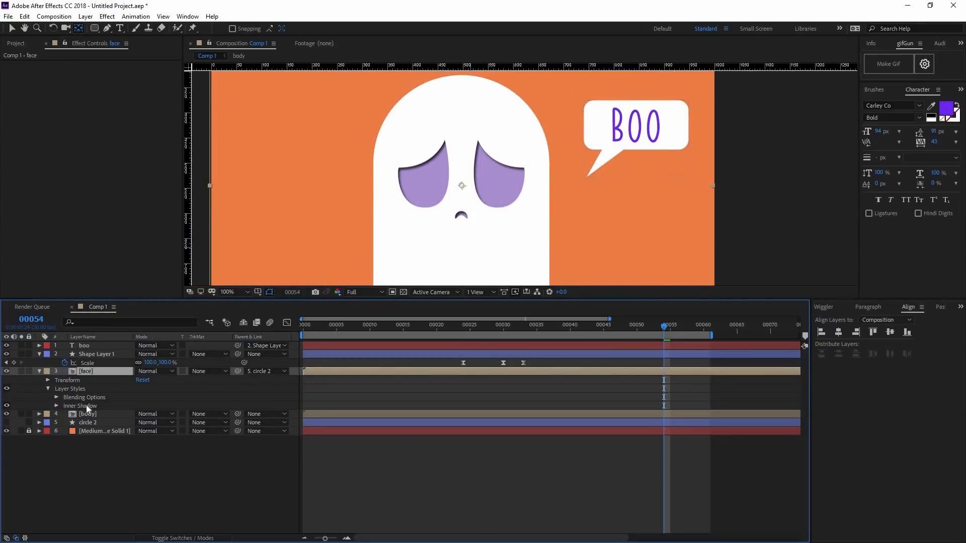
- Change the face's inner shadow color to a saturated medium blue
{"action": "left_click", "coordinate": [56, 406]}
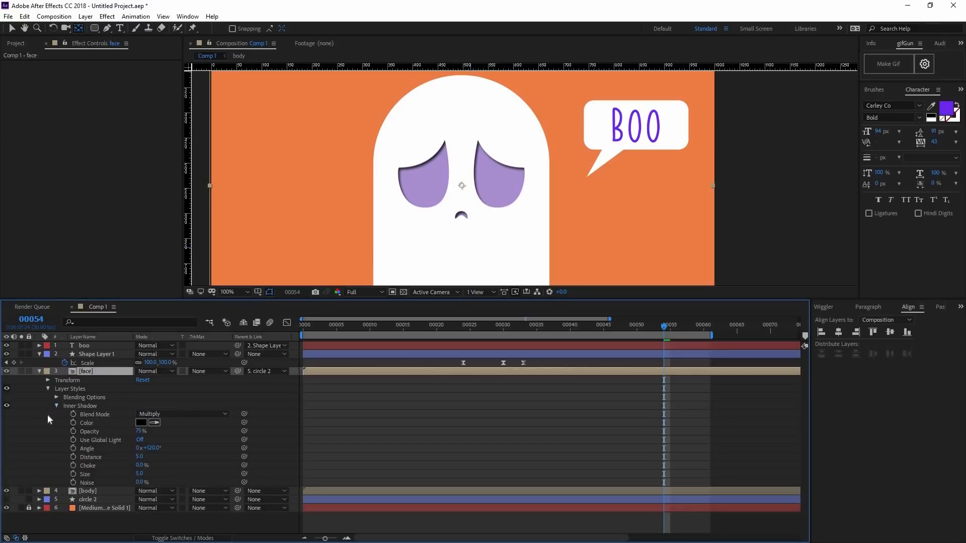
{"action": "left_click", "coordinate": [141, 423]}
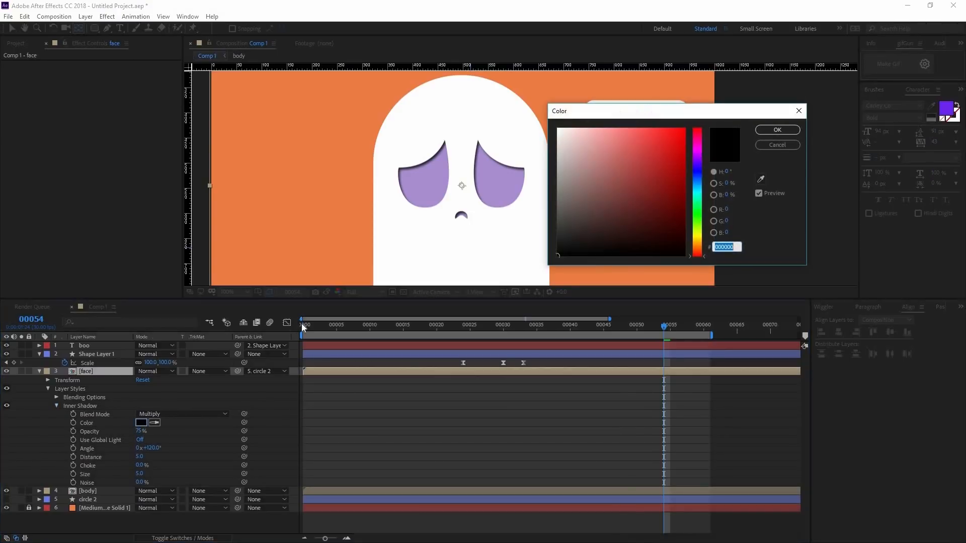
{"action": "left_click", "coordinate": [697, 171]}
{"action": "left_click", "coordinate": [639, 145]}
{"action": "left_click", "coordinate": [652, 161]}
{"action": "left_click", "coordinate": [662, 154]}
{"action": "left_click", "coordinate": [770, 130]}
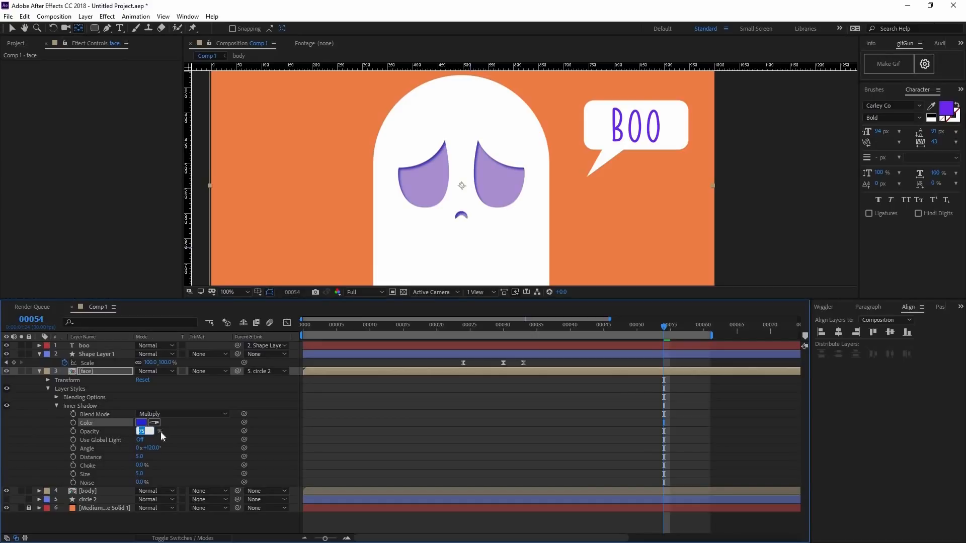
- Set the face's inner shadow opacity to 50% and its blend mode to Overlay
{"action": "type", "text": "50"}
{"action": "key", "text": "Return"}
{"action": "left_click", "coordinate": [188, 414]}
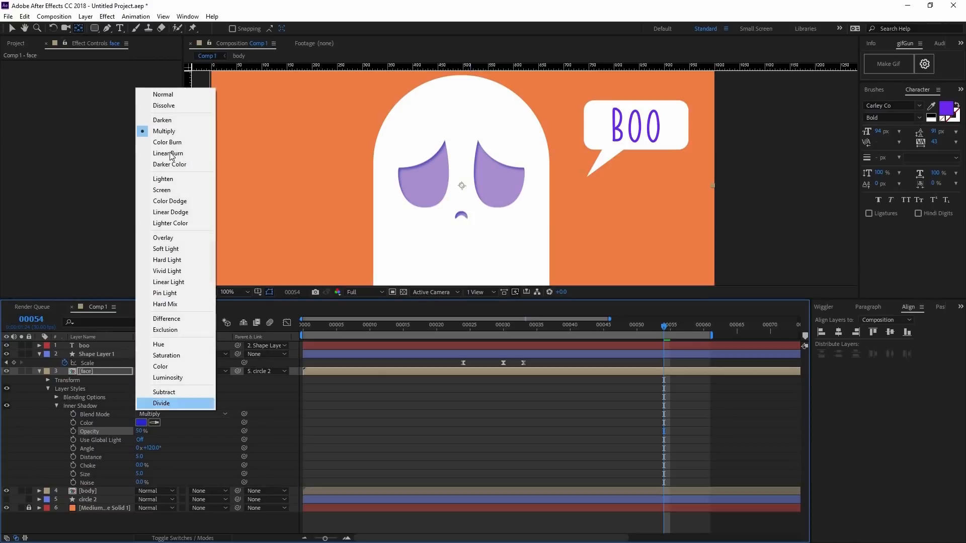
{"action": "left_click", "coordinate": [164, 238]}
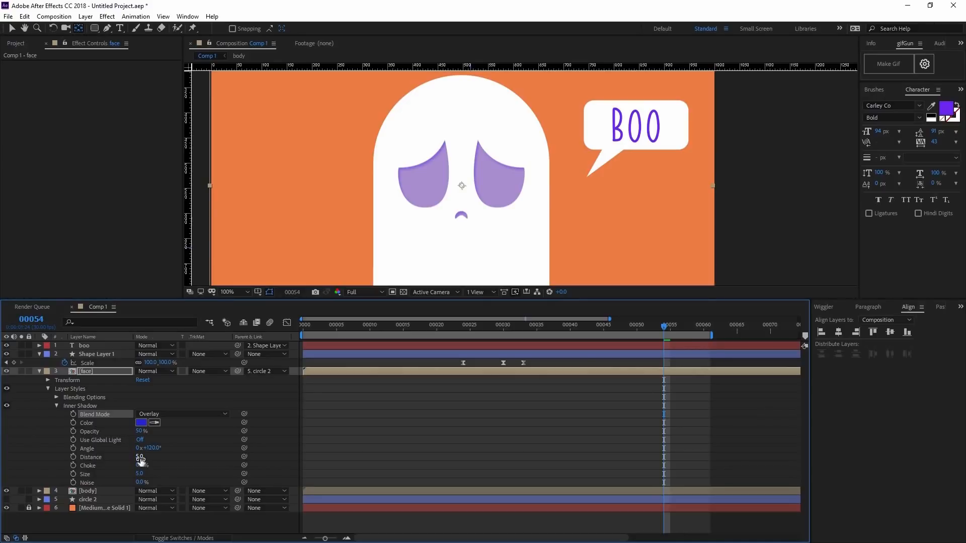
- Set the face's inner shadow distance to 12 and its noise to 39%
{"action": "mouse_move", "coordinate": [149, 459]}
{"action": "left_mouse_down"}
{"action": "mouse_move", "coordinate": [166, 459]}
{"action": "mouse_move", "coordinate": [108, 465]}
{"action": "mouse_move", "coordinate": [151, 476]}
{"action": "left_mouse_up"}
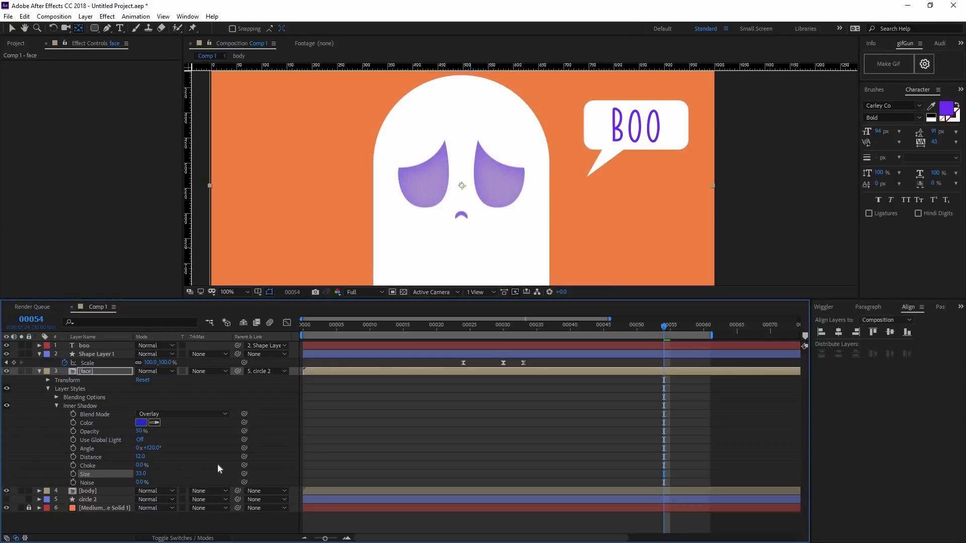
{"action": "key", "text": "ctrl+z"}
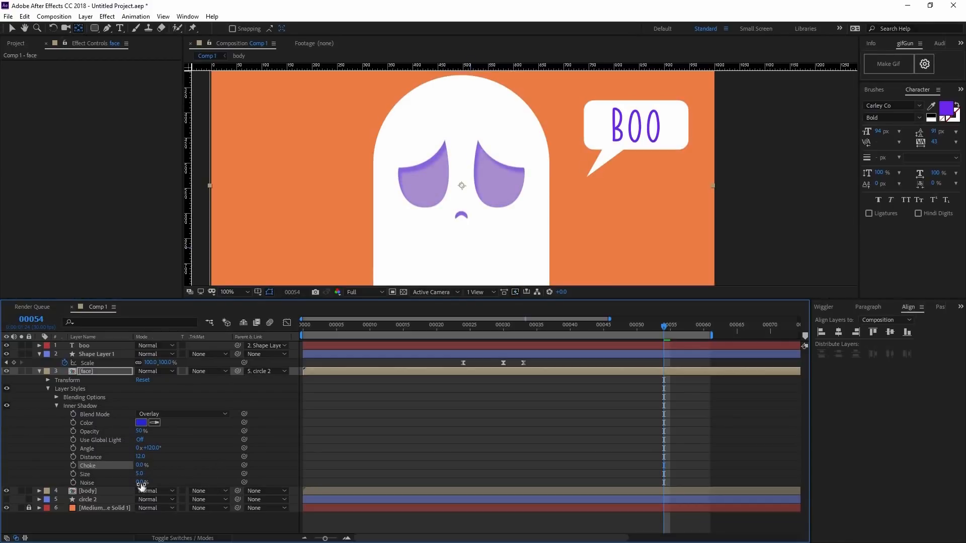
{"action": "left_click_drag", "start_coordinate": [145, 483], "coordinate": [163, 482]}
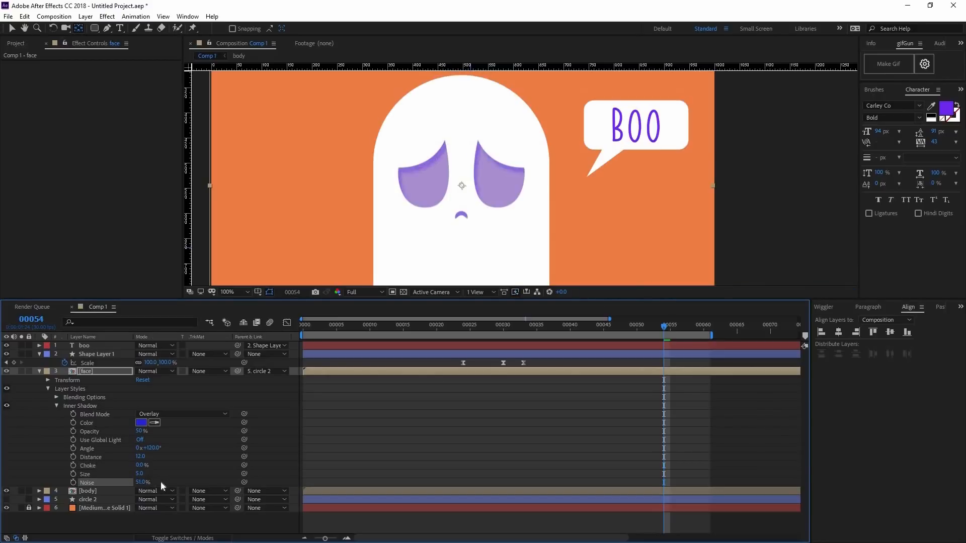
{"action": "left_click", "coordinate": [142, 483]}
{"action": "type", "text": "9"}
{"action": "key", "text": "Return"}
{"action": "left_click_drag", "start_coordinate": [140, 484], "coordinate": [198, 481]}
- Set the face's inner shadow size to 20 and check the softened edges on the eyes
{"action": "left_click_drag", "start_coordinate": [143, 474], "coordinate": [163, 472]}
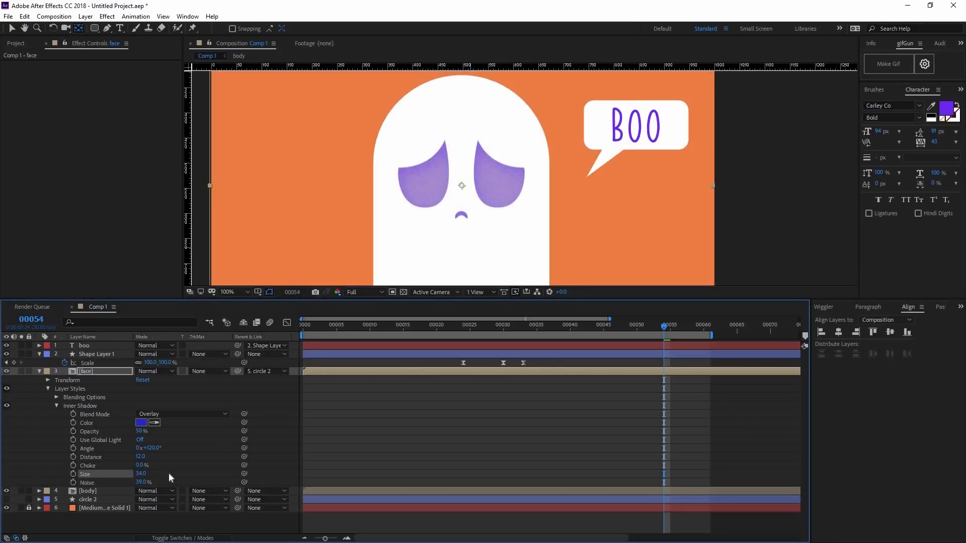
{"action": "left_click", "coordinate": [143, 473]}
{"action": "type", "text": "20"}
{"action": "key", "text": "Return"}
{"action": "left_click", "coordinate": [352, 425]}
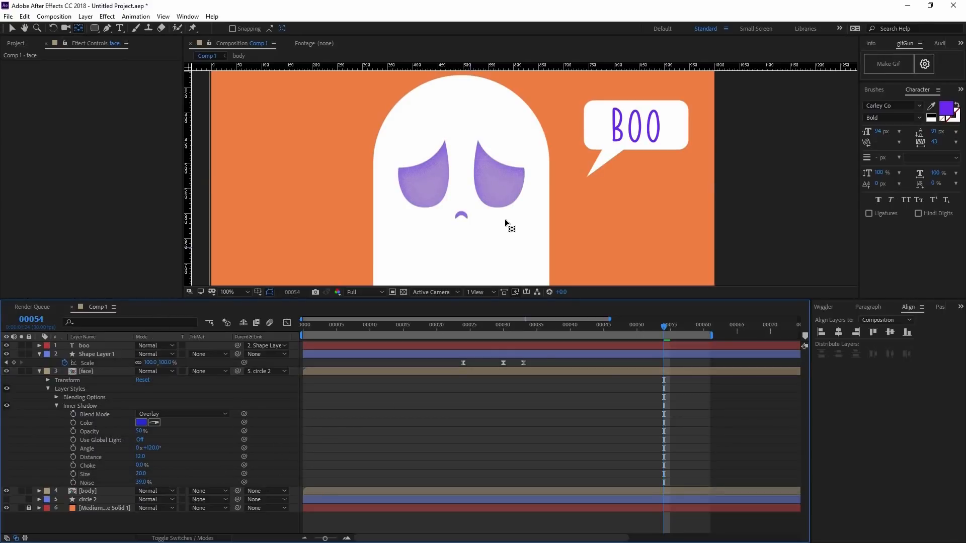
{"action": "scroll", "coordinate": [484, 213], "scroll_direction": "down", "scroll_amount": 1}
{"action": "scroll", "coordinate": [484, 212], "scroll_direction": "up", "scroll_amount": 1}
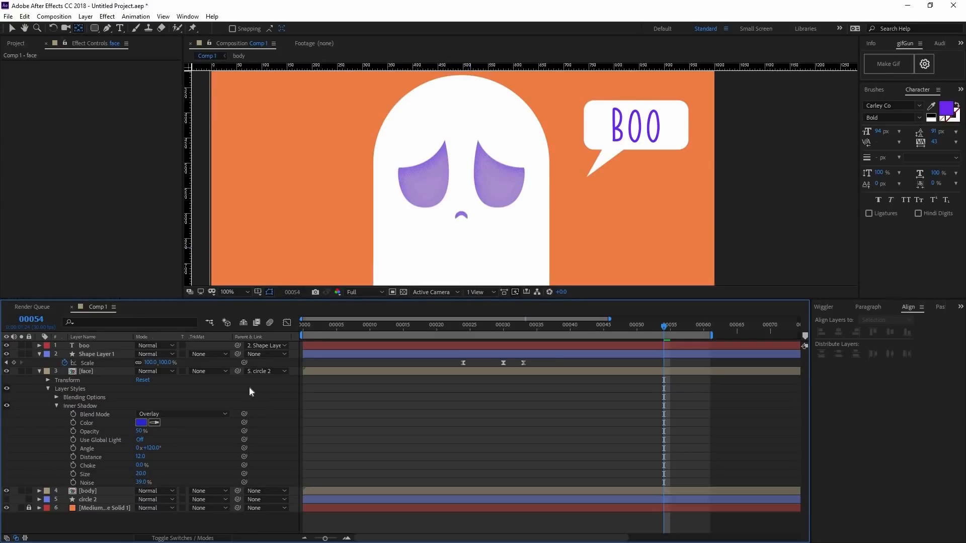
- Darken the face's inner shadow color to navy blue 060688
{"action": "left_click", "coordinate": [143, 424]}
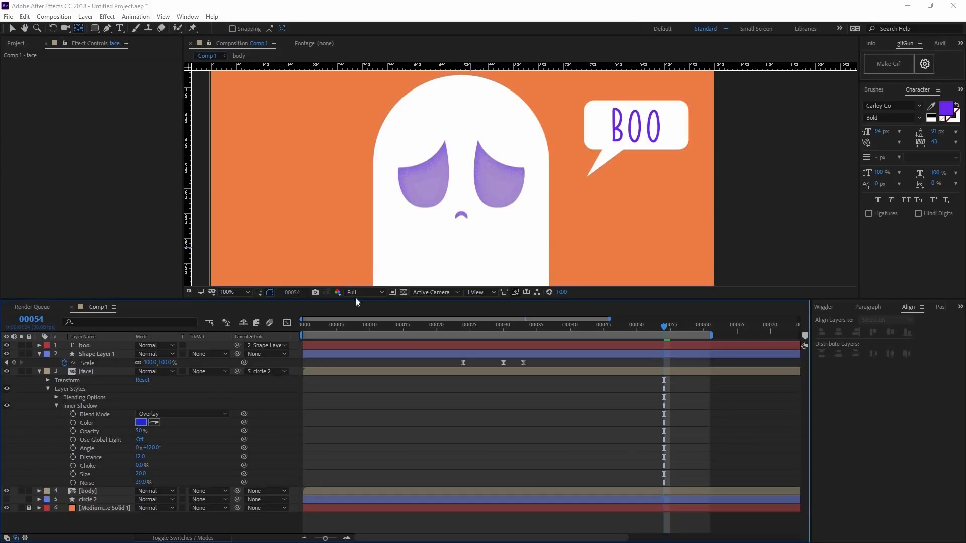
{"action": "left_click_drag", "start_coordinate": [675, 182], "coordinate": [680, 188]}
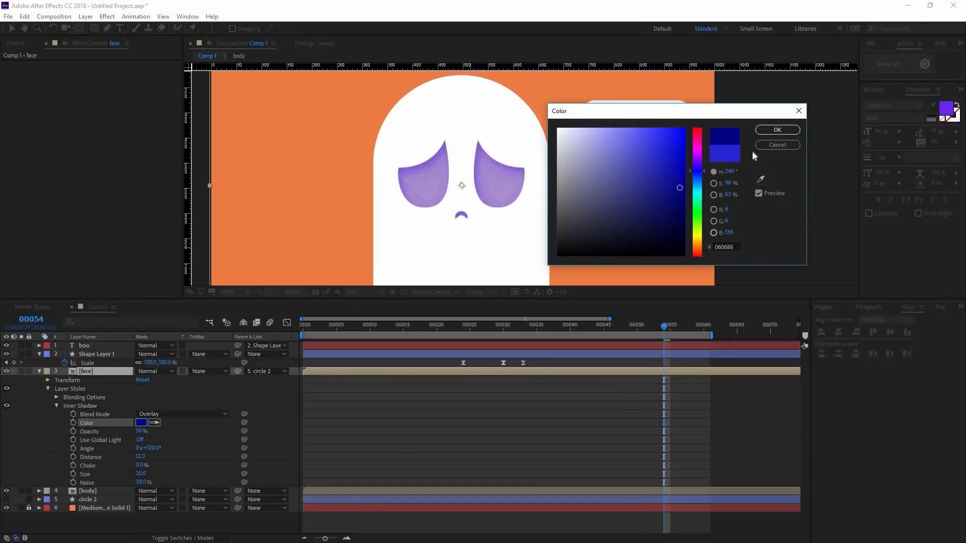
{"action": "left_click", "coordinate": [764, 130]}
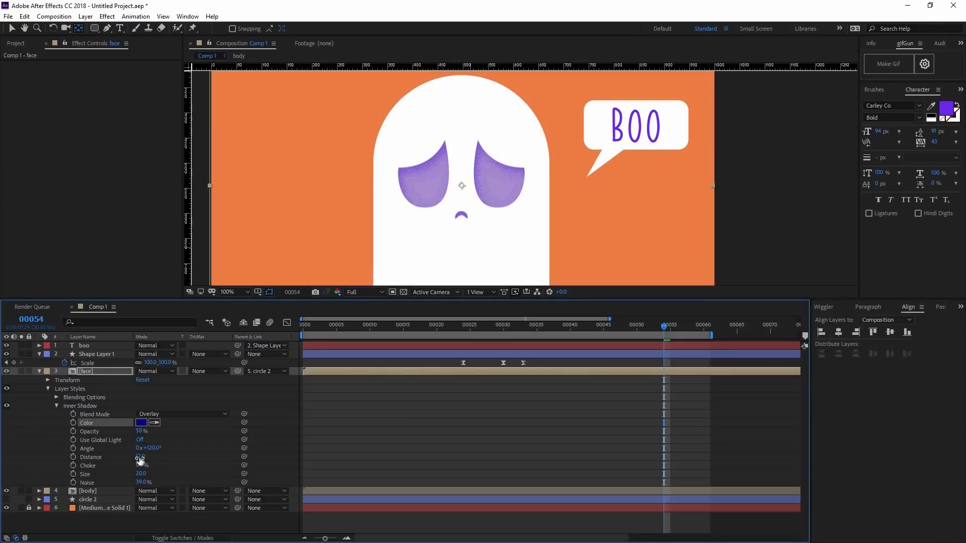
- Set the face's inner shadow choke to 40% and check the whole ghost
{"action": "left_click_drag", "start_coordinate": [142, 465], "coordinate": [285, 460]}
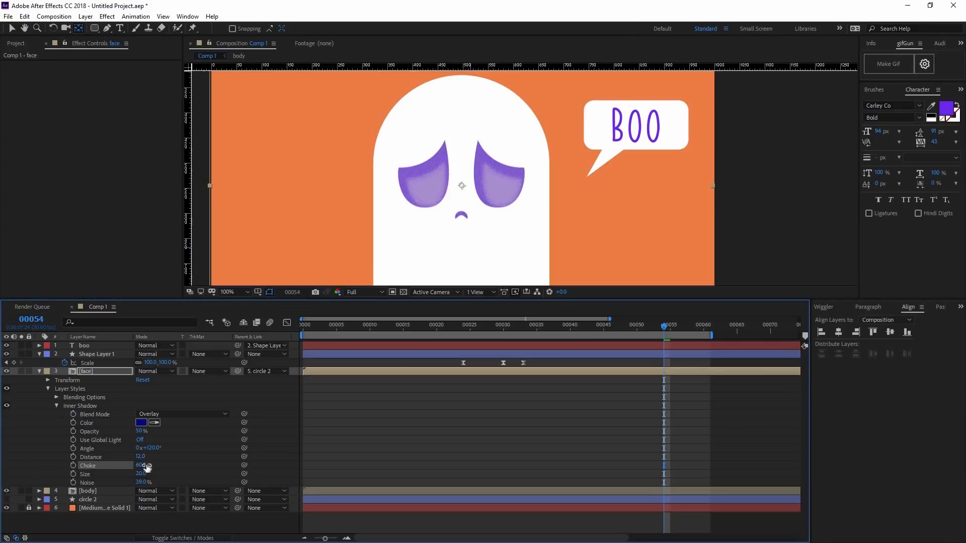
{"action": "mouse_move", "coordinate": [144, 466]}
{"action": "left_mouse_down"}
{"action": "mouse_move", "coordinate": [160, 472]}
{"action": "mouse_move", "coordinate": [141, 470]}
{"action": "left_mouse_up"}
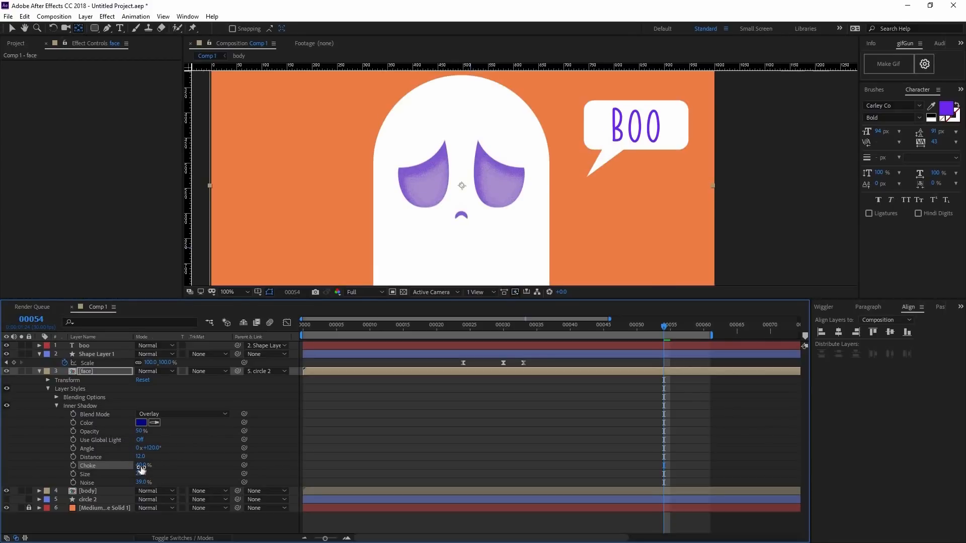
{"action": "left_click", "coordinate": [340, 448]}
{"action": "scroll", "coordinate": [543, 235], "scroll_direction": "down", "scroll_amount": 1}
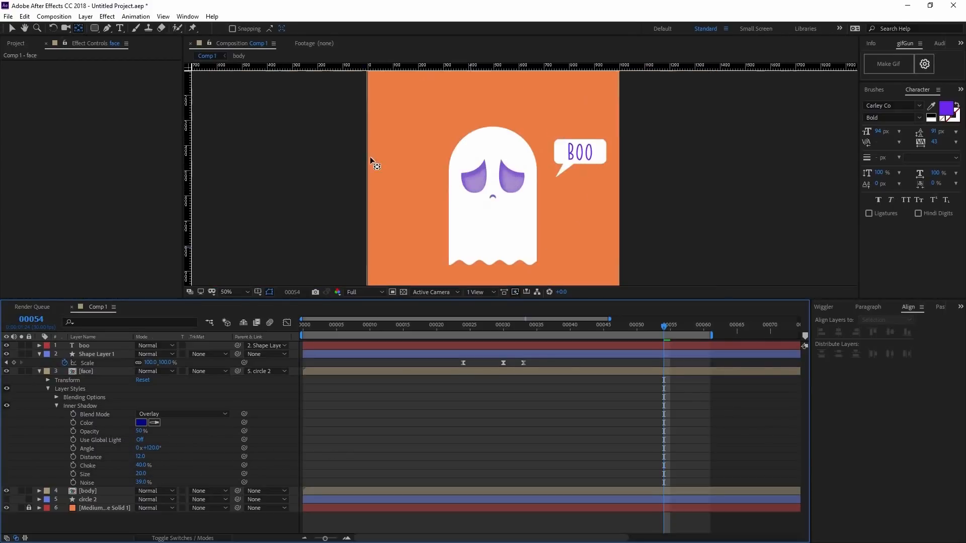
- Collapse the face layer's Layer Styles settings
{"action": "left_click", "coordinate": [56, 397]}
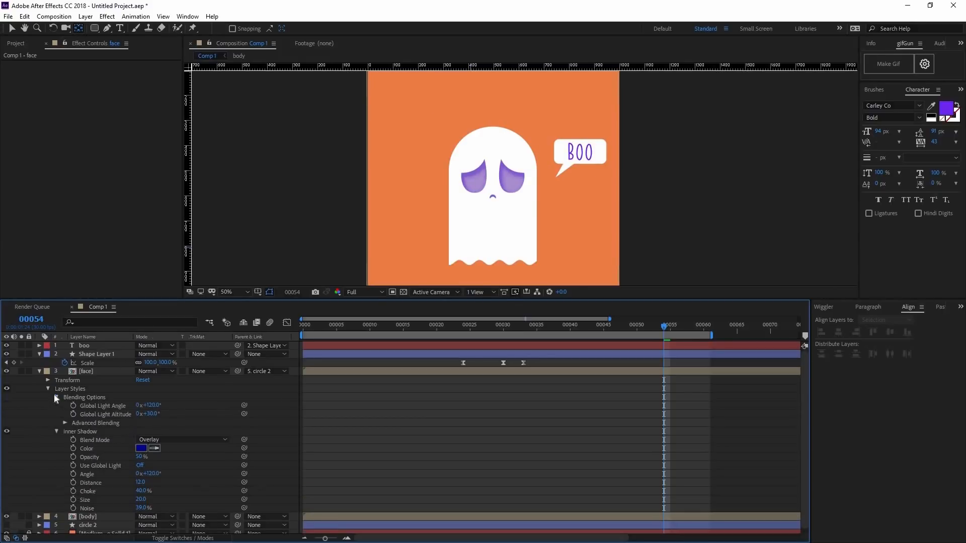
{"action": "left_click", "coordinate": [59, 390]}
{"action": "left_click", "coordinate": [47, 389]}
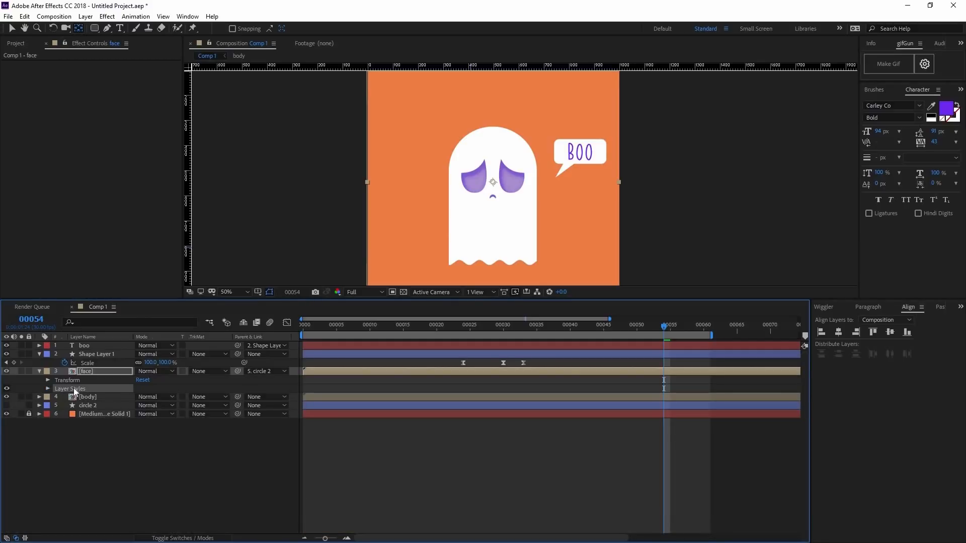
- Add an Inner Shadow layer style to the body layer and open its settings
{"action": "left_click", "coordinate": [86, 398]}
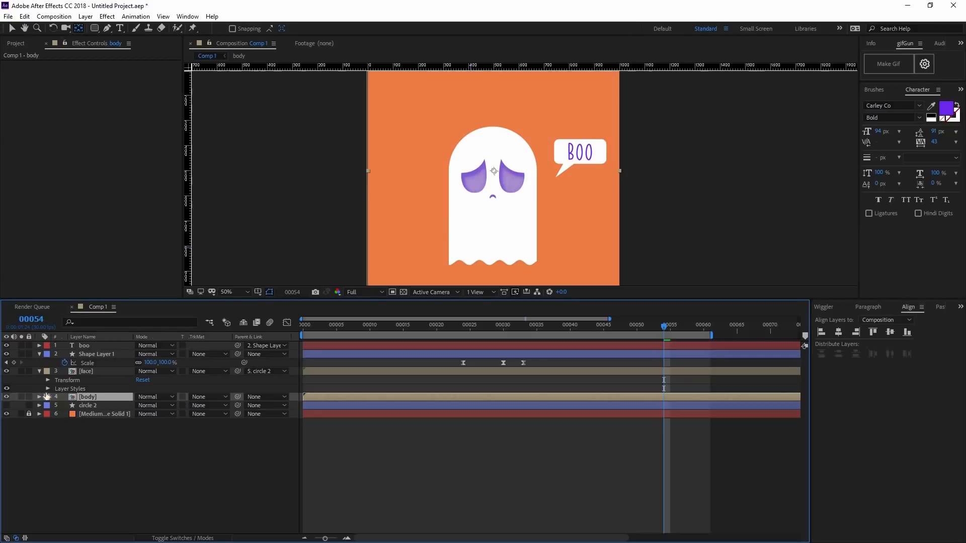
{"action": "left_click", "coordinate": [40, 397]}
{"action": "left_click", "coordinate": [48, 406]}
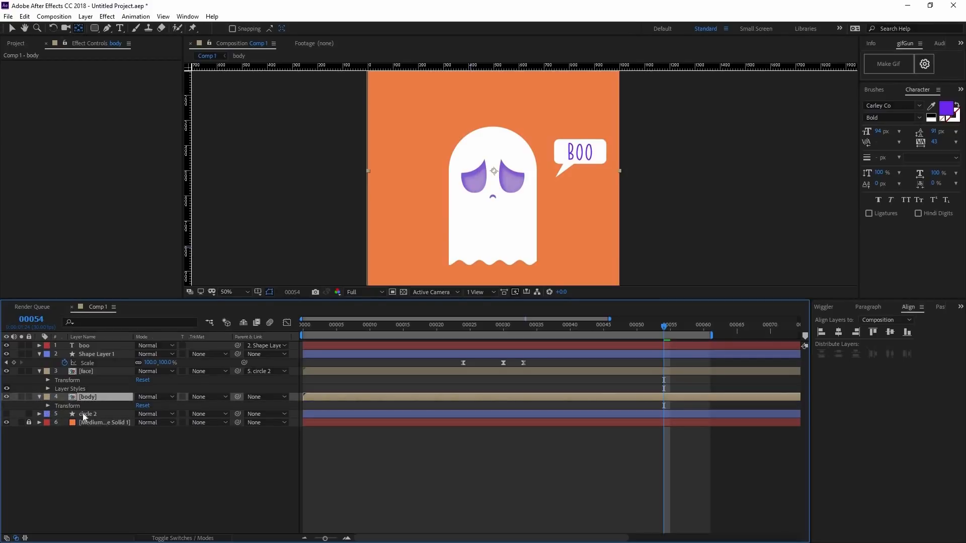
{"action": "left_click", "coordinate": [74, 390]}
{"action": "left_click", "coordinate": [83, 398]}
{"action": "right_click", "coordinate": [94, 396]}
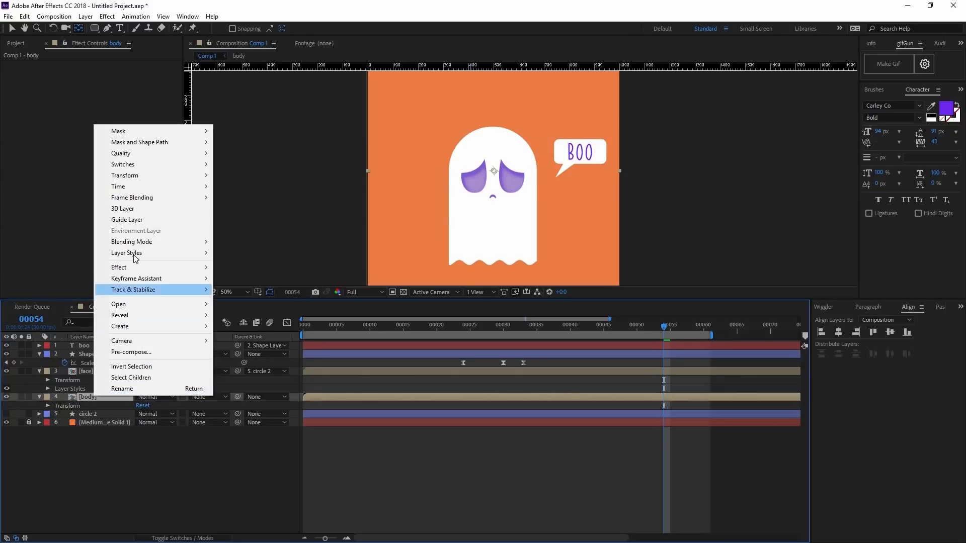
{"action": "mouse_move", "coordinate": [201, 253]}
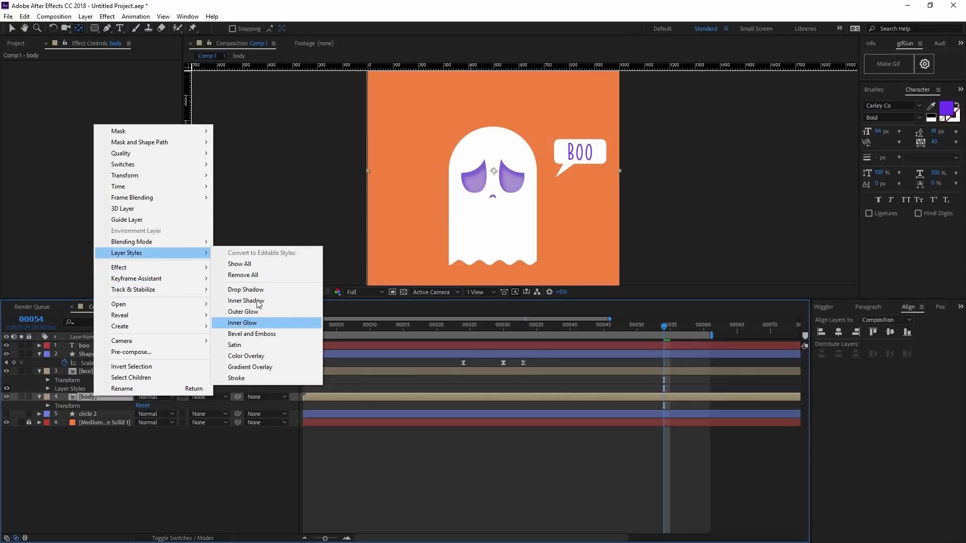
{"action": "left_click", "coordinate": [267, 300]}
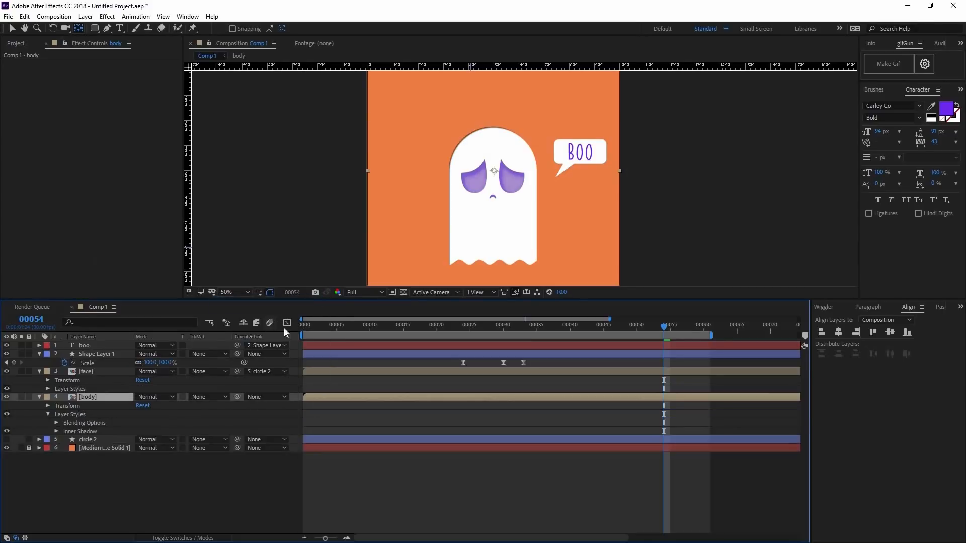
{"action": "key", "text": "period"}
{"action": "left_click", "coordinate": [56, 432]}
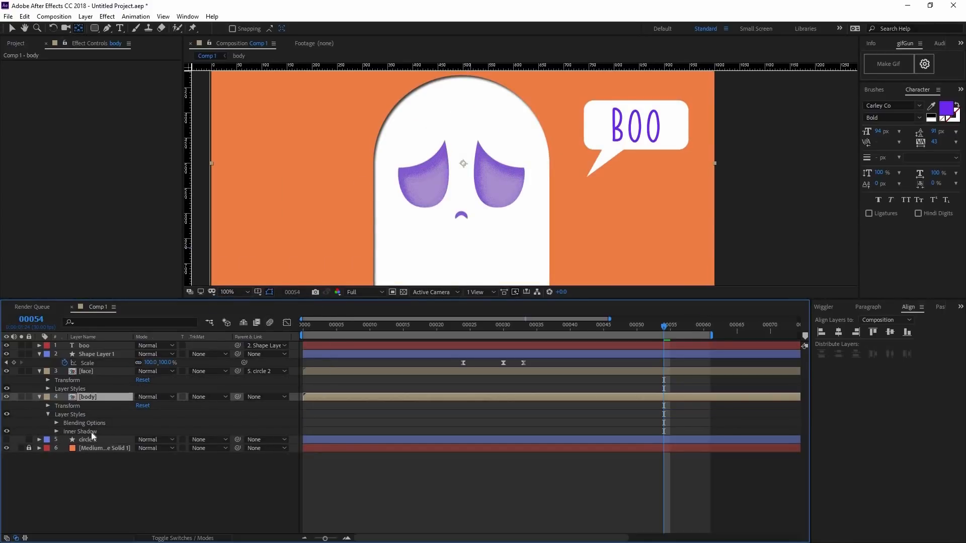
- Sample the face's navy blue inner shadow color for the body's inner shadow color
{"action": "left_click", "coordinate": [49, 388]}
{"action": "scroll", "coordinate": [174, 445], "scroll_direction": "down", "scroll_amount": 3}
{"action": "left_click", "coordinate": [154, 491]}
{"action": "left_click", "coordinate": [143, 370]}
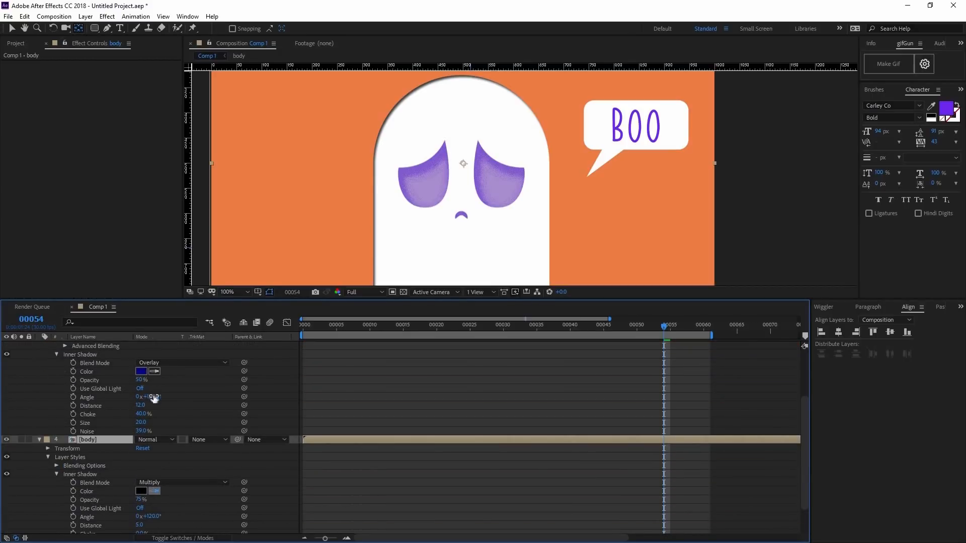
- Try the Overlay blend mode on the body's inner shadow and return it to Multiply
{"action": "left_click", "coordinate": [182, 482]}
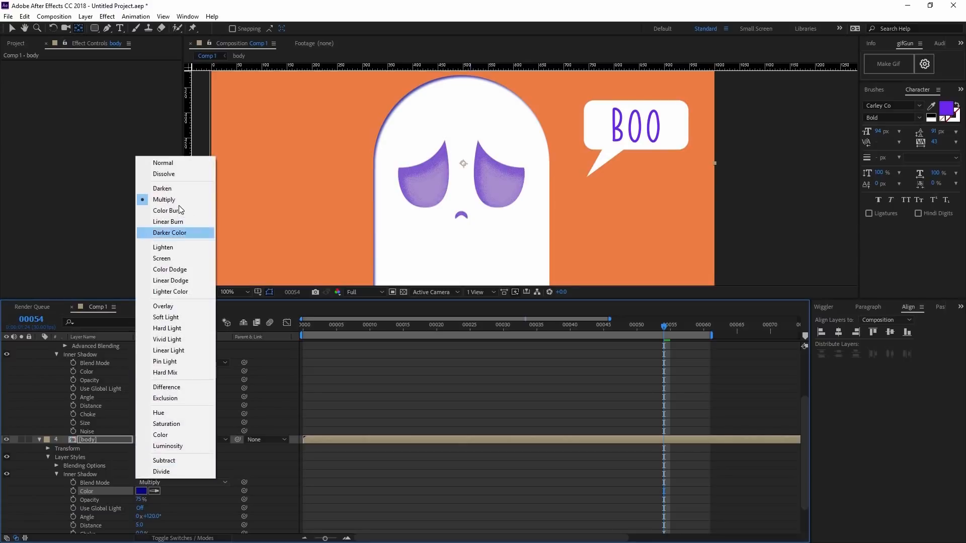
{"action": "left_click", "coordinate": [163, 306]}
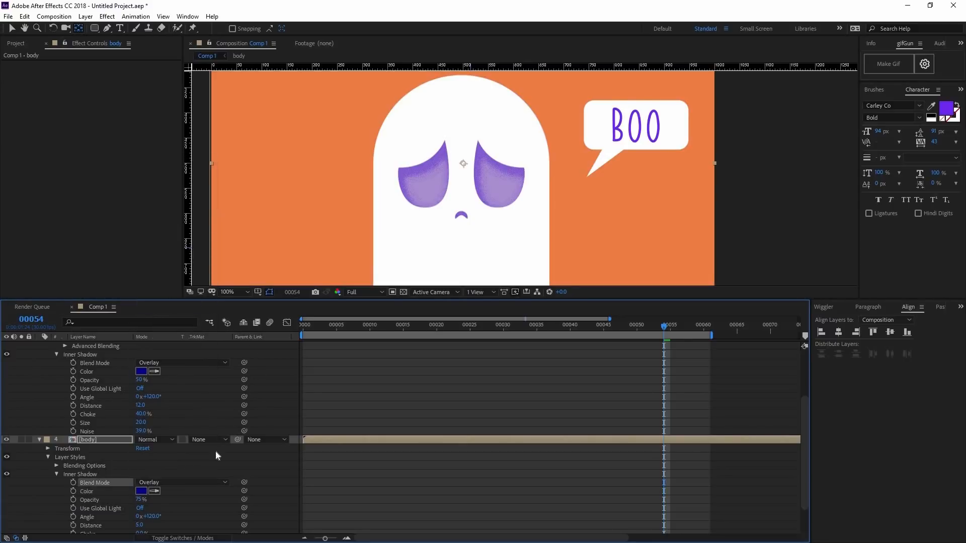
{"action": "left_click", "coordinate": [168, 480]}
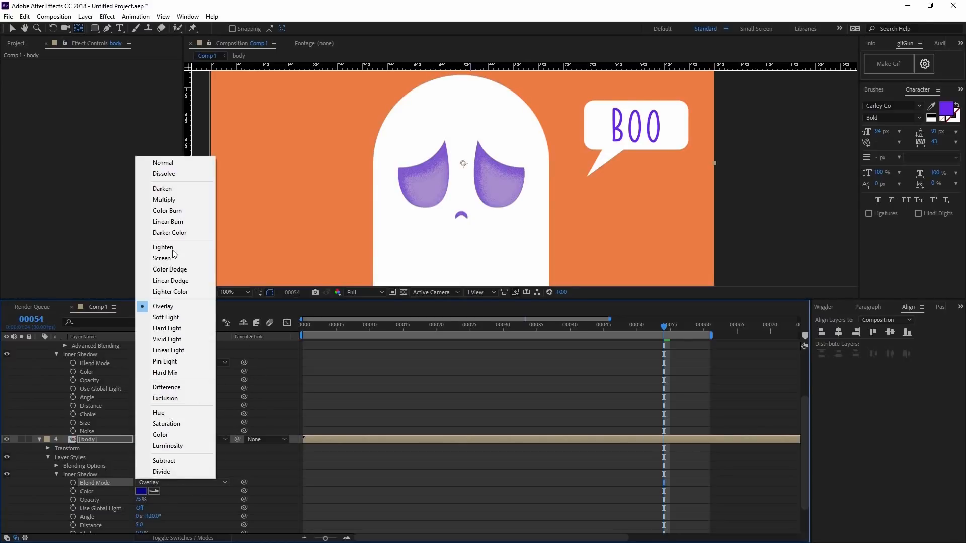
{"action": "left_click", "coordinate": [164, 199]}
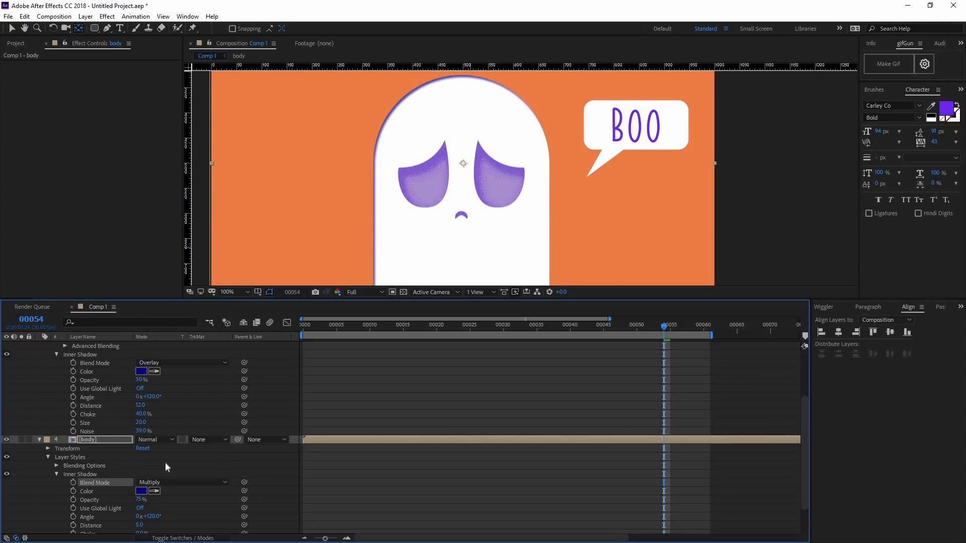
- Set the body's inner shadow choke to 40%, size to 20 and noise to 39%
{"action": "scroll", "coordinate": [141, 491], "scroll_direction": "down", "scroll_amount": 1}
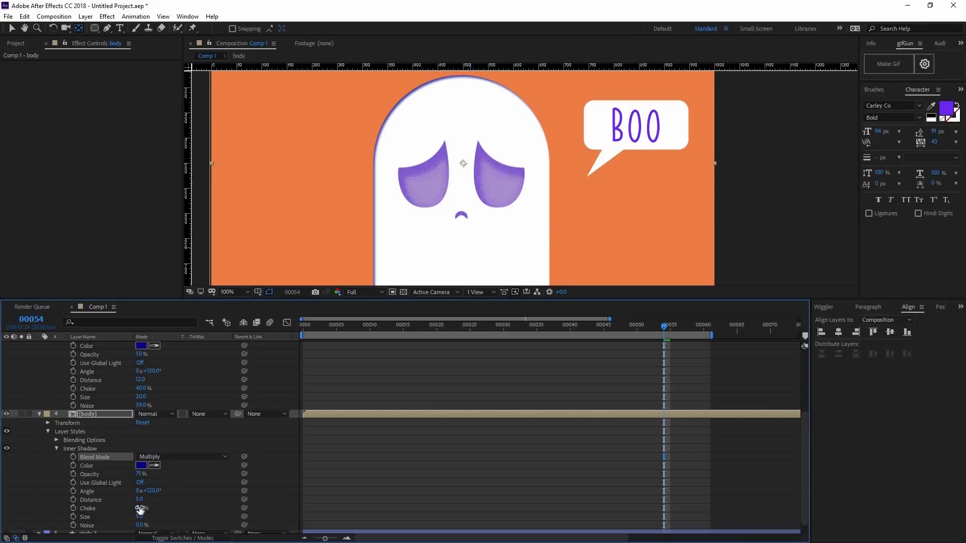
{"action": "left_click", "coordinate": [140, 509]}
{"action": "type", "text": "40"}
{"action": "left_click", "coordinate": [142, 517]}
{"action": "type", "text": "20"}
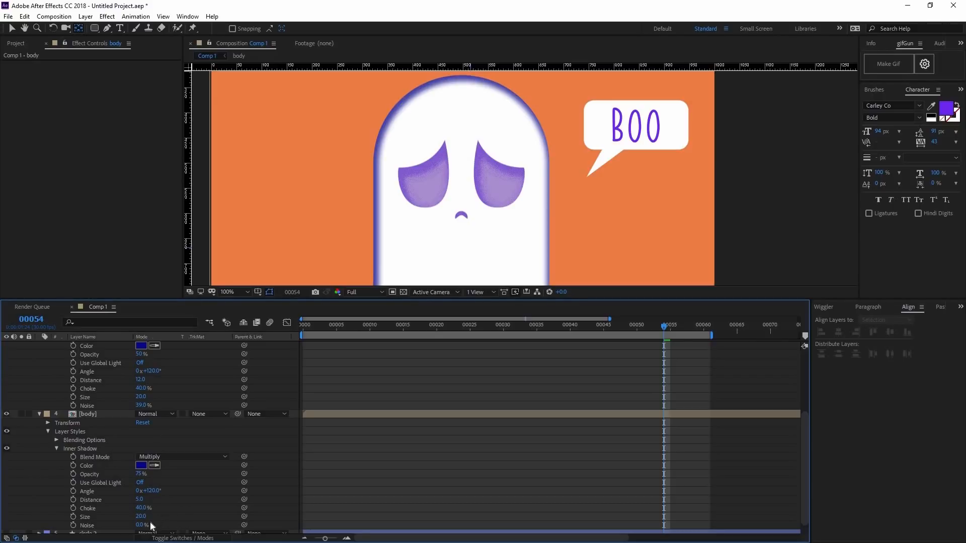
{"action": "left_click", "coordinate": [139, 526]}
{"action": "type", "text": "39"}
{"action": "key", "text": "Return"}
{"action": "scroll", "coordinate": [482, 236], "scroll_direction": "down", "scroll_amount": 1}
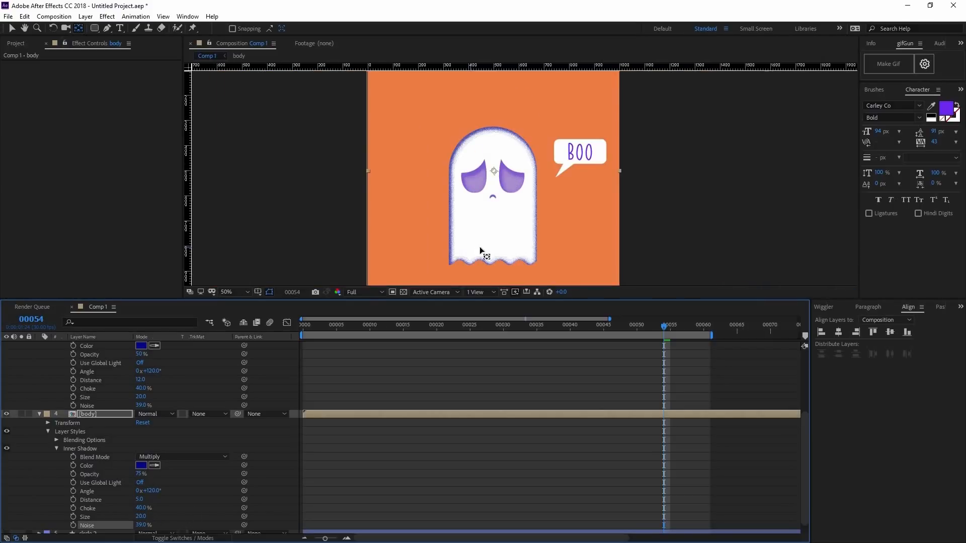
- Set the body's inner shadow opacity to 50%
{"action": "scroll", "coordinate": [484, 241], "scroll_direction": "up", "scroll_amount": 1}
{"action": "left_click_drag", "start_coordinate": [440, 239], "coordinate": [402, 147]}
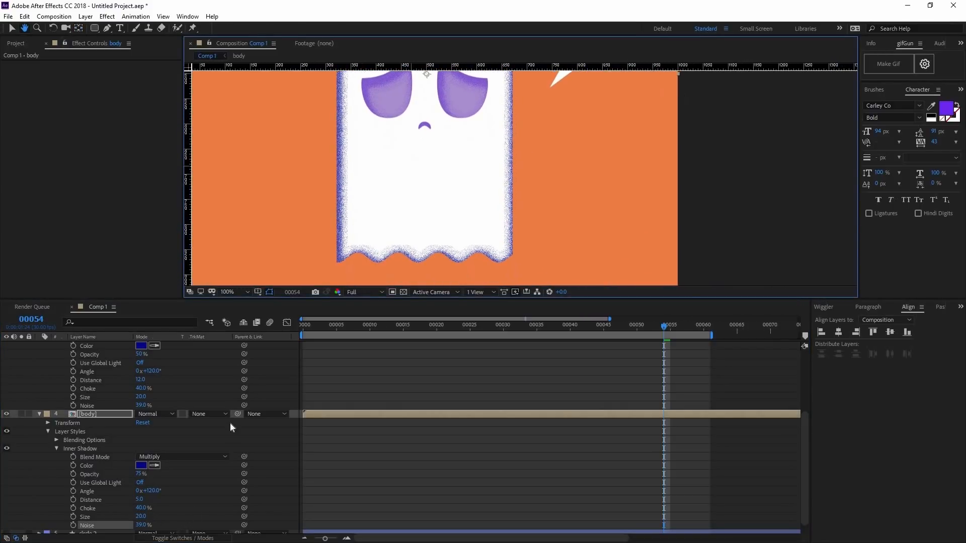
{"action": "left_click", "coordinate": [140, 474]}
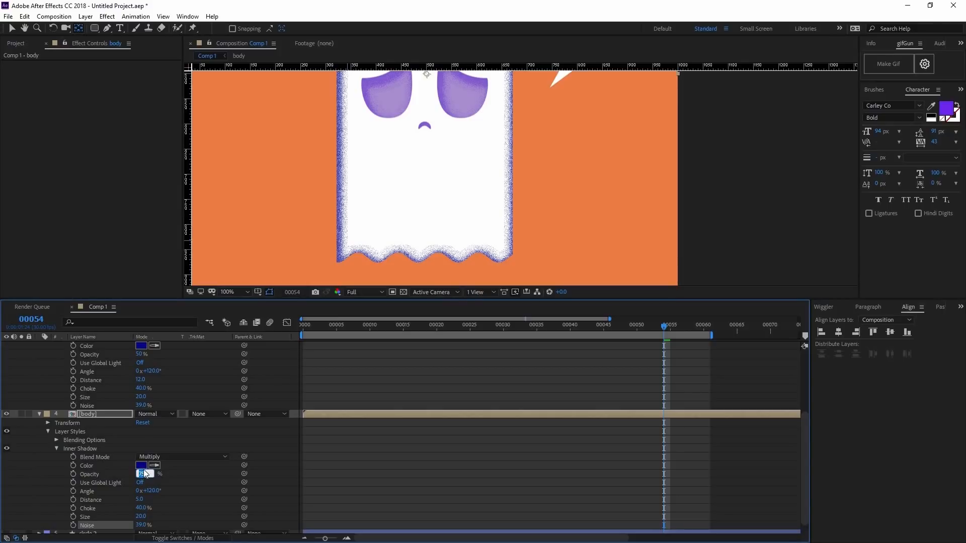
{"action": "type", "text": "50"}
{"action": "key", "text": "Return"}
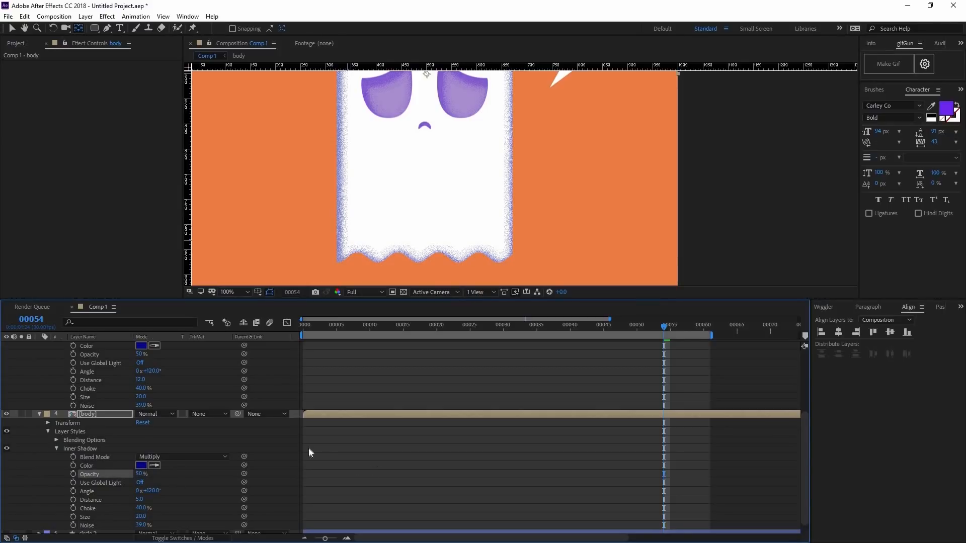
- Adjust the body's inner shadow to 6% noise, 19% choke and a distance of 13
{"action": "mouse_move", "coordinate": [139, 525]}
{"action": "left_mouse_down"}
{"action": "mouse_move", "coordinate": [122, 526]}
{"action": "mouse_move", "coordinate": [155, 523]}
{"action": "mouse_move", "coordinate": [134, 523]}
{"action": "mouse_move", "coordinate": [134, 513]}
{"action": "left_mouse_up"}
{"action": "mouse_move", "coordinate": [399, 254]}
{"action": "left_mouse_down"}
{"action": "mouse_move", "coordinate": [445, 195]}
{"action": "mouse_move", "coordinate": [442, 174]}
{"action": "mouse_move", "coordinate": [401, 198]}
{"action": "mouse_move", "coordinate": [406, 281]}
{"action": "left_mouse_up"}
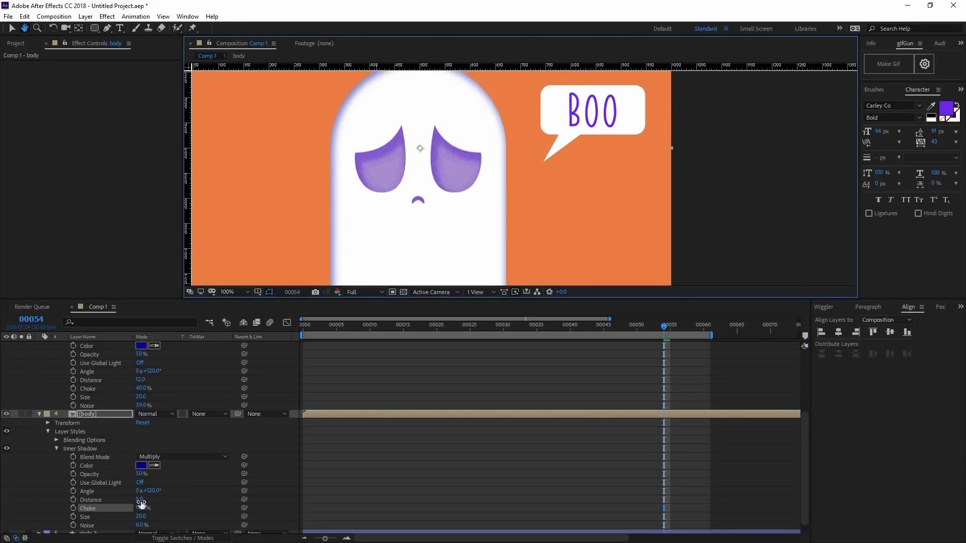
{"action": "left_click_drag", "start_coordinate": [144, 499], "coordinate": [144, 501]}
{"action": "key", "text": "comma"}
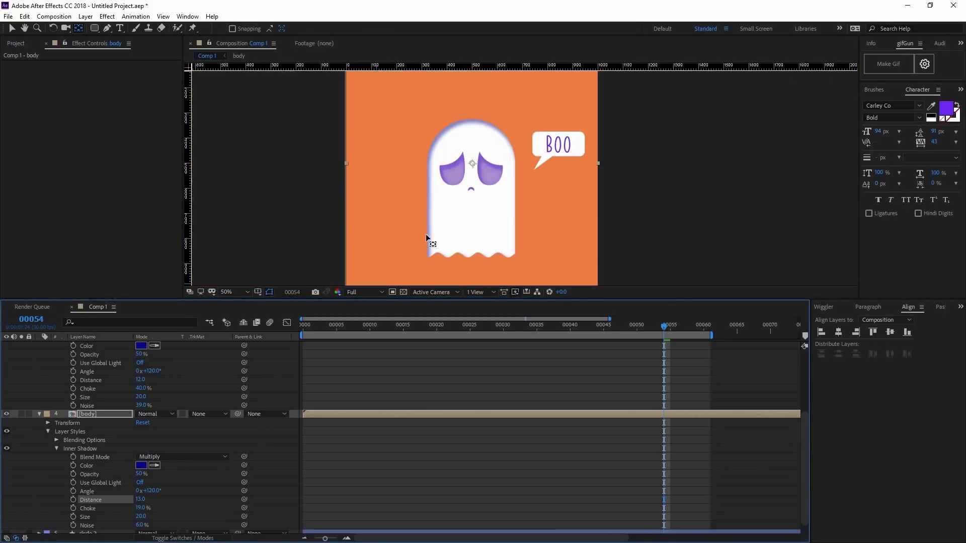
{"action": "key", "text": "period"}
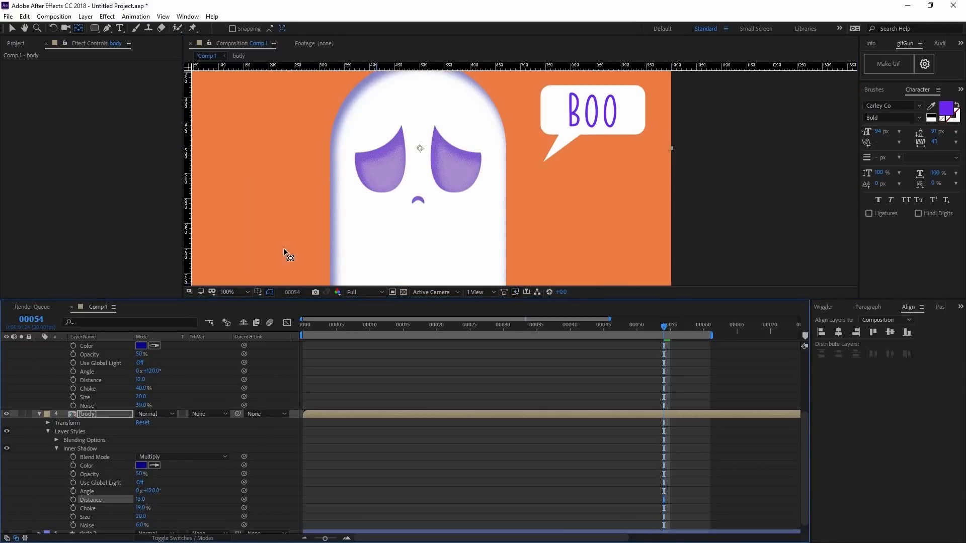
- Set the body's inner shadow distance to 10 and check the whole ghost
{"action": "left_click", "coordinate": [141, 500]}
{"action": "type", "text": "10"}
{"action": "key", "text": "Return"}
{"action": "left_click", "coordinate": [393, 446]}
{"action": "key", "text": "comma"}
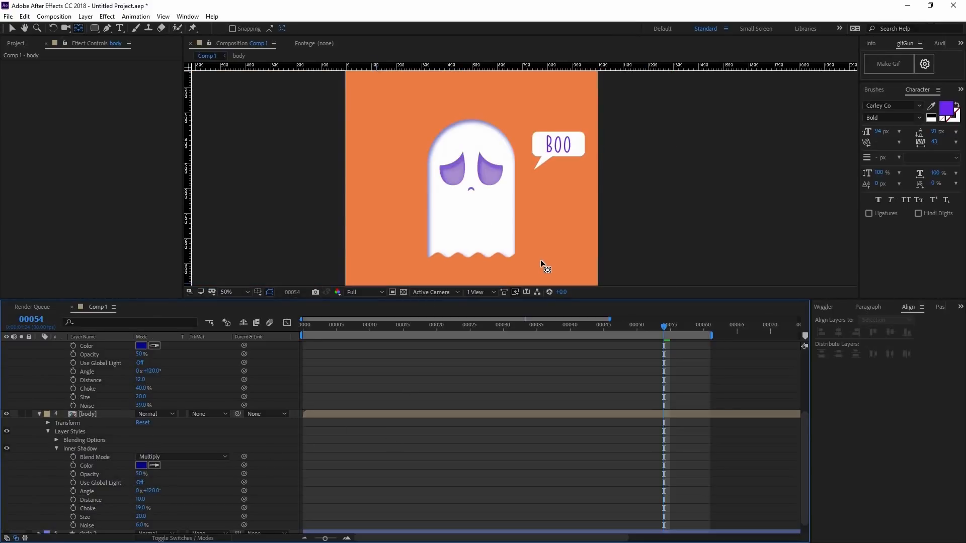
- Set the body's inner shadow choke to 29% and its size to 44
{"action": "key", "text": "period"}
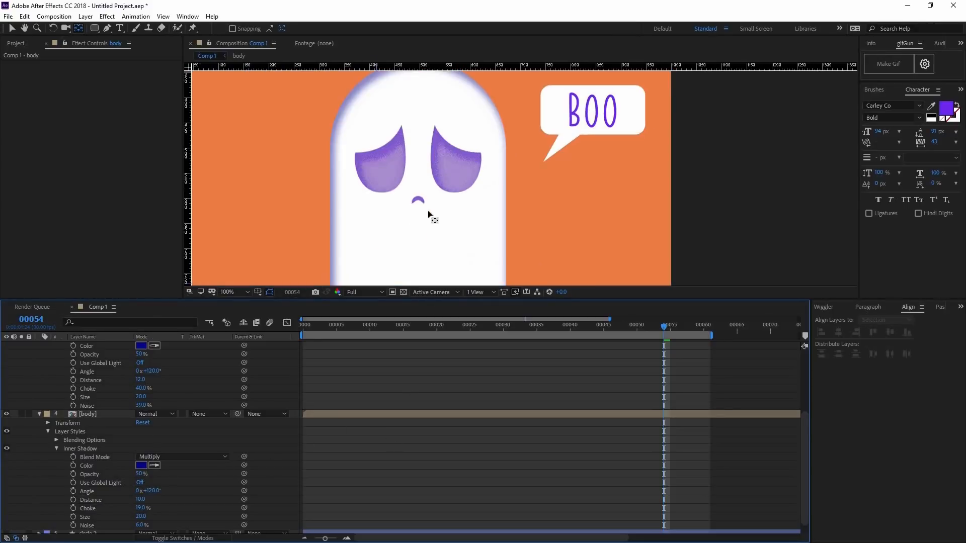
{"action": "scroll", "coordinate": [385, 235], "scroll_direction": "down", "scroll_amount": 1}
{"action": "left_click_drag", "start_coordinate": [414, 259], "coordinate": [400, 233]}
{"action": "scroll", "coordinate": [400, 233], "scroll_direction": "up", "scroll_amount": 1}
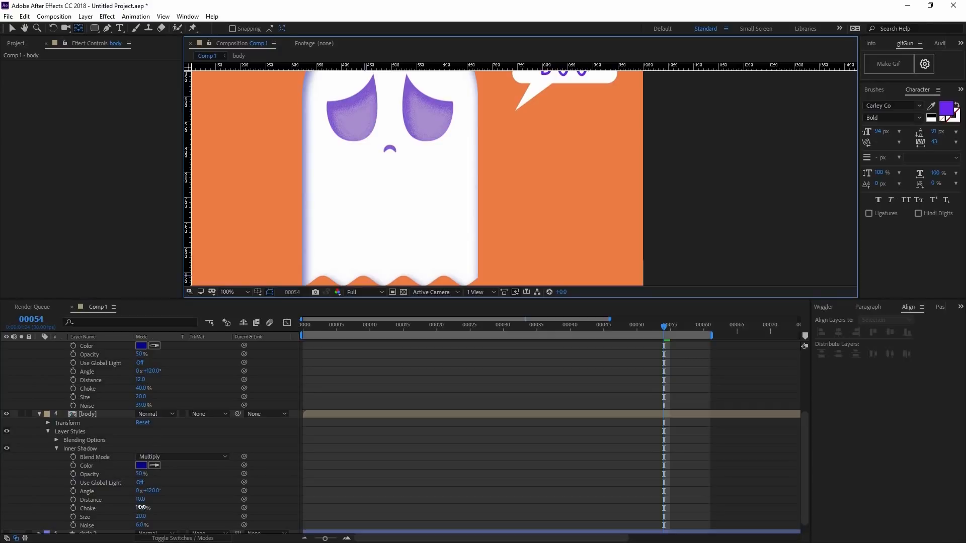
{"action": "left_click_drag", "start_coordinate": [142, 510], "coordinate": [146, 509]}
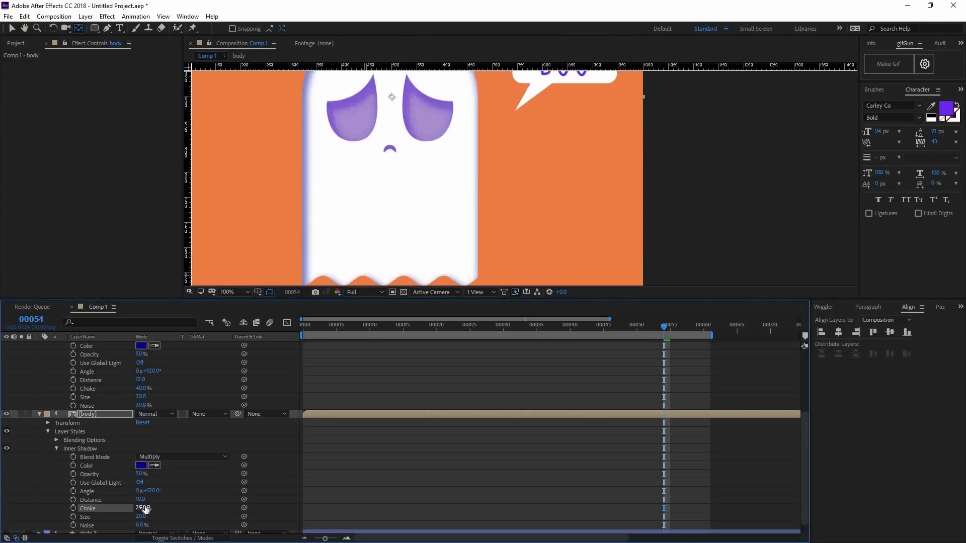
{"action": "scroll", "coordinate": [406, 152], "scroll_direction": "down", "scroll_amount": 1}
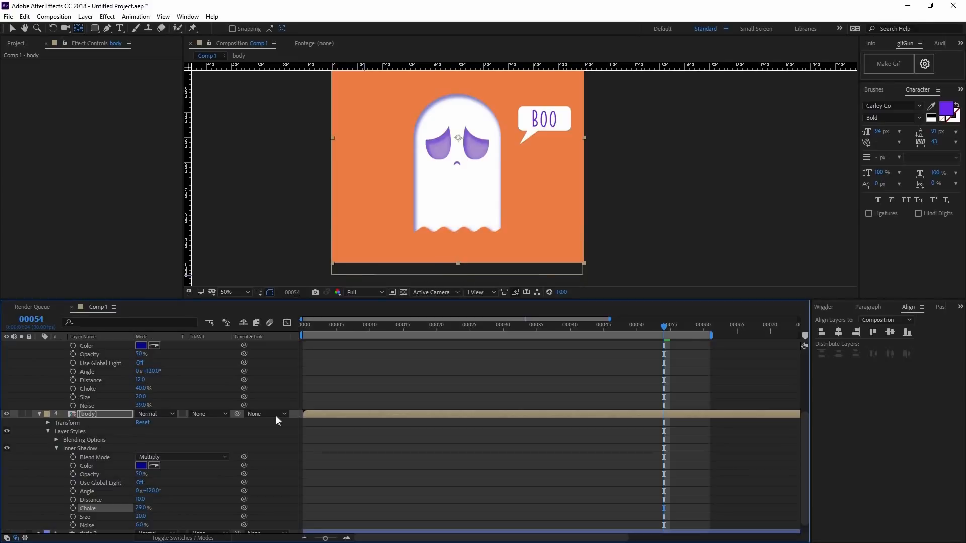
{"action": "left_click_drag", "start_coordinate": [141, 516], "coordinate": [151, 516]}
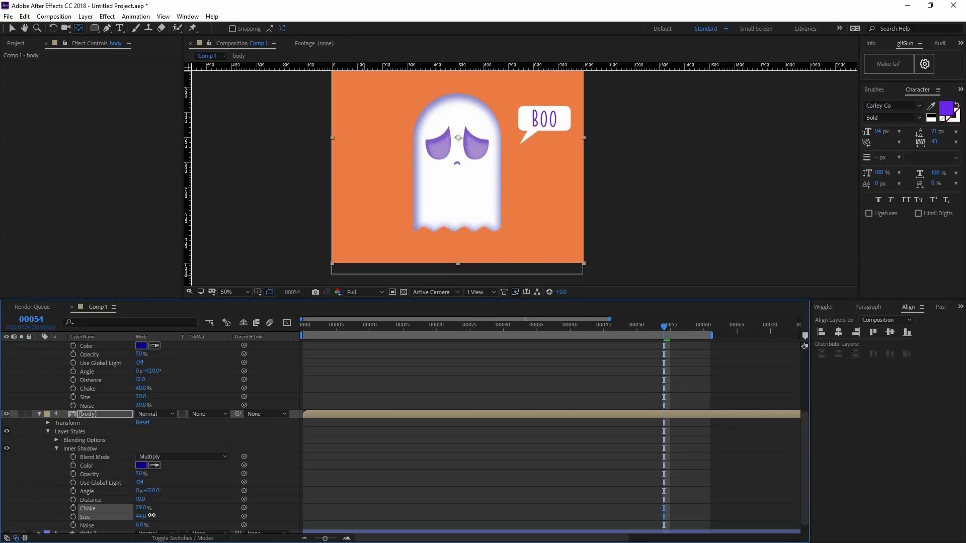
{"action": "left_click", "coordinate": [551, 204]}
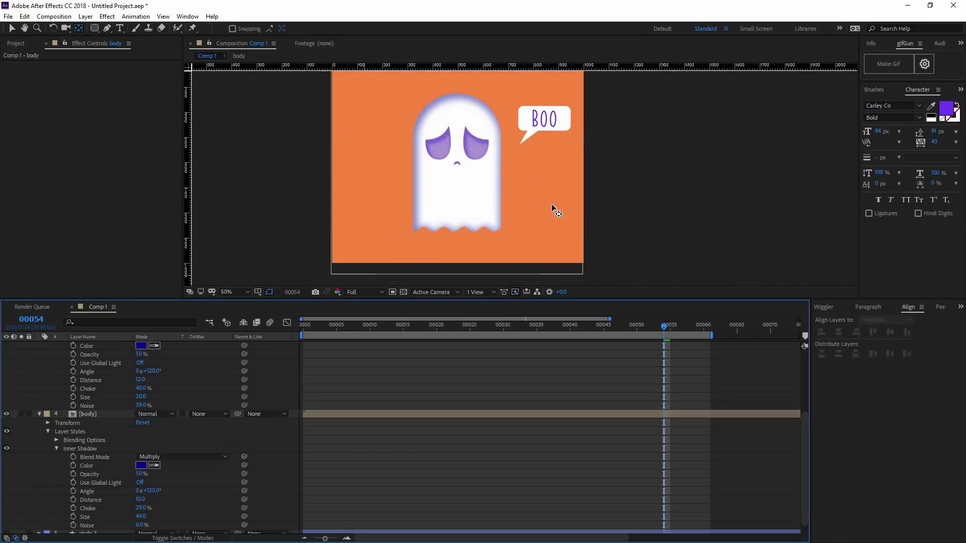
{"action": "left_click", "coordinate": [80, 449]}
{"action": "left_click", "coordinate": [73, 434]}
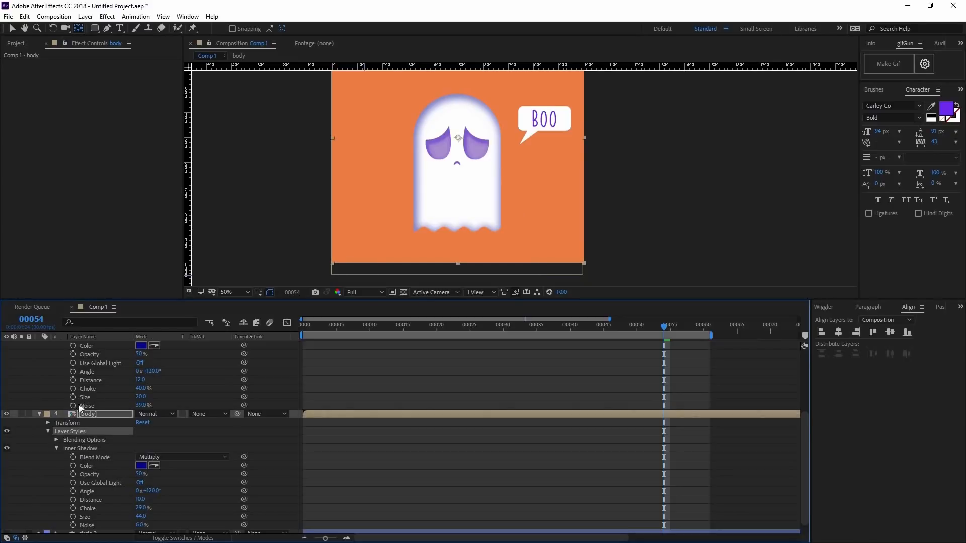
{"action": "scroll", "coordinate": [90, 381], "scroll_direction": "up", "scroll_amount": 5}
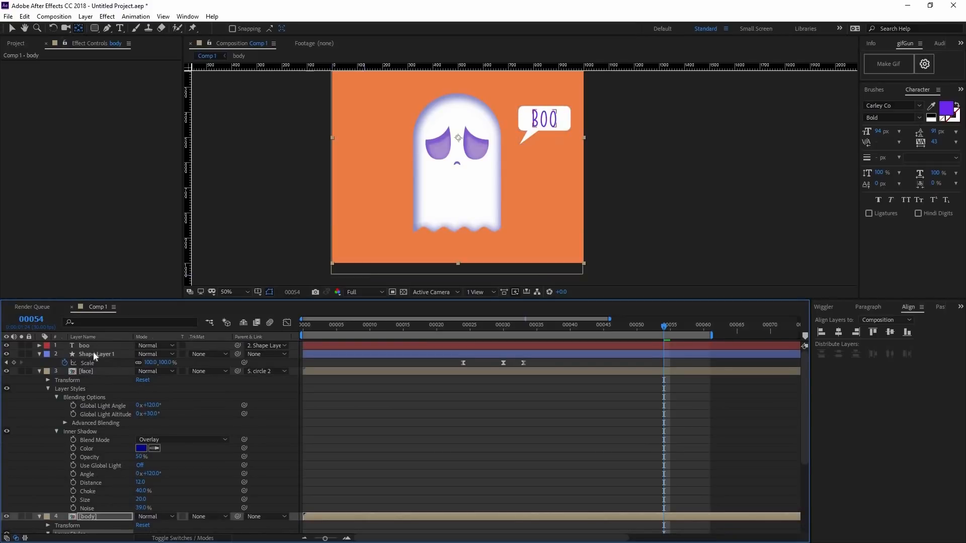
{"action": "left_click", "coordinate": [93, 354]}
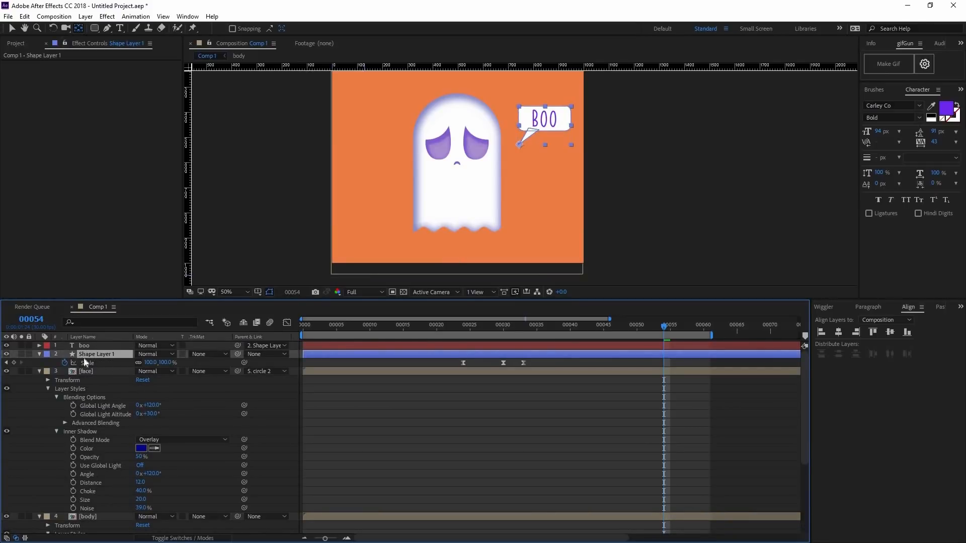
{"action": "right_click", "coordinate": [101, 356]}
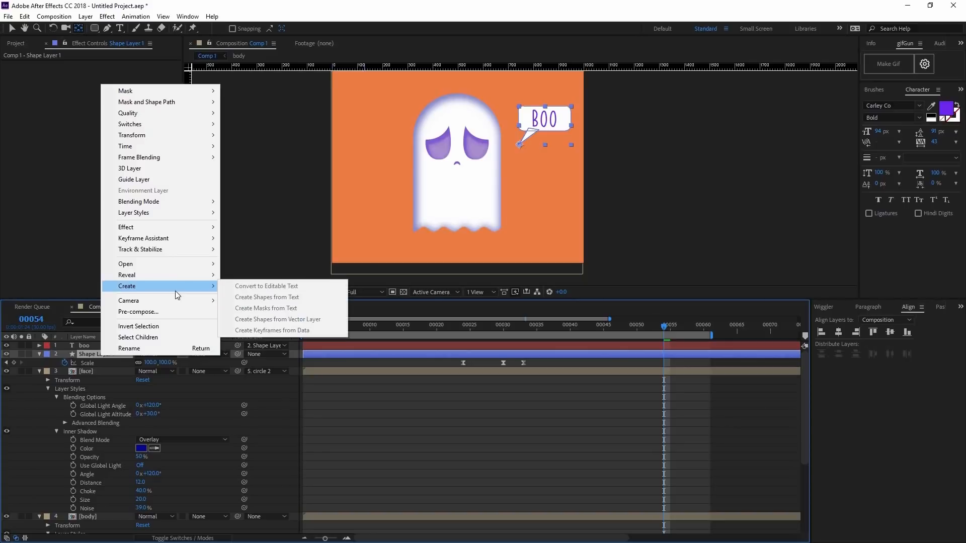
{"action": "left_click", "coordinate": [76, 396]}
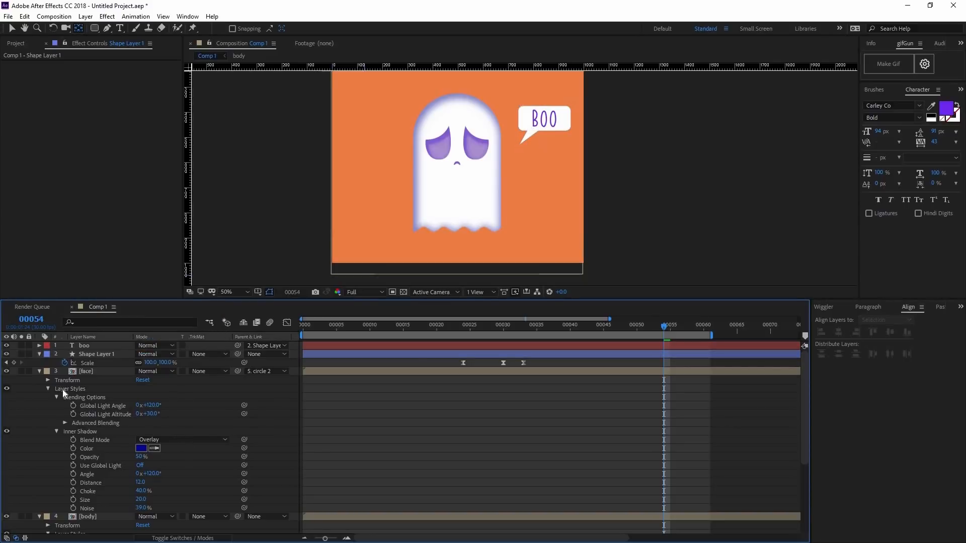
- Collapse the face layer's Layer Styles settings
{"action": "left_click", "coordinate": [62, 390]}
{"action": "left_click", "coordinate": [83, 373]}
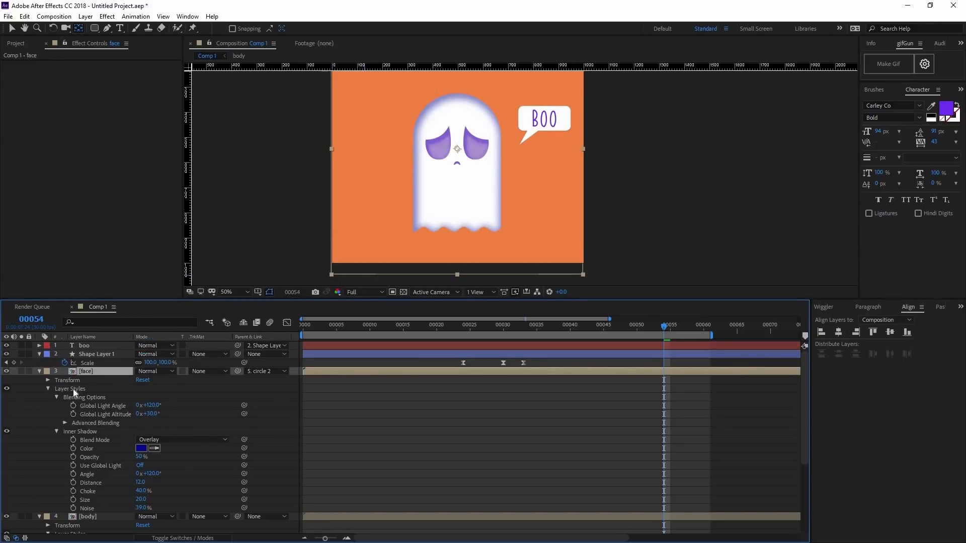
{"action": "double_click", "coordinate": [74, 389]}
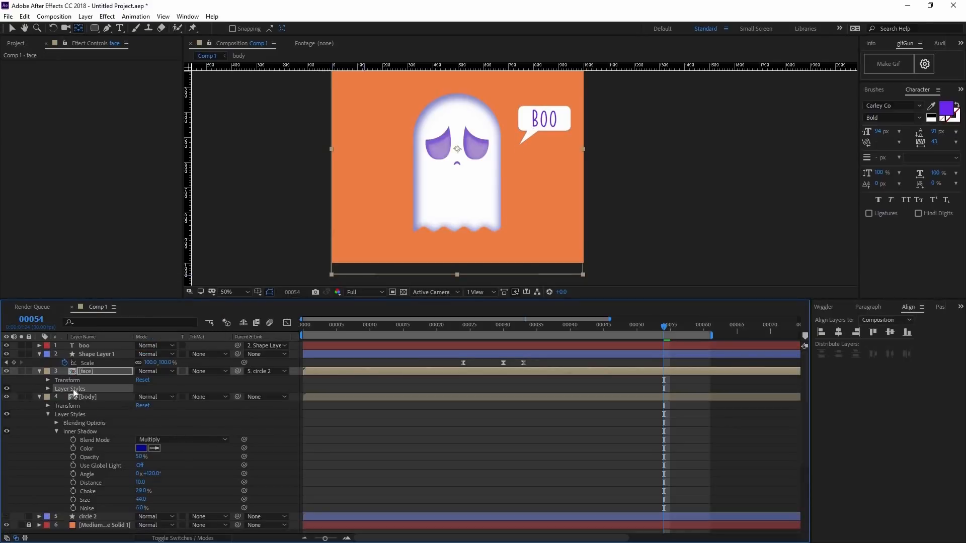
- Copy the face layer's Layer Styles onto the speech bubble layer, Shape Layer 1
{"action": "left_click", "coordinate": [93, 354]}
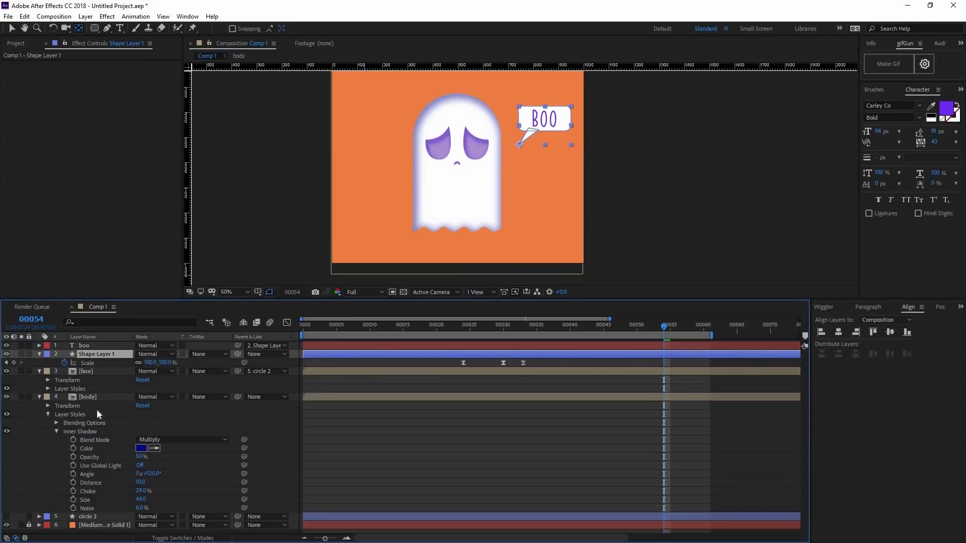
{"action": "left_click", "coordinate": [74, 389]}
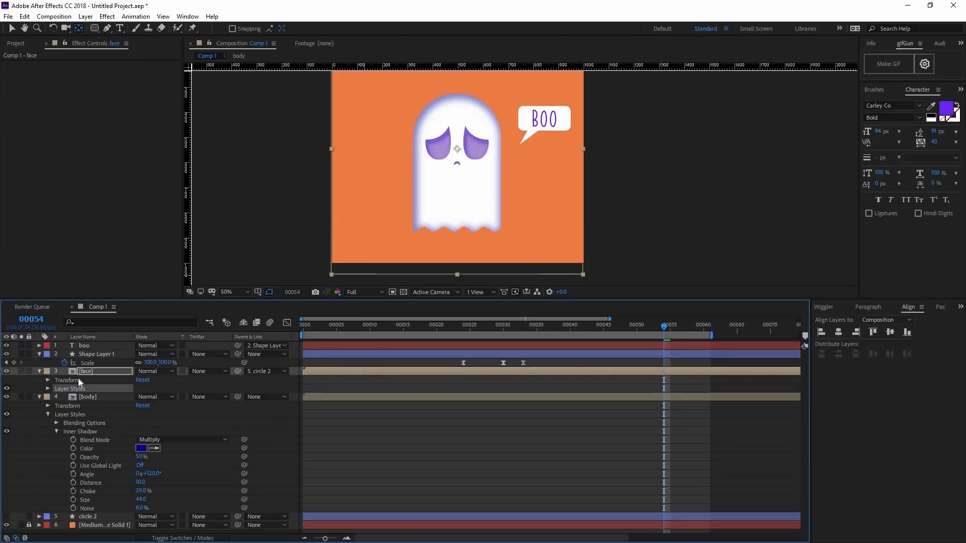
{"action": "left_click", "coordinate": [95, 354]}
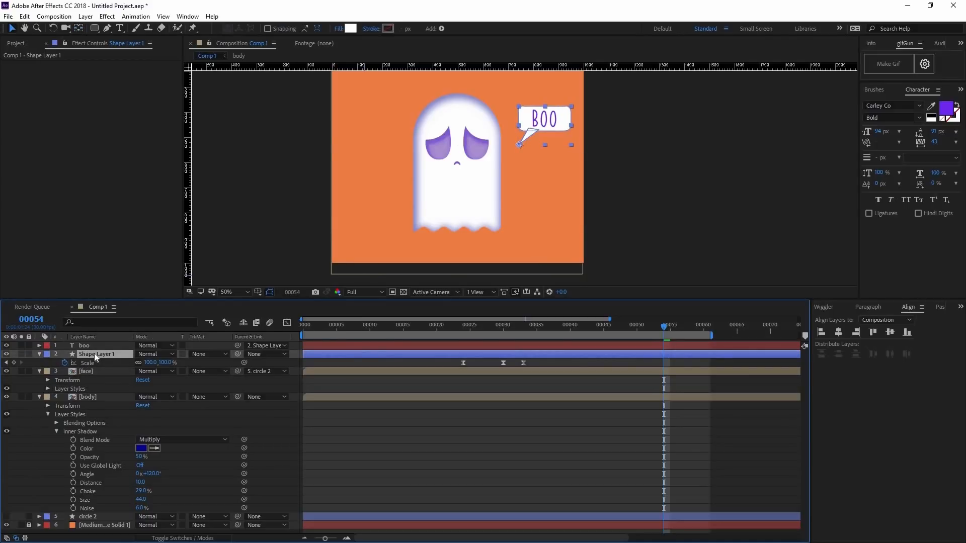
{"action": "key", "text": "ctrl+v"}
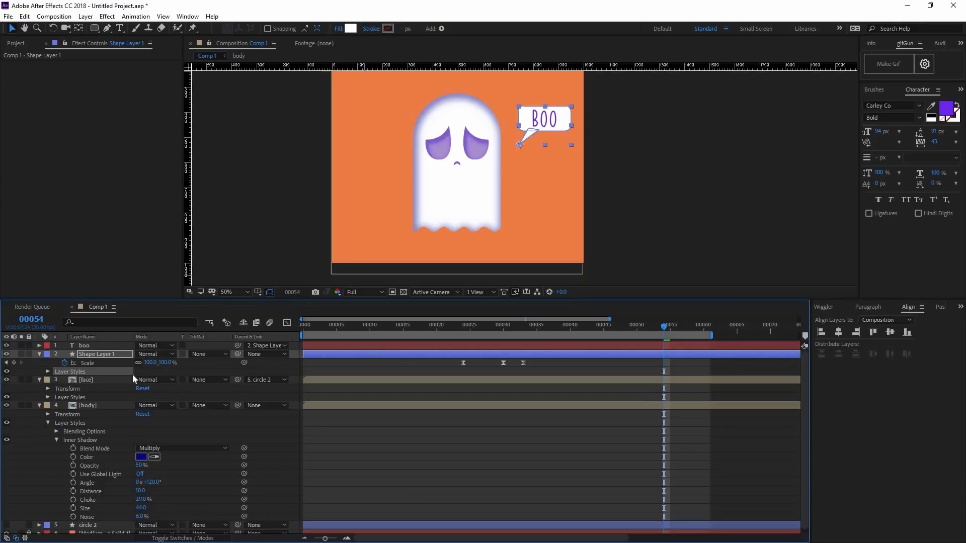
- Expand the speech bubble layer's Layer Styles, keeping its Blending Options collapsed
{"action": "scroll", "coordinate": [563, 195], "scroll_direction": "up", "scroll_amount": 2}
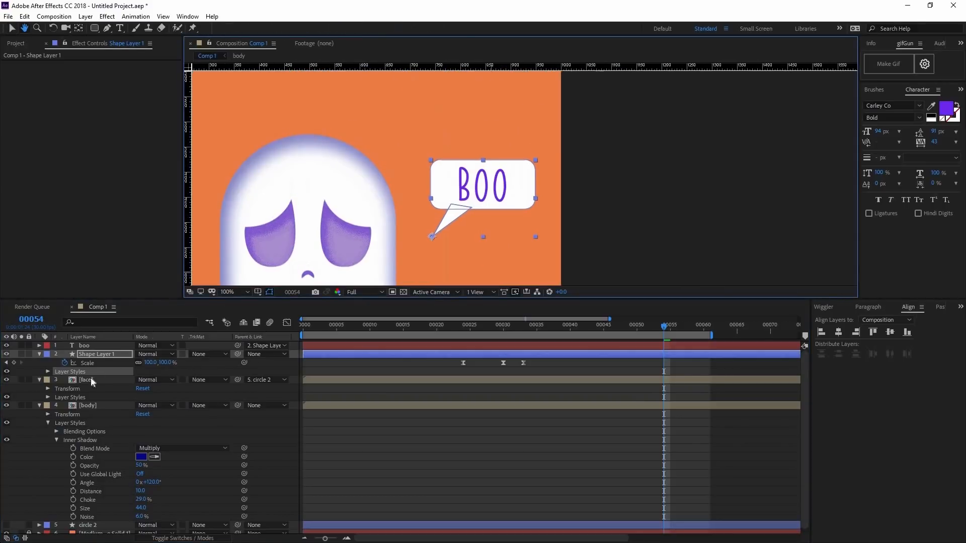
{"action": "left_click", "coordinate": [48, 371]}
{"action": "left_click", "coordinate": [56, 381]}
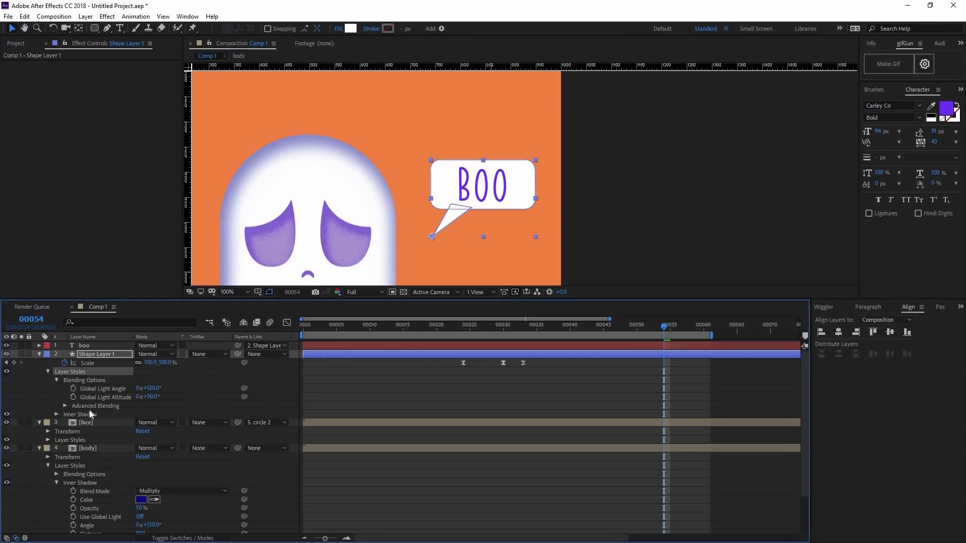
{"action": "left_click", "coordinate": [65, 406]}
{"action": "left_click", "coordinate": [65, 406]}
{"action": "left_click", "coordinate": [56, 380]}
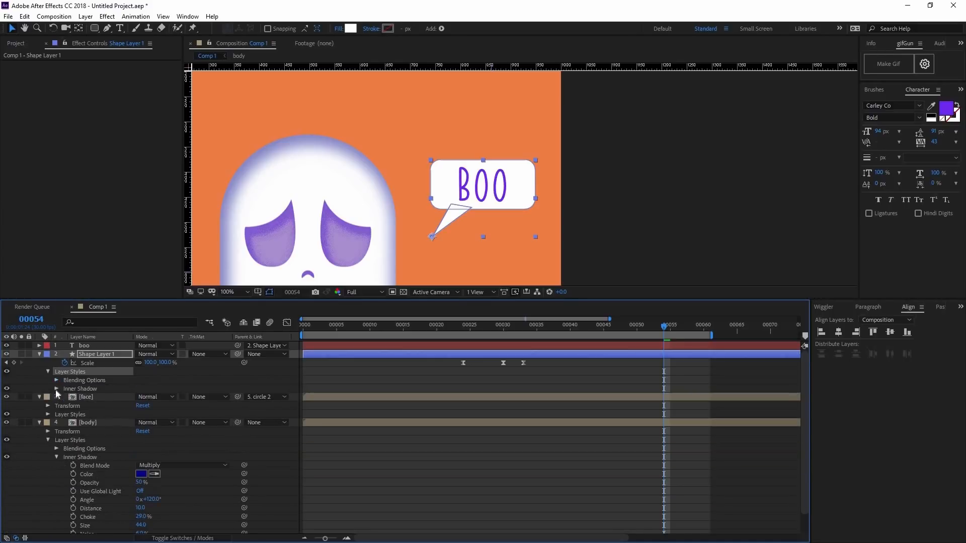
- Expand the speech bubble layer's Inner Shadow settings and preview the bubble's pop-up animation
{"action": "left_click", "coordinate": [56, 389]}
{"action": "left_click", "coordinate": [328, 329]}
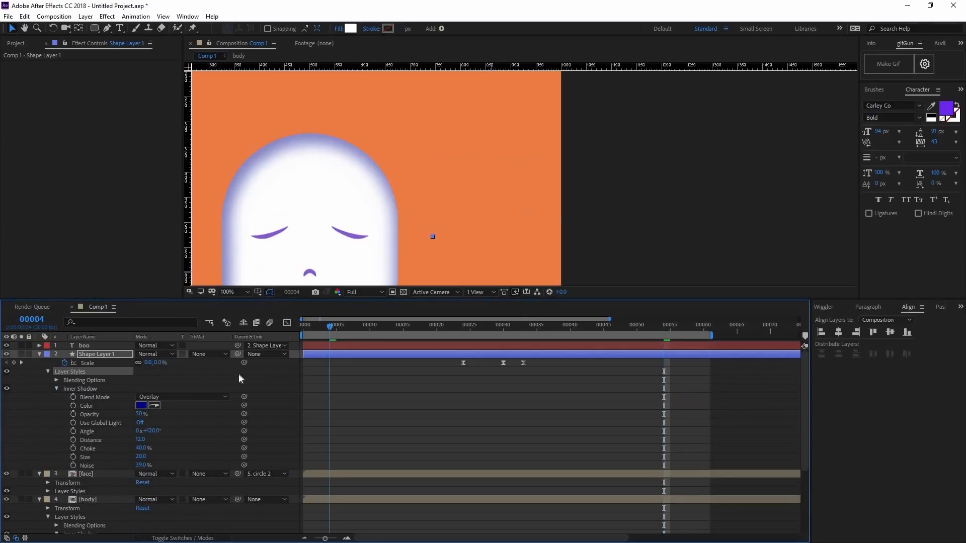
{"action": "left_click_drag", "start_coordinate": [521, 340], "coordinate": [449, 331]}
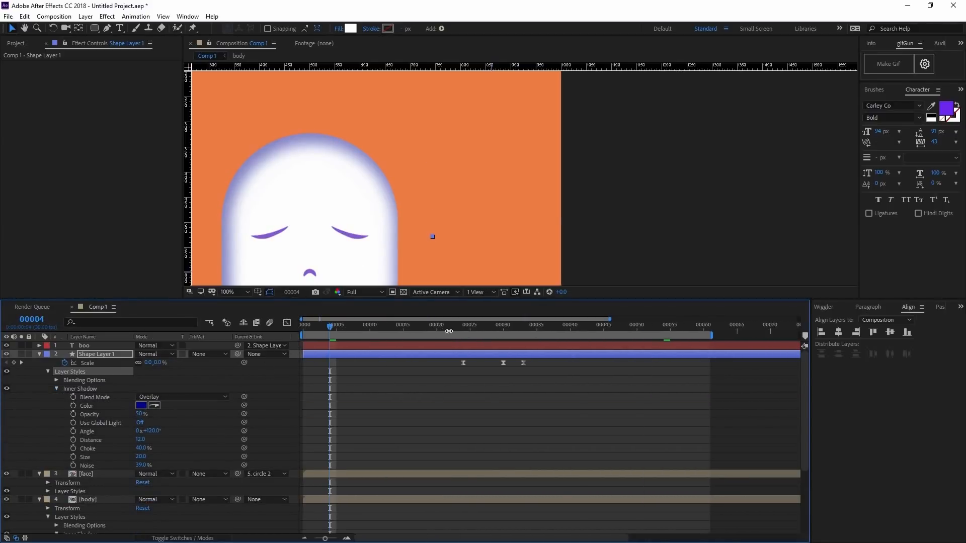
{"action": "key", "text": "space"}
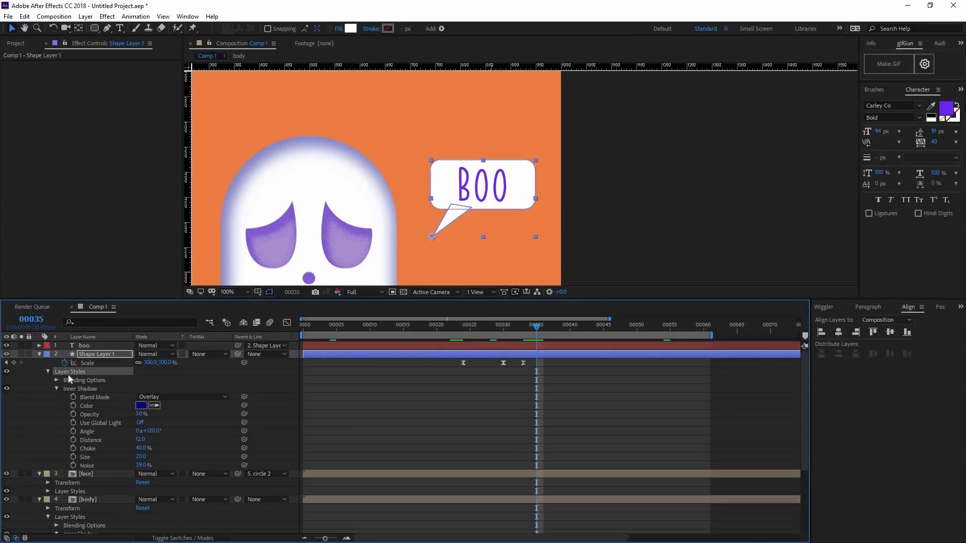
- Replace the speech bubble layer's Layer Styles with a copy of the body layer's Layer Styles
{"action": "key", "text": "Delete"}
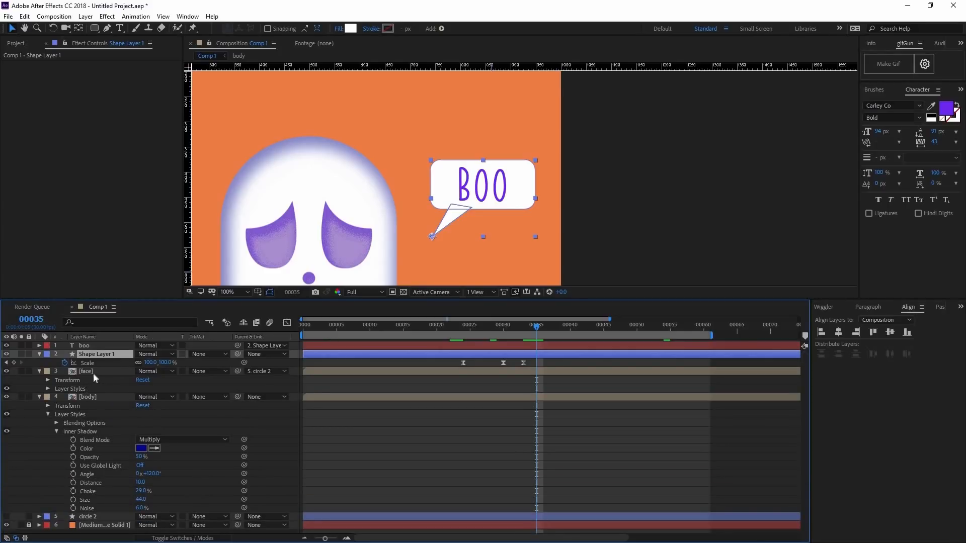
{"action": "left_click", "coordinate": [62, 415]}
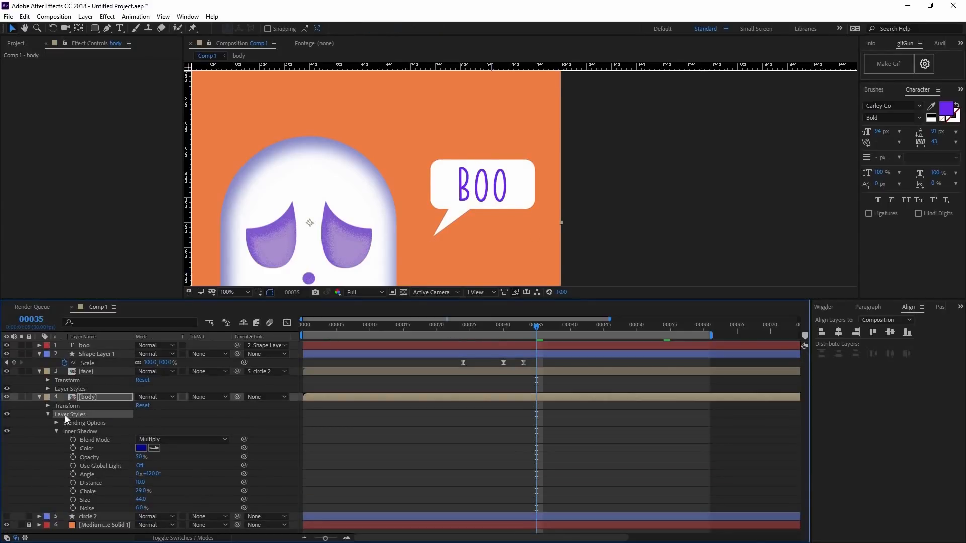
{"action": "left_click", "coordinate": [91, 355]}
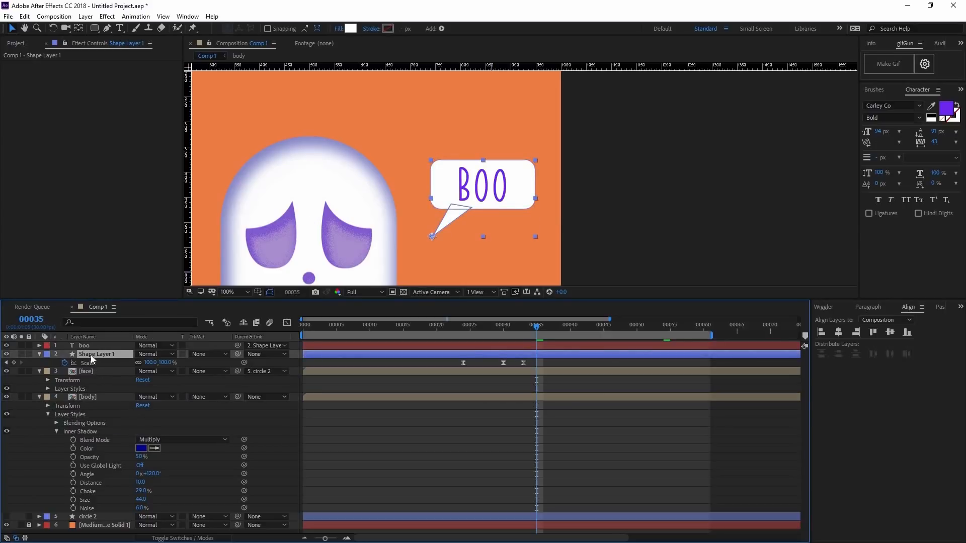
{"action": "key", "text": "ctrl+z"}
{"action": "left_click", "coordinate": [382, 428]}
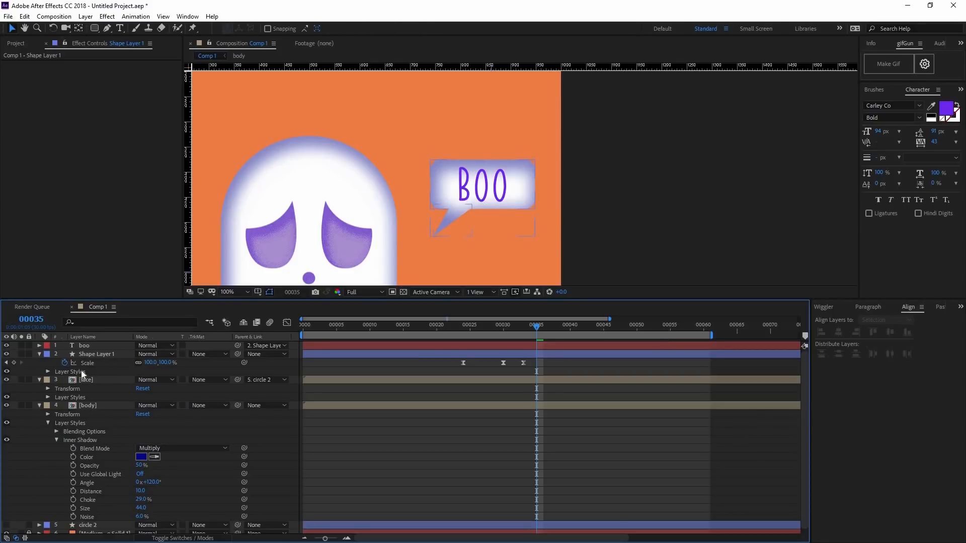
- Expand the speech bubble's copied Inner Shadow settings and set the choke to 2%
{"action": "left_click", "coordinate": [48, 372]}
{"action": "left_click", "coordinate": [56, 388]}
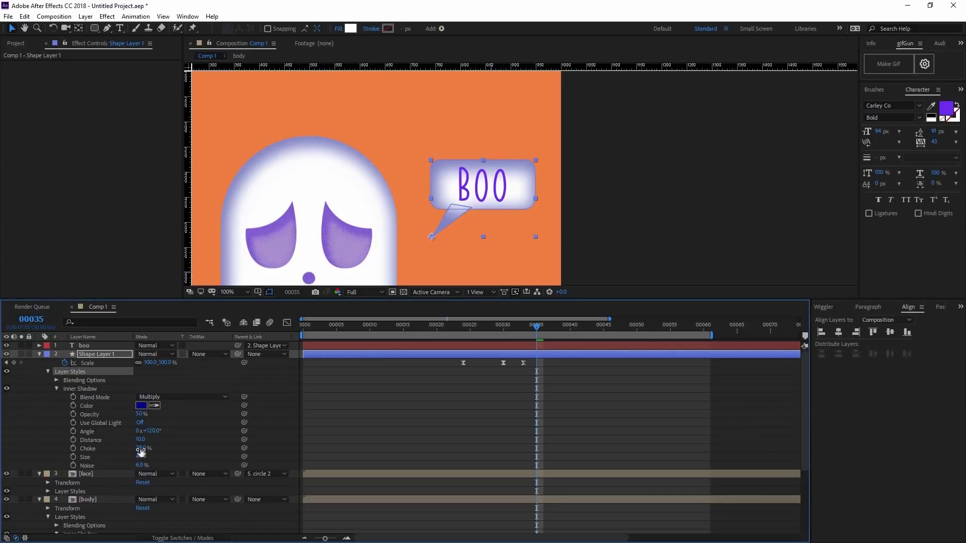
{"action": "left_click", "coordinate": [141, 448]}
{"action": "type", "text": "2"}
{"action": "left_click", "coordinate": [262, 444]}
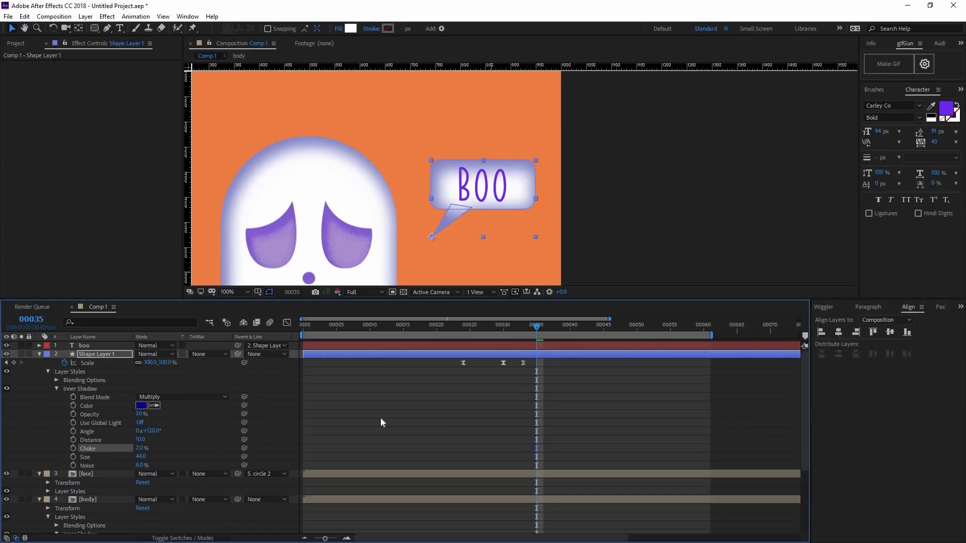
- Reduce the speech bubble's inner shadow size to 10
{"action": "left_click_drag", "start_coordinate": [142, 456], "coordinate": [131, 459]}
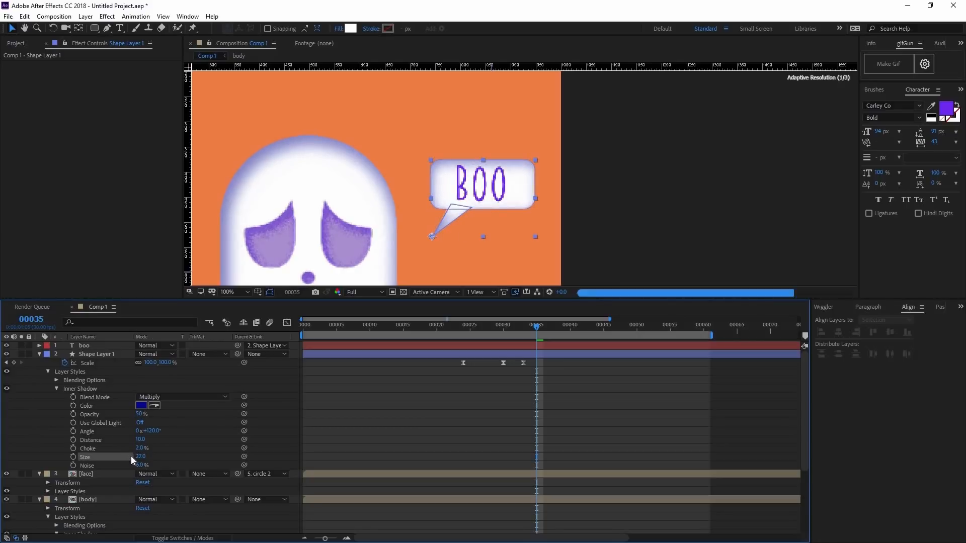
{"action": "left_click", "coordinate": [140, 456]}
{"action": "type", "text": "10"}
{"action": "key", "text": "Return"}
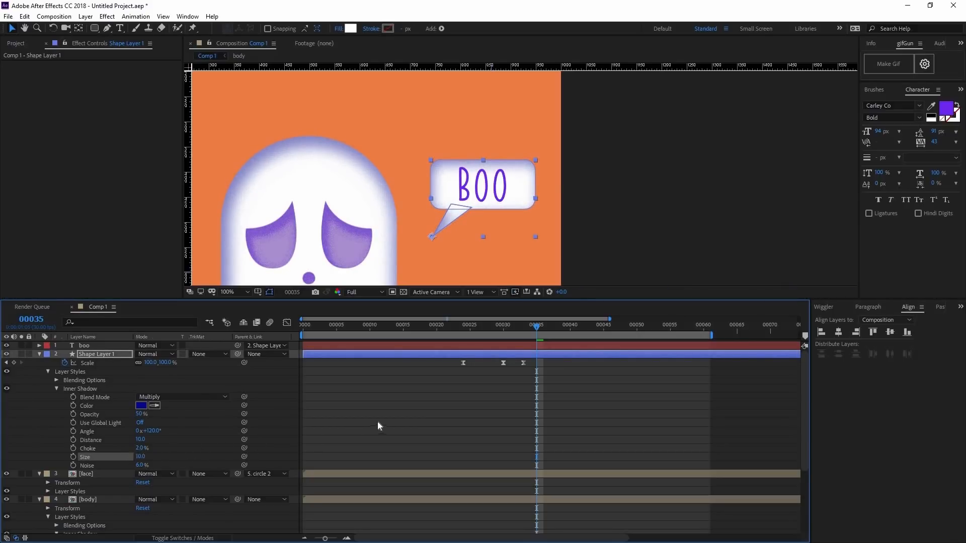
- Set the speech bubble's inner shadow size to 15 and check it against the whole ghost
{"action": "left_click", "coordinate": [494, 263]}
{"action": "scroll", "coordinate": [501, 266], "scroll_direction": "down", "scroll_amount": 1}
{"action": "left_click_drag", "start_coordinate": [497, 257], "coordinate": [451, 245]}
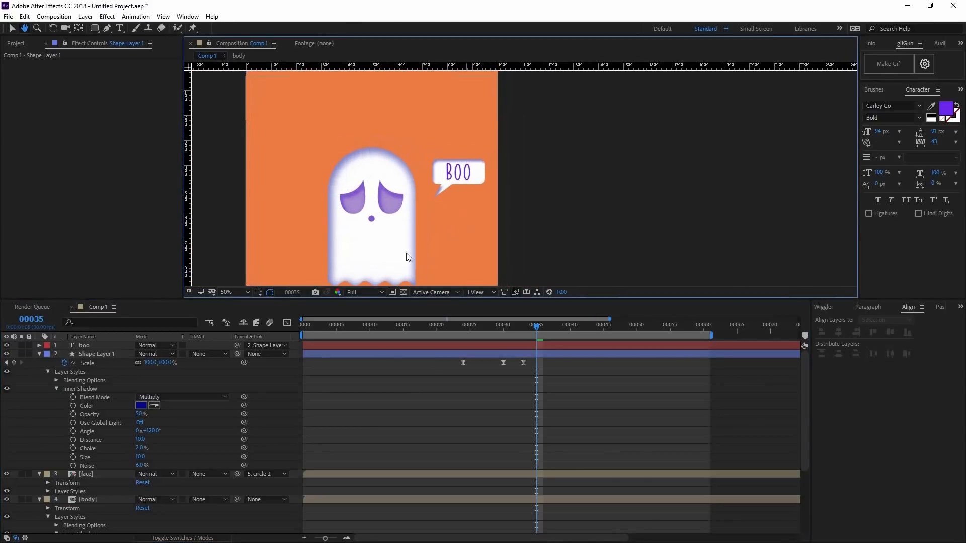
{"action": "scroll", "coordinate": [447, 225], "scroll_direction": "up", "scroll_amount": 1}
{"action": "left_click", "coordinate": [140, 457]}
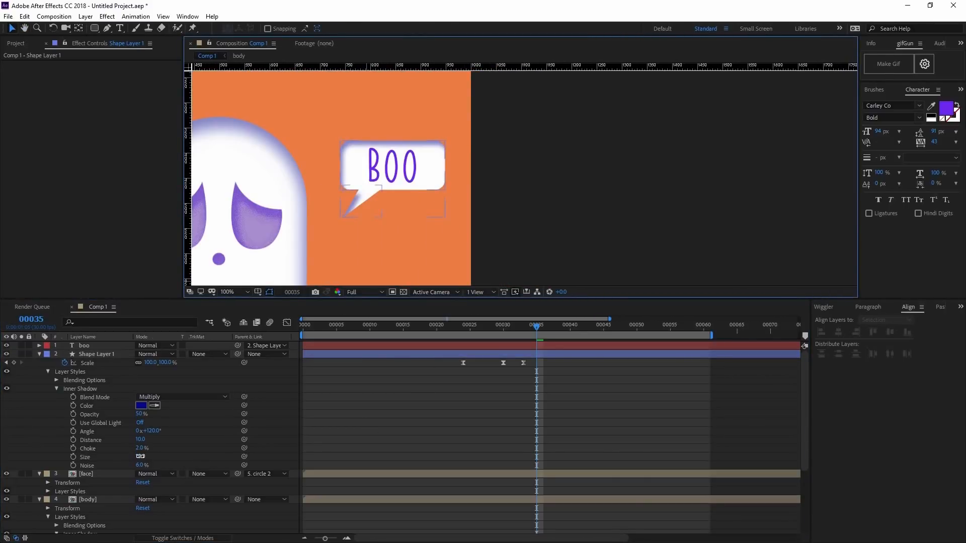
{"action": "type", "text": "15"}
{"action": "key", "text": "Return"}
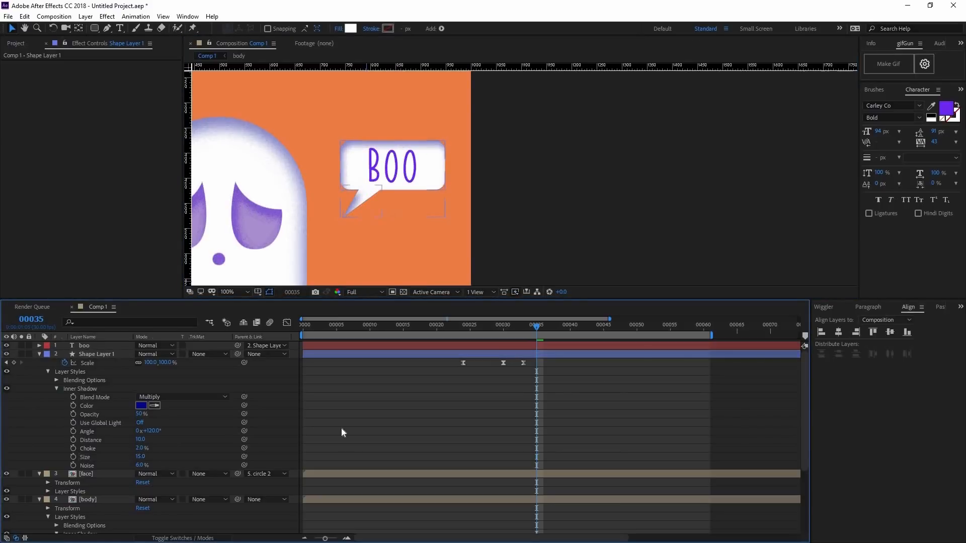
{"action": "scroll", "coordinate": [443, 253], "scroll_direction": "down", "scroll_amount": 1}
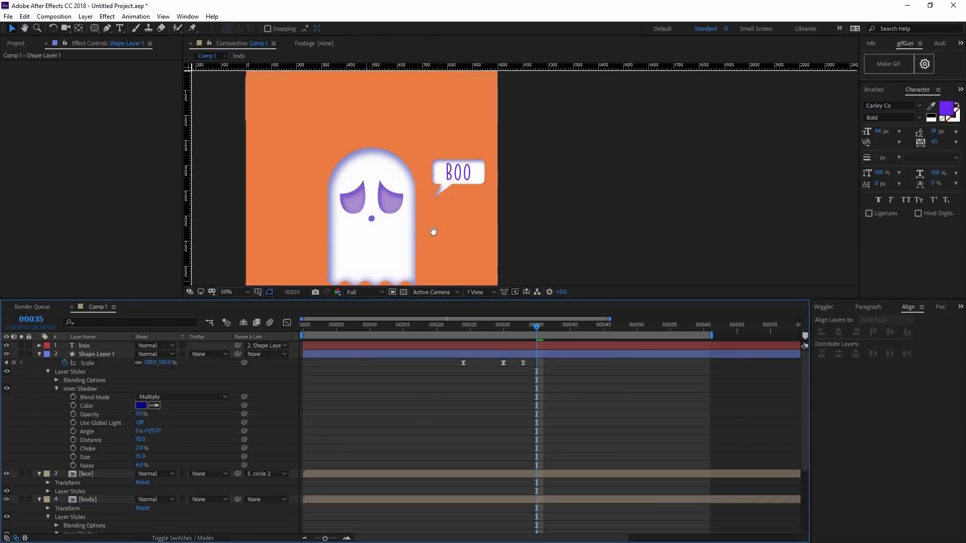
{"action": "scroll", "coordinate": [434, 216], "scroll_direction": "down", "scroll_amount": 1}
{"action": "left_click_drag", "start_coordinate": [434, 217], "coordinate": [413, 207]}
{"action": "scroll", "coordinate": [259, 292], "scroll_direction": "up", "scroll_amount": 1}
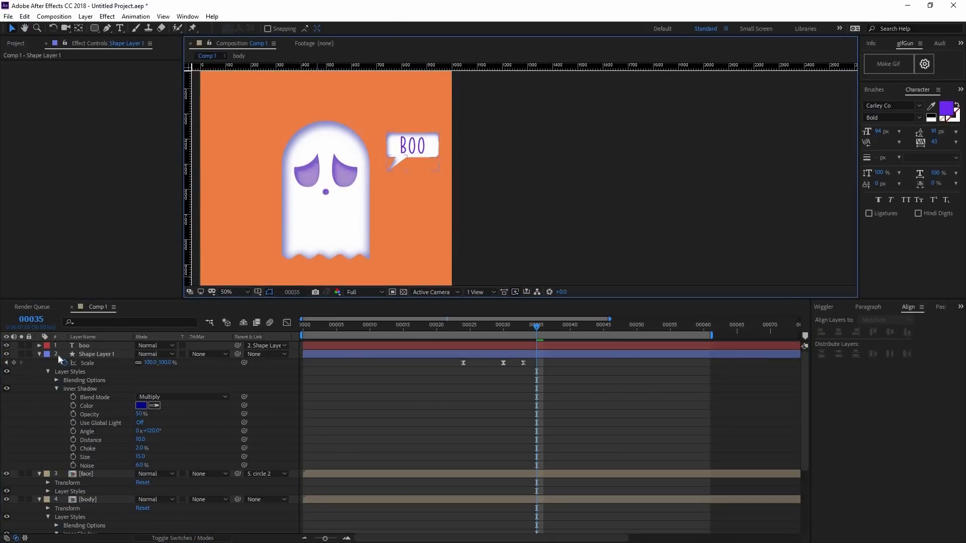
- Collapse the expanded layers and pre-compose everything except the orange background into a composition named ghost
{"action": "left_click", "coordinate": [40, 354]}
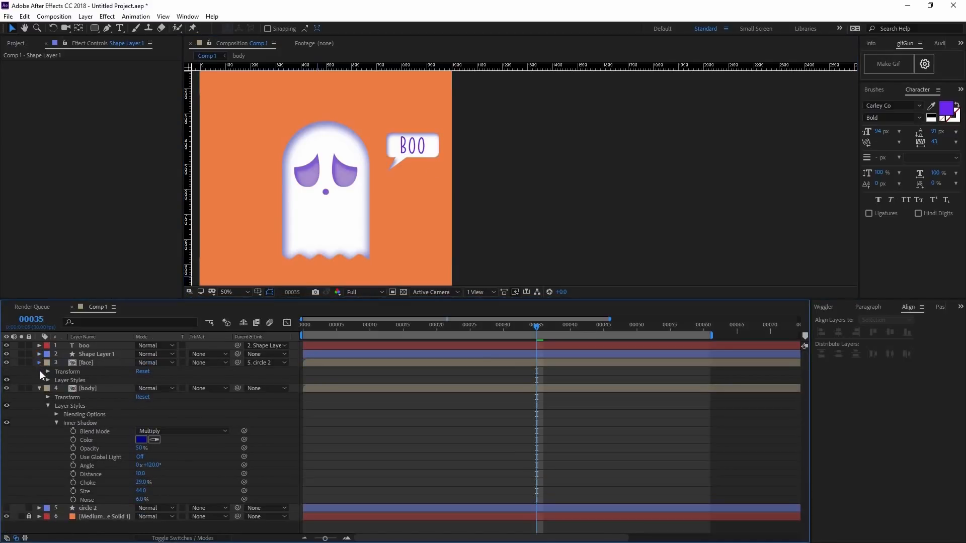
{"action": "left_click", "coordinate": [39, 362]}
{"action": "key", "text": "ctrl+a"}
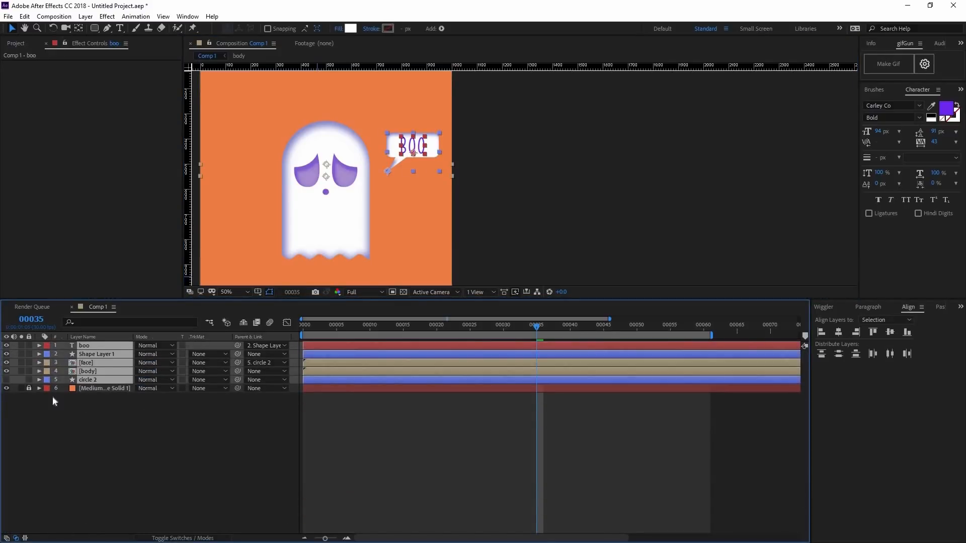
{"action": "right_click", "coordinate": [150, 363]}
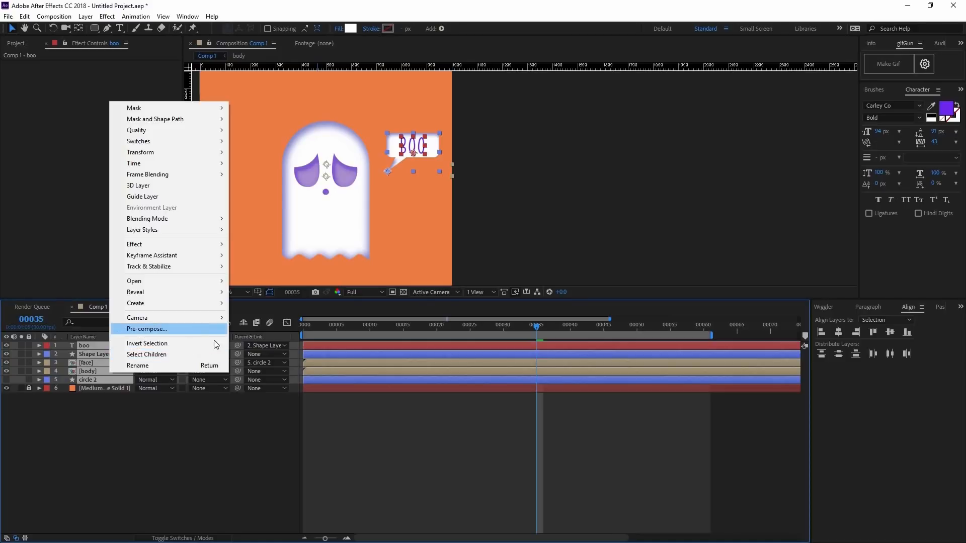
{"action": "left_click", "coordinate": [151, 329]}
{"action": "type", "text": "ghost"}
{"action": "key", "text": "Return"}
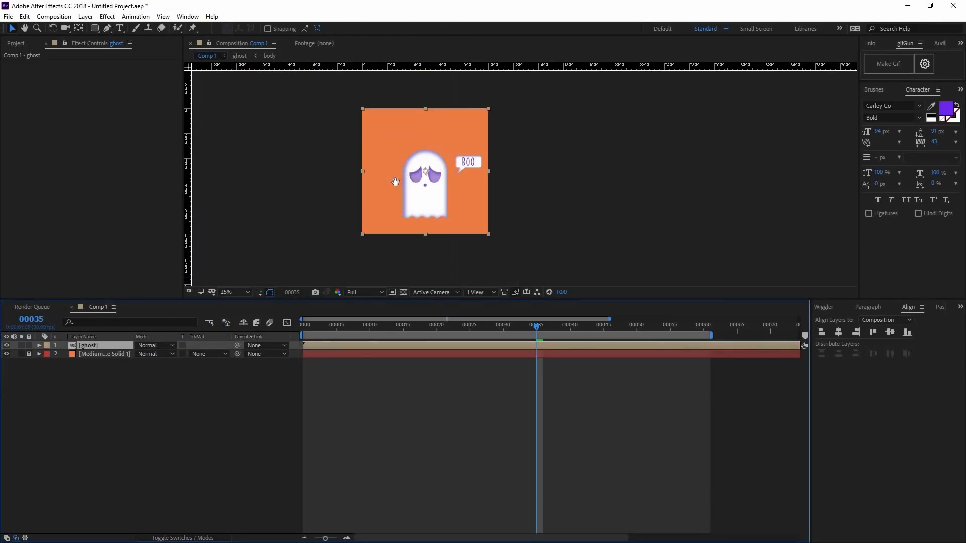
- Move the ghost precomp slightly up and left so the ghost and bubble sit more centred on the orange background
{"action": "left_click_drag", "start_coordinate": [524, 217], "coordinate": [651, 250]}
{"action": "left_click_drag", "start_coordinate": [474, 216], "coordinate": [478, 190]}
{"action": "scroll", "coordinate": [517, 208], "scroll_direction": "down", "scroll_amount": 2}
{"action": "scroll", "coordinate": [462, 210], "scroll_direction": "up", "scroll_amount": 2}
{"action": "scroll", "coordinate": [475, 183], "scroll_direction": "down", "scroll_amount": 2}
{"action": "left_click", "coordinate": [78, 364]}
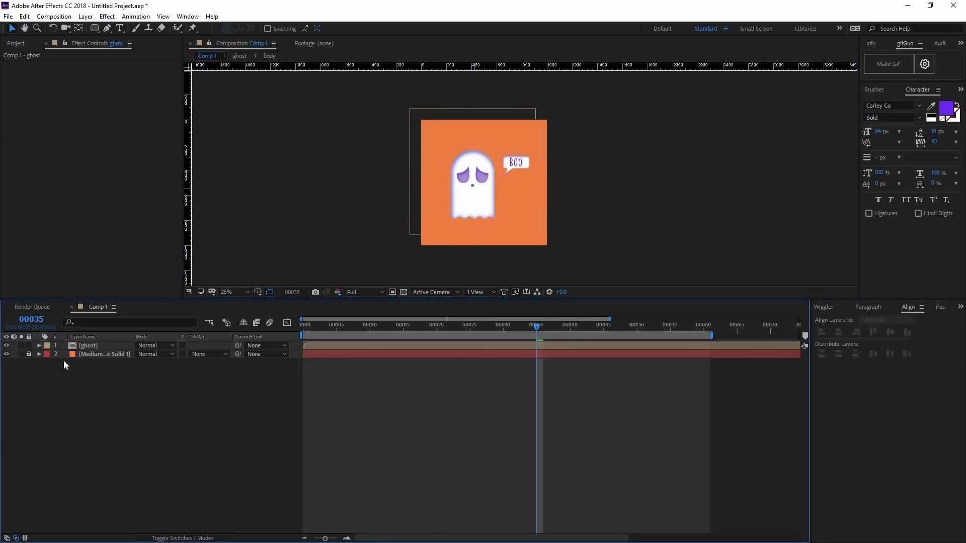
- Unlock the Medium Orange Solid 1 background, duplicate it and place the copy above the ghost layer
{"action": "left_click", "coordinate": [95, 354]}
{"action": "left_click", "coordinate": [82, 358]}
{"action": "key", "text": "ctrl+d"}
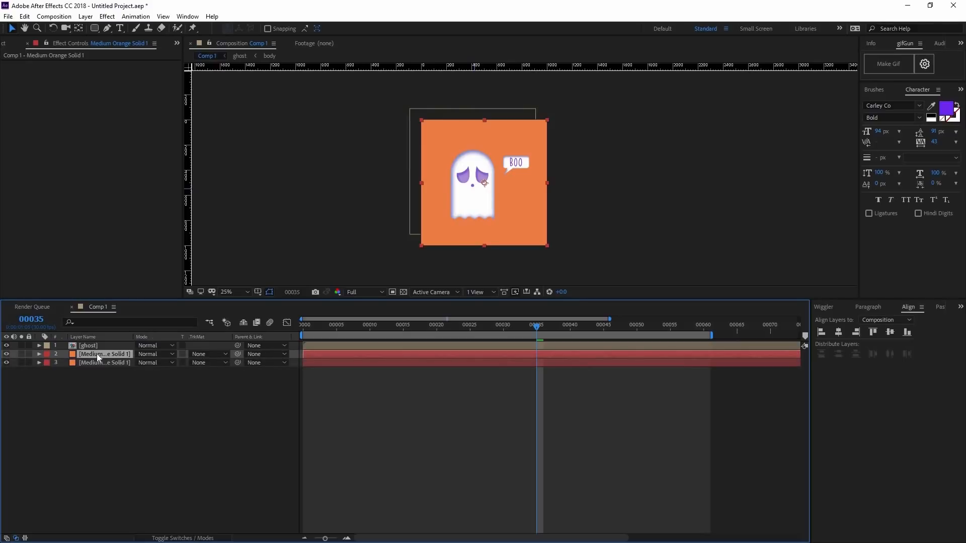
{"action": "left_click_drag", "start_coordinate": [95, 343], "coordinate": [87, 345]}
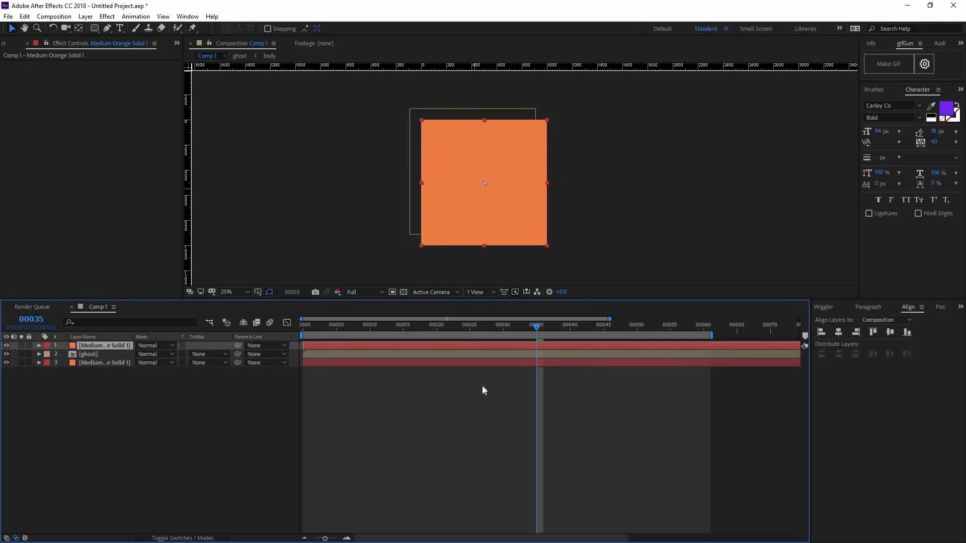
- Search the effects for noise and apply the Noise effect to the topmost orange solid
{"action": "left_click", "coordinate": [961, 89]}
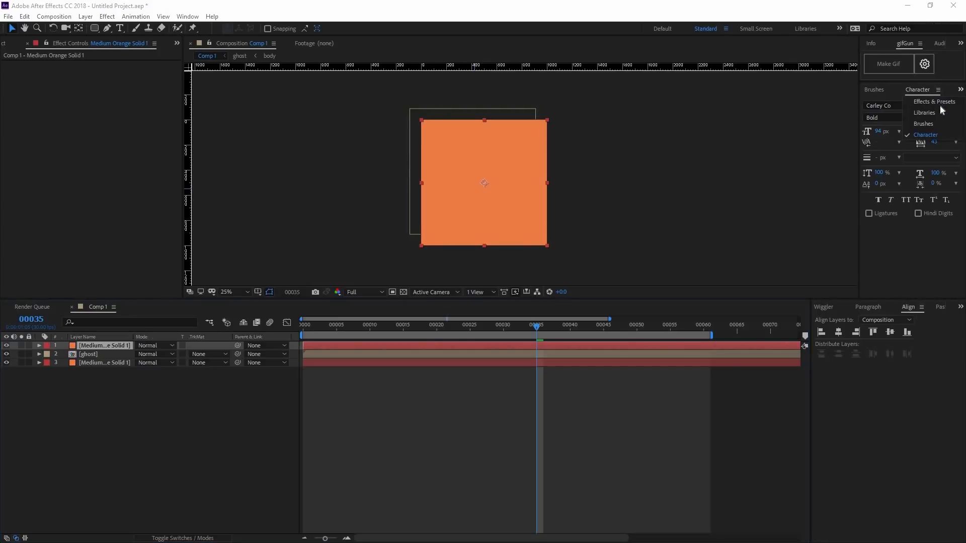
{"action": "left_click", "coordinate": [934, 102]}
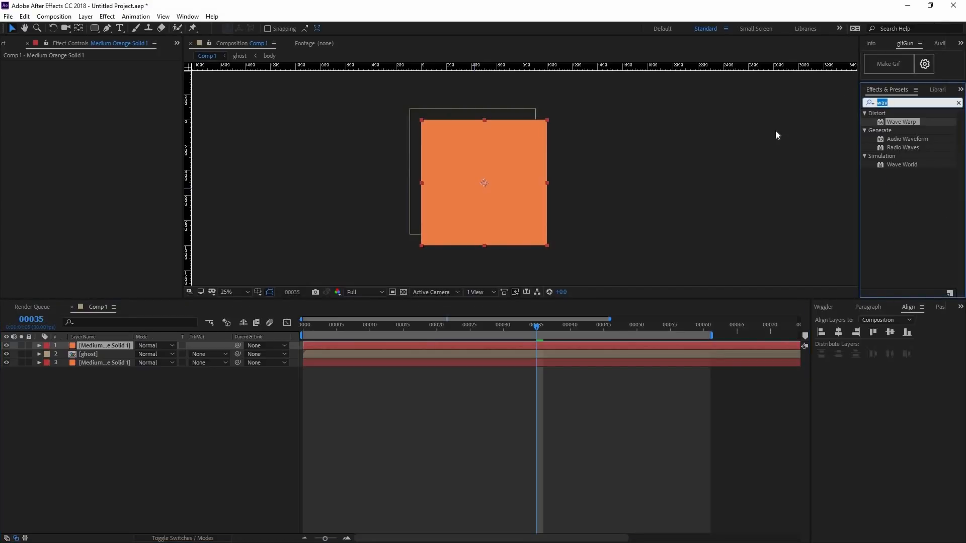
{"action": "type", "text": "noise"}
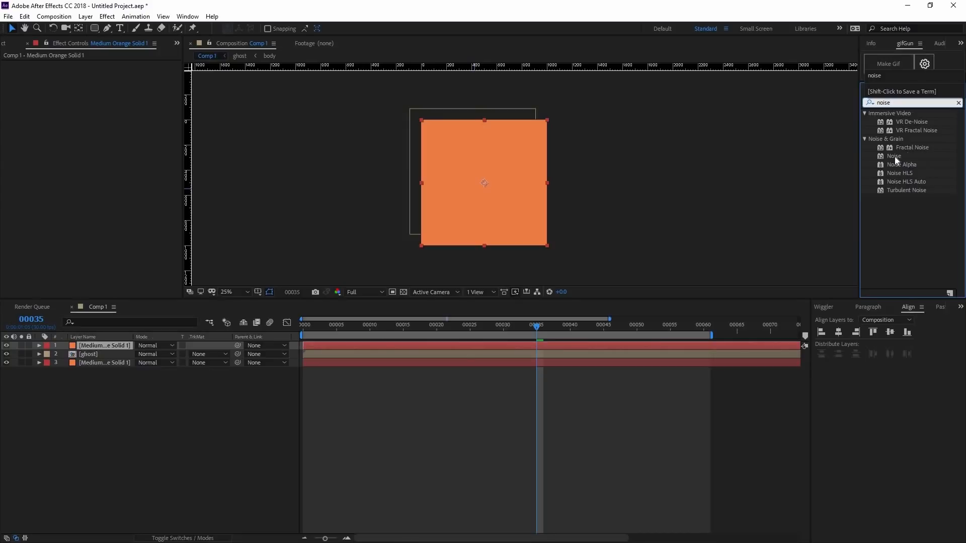
{"action": "left_click_drag", "start_coordinate": [895, 157], "coordinate": [86, 347]}
- Set the top solid's Amount of Noise to 55% and its blending mode to Overlay
{"action": "key", "text": "period"}
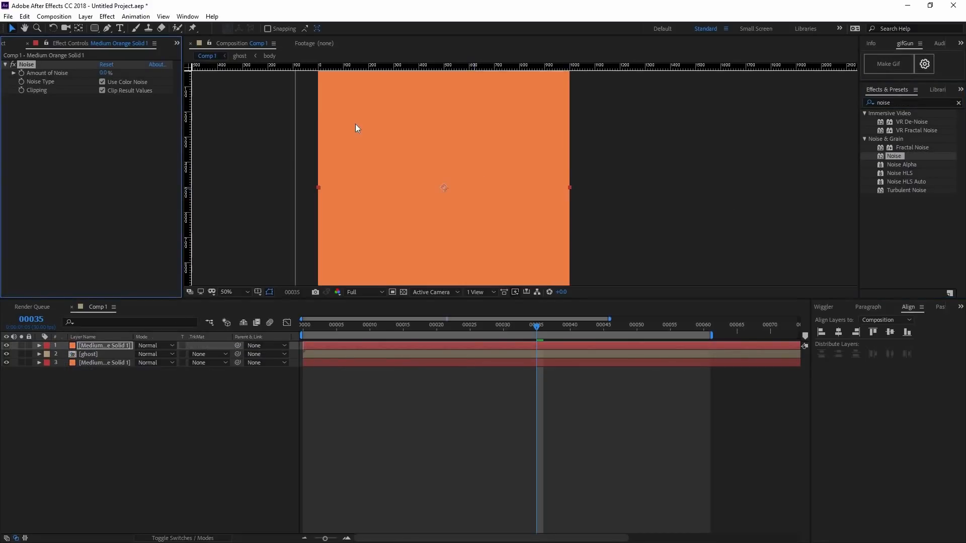
{"action": "left_click", "coordinate": [104, 73]}
{"action": "left_click", "coordinate": [161, 346]}
{"action": "left_click", "coordinate": [214, 290]}
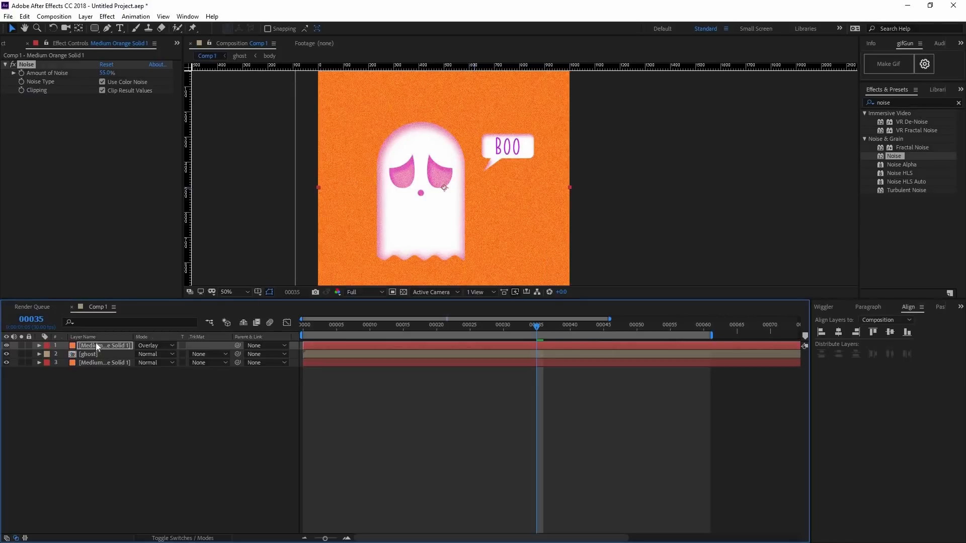
- Lower the opacity of the top noise solid to 25%
{"action": "key", "text": "t"}
{"action": "mouse_move", "coordinate": [103, 353]}
{"action": "left_mouse_down"}
{"action": "mouse_move", "coordinate": [95, 354]}
{"action": "mouse_move", "coordinate": [107, 353]}
{"action": "left_mouse_up"}
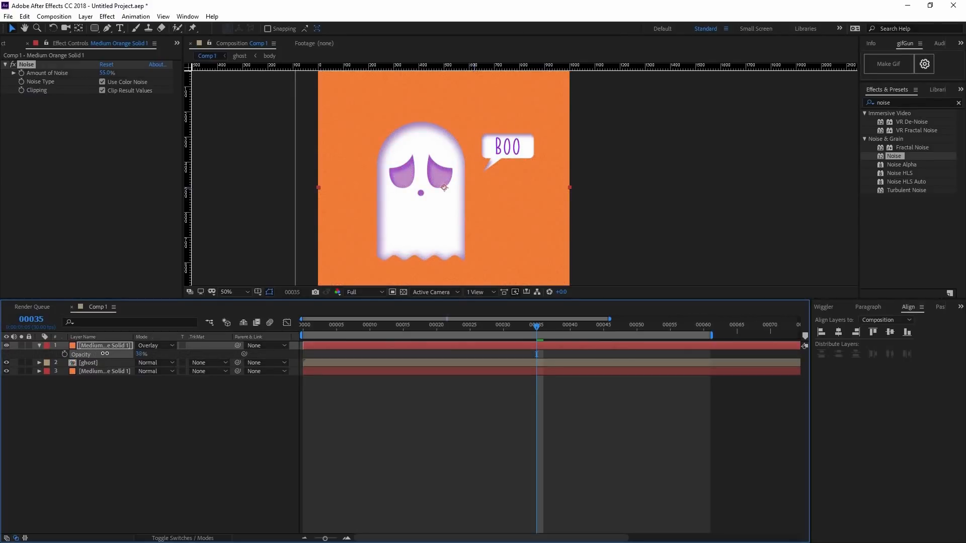
{"action": "left_click", "coordinate": [142, 353]}
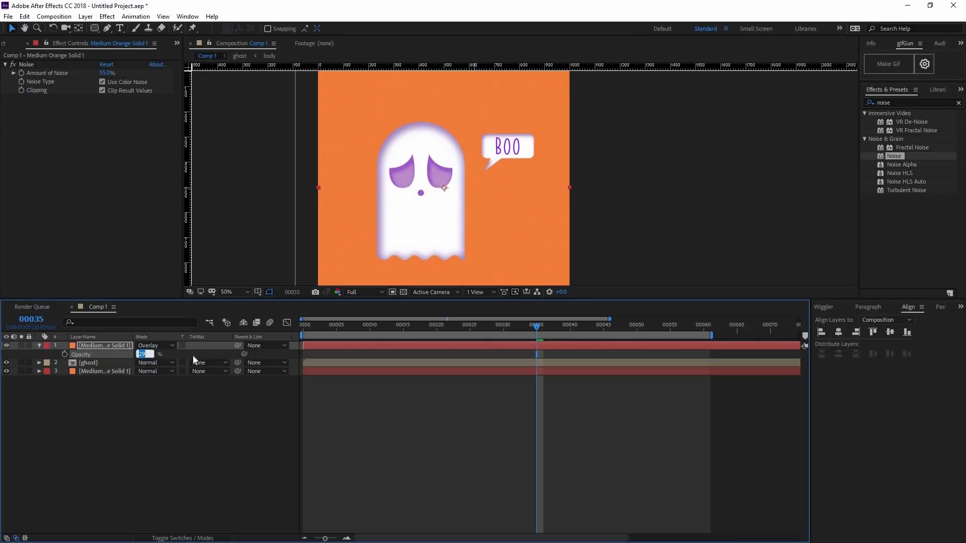
{"action": "type", "text": "25"}
{"action": "key", "text": "Return"}
{"action": "left_click", "coordinate": [370, 379]}
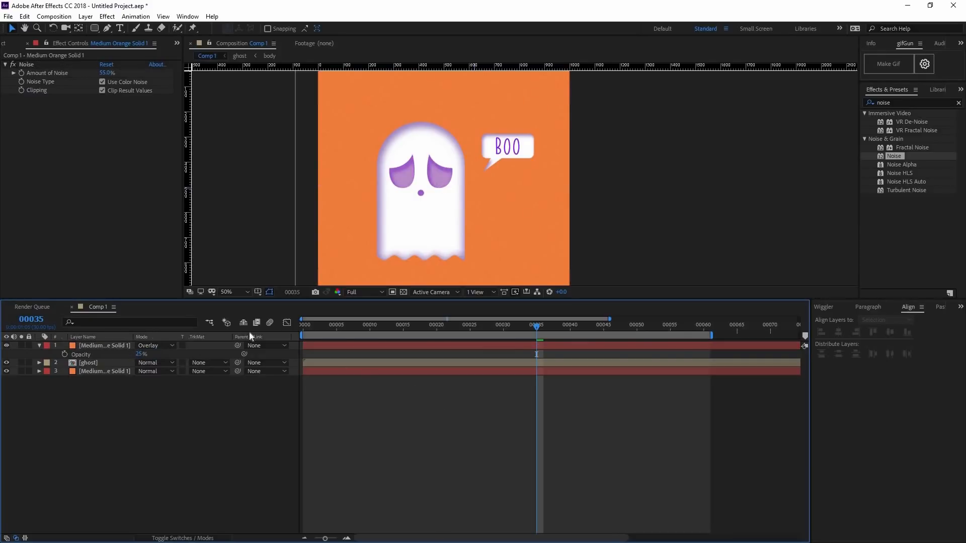
- Preview the full ghost animation with the noise overlay in Comp 1
{"action": "left_click_drag", "start_coordinate": [438, 243], "coordinate": [493, 241]}
{"action": "scroll", "coordinate": [487, 231], "scroll_direction": "down", "scroll_amount": 2}
{"action": "key", "text": "space"}
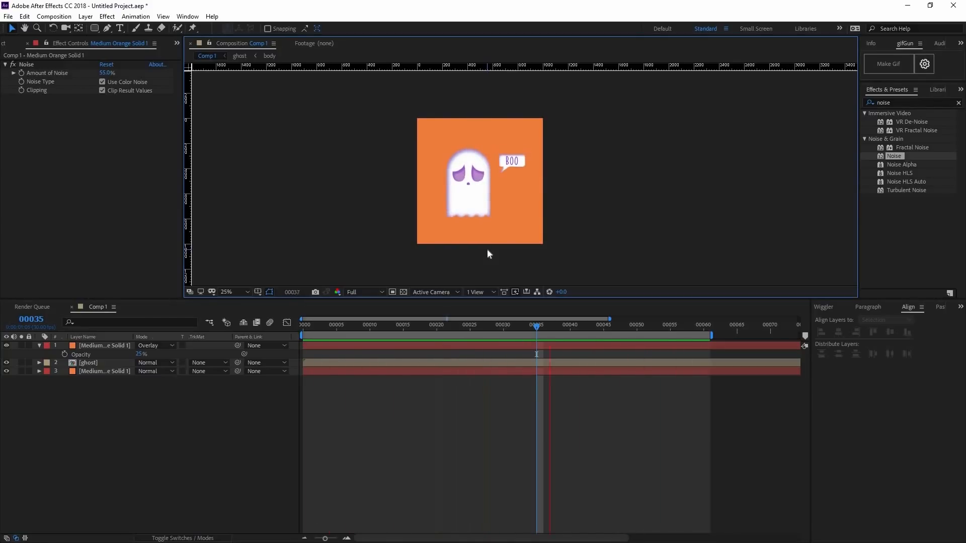
- Open the face composition nested in the ghost composition and reveal the Path keyframes of Shape Layer 3
{"action": "left_click", "coordinate": [103, 362]}
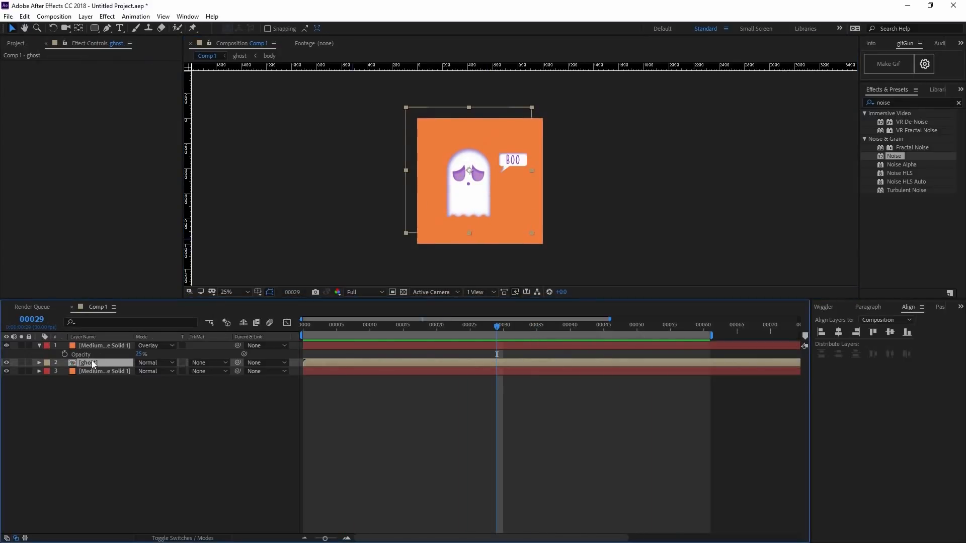
{"action": "double_click", "coordinate": [96, 362]}
{"action": "left_click", "coordinate": [88, 362]}
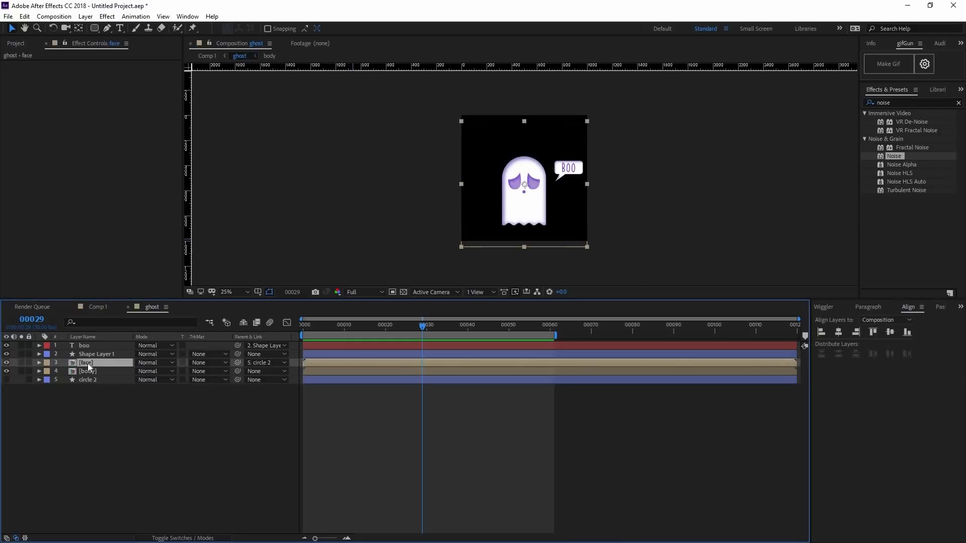
{"action": "double_click", "coordinate": [88, 362]}
{"action": "left_click", "coordinate": [104, 354]}
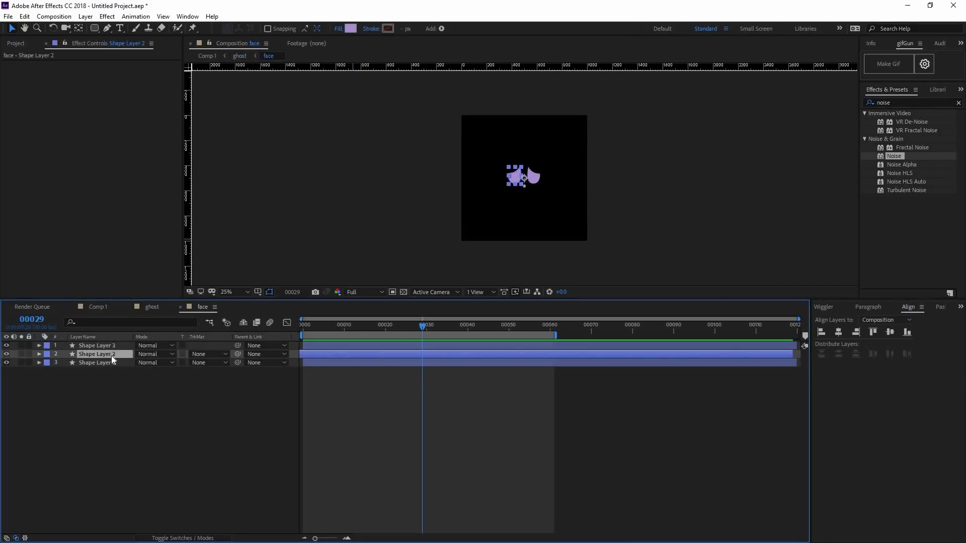
{"action": "left_click", "coordinate": [107, 347]}
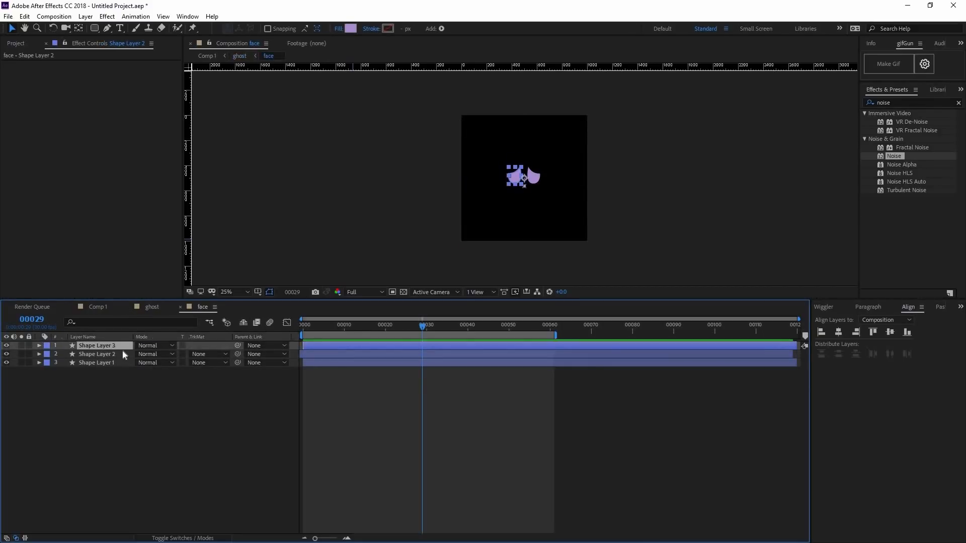
{"action": "key", "text": "u"}
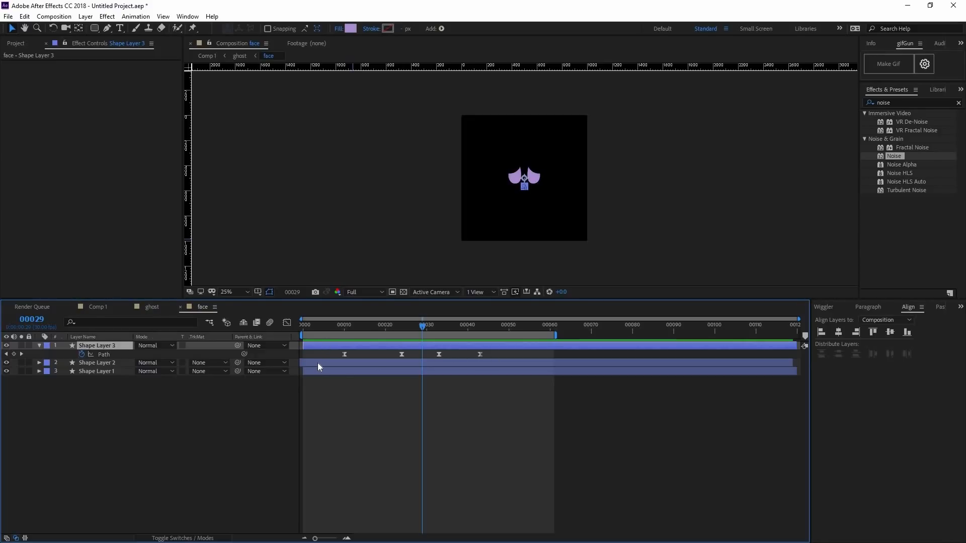
- Shift Shape Layer 1's three Path keyframes later so they fall at about frames 6, 10 and 14
{"action": "left_click", "coordinate": [343, 364]}
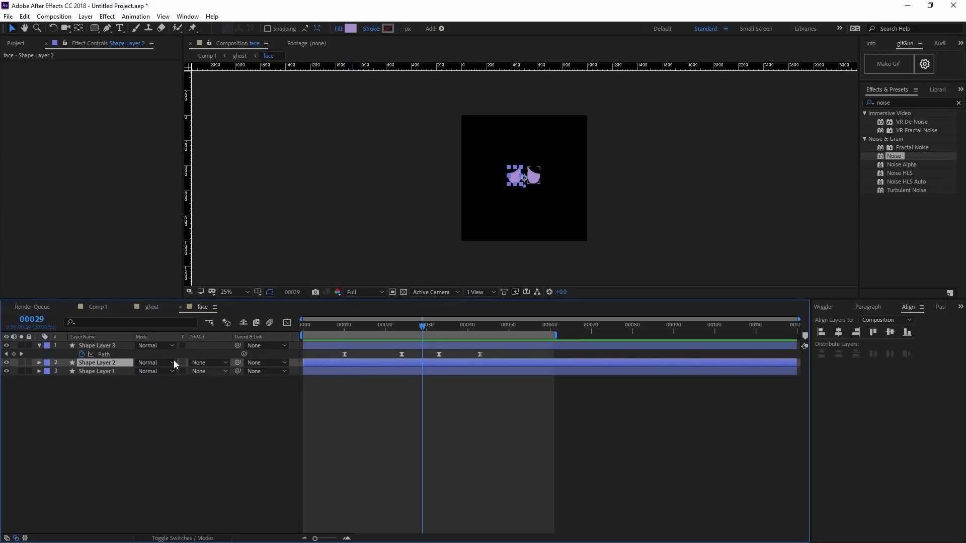
{"action": "left_click_drag", "start_coordinate": [330, 327], "coordinate": [372, 331]}
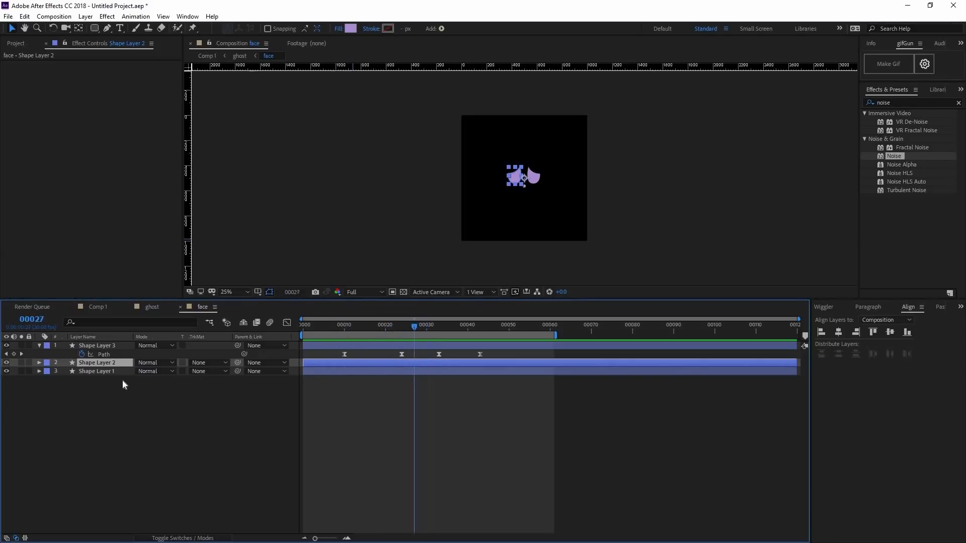
{"action": "left_click", "coordinate": [94, 372]}
{"action": "key", "text": "u"}
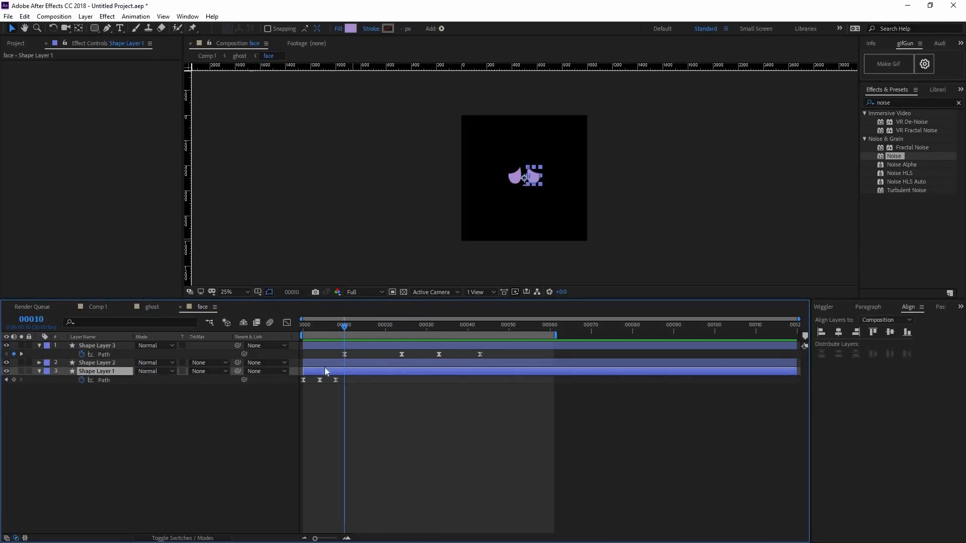
{"action": "mouse_move", "coordinate": [353, 388]}
{"action": "left_mouse_down"}
{"action": "mouse_move", "coordinate": [300, 378]}
{"action": "mouse_move", "coordinate": [352, 382]}
{"action": "left_mouse_up"}
{"action": "left_click_drag", "start_coordinate": [316, 328], "coordinate": [415, 333]}
{"action": "key", "text": "Home"}
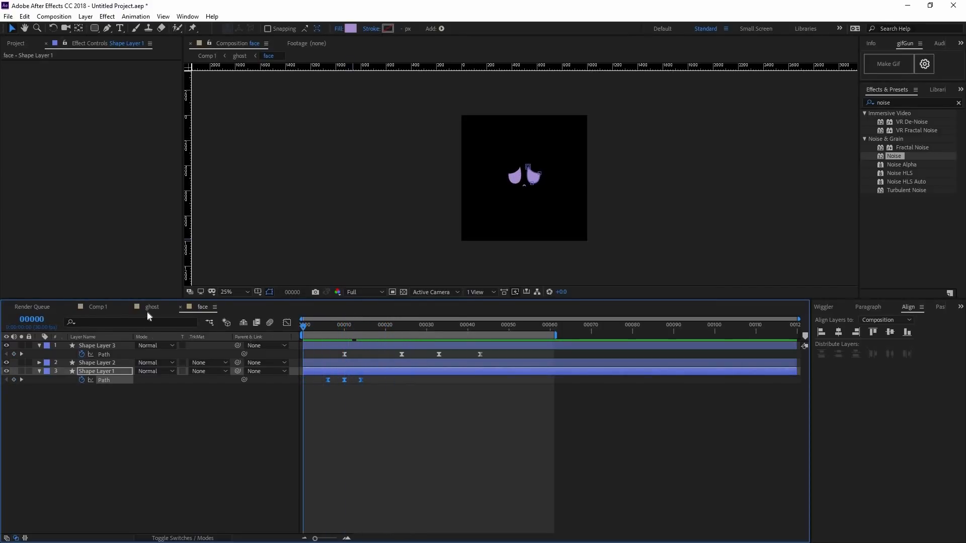
- Preview the retimed blink in the ghost composition and in Comp 1
{"action": "left_click", "coordinate": [146, 311]}
{"action": "key", "text": "space"}
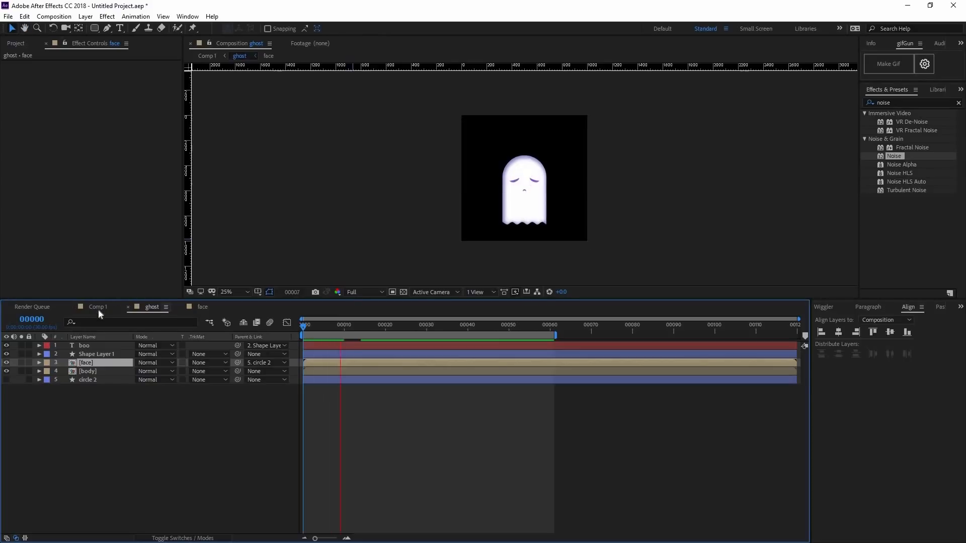
{"action": "key", "text": "alt+shift+comma"}
{"action": "key", "text": "space"}
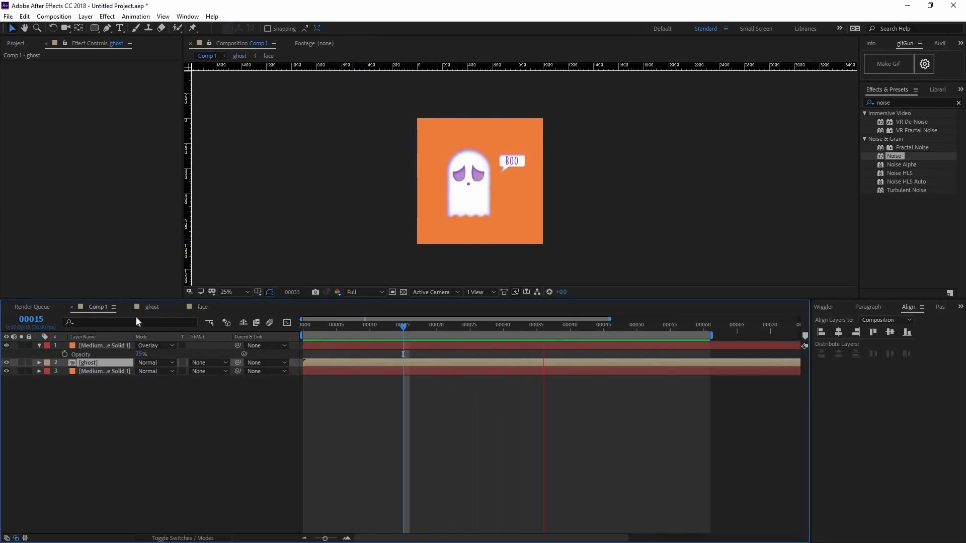
- Retime Shape Layer 1's Path keyframes again in the face composition and replay the animation in Comp 1
{"action": "left_click", "coordinate": [196, 307]}
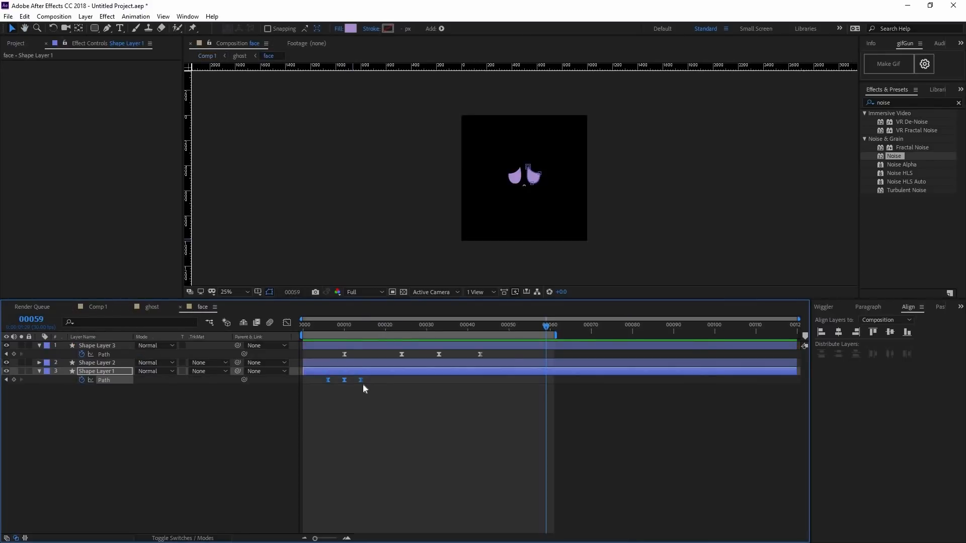
{"action": "left_click_drag", "start_coordinate": [378, 382], "coordinate": [385, 382]}
{"action": "left_click_drag", "start_coordinate": [312, 372], "coordinate": [386, 382]}
{"action": "left_click", "coordinate": [110, 307]}
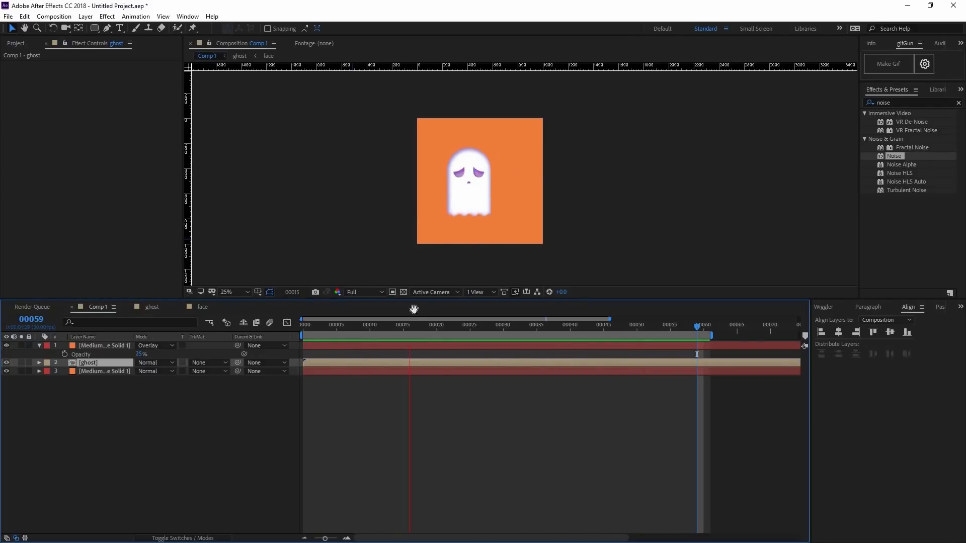
{"action": "scroll", "coordinate": [534, 200], "scroll_direction": "up", "scroll_amount": 2}
{"action": "key", "text": "comma"}
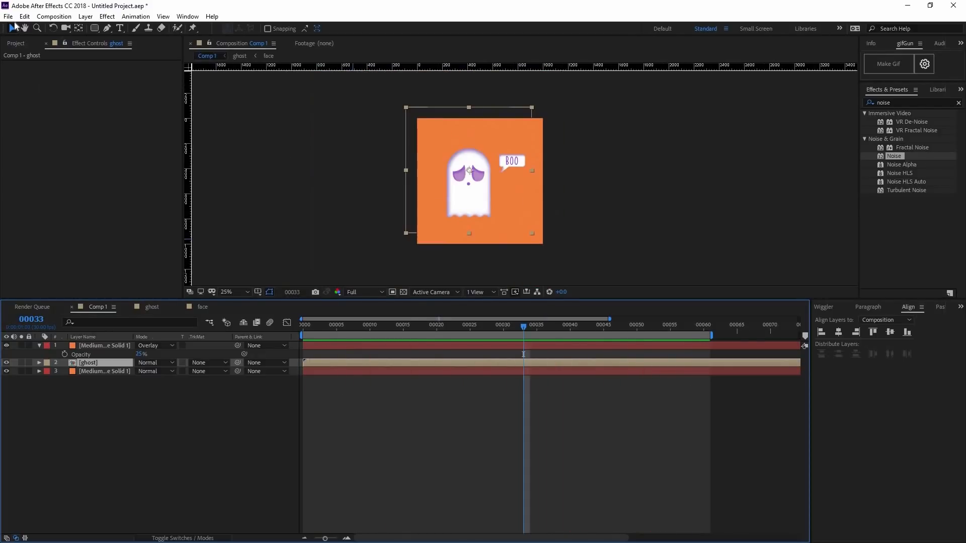
- Add Comp 1 to the render queue and set its output module format to QuickTime
{"action": "left_click", "coordinate": [9, 16]}
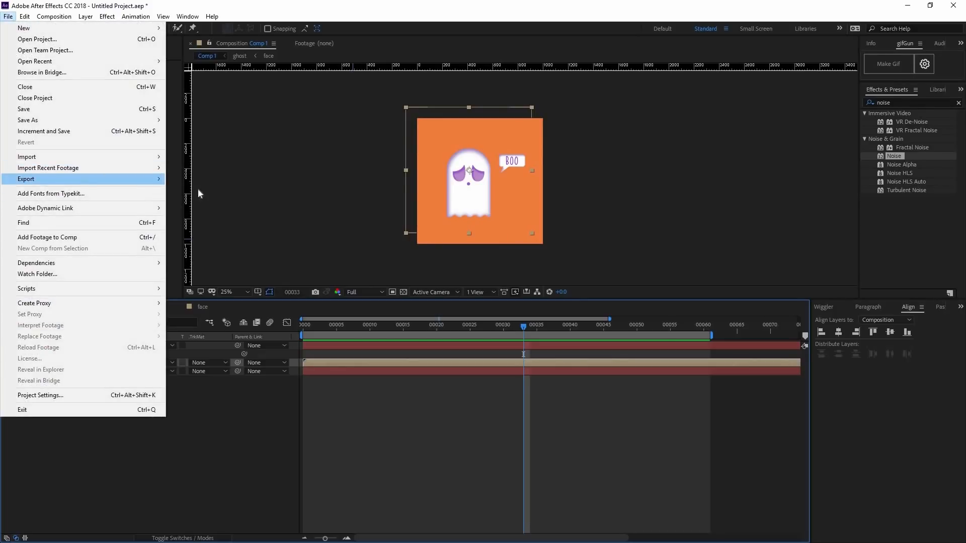
{"action": "mouse_move", "coordinate": [61, 179]}
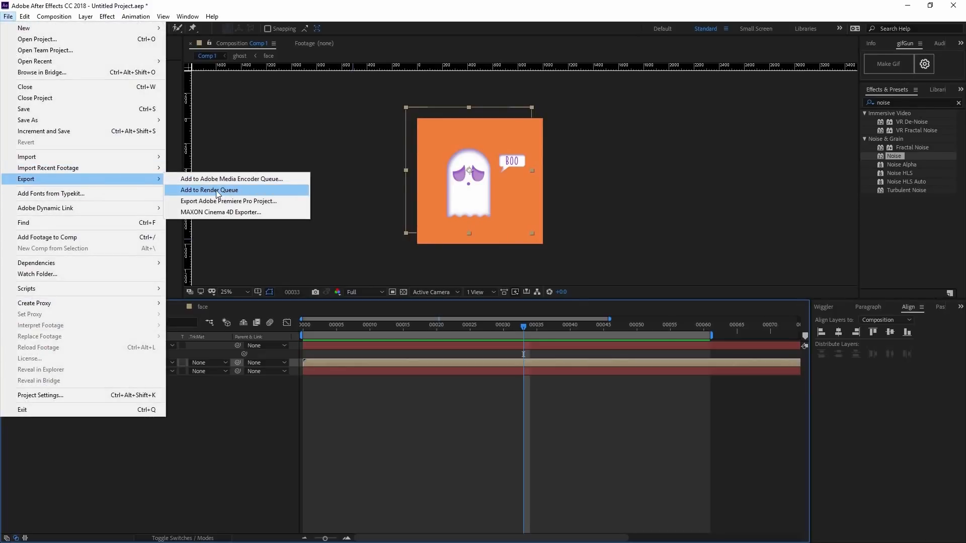
{"action": "left_click", "coordinate": [226, 192]}
{"action": "left_click", "coordinate": [81, 375]}
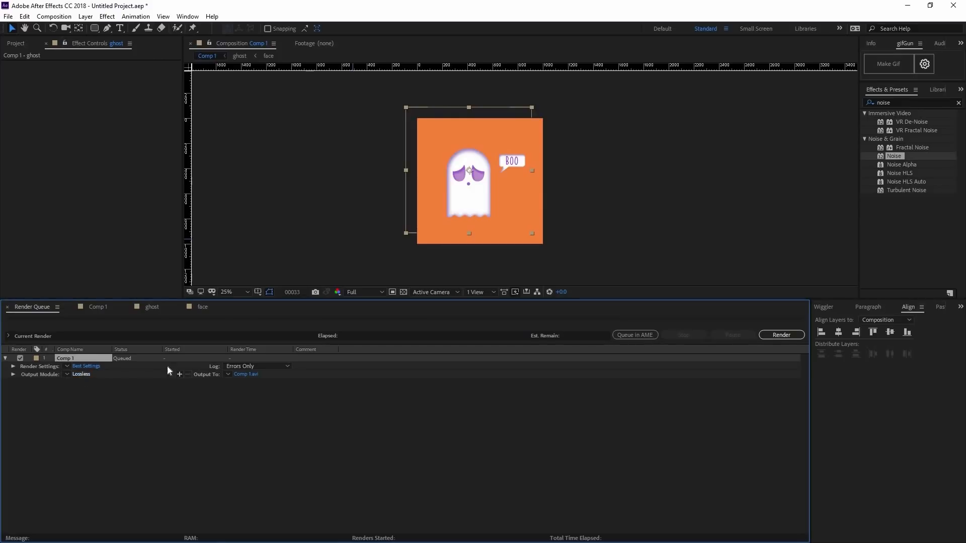
{"action": "left_click", "coordinate": [285, 133]}
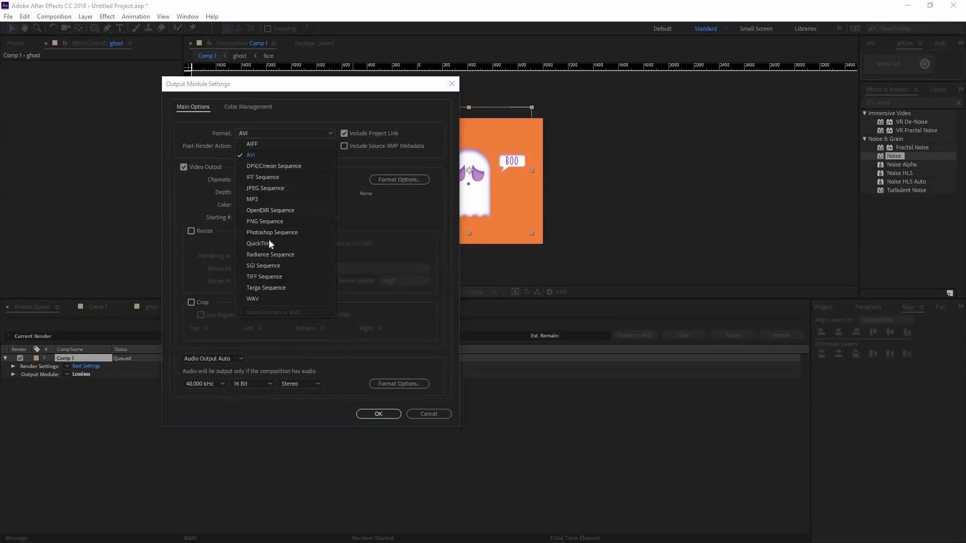
{"action": "left_click", "coordinate": [260, 243]}
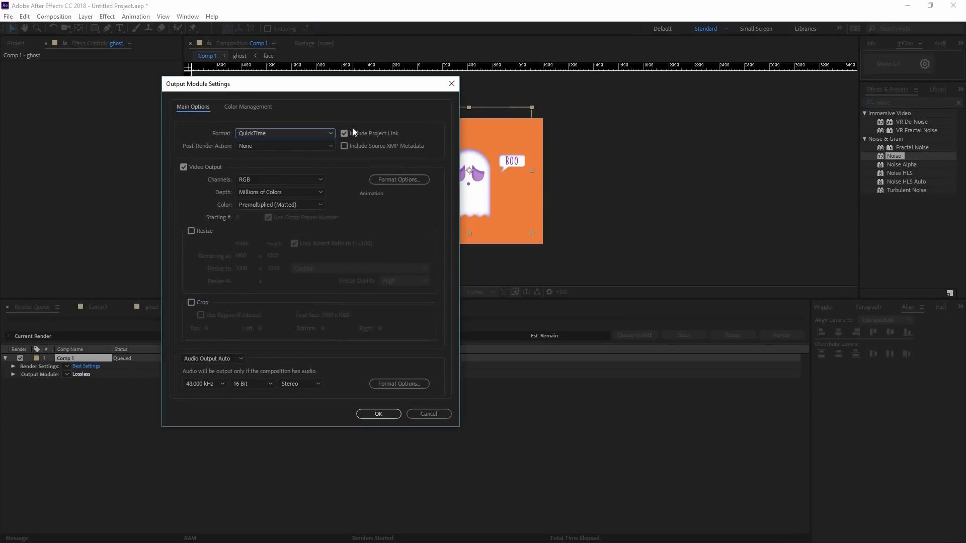
{"action": "left_click", "coordinate": [378, 415]}
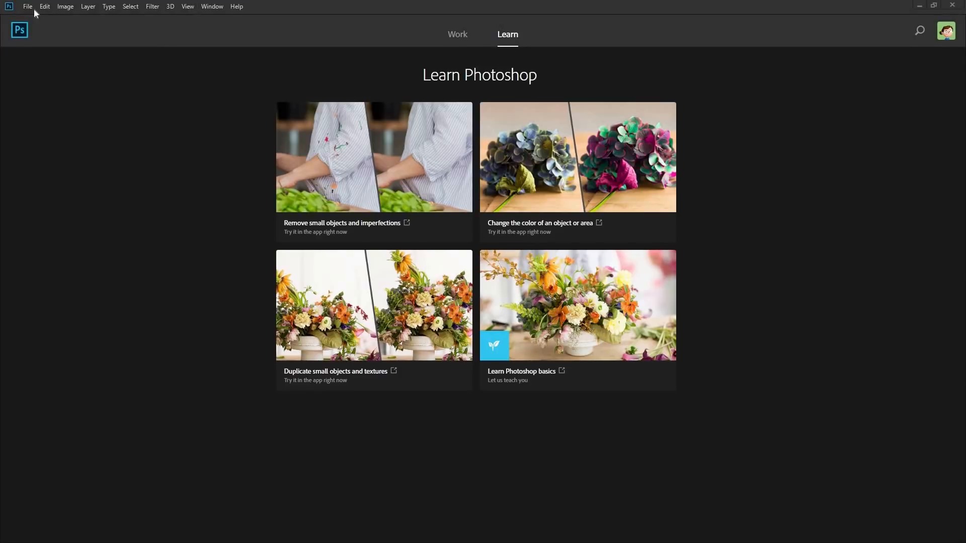
- Switch to Photoshop and open the rendered Comp 1 clip from the video folder
{"action": "left_click", "coordinate": [28, 6]}
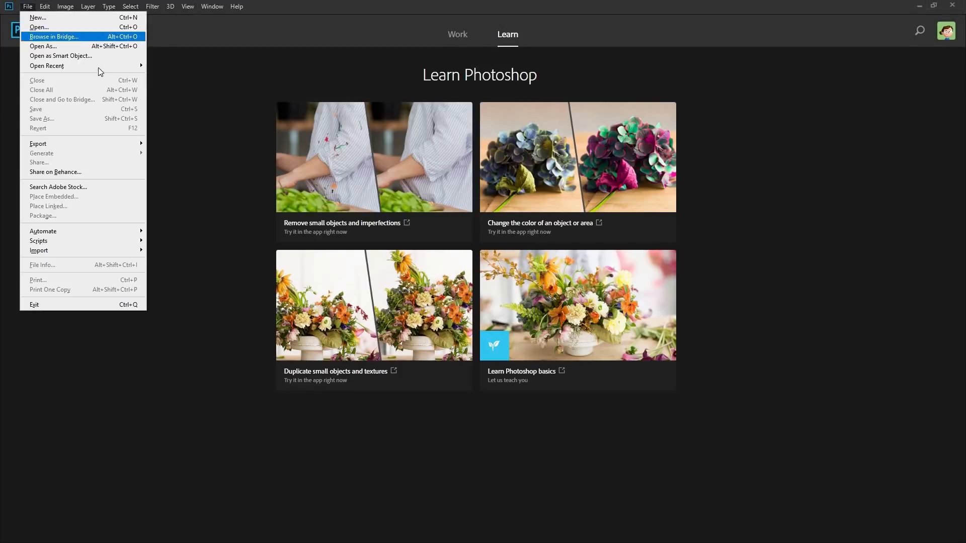
{"action": "left_click", "coordinate": [32, 28]}
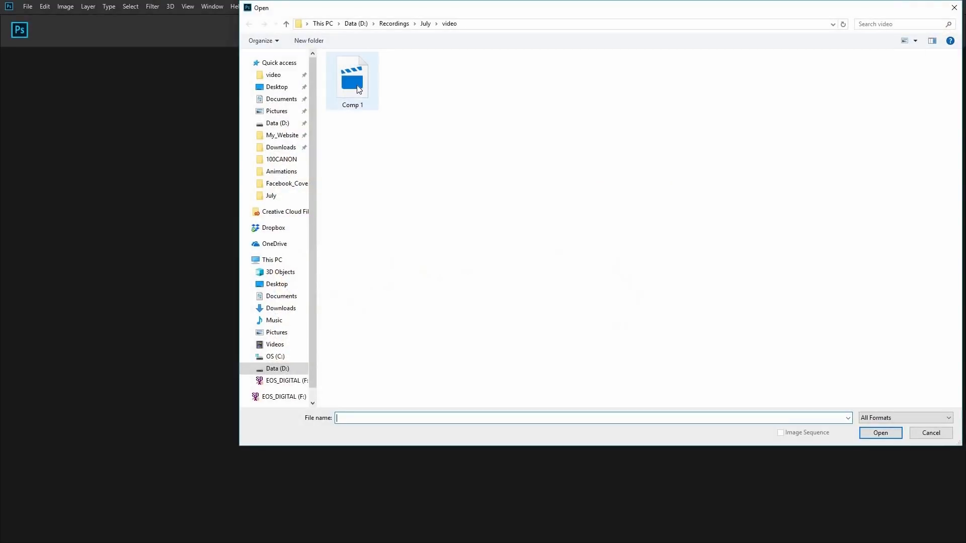
{"action": "double_click", "coordinate": [358, 88]}
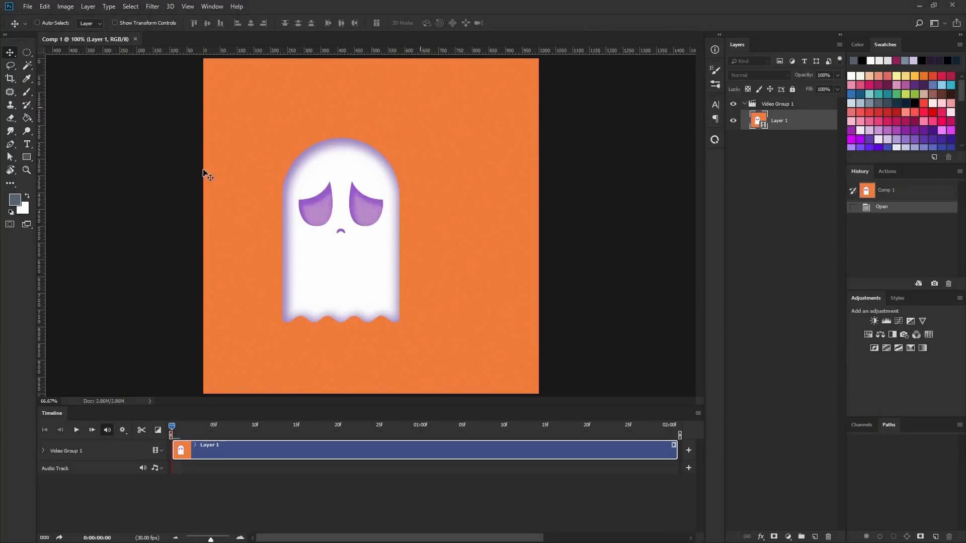
- Open the clip in Save for Web (Legacy), choose the GIF 128 Dithered preset and reduce the colors to 16
{"action": "left_click", "coordinate": [27, 7]}
{"action": "mouse_move", "coordinate": [87, 144]}
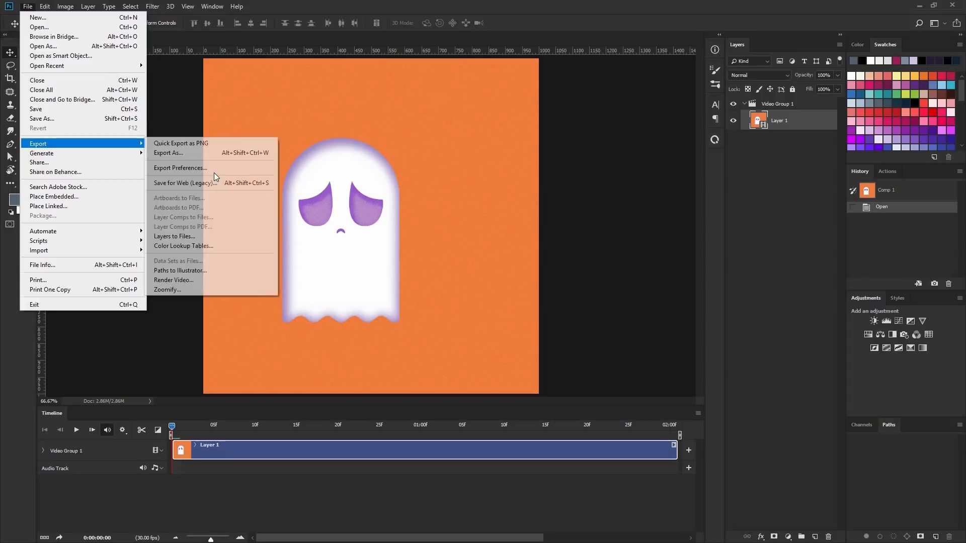
{"action": "left_click", "coordinate": [243, 185]}
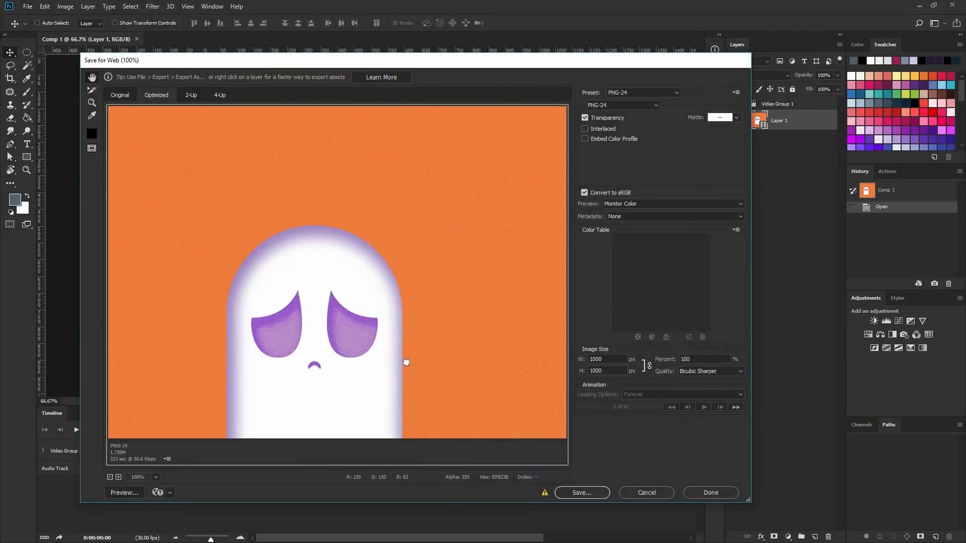
{"action": "left_click_drag", "start_coordinate": [417, 274], "coordinate": [581, 110]}
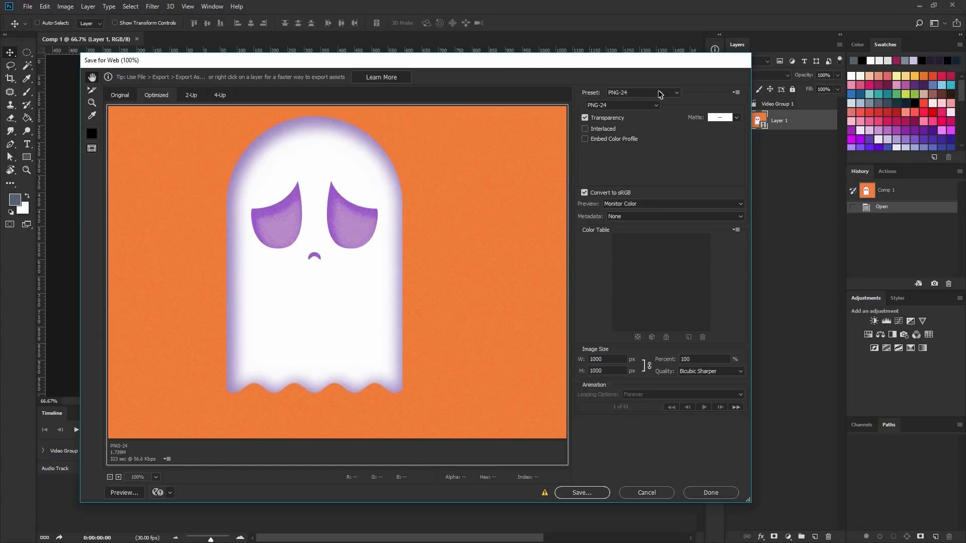
{"action": "left_click", "coordinate": [643, 92]}
{"action": "left_click", "coordinate": [644, 101]}
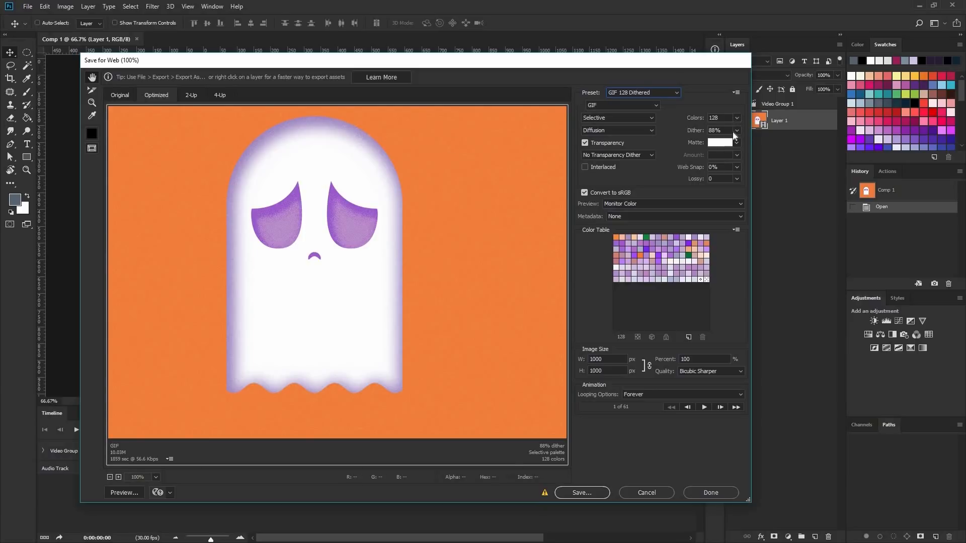
{"action": "left_click", "coordinate": [737, 119]}
{"action": "left_click", "coordinate": [709, 163]}
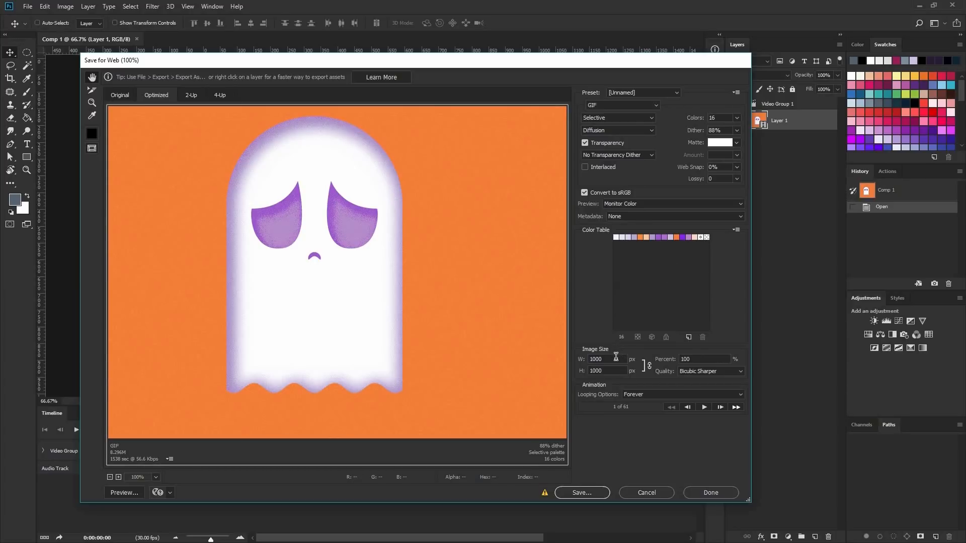
- Set the GIF's image size to 500 by 500 px and play its animation preview
{"action": "double_click", "coordinate": [606, 359]}
{"action": "left_click_drag", "start_coordinate": [371, 138], "coordinate": [566, 391]}
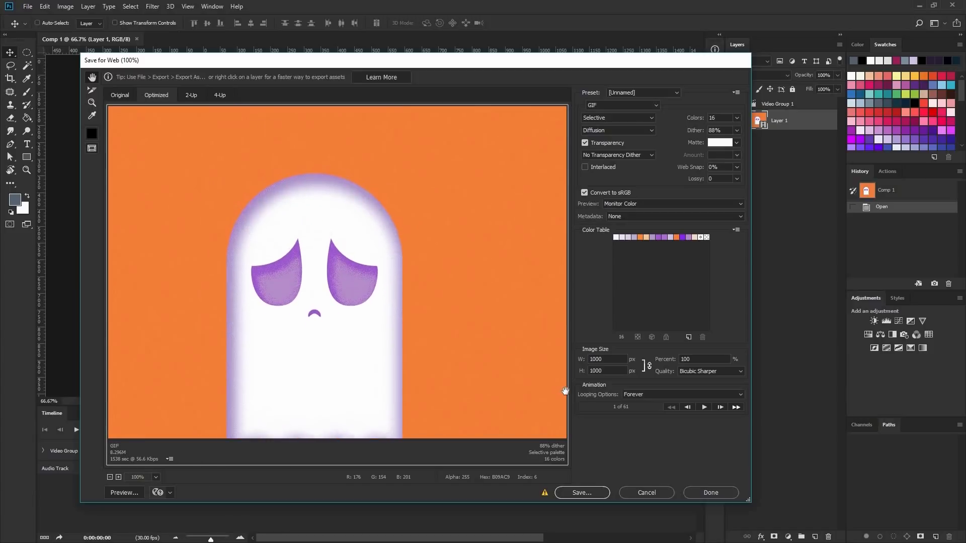
{"action": "left_click_drag", "start_coordinate": [524, 345], "coordinate": [313, 201]}
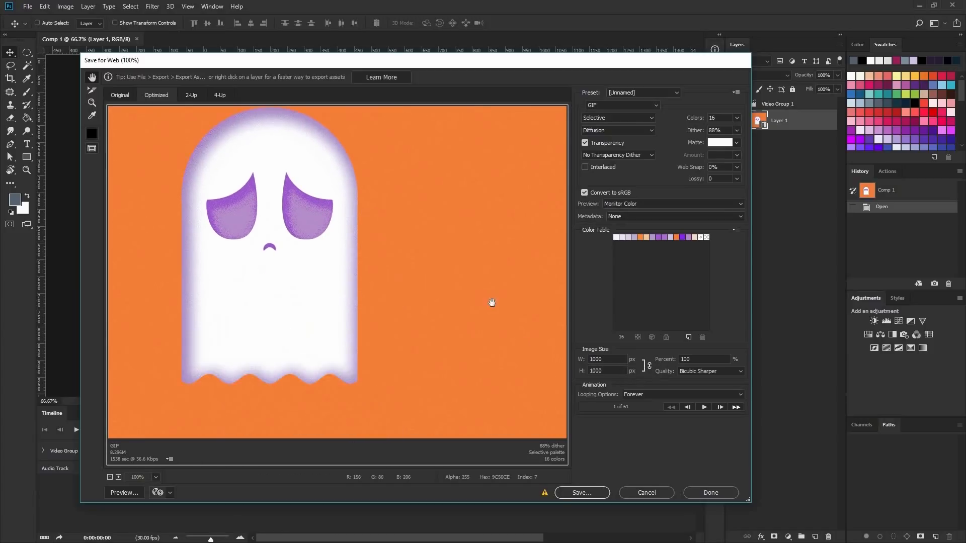
{"action": "left_click", "coordinate": [551, 358]}
{"action": "type", "text": "500"}
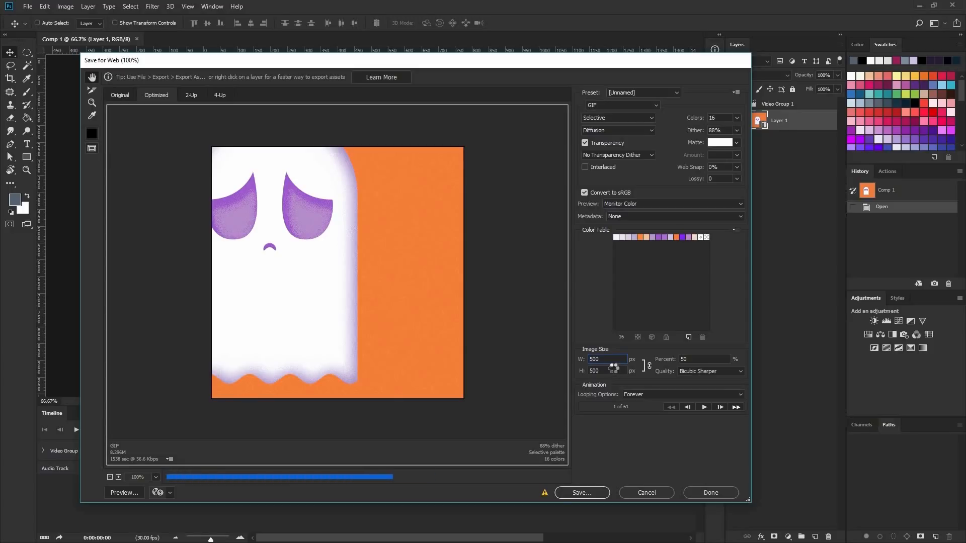
{"action": "left_click", "coordinate": [614, 368]}
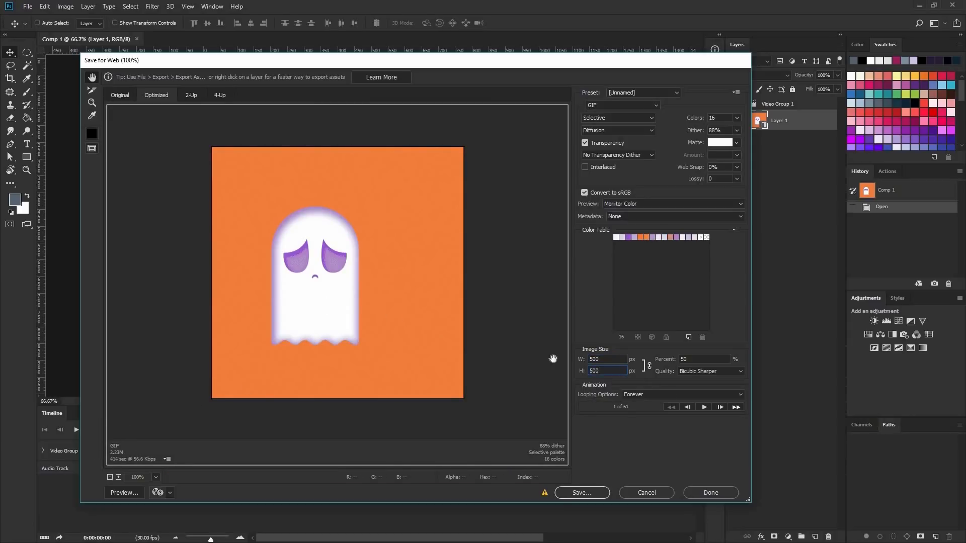
{"action": "left_click", "coordinate": [706, 408]}
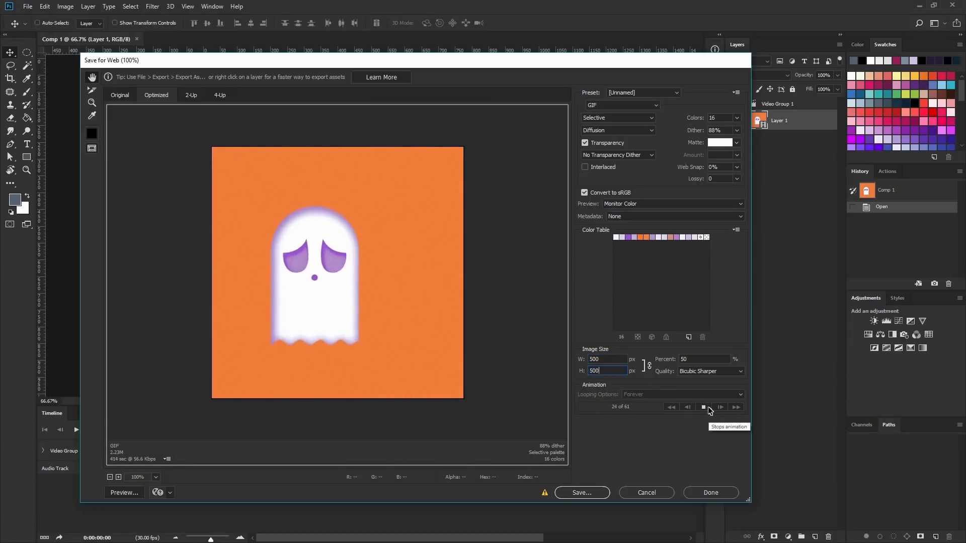